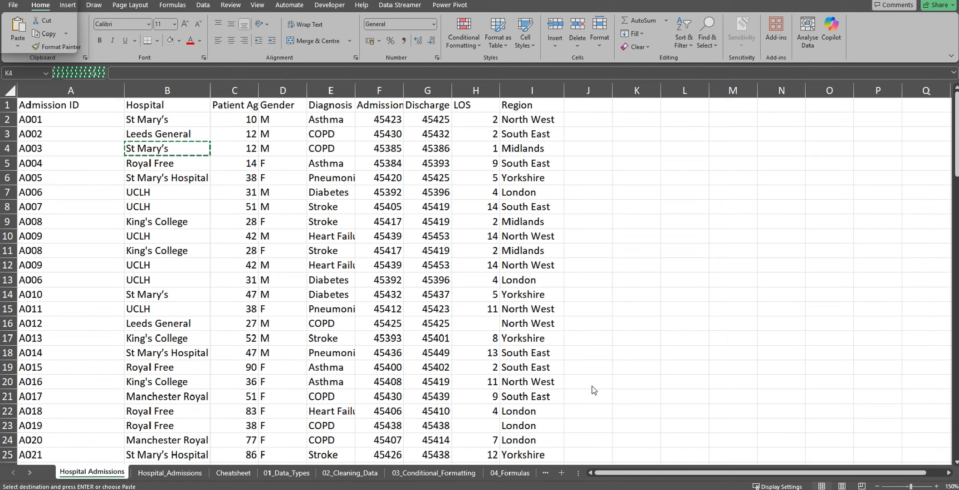
left_click(533, 243)
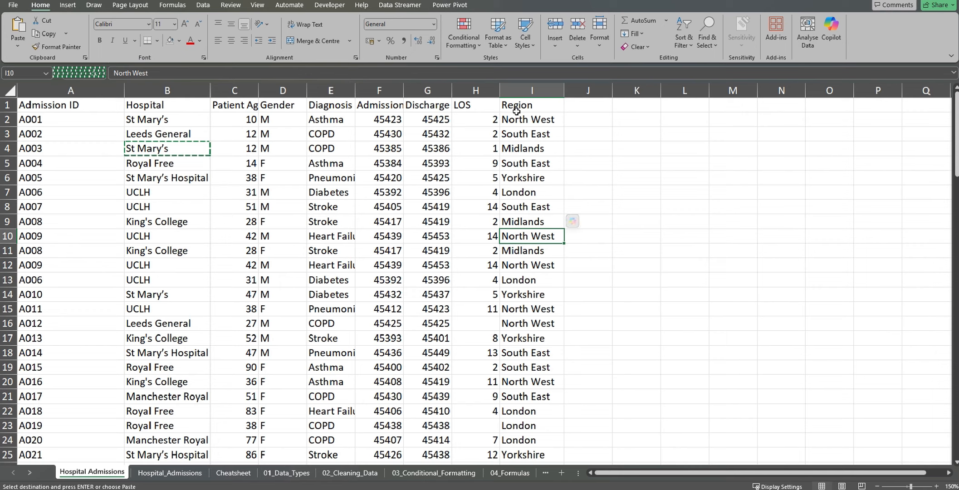
left_click(539, 104)
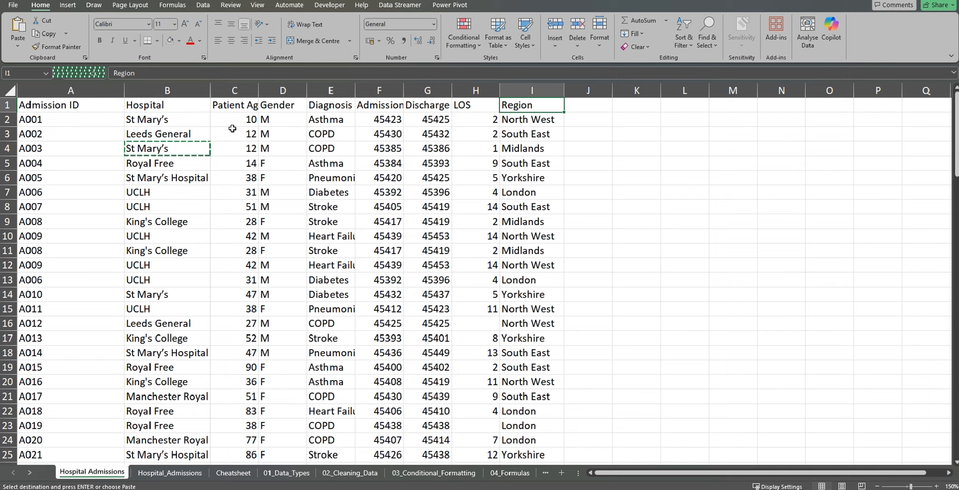
left_click(483, 107)
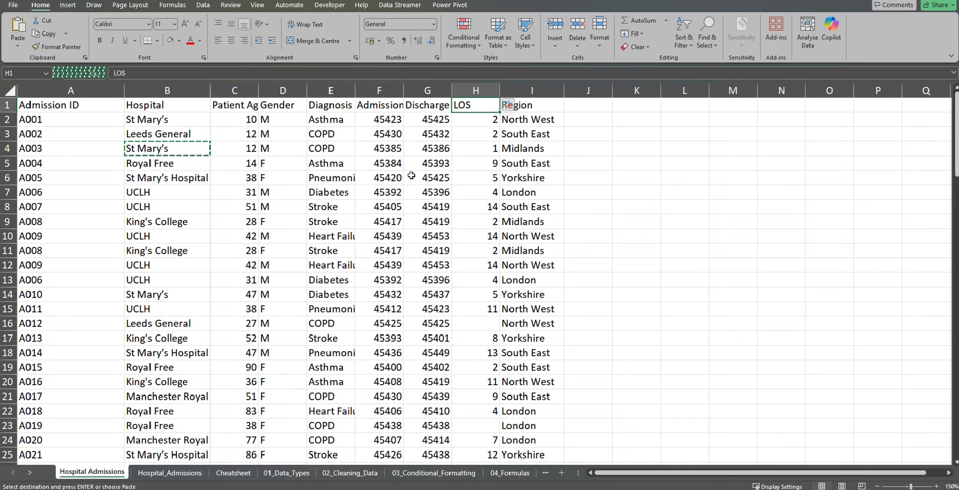
Autofit the widths of the Diagnosis and Patient Age columns to their contents.
double_click(355, 90)
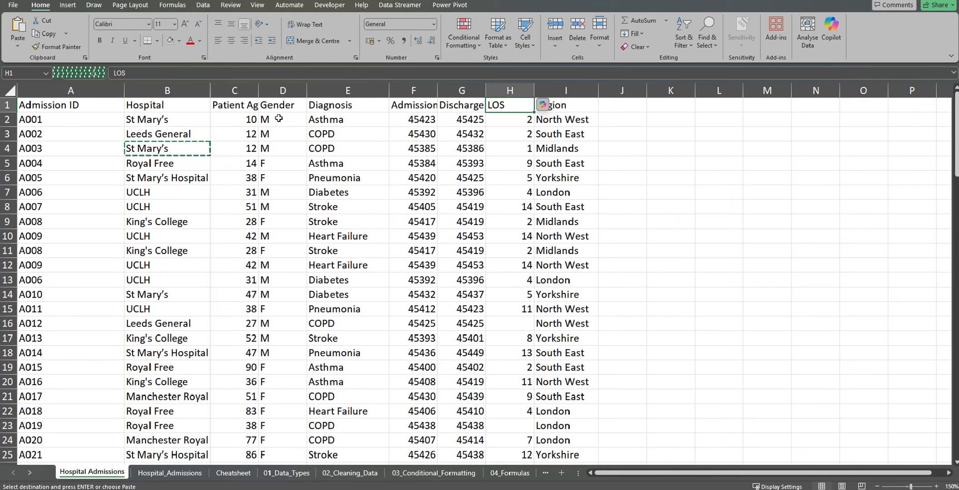
double_click(258, 91)
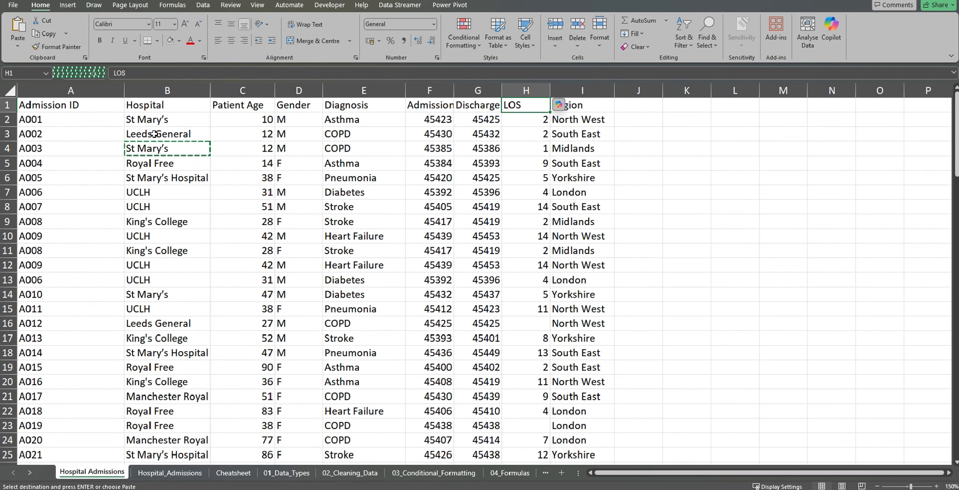
Format the entire Region column as Text.
left_click(592, 101)
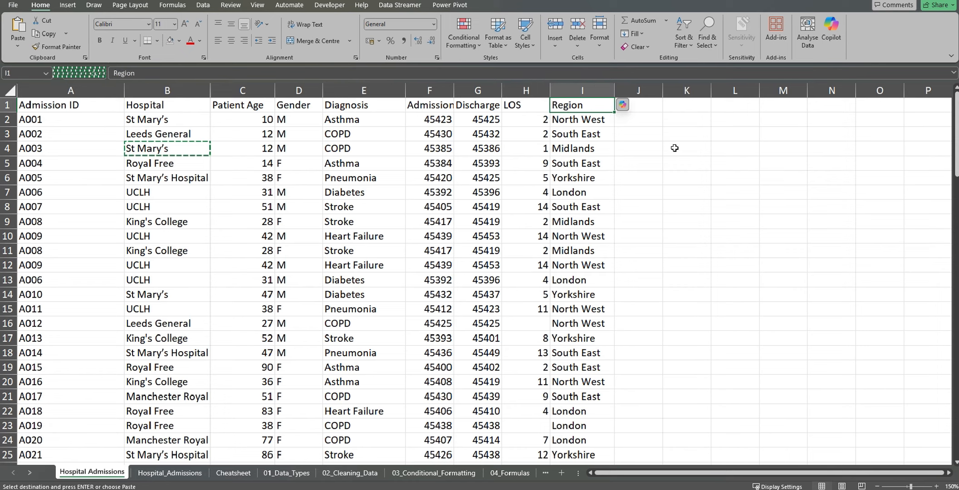
left_click(569, 90)
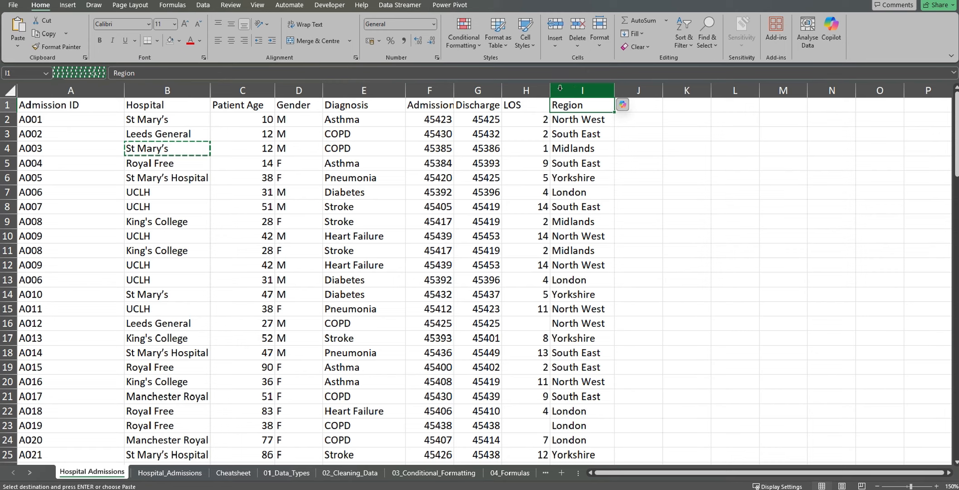
left_click(559, 88)
left_click(434, 25)
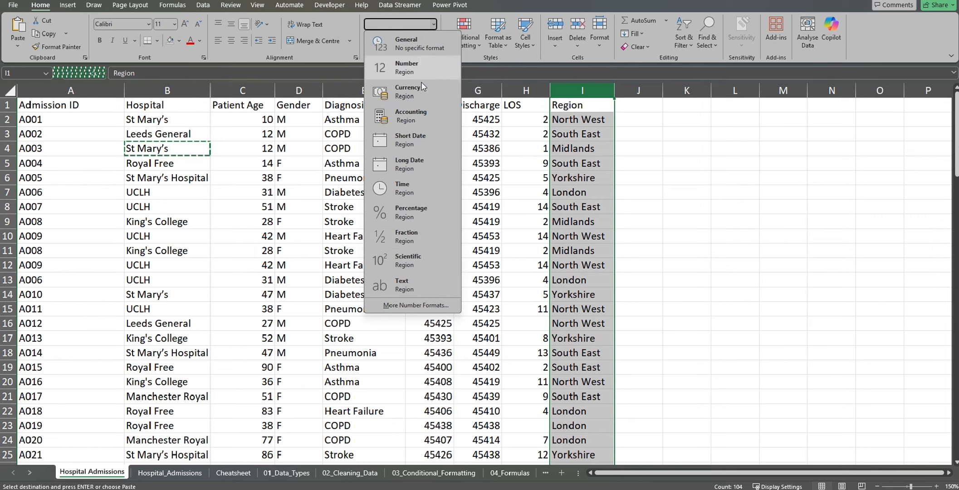
left_click(413, 285)
Format the LOS column as Number with no decimal places.
left_click(531, 82)
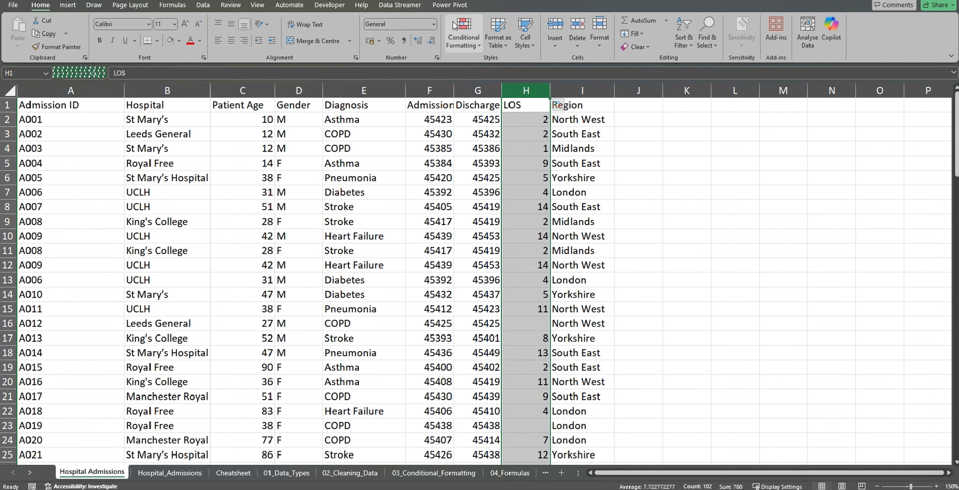
left_click(433, 24)
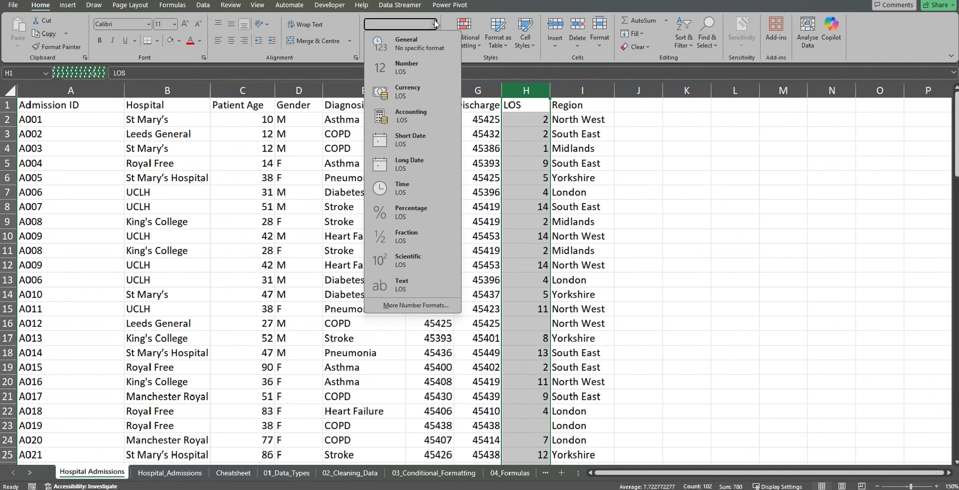
left_click(433, 68)
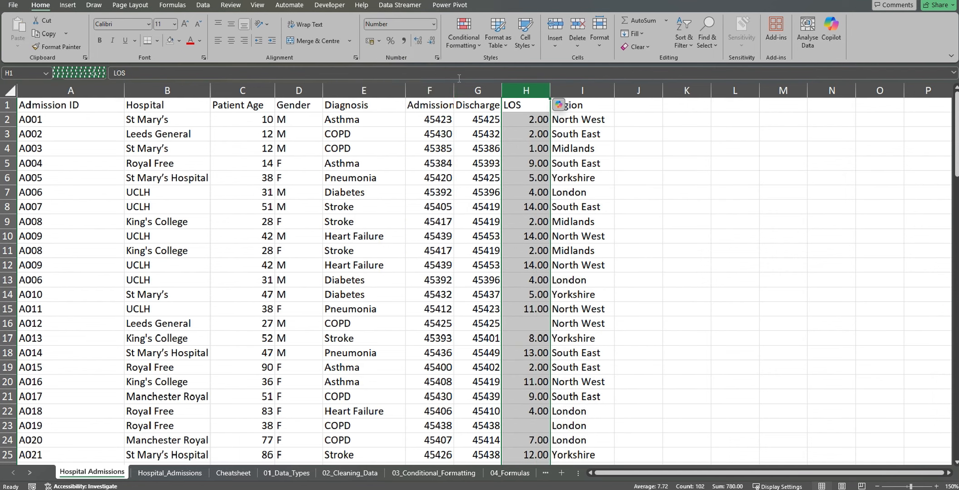
left_click(431, 41)
left_click(431, 40)
Rename the LOS header in H1 as "Length of Stay (Days)" and autofit the column to show it fully.
double_click(530, 105)
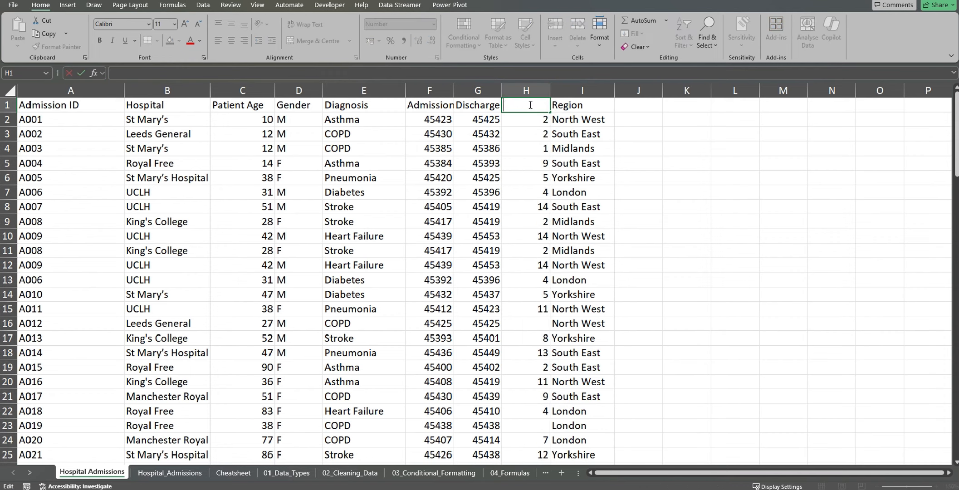
type("Length of Stay")
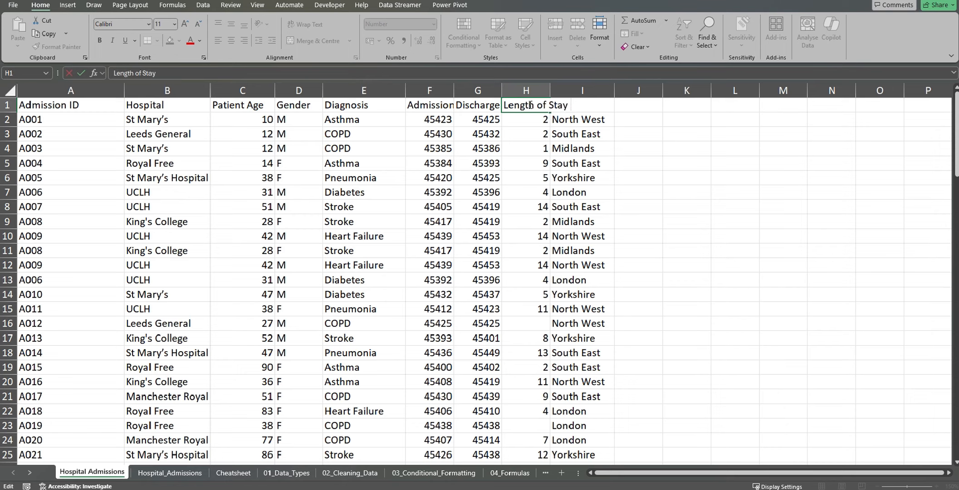
type(" (Days)")
key("Return")
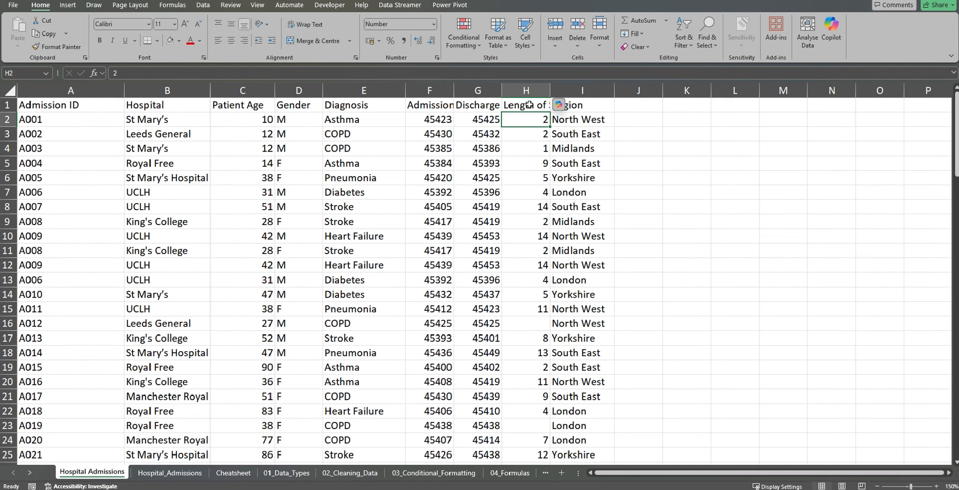
double_click(550, 90)
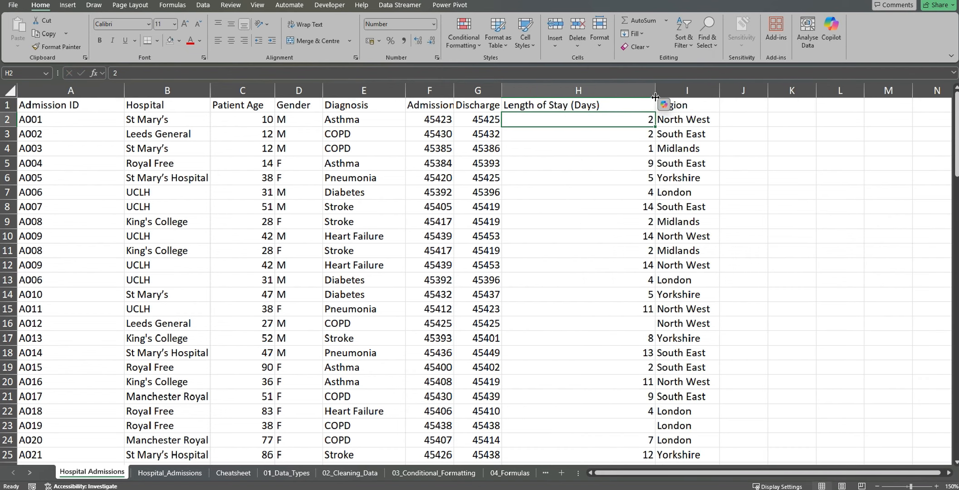
left_click(551, 109)
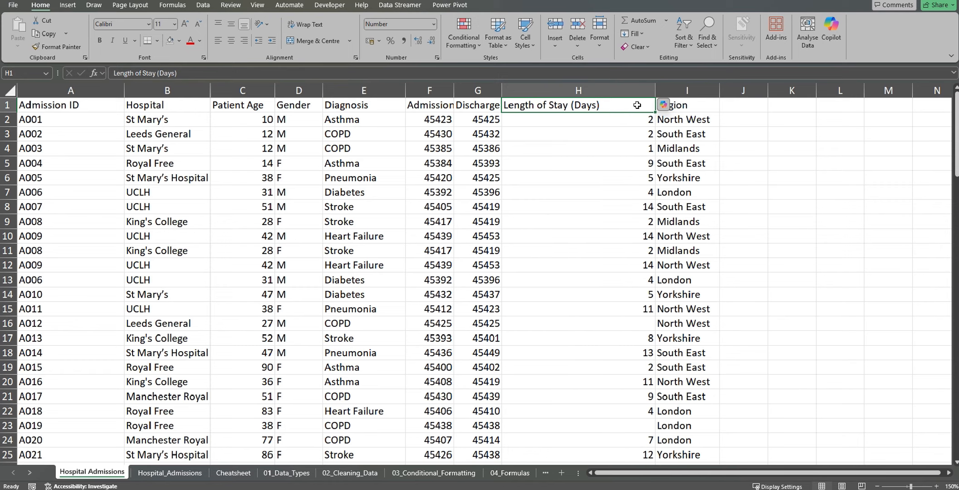
Autofit the Discharge Date and Admission Date columns and format both as Short Date.
double_click(501, 92)
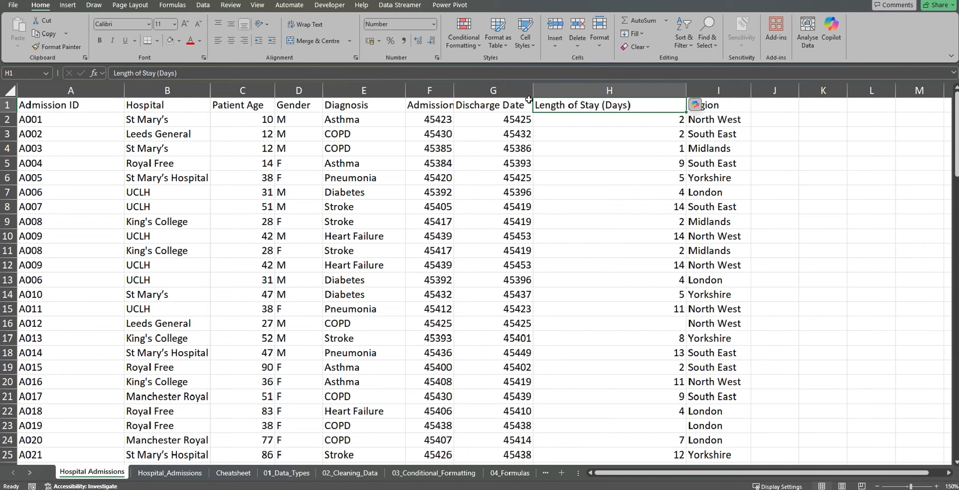
double_click(453, 92)
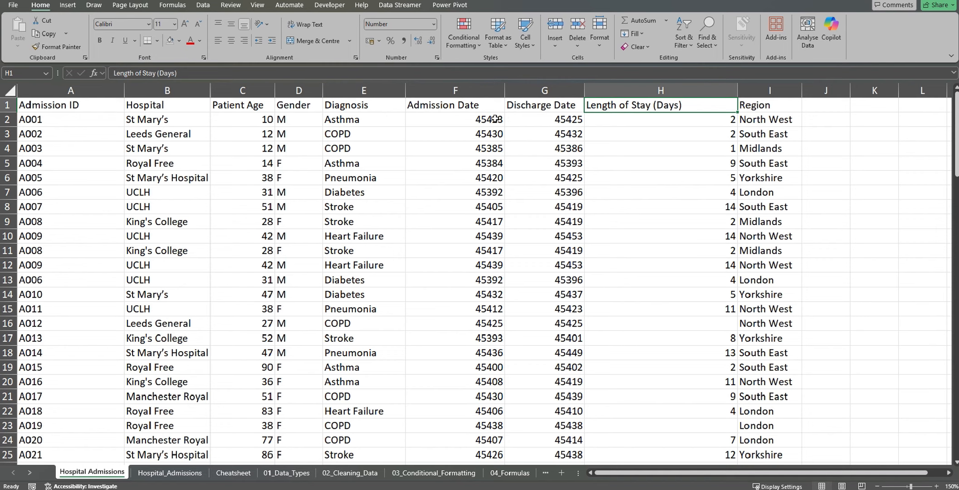
left_click_drag(492, 84, 544, 89)
left_click(433, 24)
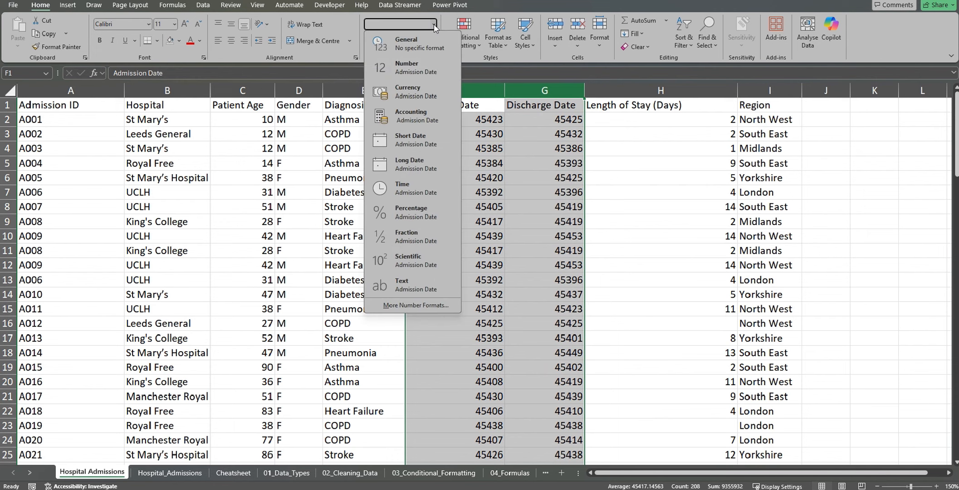
left_click(414, 141)
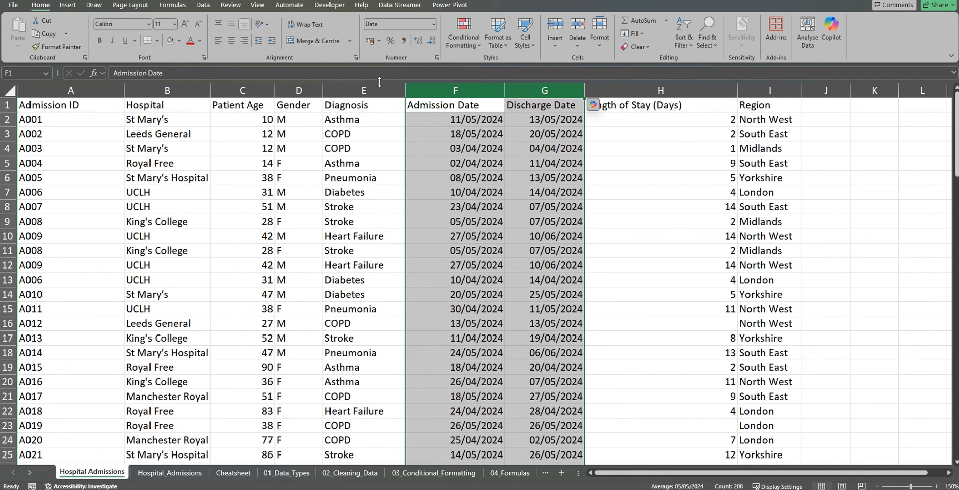
left_click(463, 120)
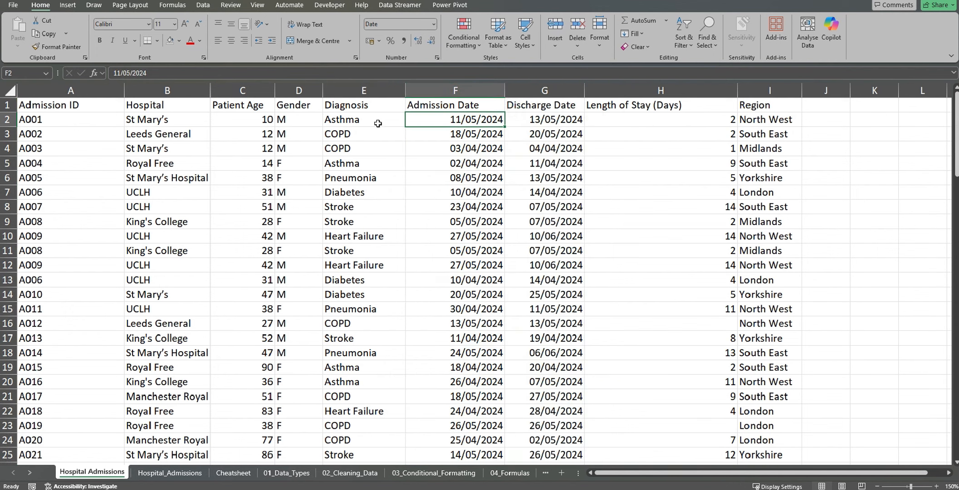
Format the Diagnosis and Gender columns as Text.
left_click(373, 103)
left_click(370, 90)
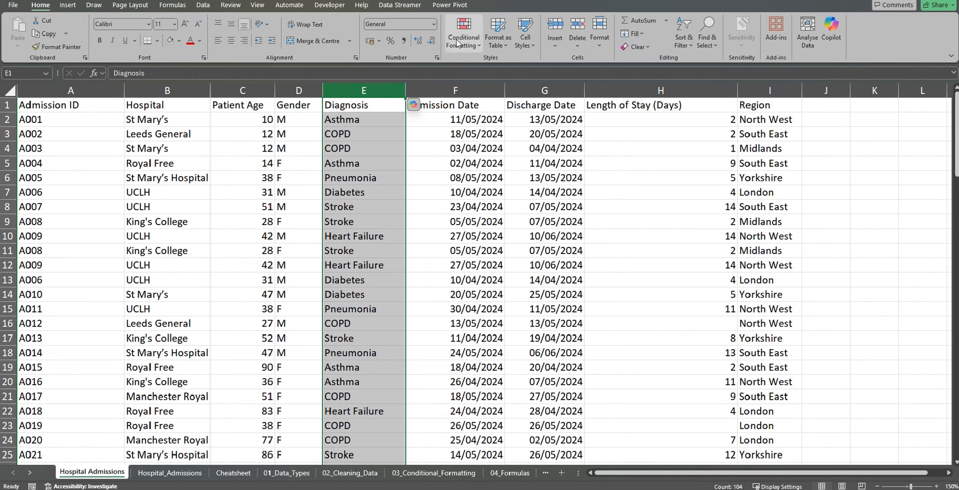
left_click(434, 25)
left_click(392, 283)
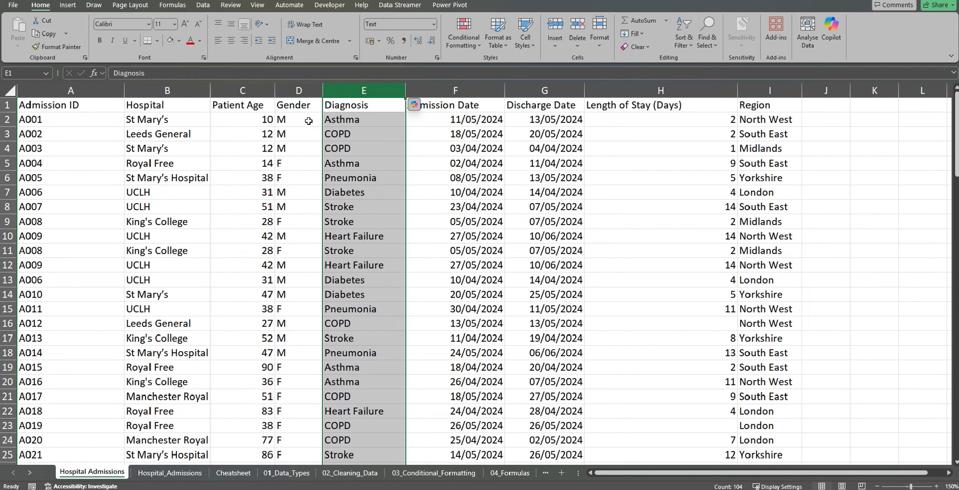
left_click(298, 89)
left_click(434, 24)
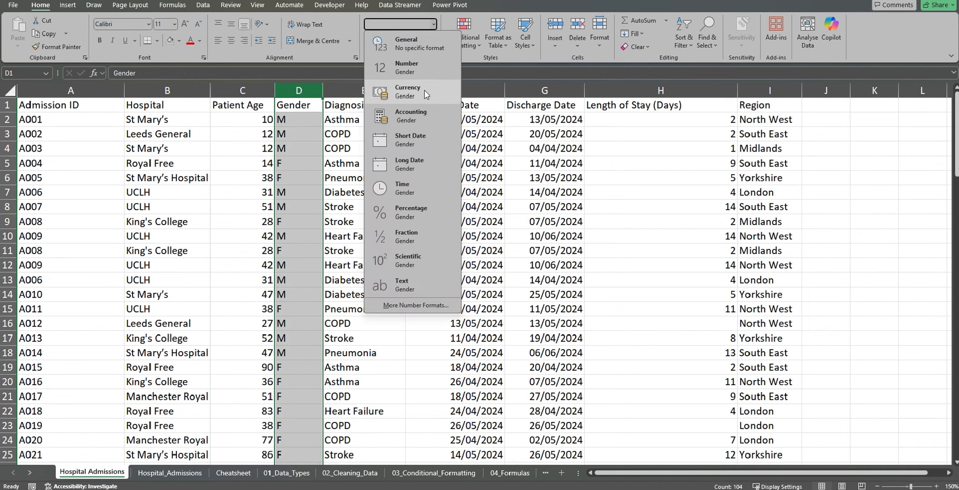
left_click(393, 282)
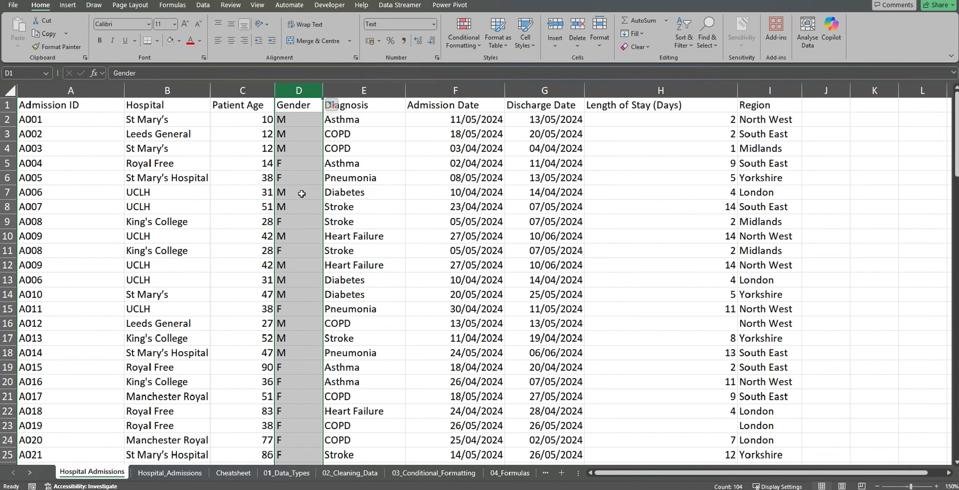
Format the Patient Age column as Number with no decimal places.
left_click(247, 89)
left_click(433, 24)
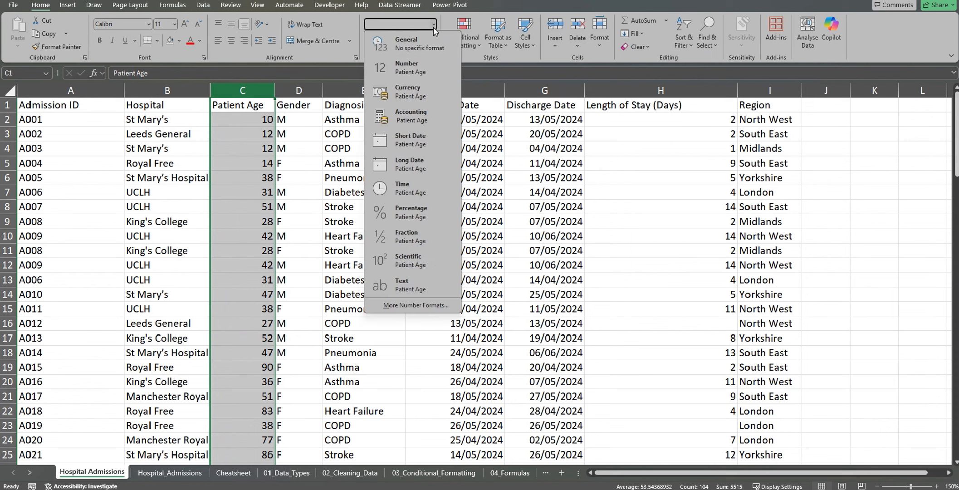
left_click(395, 67)
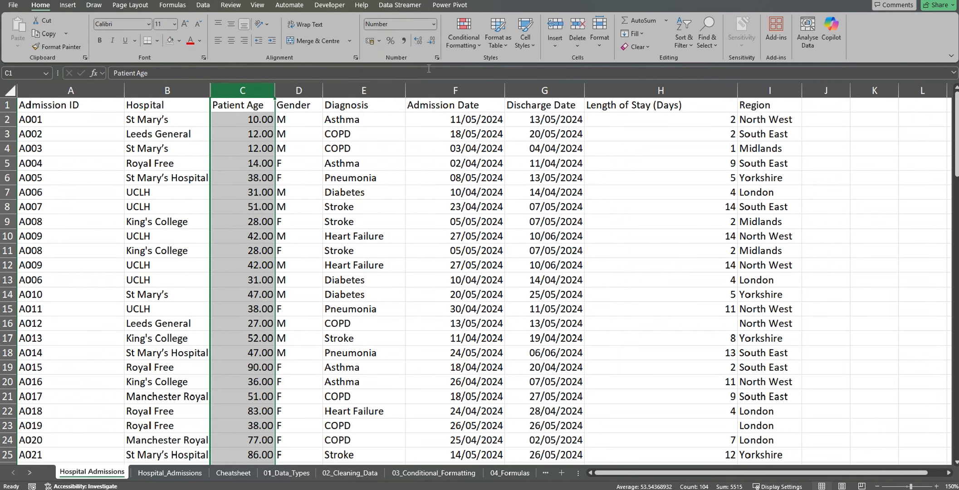
left_click(434, 42)
left_click(435, 43)
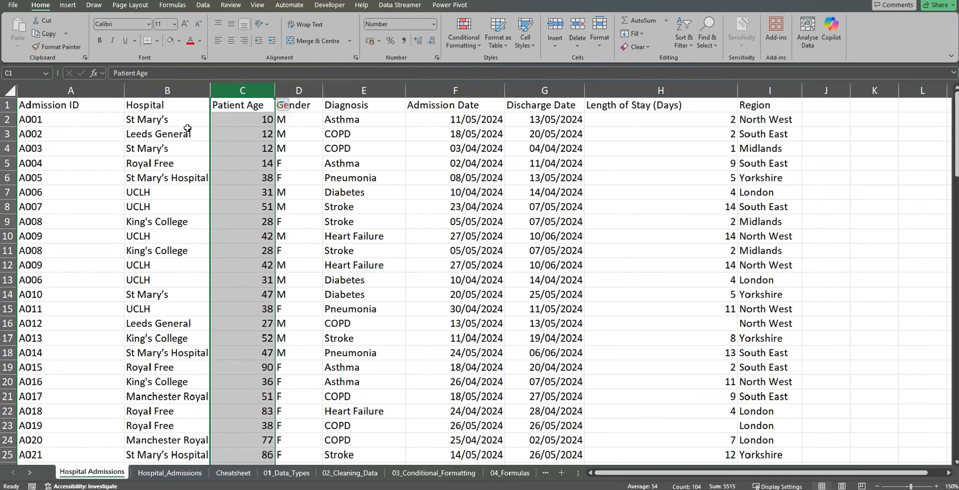
Format the entire Hospital column as Text.
left_click(168, 87)
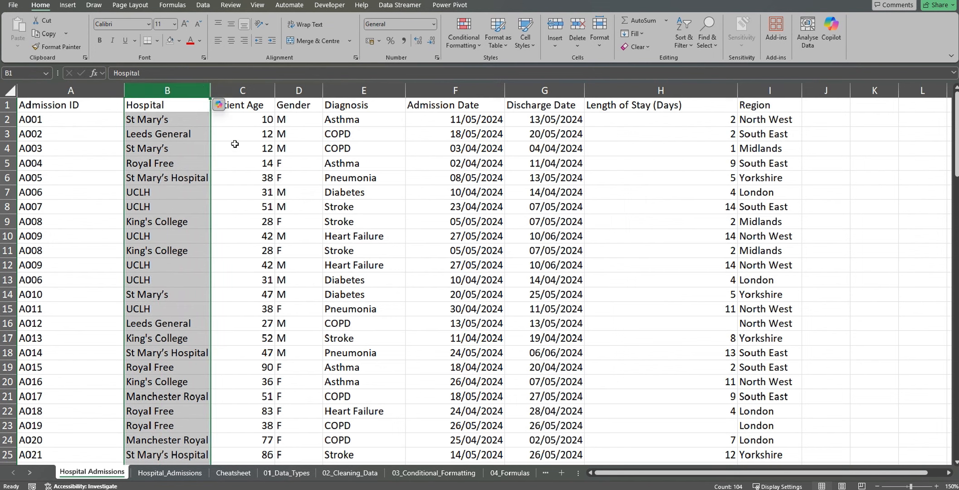
left_click(434, 24)
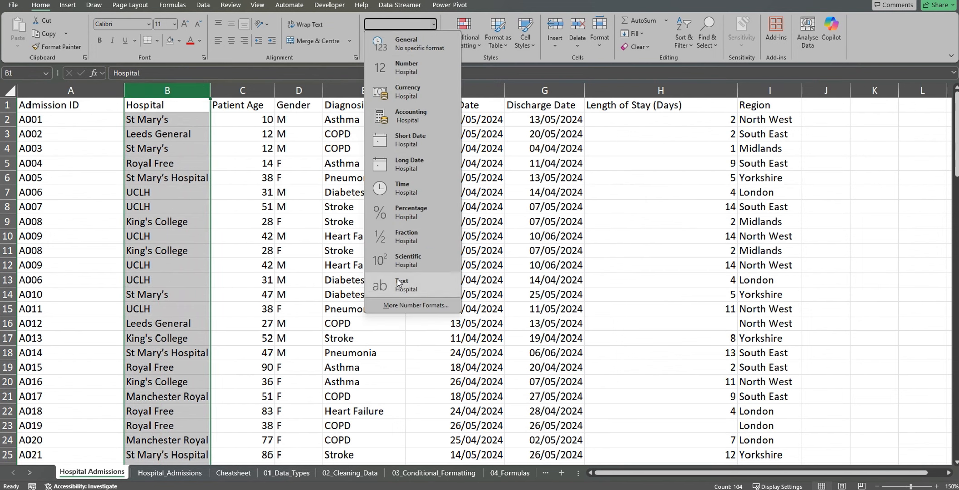
left_click(410, 285)
left_click(77, 90)
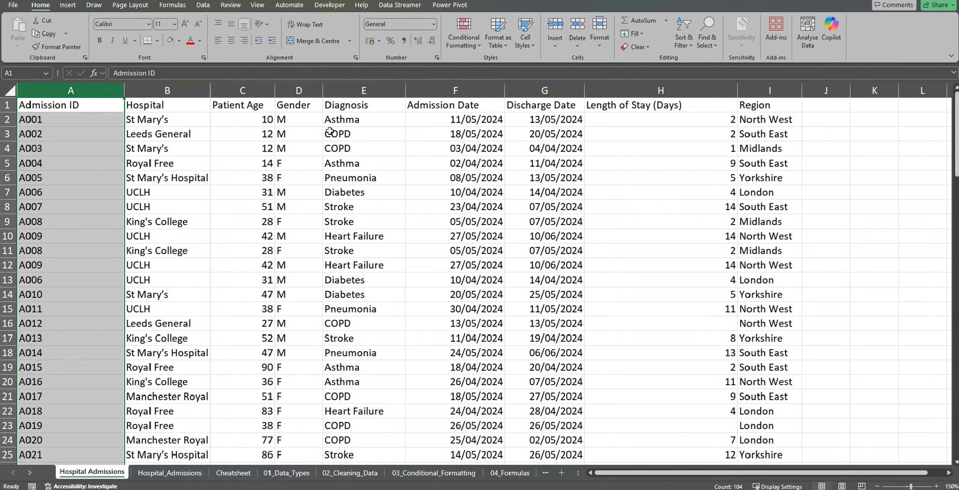
left_click(812, 104)
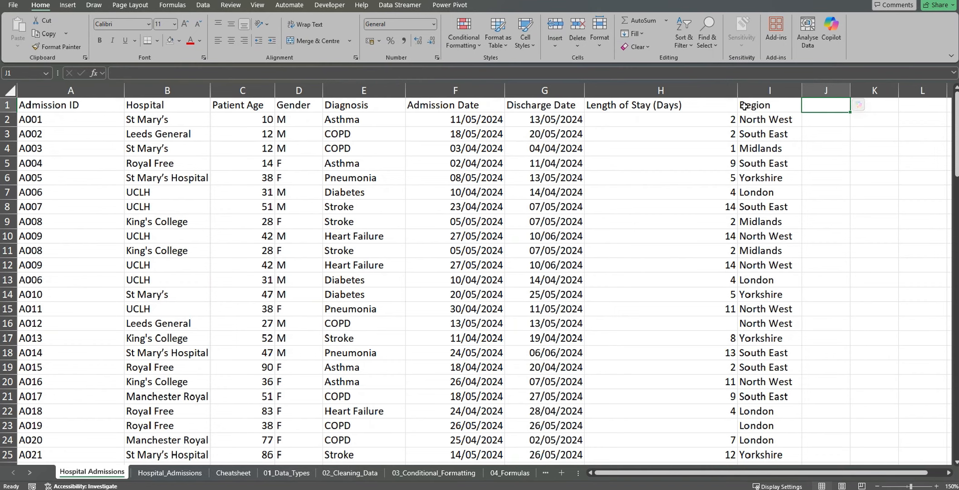
Turn on filters for the header row and open the Region column's filter options.
left_click(758, 105)
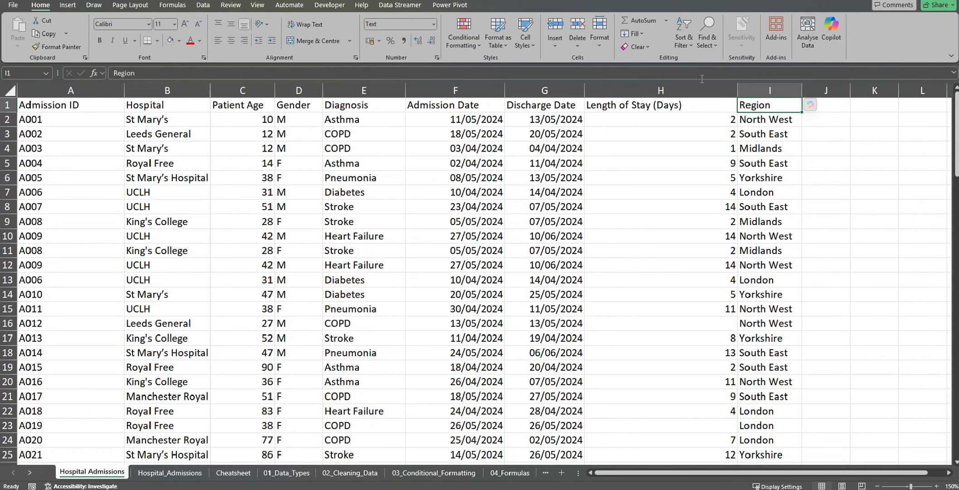
left_click(688, 35)
left_click(706, 104)
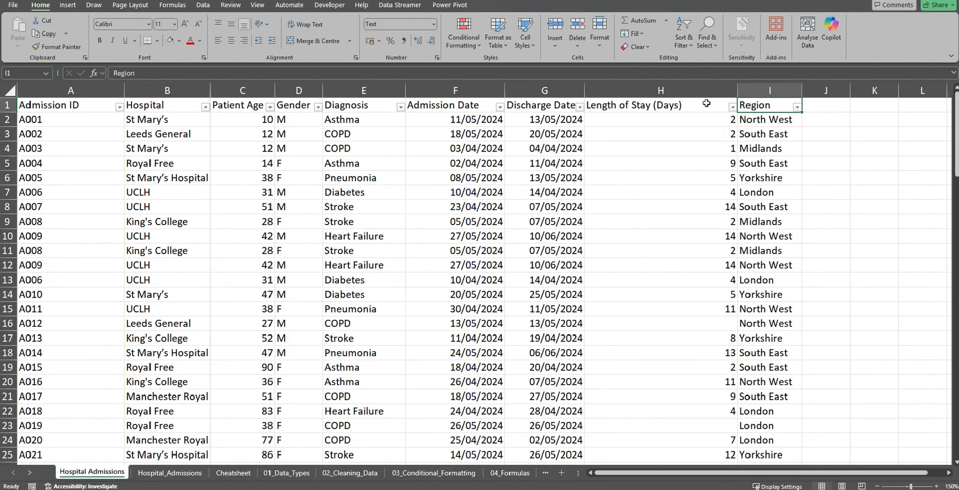
left_click(796, 106)
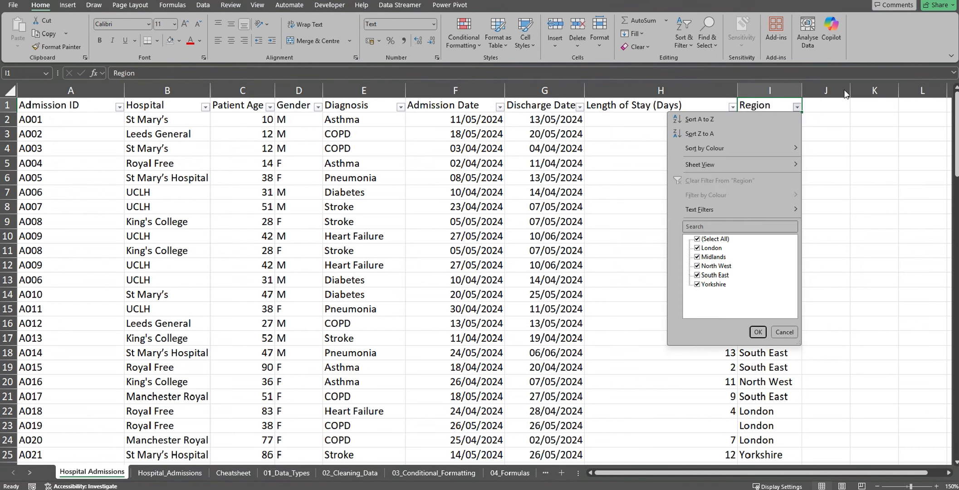
Filter the Length of Stay (Days) column to show only the rows with blanks.
key("Escape")
left_click(732, 106)
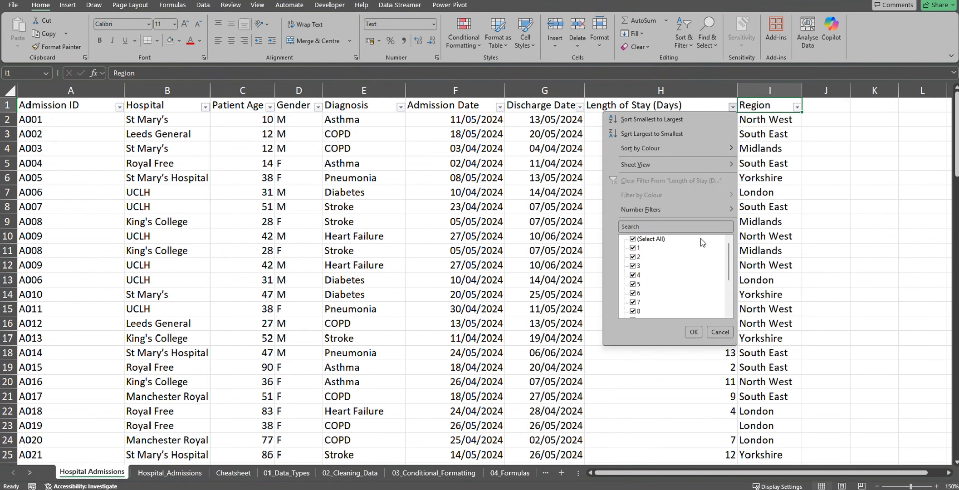
scroll(701, 241, "down", 3)
scroll(674, 295, "up", 3)
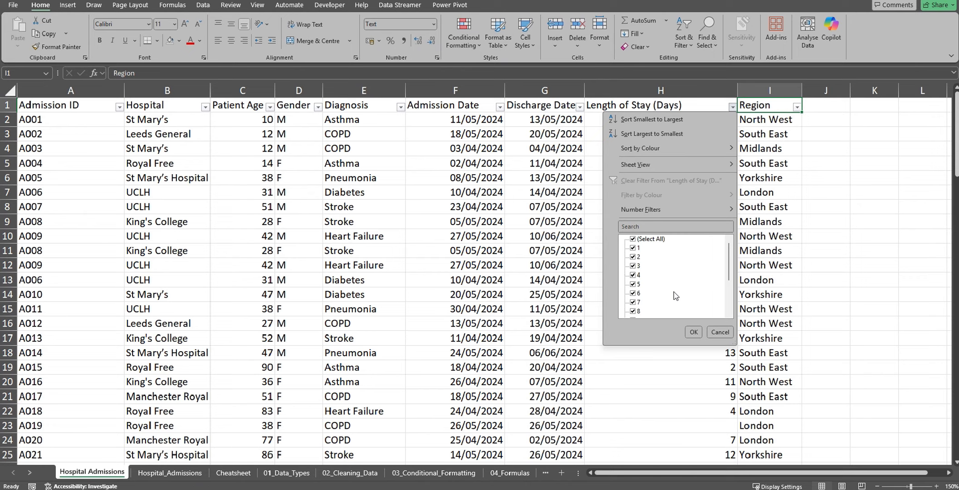
left_click(650, 239)
scroll(653, 263, "down", 5)
left_click(641, 313)
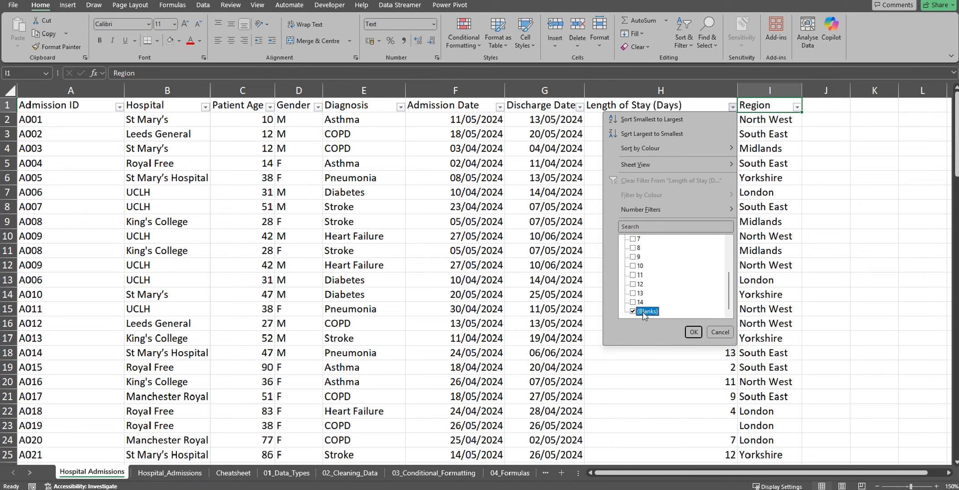
key("Return")
left_click(720, 134)
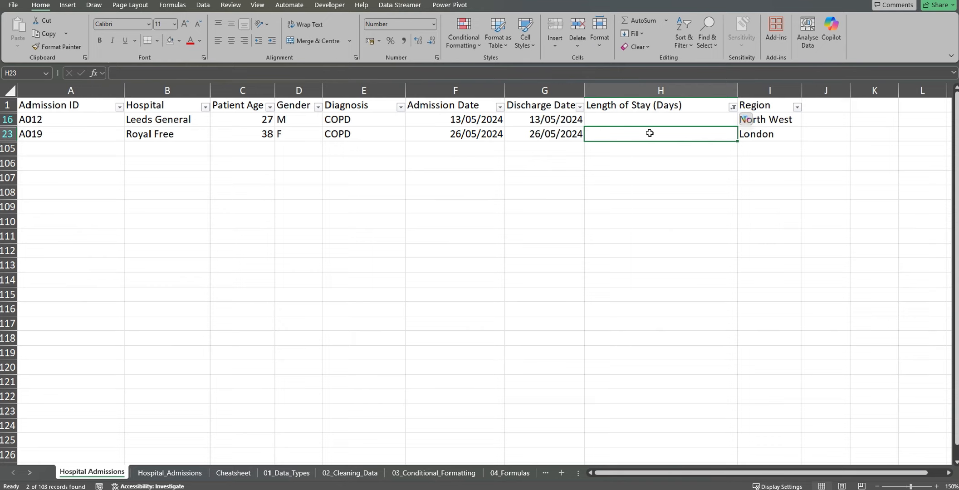
left_click_drag(650, 133, 649, 117)
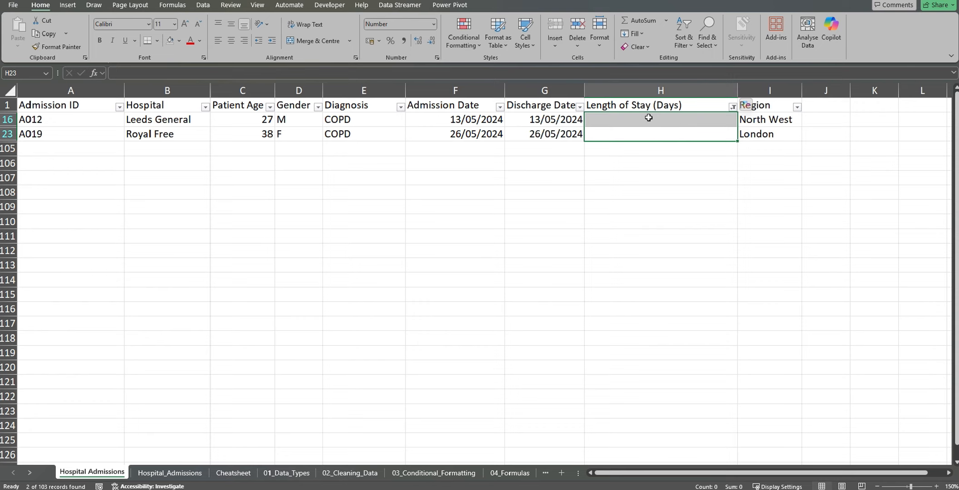
key("ctrl+f")
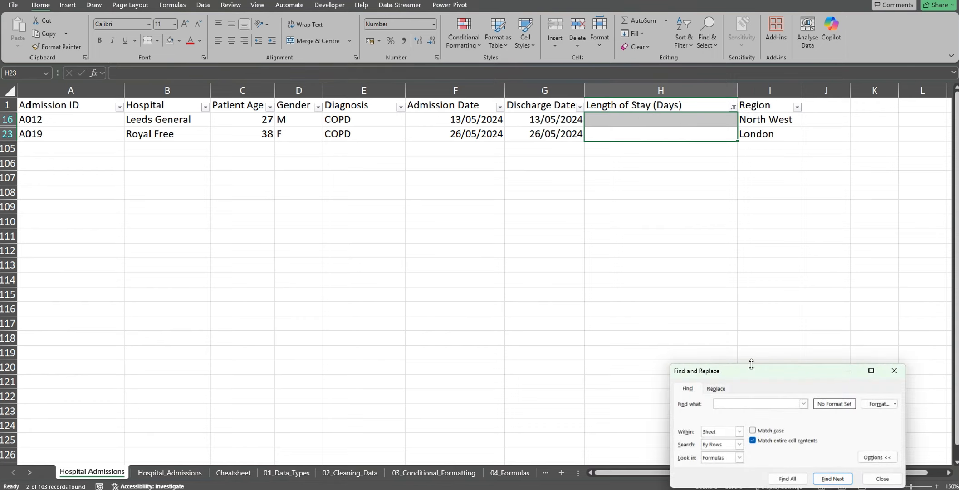
left_click_drag(744, 377, 658, 236)
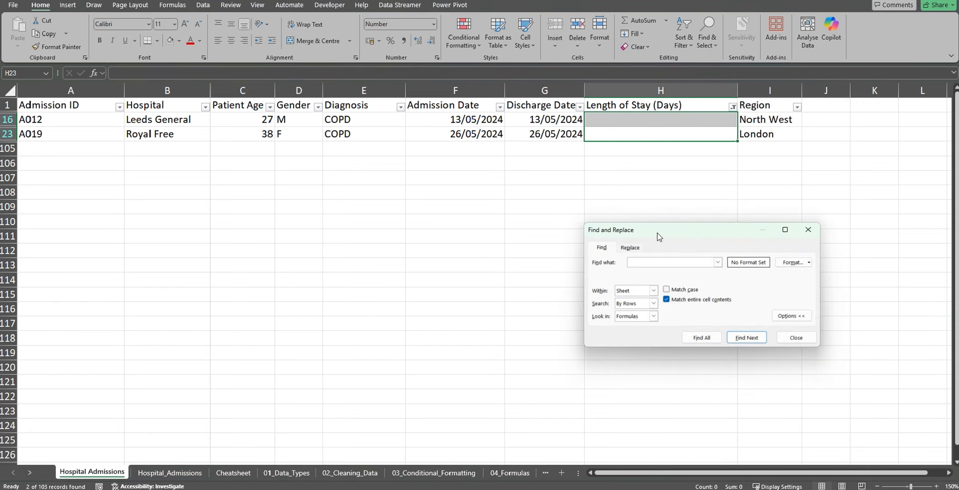
left_click(635, 249)
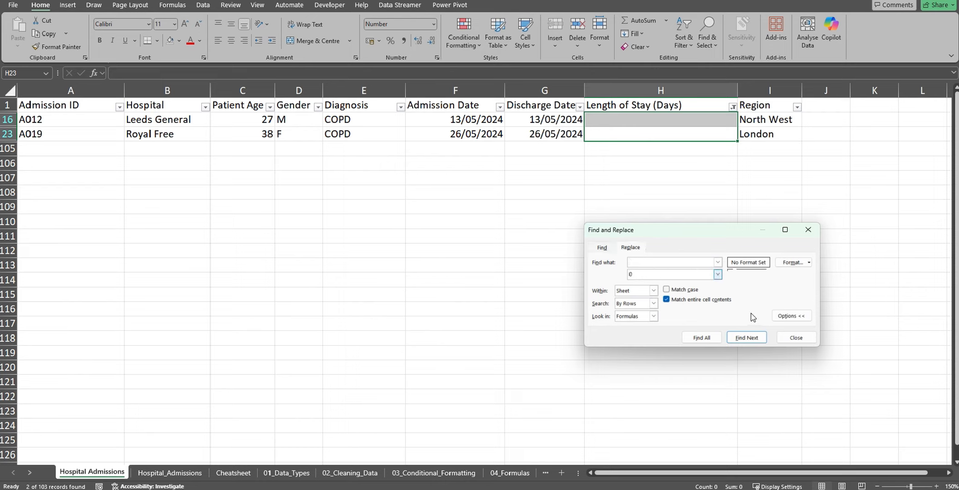
left_click(703, 300)
left_click(702, 300)
left_click(653, 274)
type("1")
left_click(663, 274)
left_click(787, 340)
Enter 0 in both blank Length of Stay (Days) cells, for admissions A012 and A019.
left_click(628, 120)
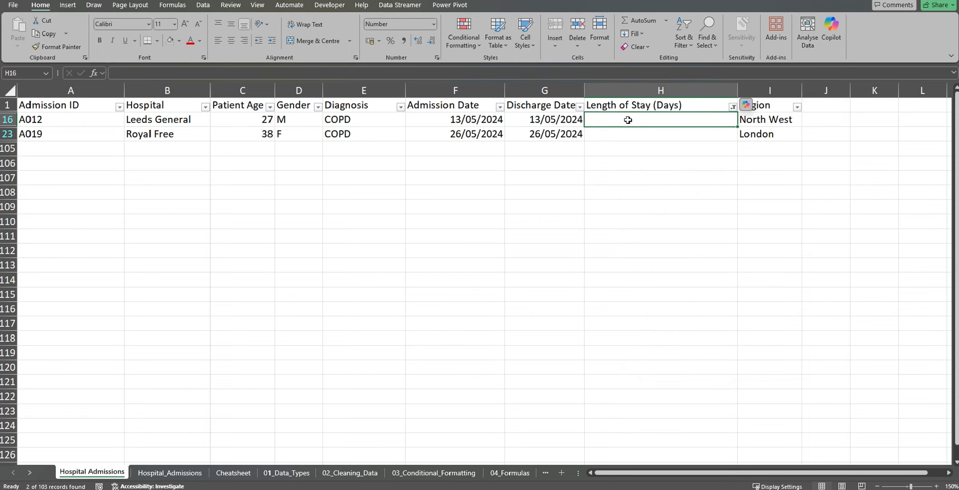
type("0")
key("Return")
type("0")
key("Return")
key("Up")
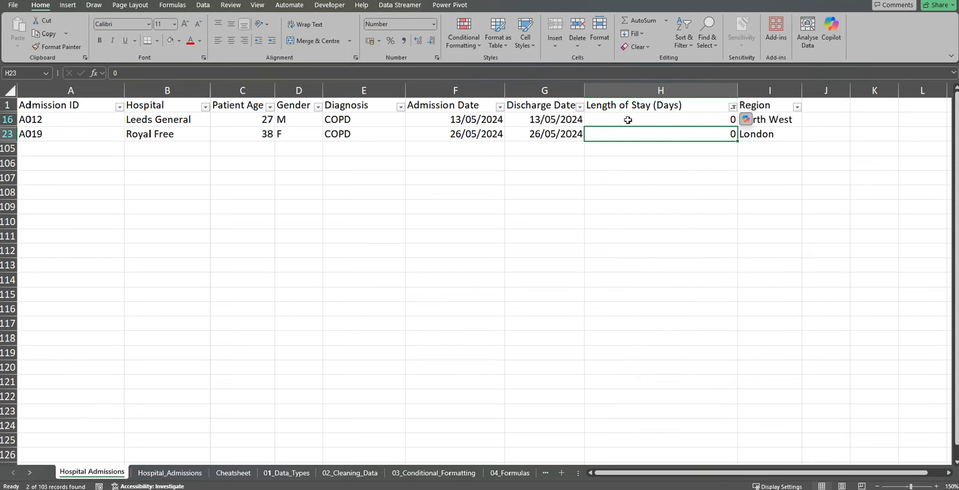
Select all values in the Length of Stay (Days) filter to show every row again.
left_click(703, 89)
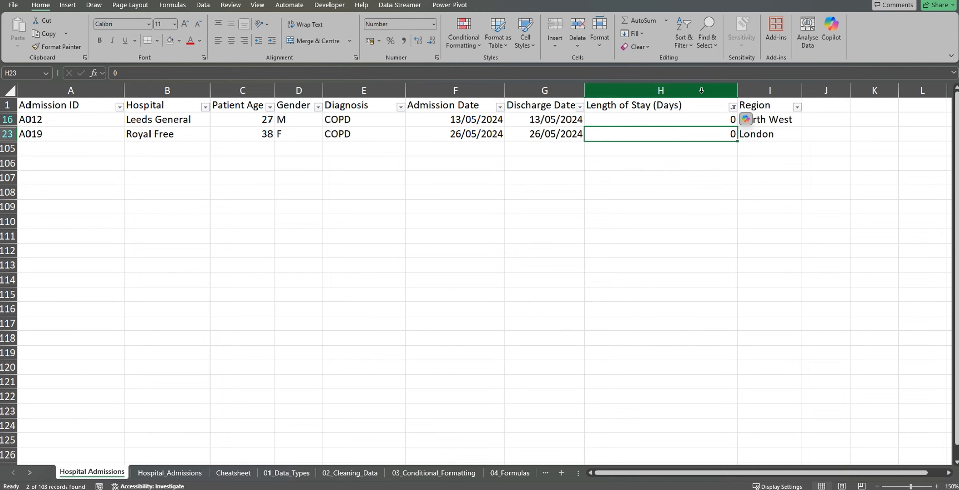
left_click(733, 107)
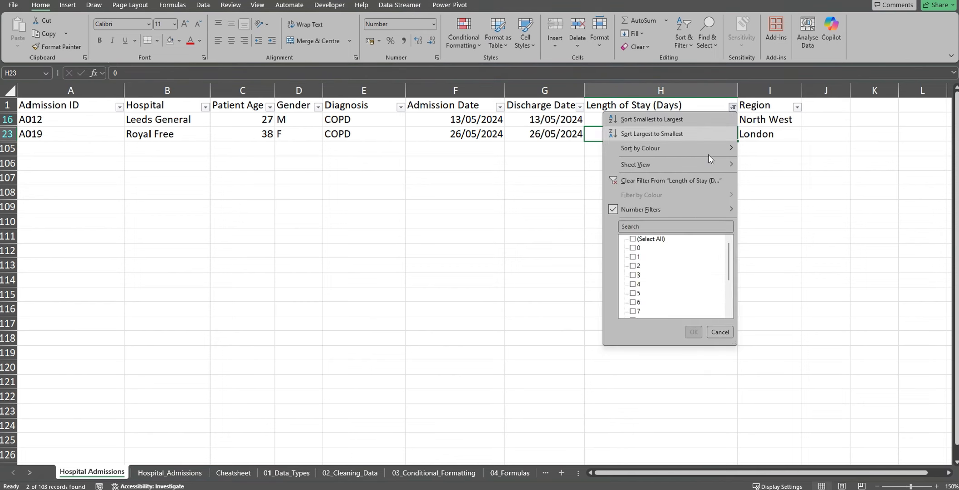
left_click(650, 239)
left_click(692, 332)
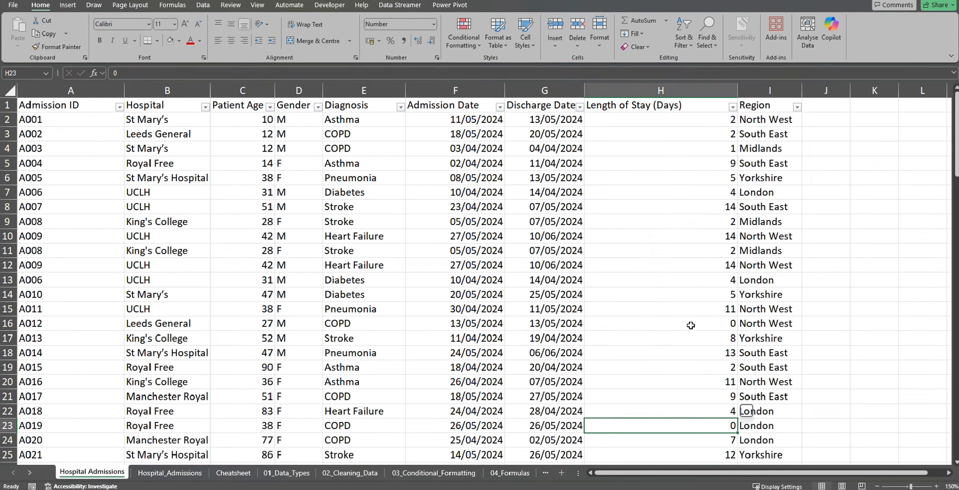
Examine the filter values of the Discharge Date, Admission Date, Diagnosis, Gender and Patient Age columns for inconsistencies.
left_click(579, 107)
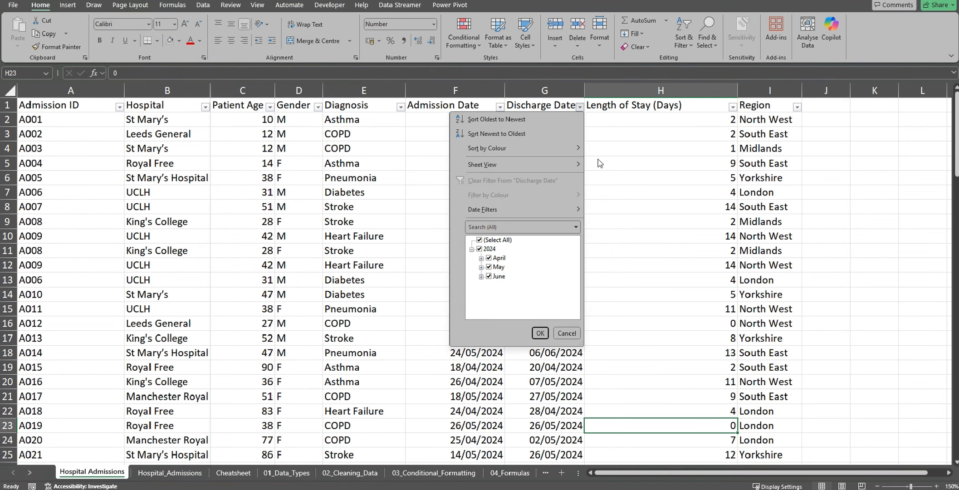
left_click(635, 154)
left_click(500, 107)
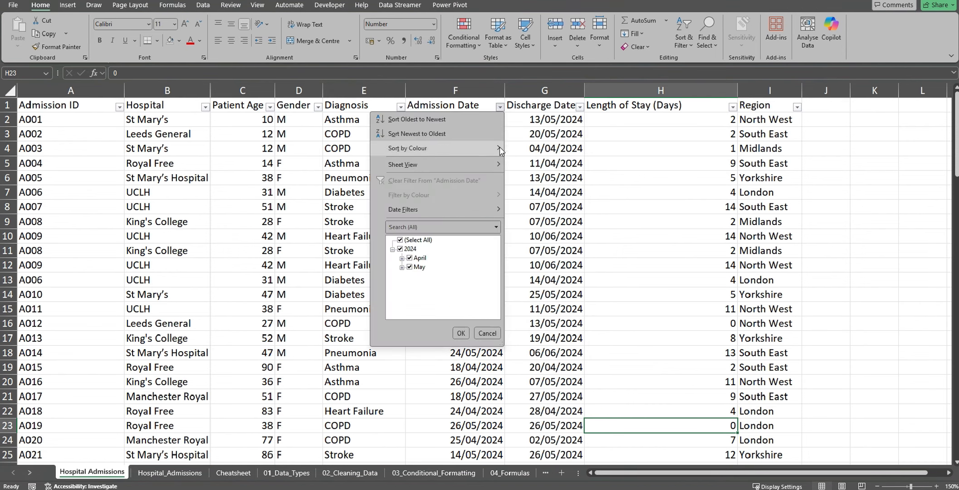
left_click(557, 196)
left_click(401, 107)
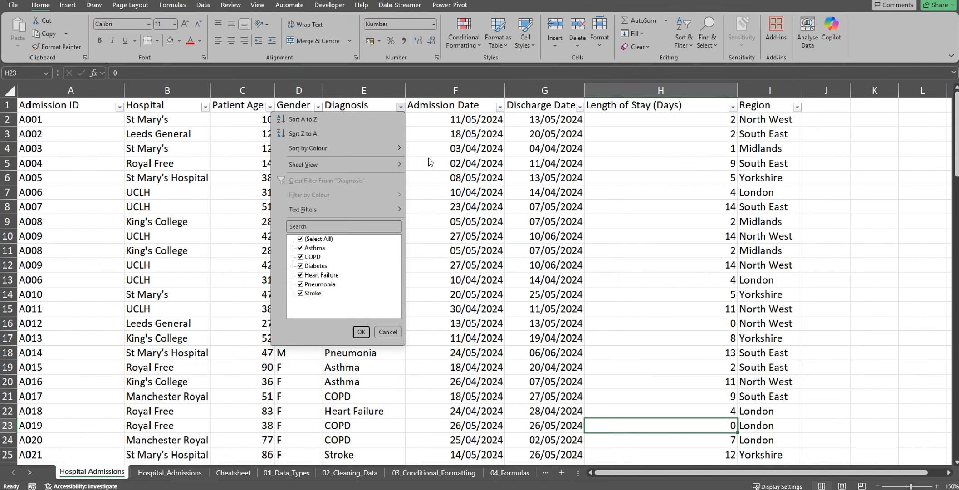
left_click(451, 156)
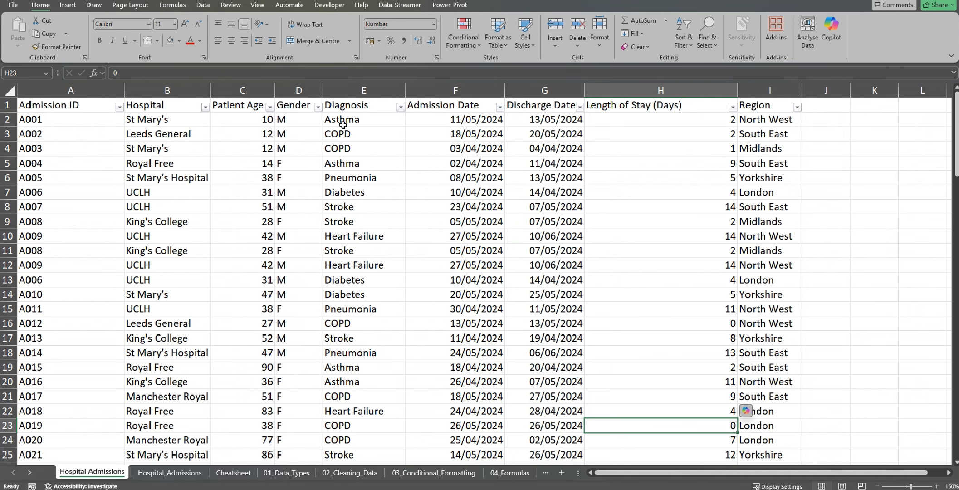
left_click(318, 107)
left_click(398, 150)
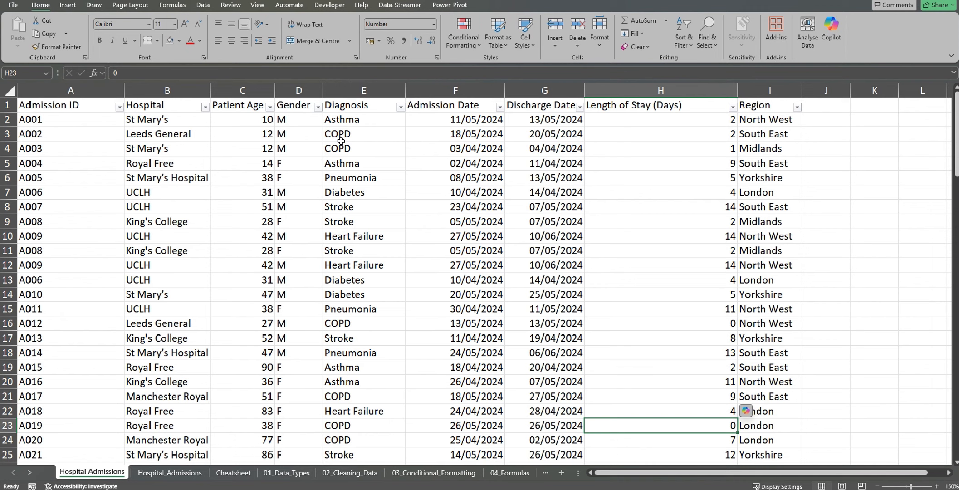
left_click(270, 107)
left_click_drag(266, 247, 284, 227)
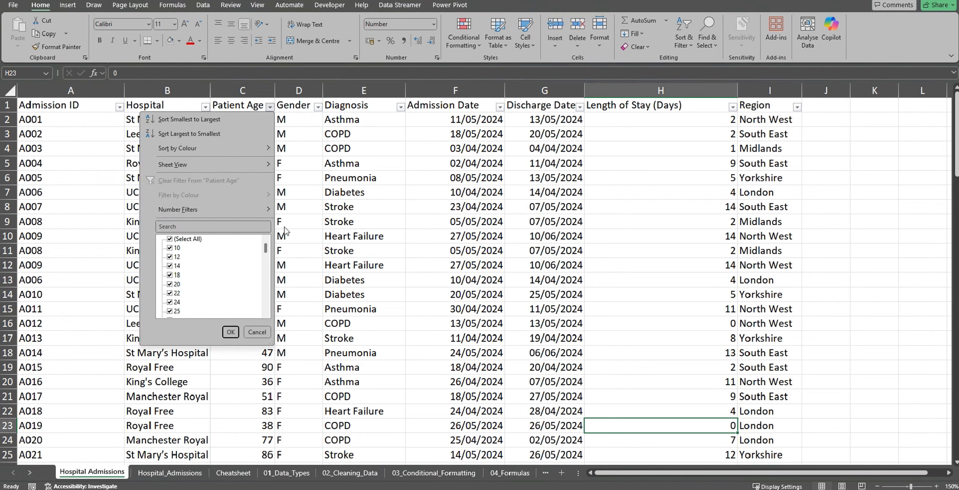
left_click(339, 200)
Filter the Hospital column to show only St Mary's and St Mary's Hospital.
left_click(206, 106)
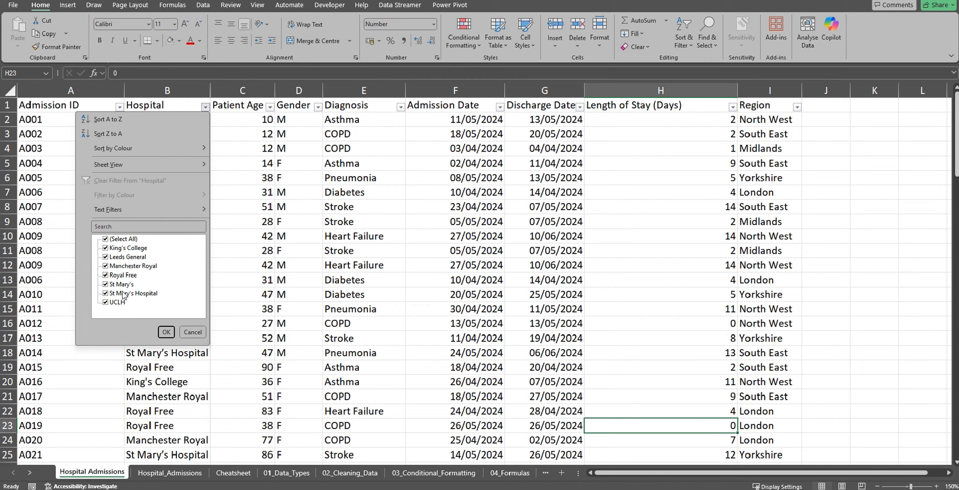
left_click(125, 239)
left_click(123, 285)
left_click(127, 293)
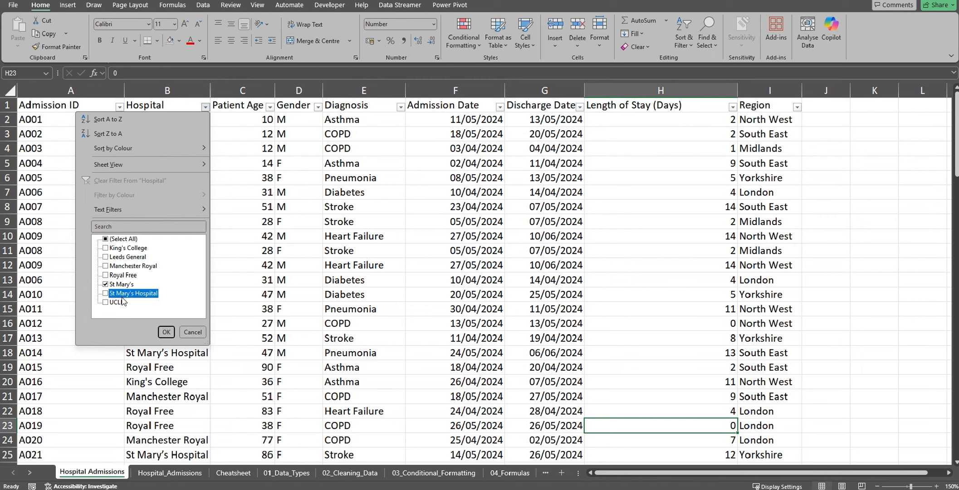
left_click(165, 333)
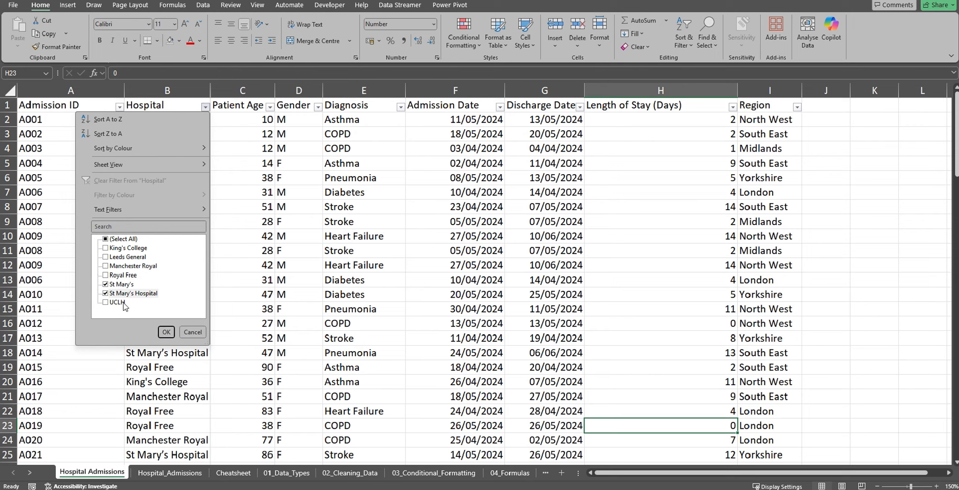
left_click(166, 332)
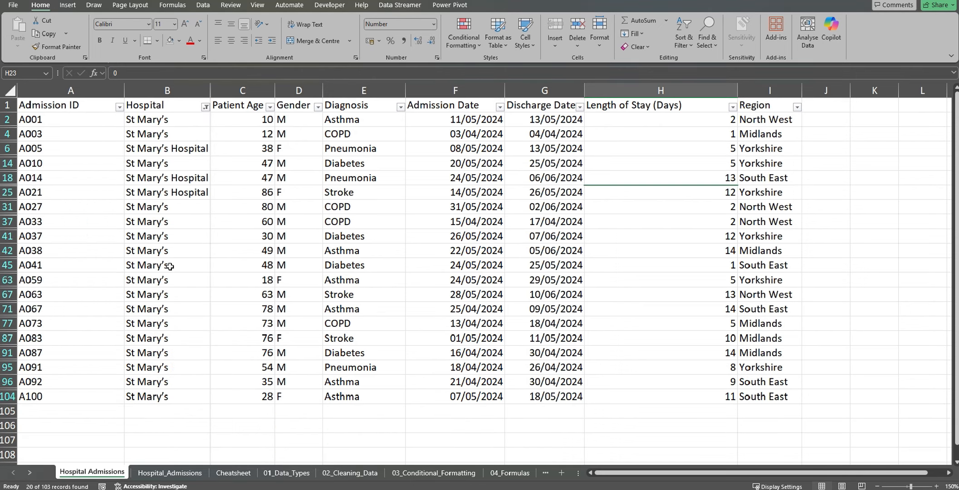
Replace the St Mary's Hospital entries for A021, A014 and A005 with a copy of the St Mary's entry.
left_click(181, 221)
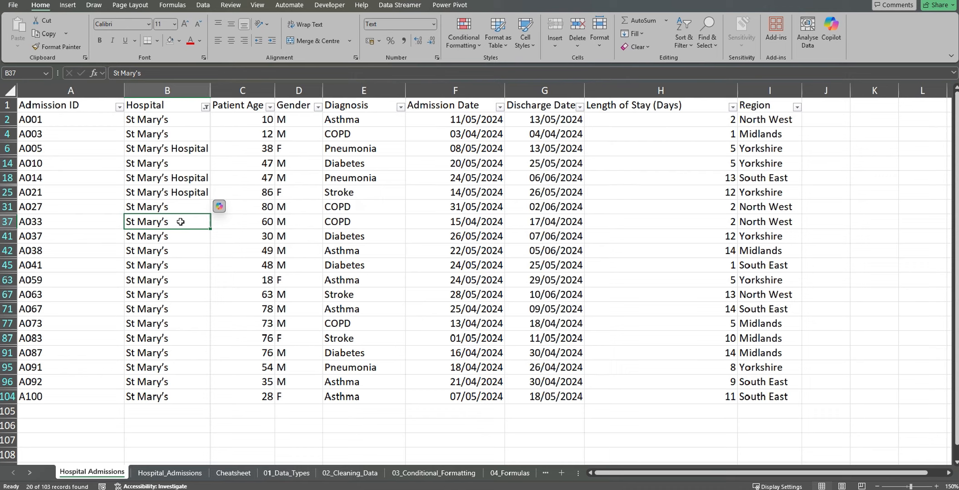
key("ctrl+c")
left_click(180, 192)
key("ctrl+v")
left_click(181, 180)
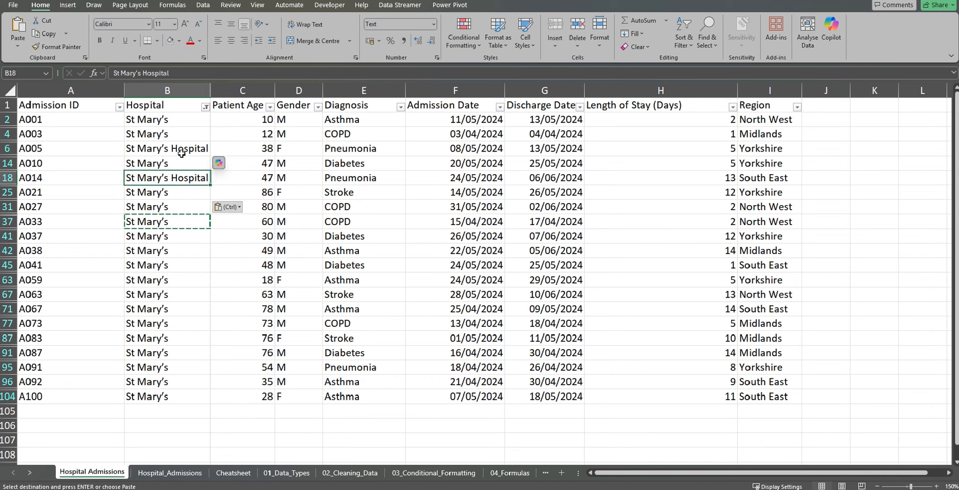
key("ctrl+v")
left_click(182, 148)
key("ctrl+v")
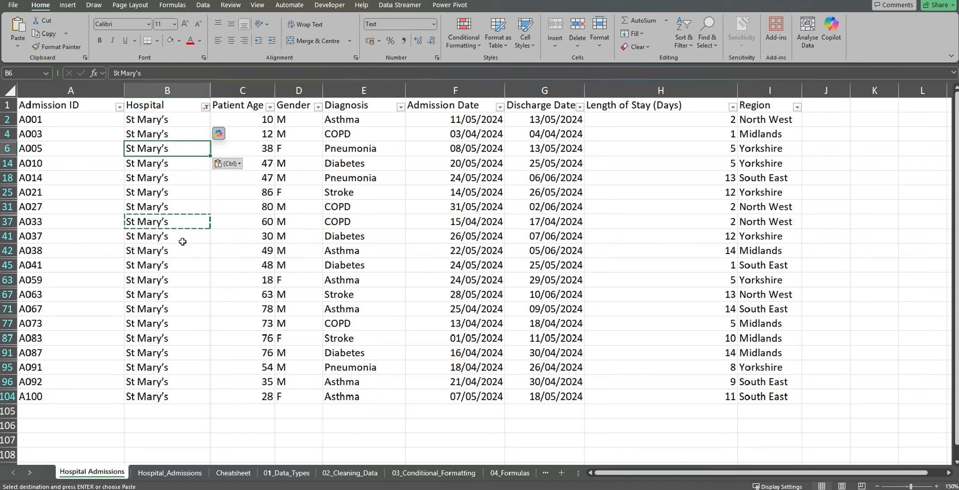
left_click(177, 204)
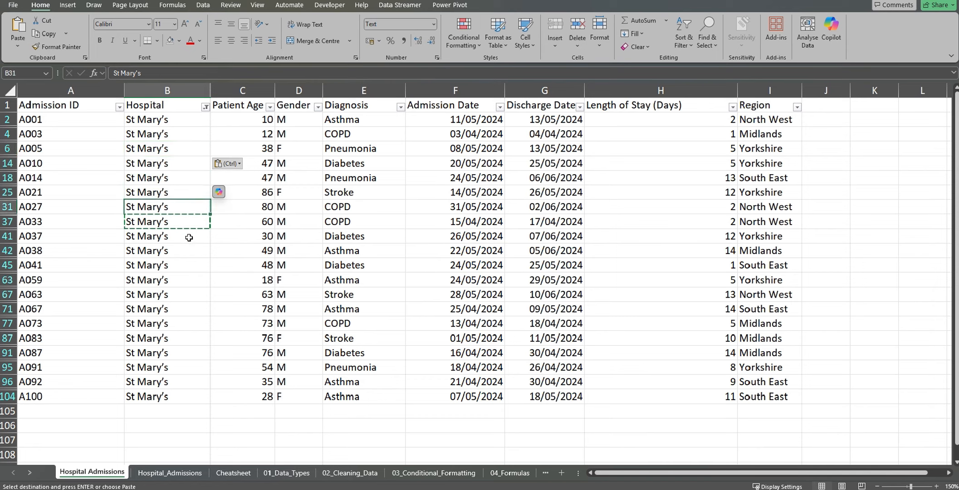
left_click(197, 162)
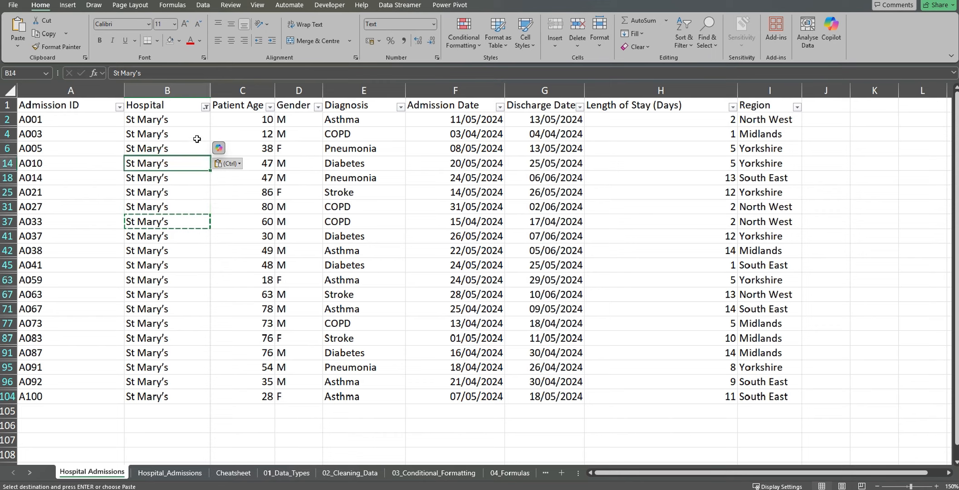
Select all values in the Hospital filter to show every hospital again.
left_click(205, 106)
left_click(126, 239)
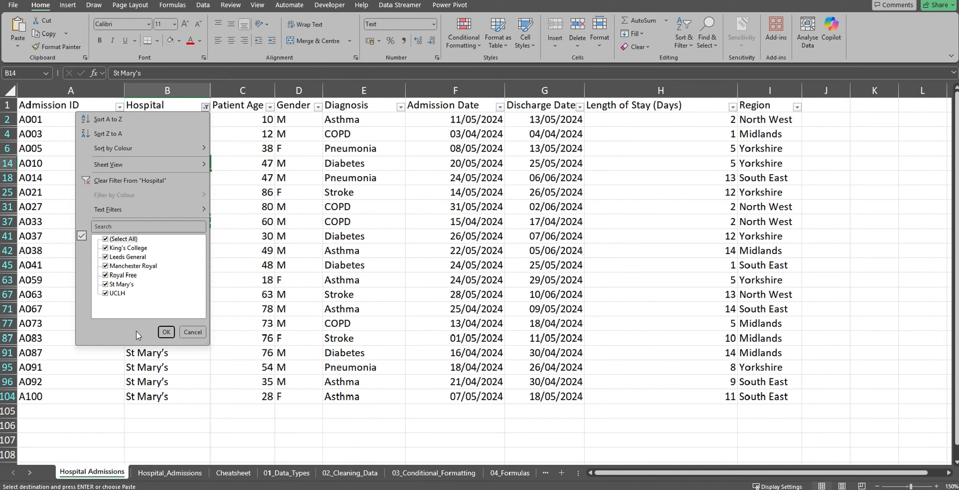
left_click(165, 332)
Check the values in the Admission ID column's filter list and close it without filtering.
left_click(108, 108)
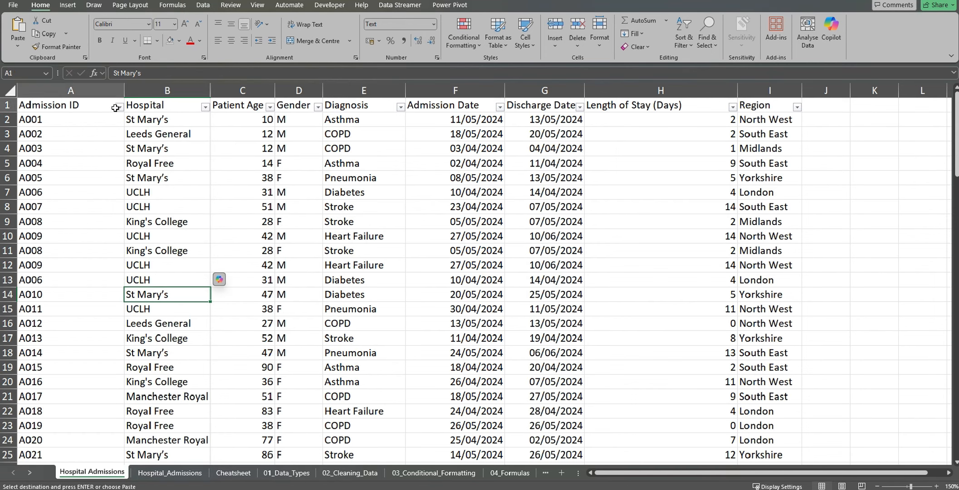
left_click(117, 108)
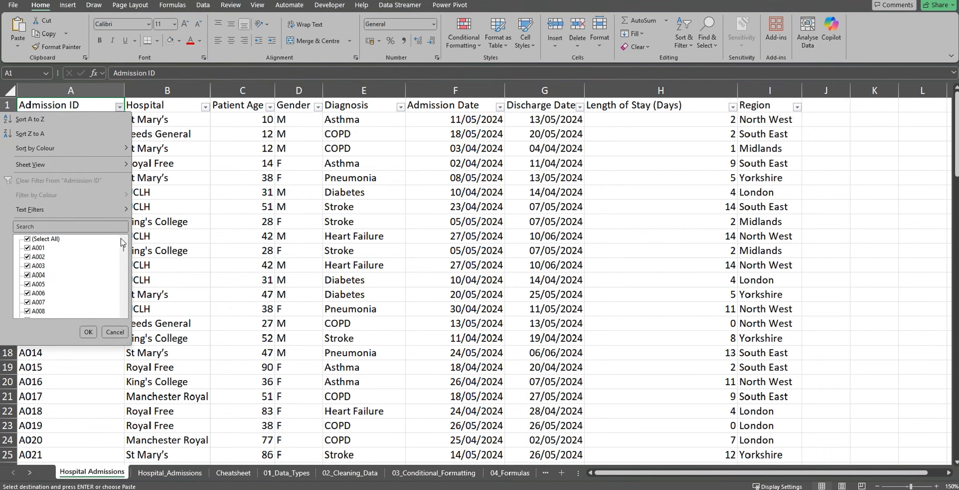
left_click_drag(124, 242, 126, 258)
left_click(114, 331)
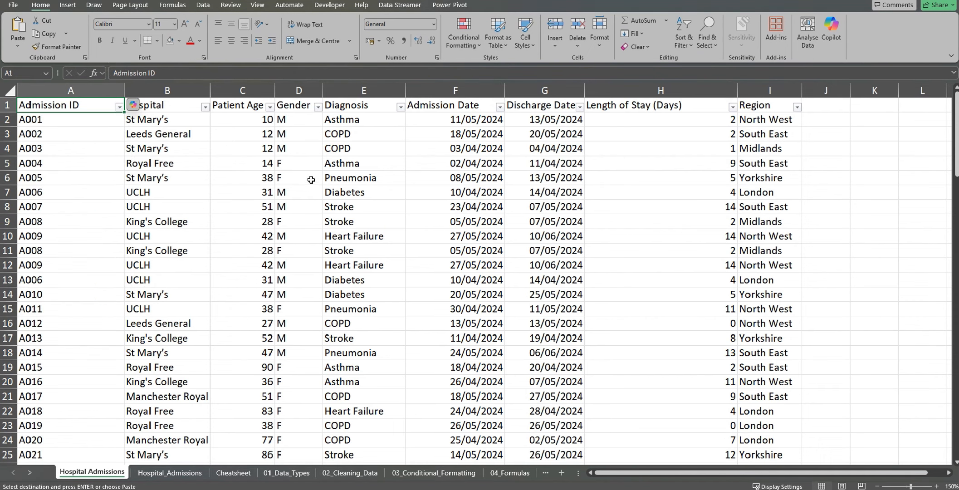
left_click(311, 180)
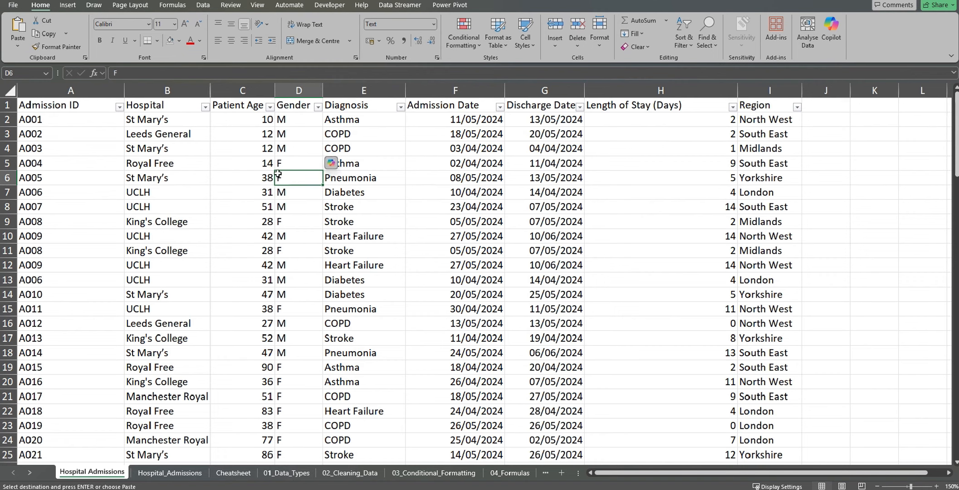
Highlight duplicate values in the Admission ID column with Light Red Fill with Dark Red Text.
left_click(94, 93)
left_click(460, 33)
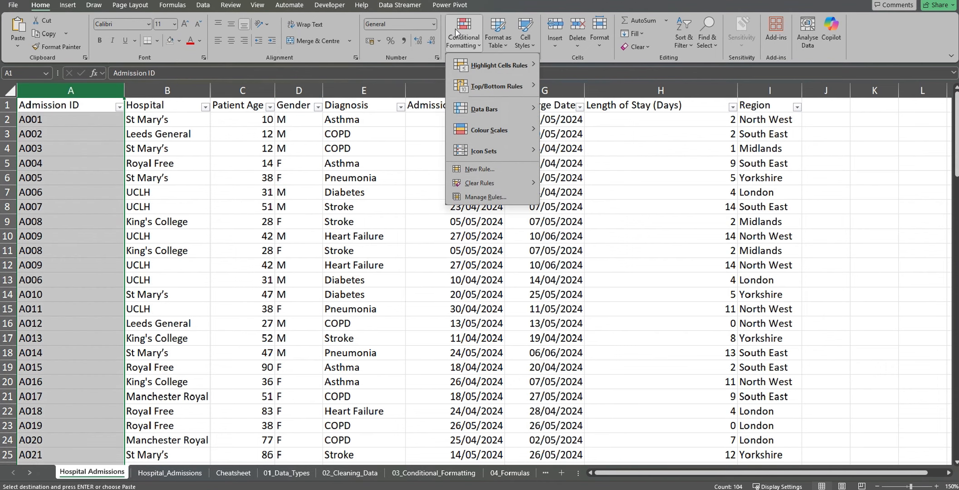
mouse_move(499, 64)
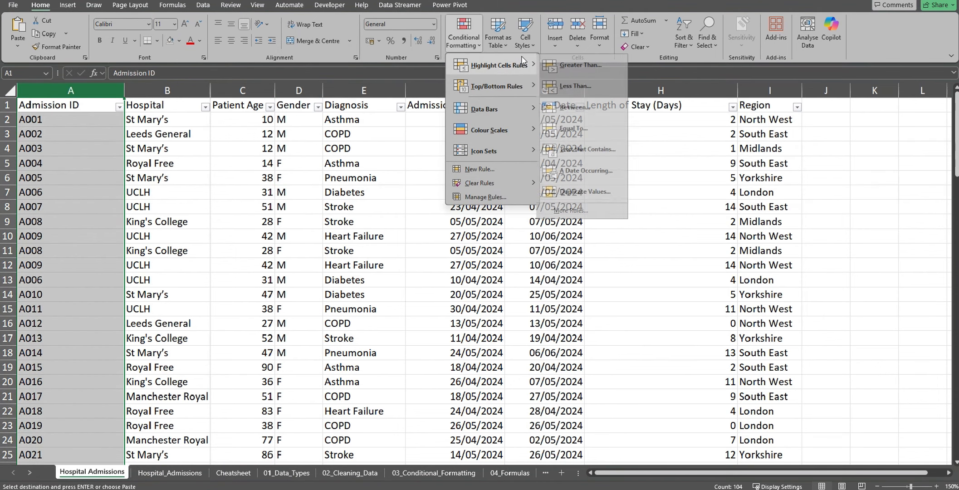
left_click(589, 191)
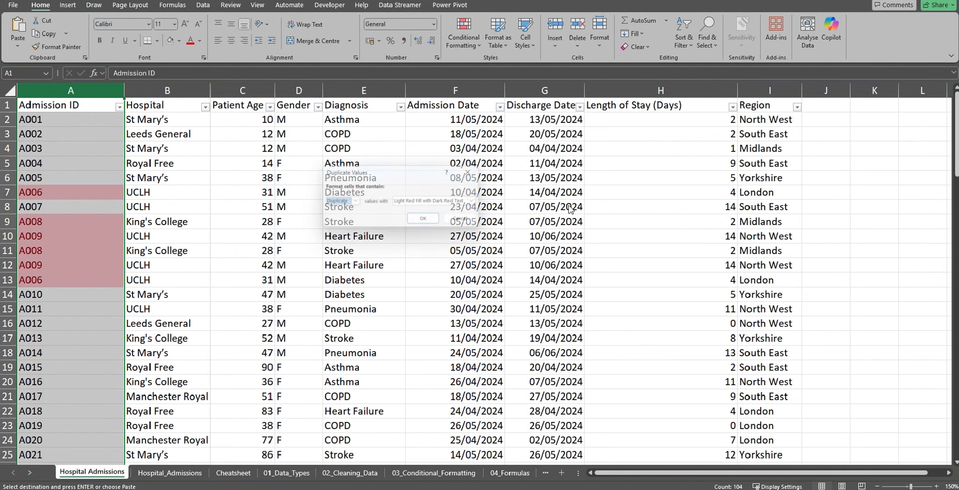
left_click(429, 221)
left_click(315, 236)
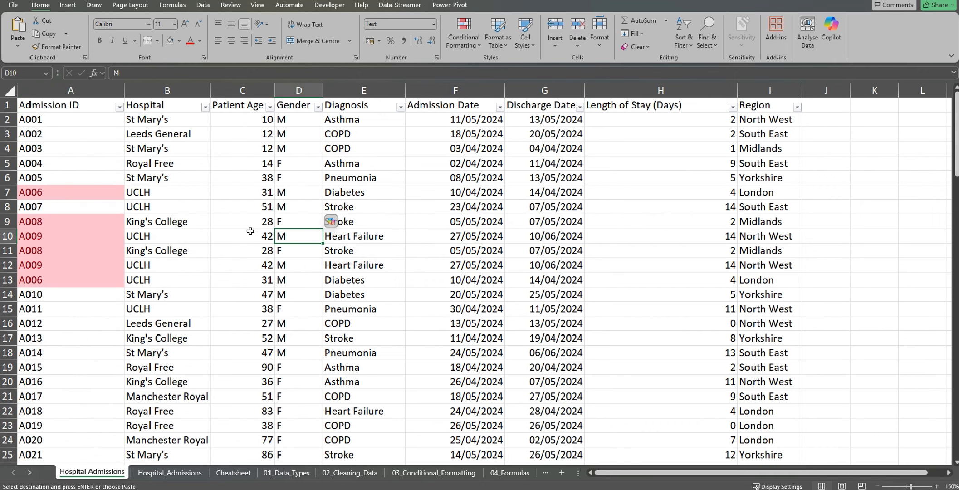
left_click(238, 218)
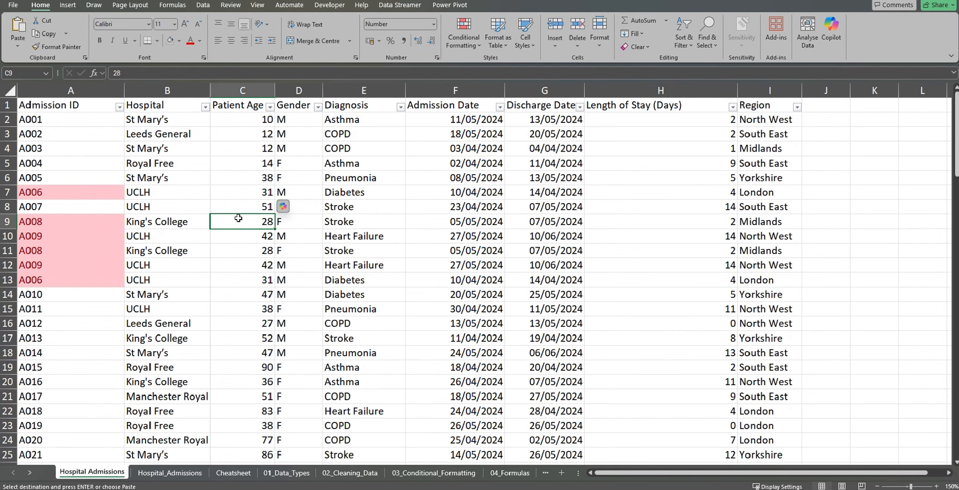
key("ctrl+a")
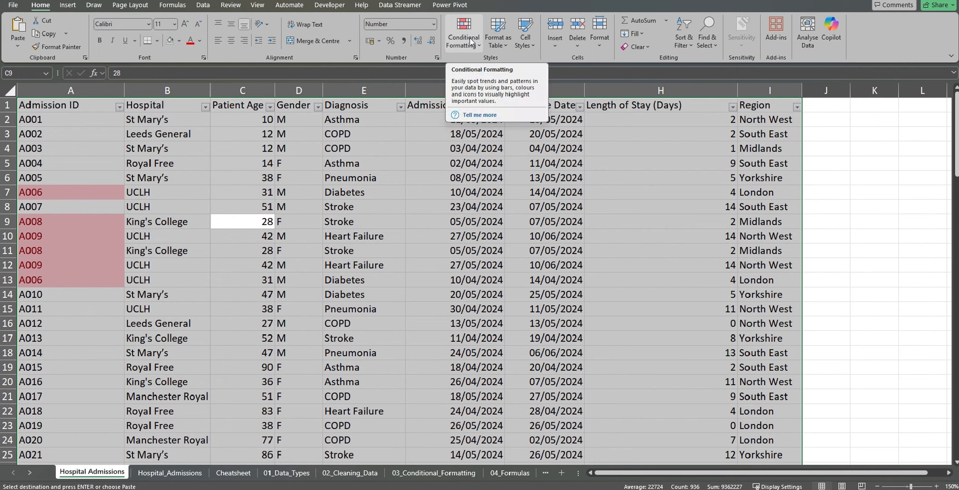
left_click(203, 7)
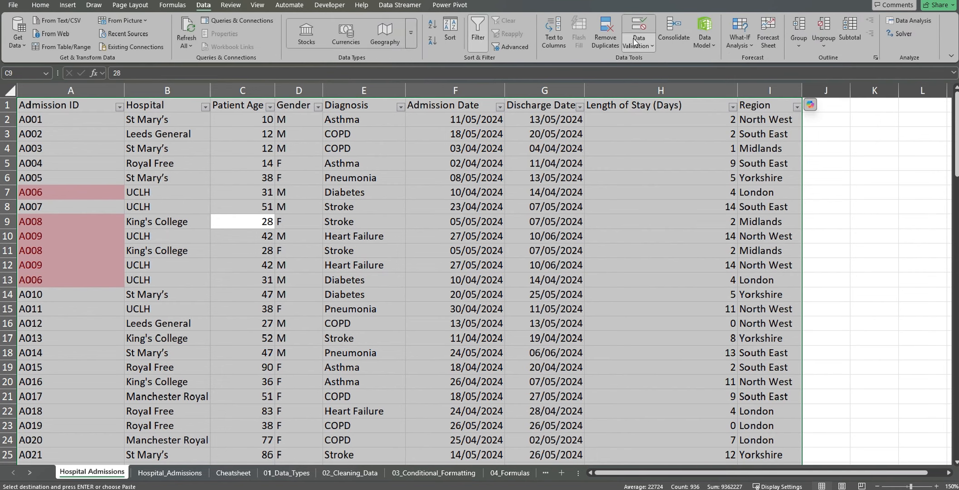
left_click(610, 44)
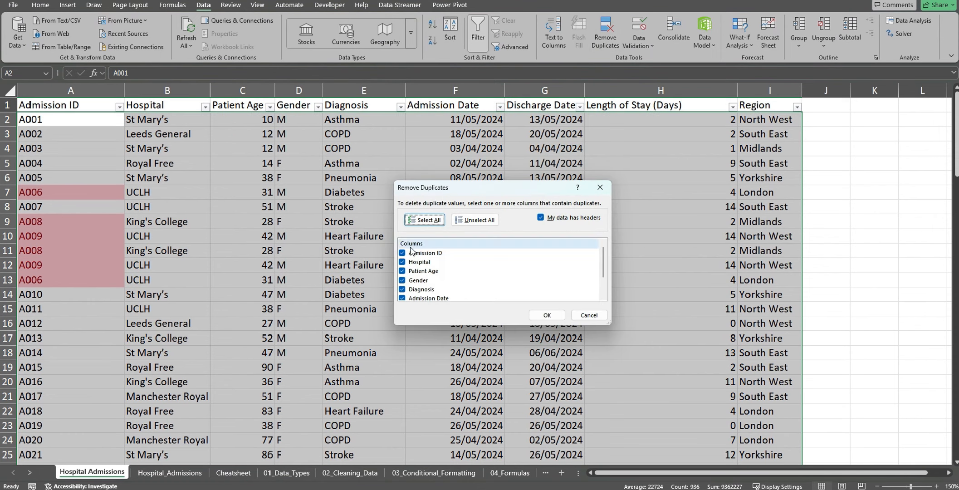
scroll(502, 297, "down", 3)
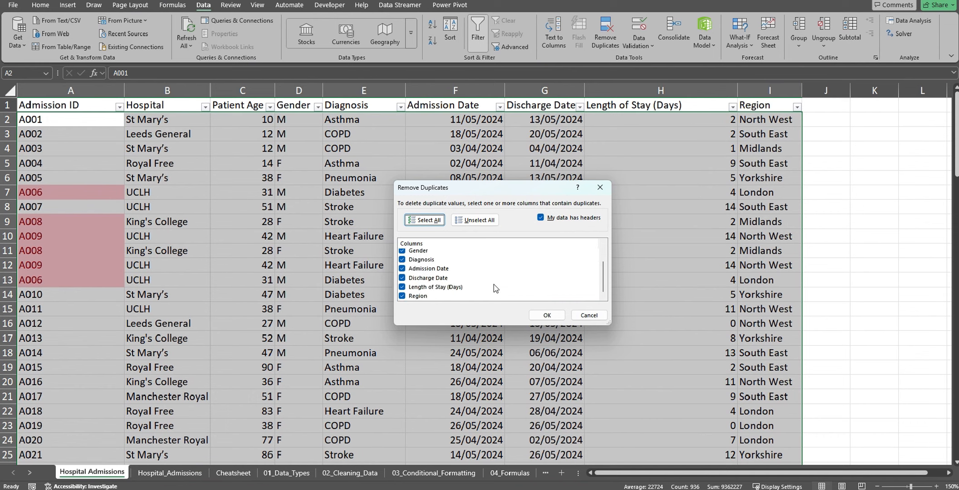
scroll(494, 288, "up", 3)
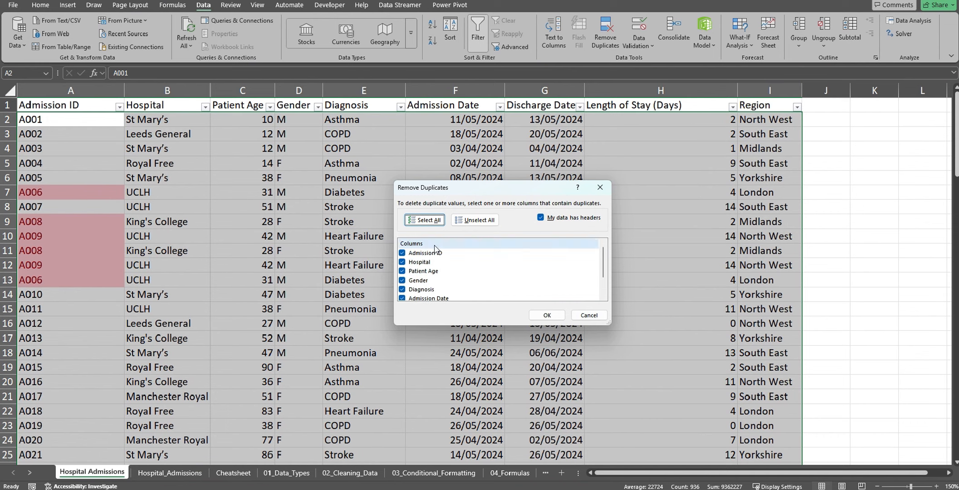
left_click(588, 315)
left_click(245, 186)
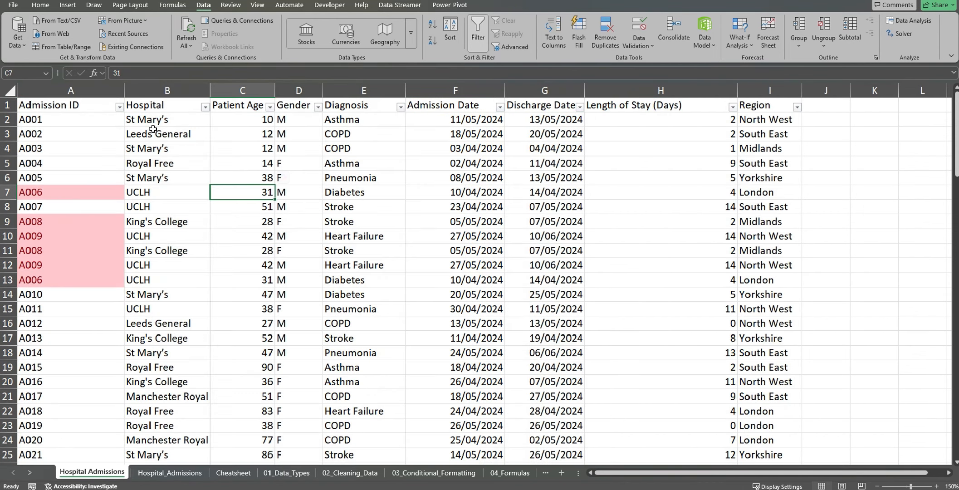
Sort the table by the light red cell colour in the Admission ID column.
left_click(119, 107)
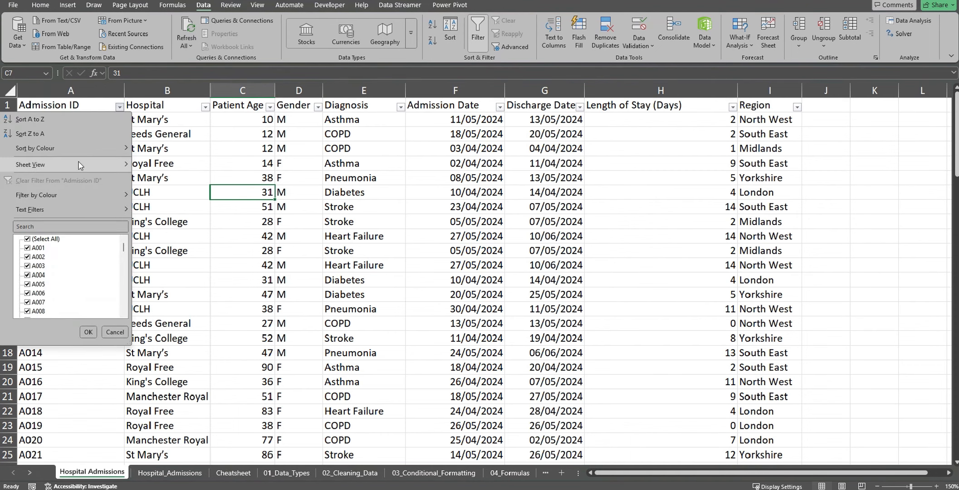
mouse_move(109, 150)
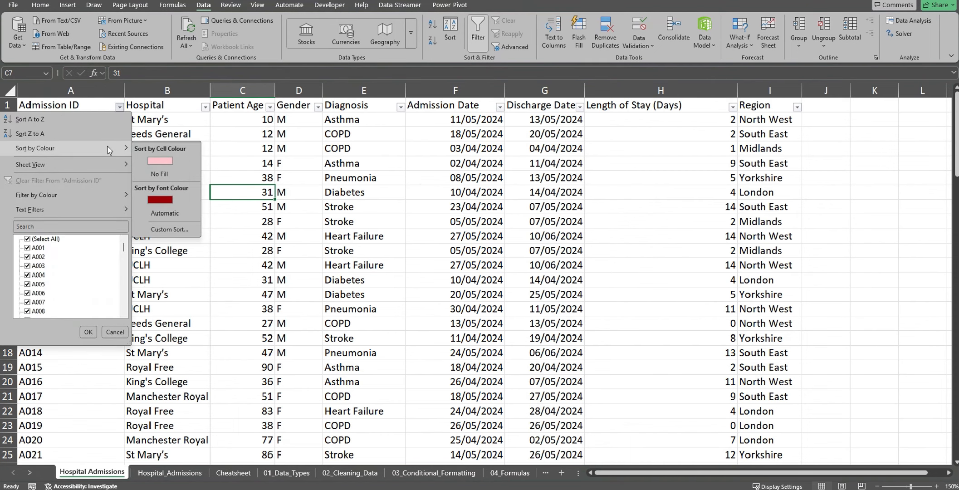
left_click(170, 159)
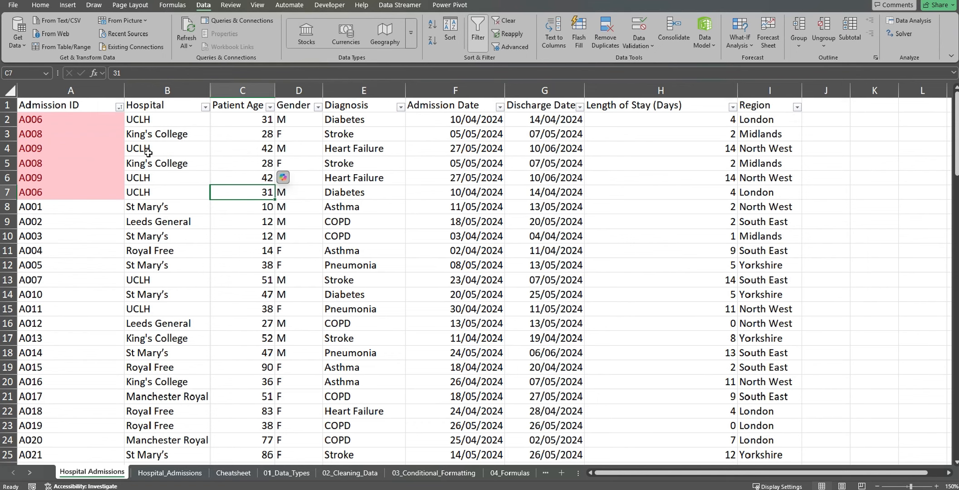
Sort the table by Admission ID from A to Z and compare the highlighted duplicate rows.
left_click(118, 107)
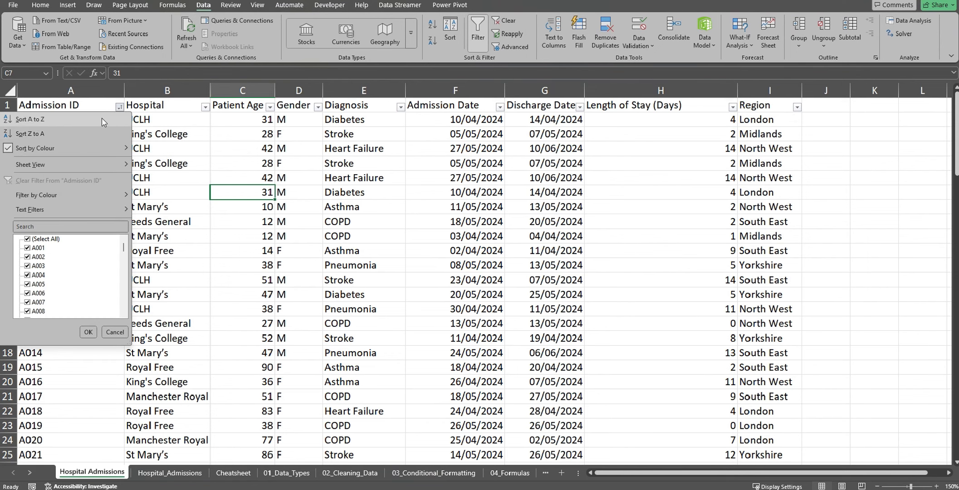
left_click(105, 120)
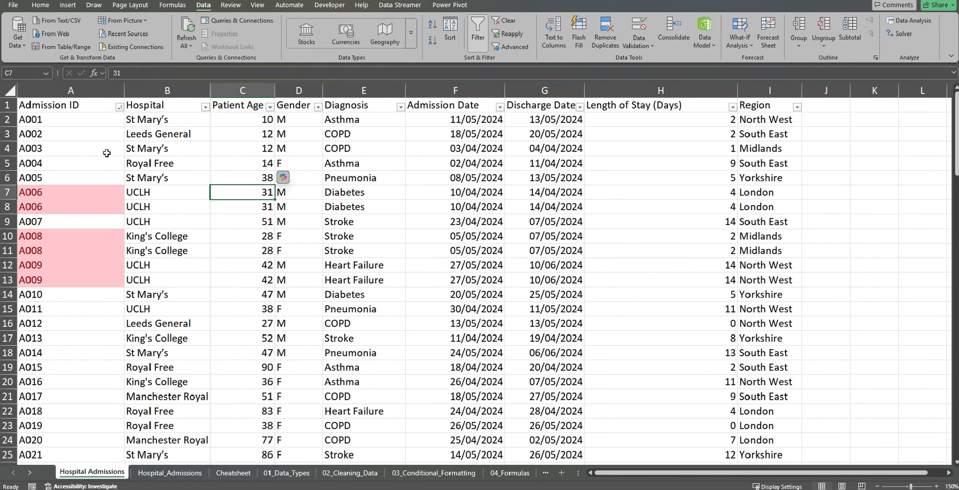
left_click_drag(83, 193, 770, 210)
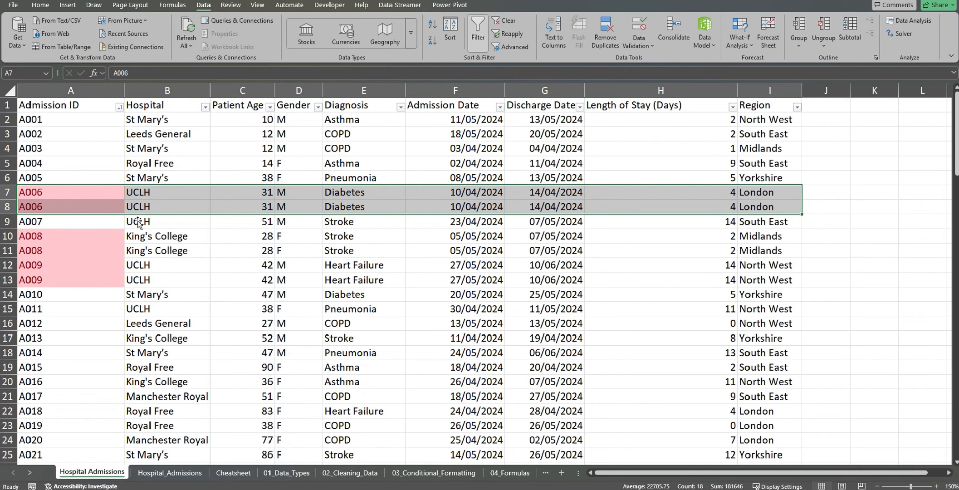
left_click_drag(97, 237, 101, 287)
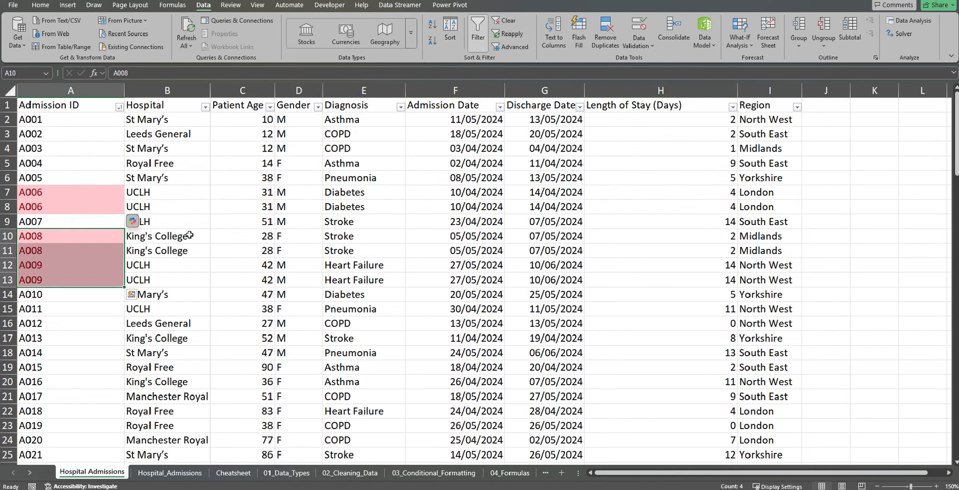
left_click(154, 236)
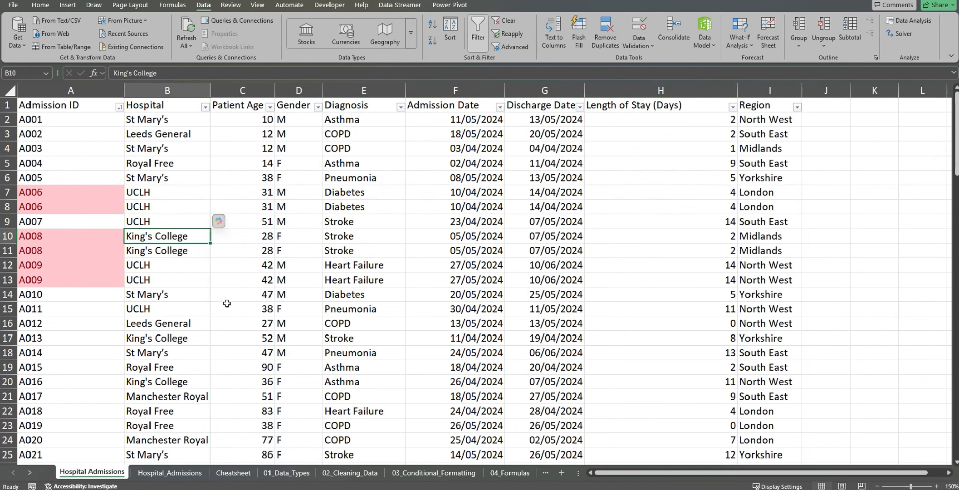
Remove duplicate rows from the whole table, matching on all columns with headers, and check the remaining records.
left_click(184, 190)
key("ctrl+a")
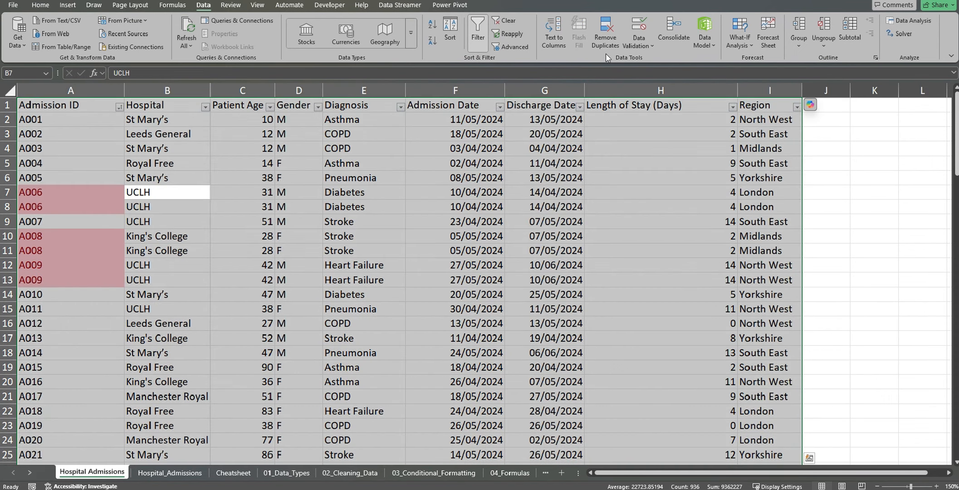
left_click(605, 34)
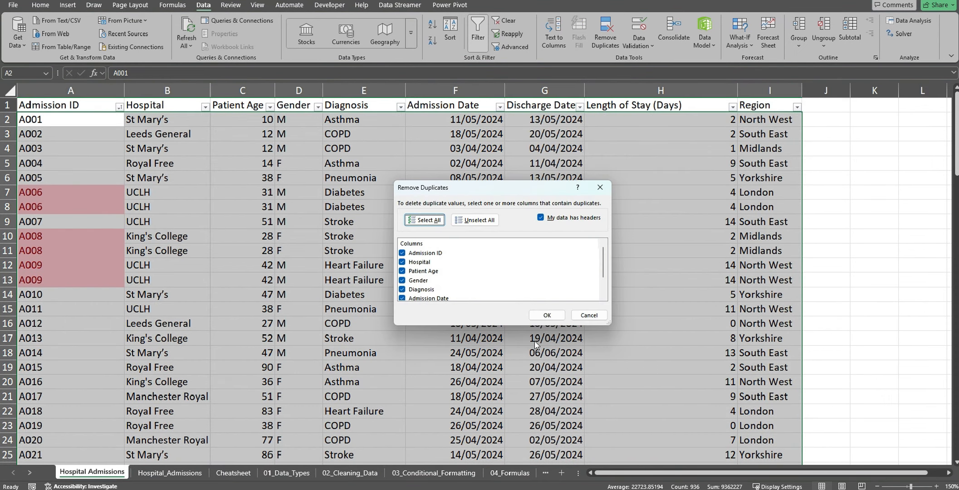
left_click(546, 315)
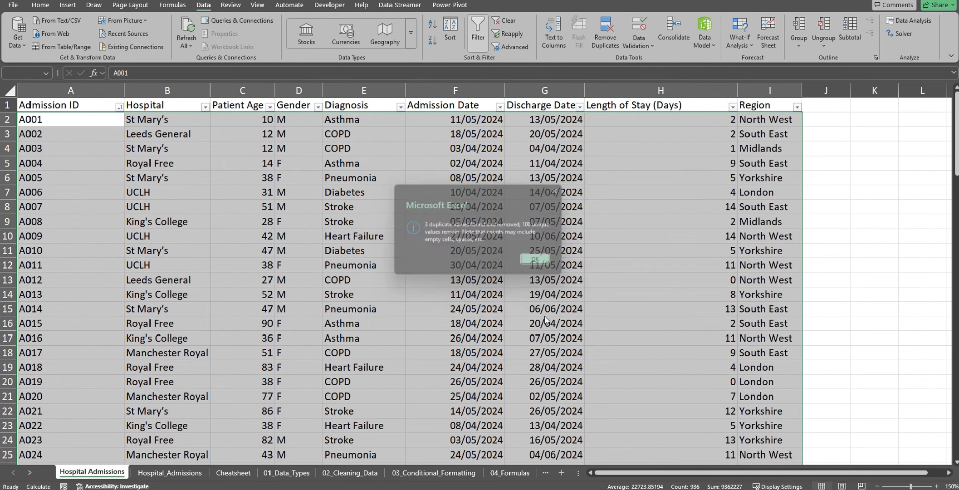
left_click(541, 262)
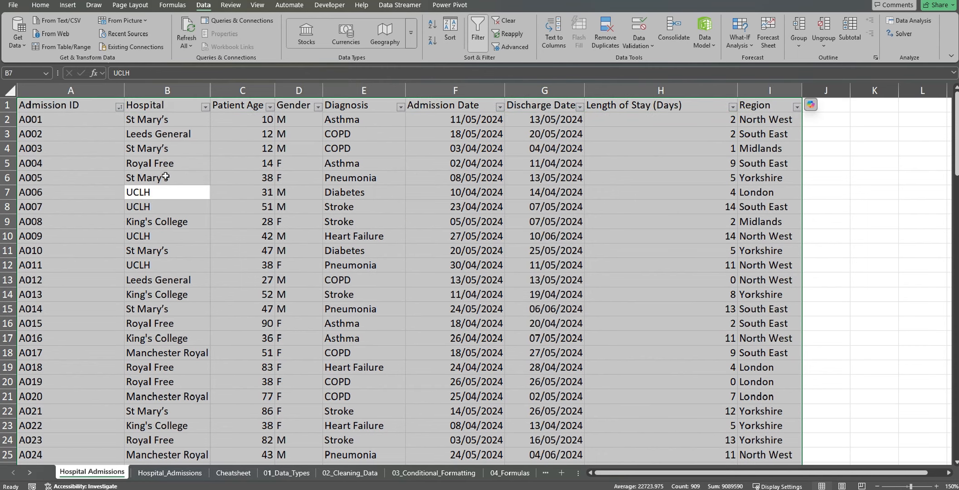
left_click(93, 176)
scroll(128, 233, "down", 3)
scroll(128, 233, "up", 3)
scroll(128, 233, "down", 20)
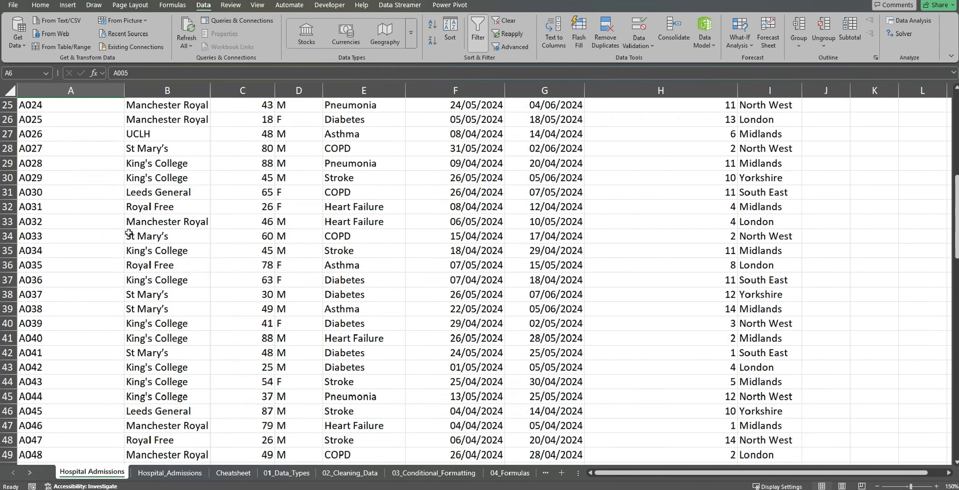
scroll(129, 234, "up", 20)
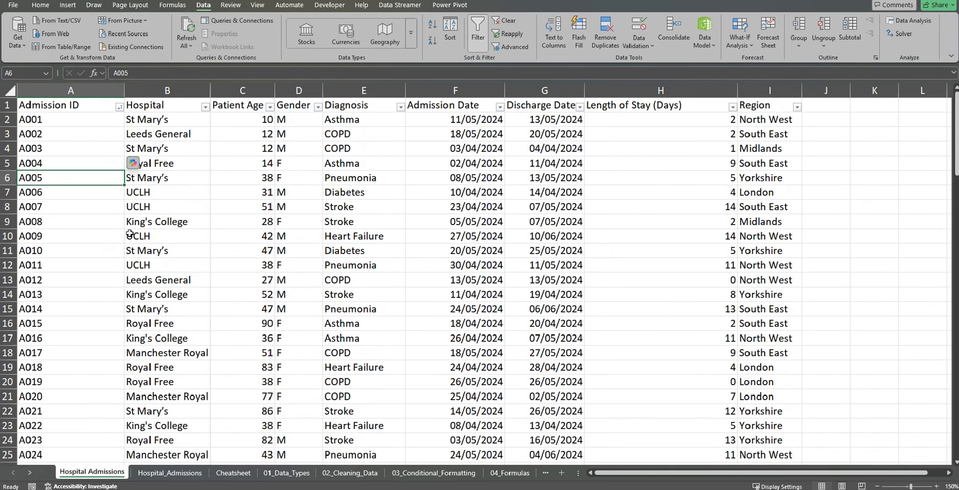
left_click(604, 165)
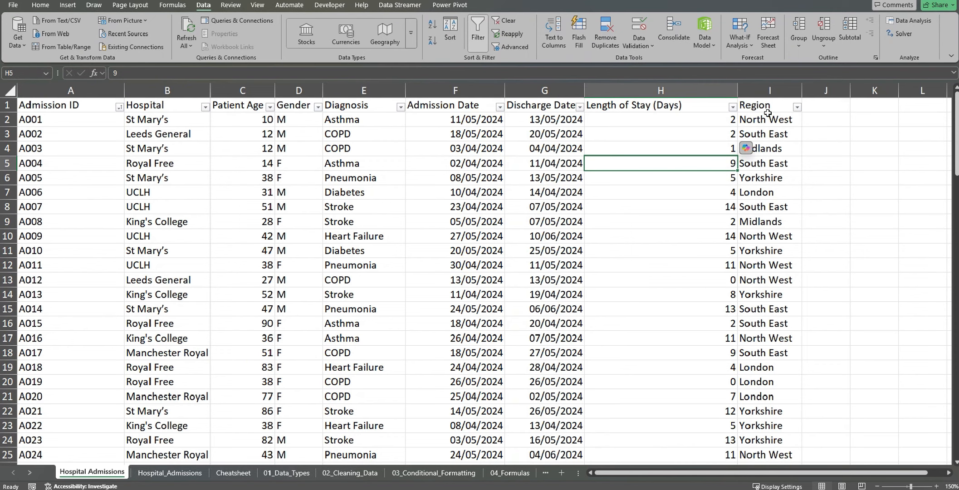
Add the header ID in J1, beside the Region column.
left_click(826, 105)
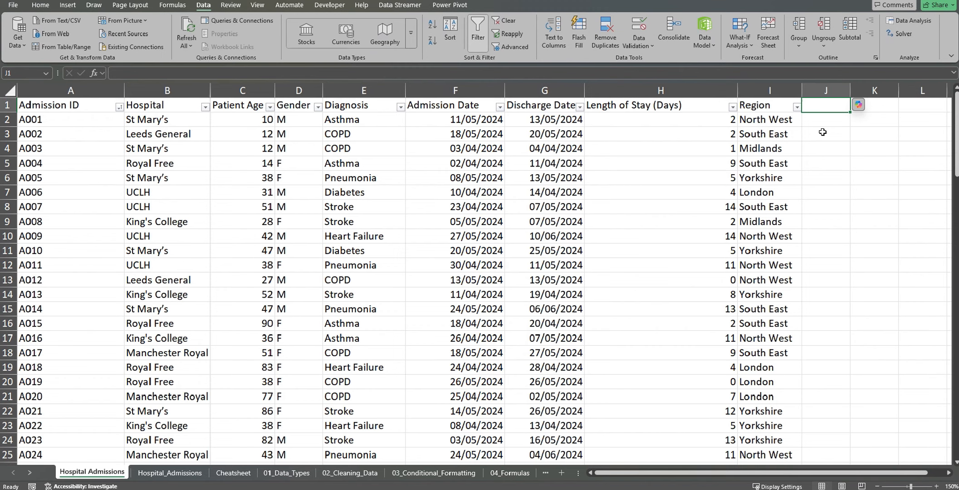
type("ID")
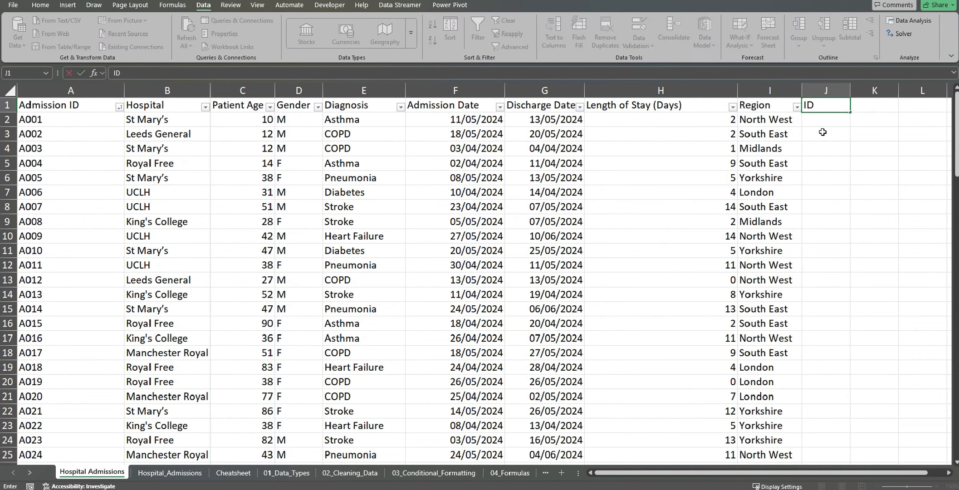
key("Return")
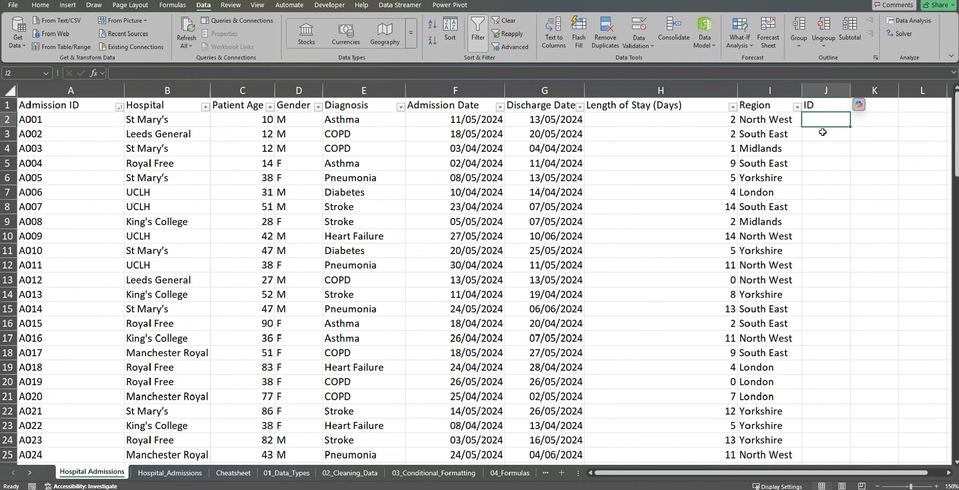
Enter =RIGHT(A2,3) in J2 to extract the last three characters of the Admission ID.
type("=")
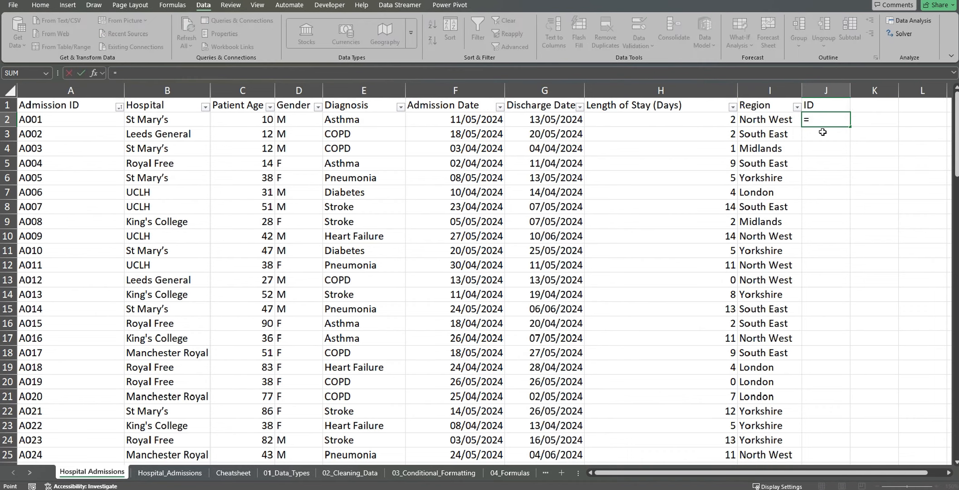
key("Left")
key("Left")
key("Left")
key("Left")
key("Left")
key("Left")
key("Left")
key("Left")
key("Left")
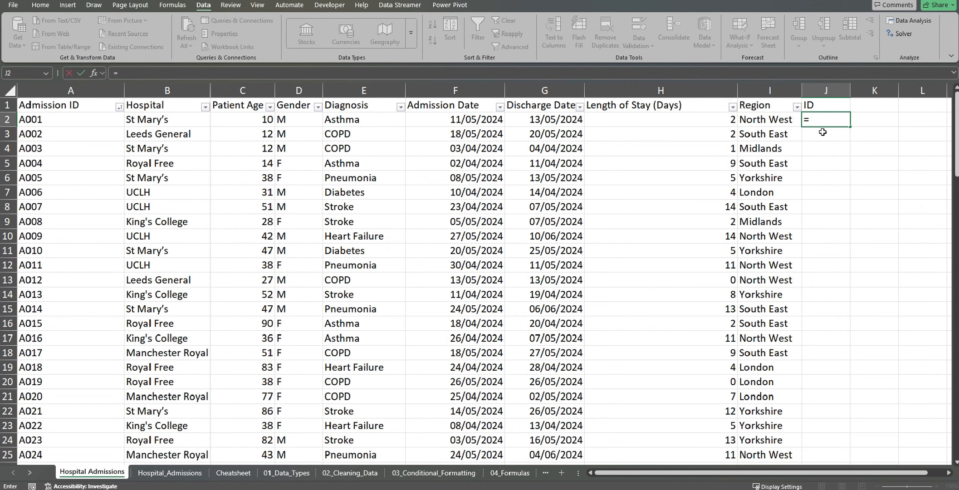
type("=RIGHT")
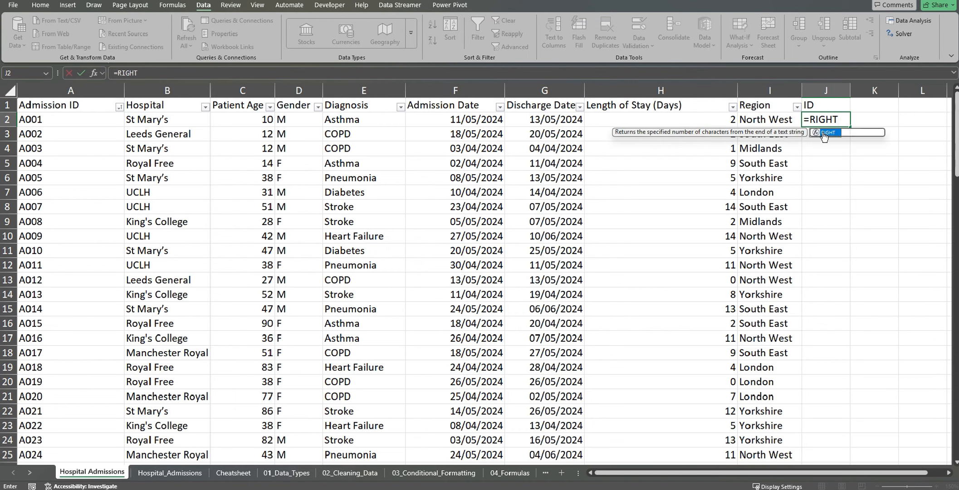
double_click(823, 133)
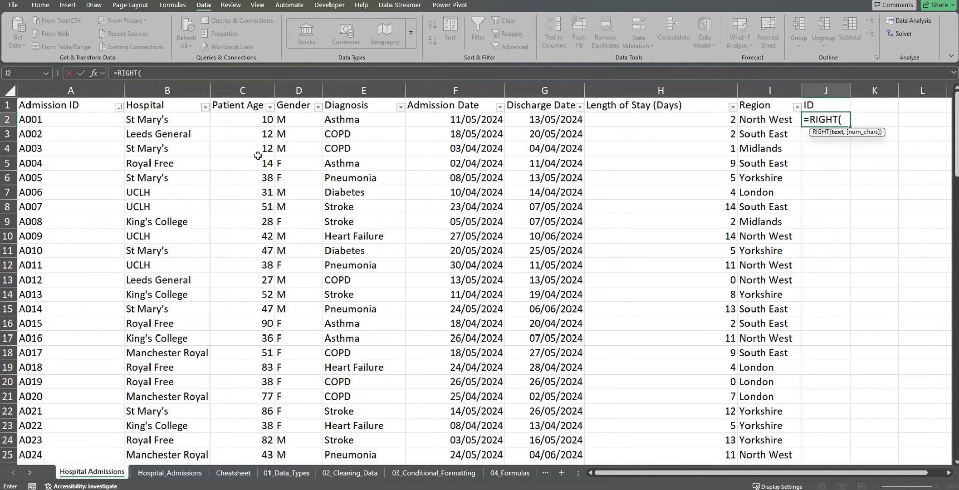
left_click(112, 119)
type(",3")
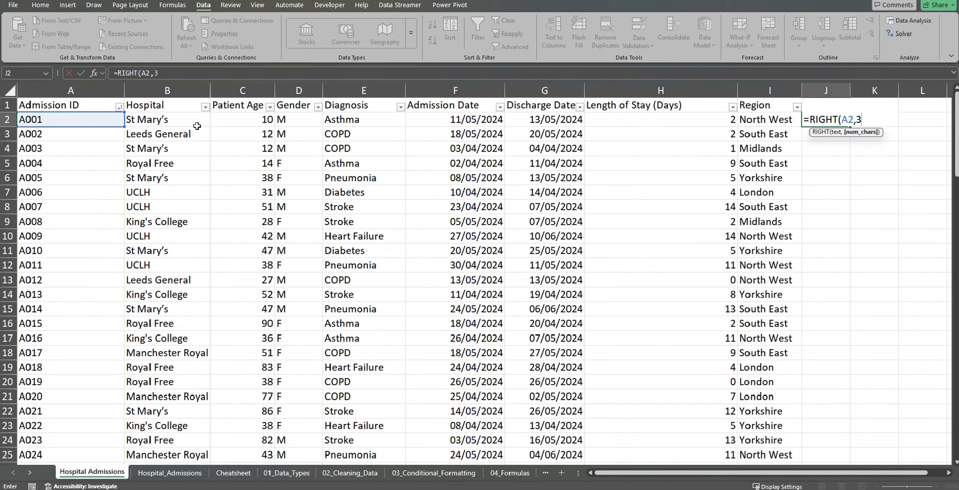
key("Return")
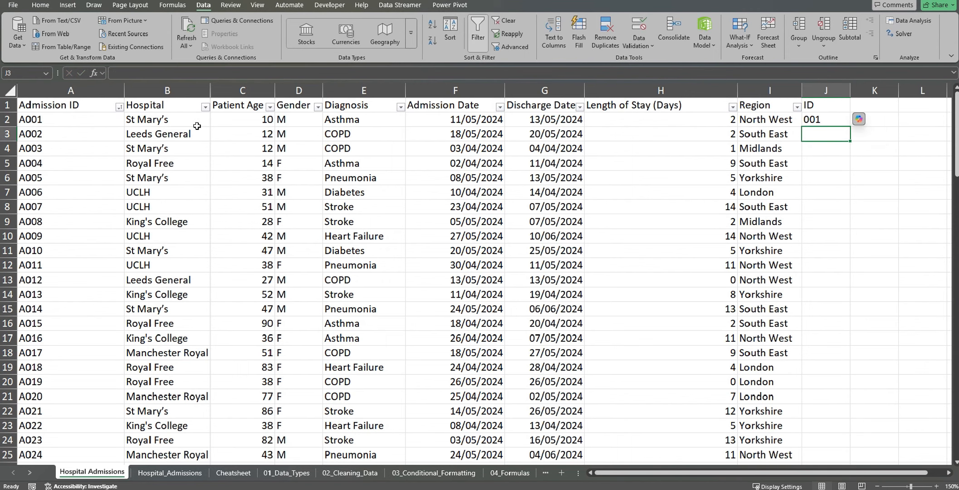
Wrap the formula in J2 in VALUE so it reads =VALUE(RIGHT(A2,3)) and returns a number.
left_click(825, 118)
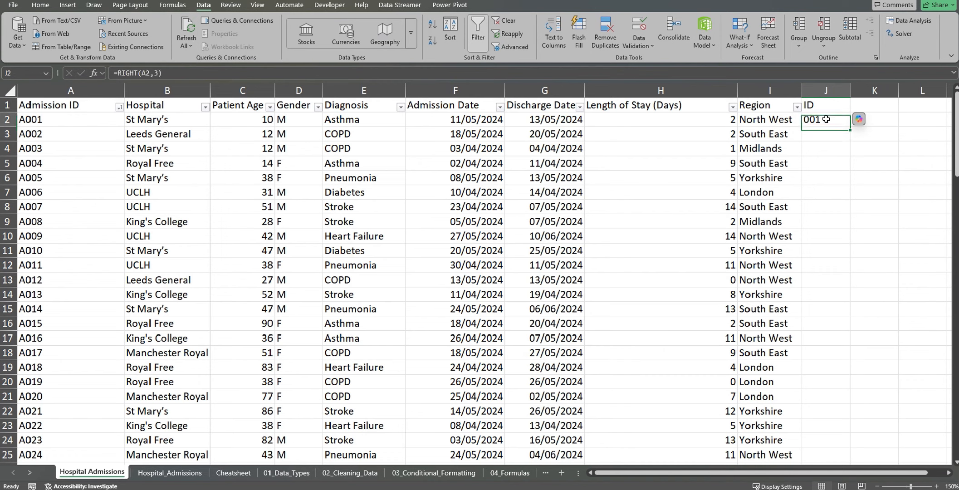
left_click(126, 73)
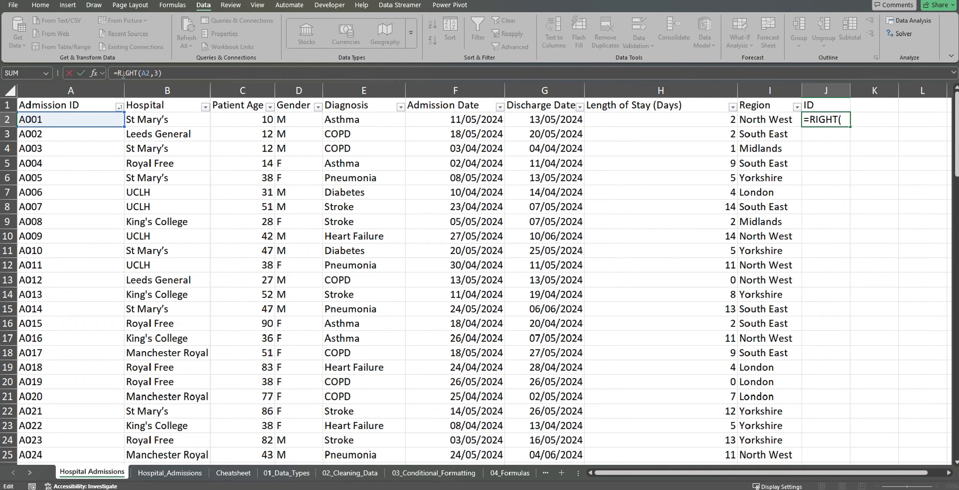
type("Value(")
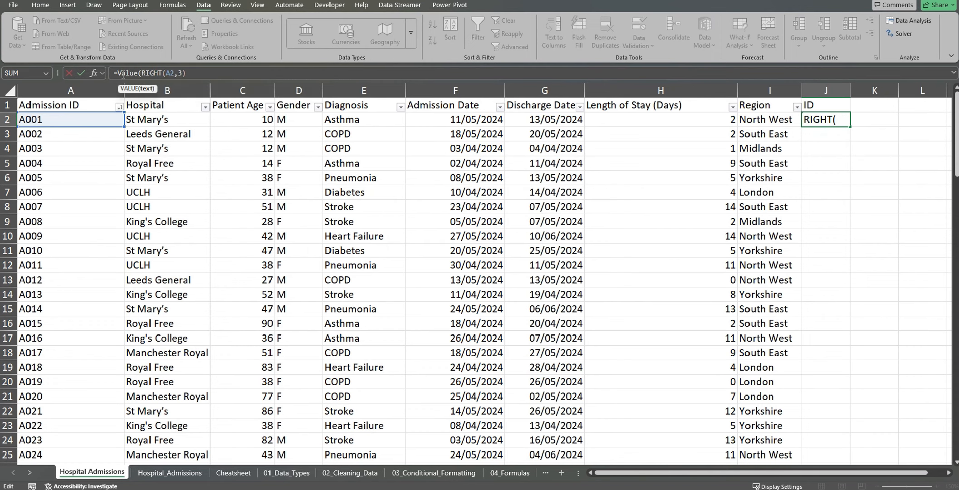
left_click(211, 72)
type(")")
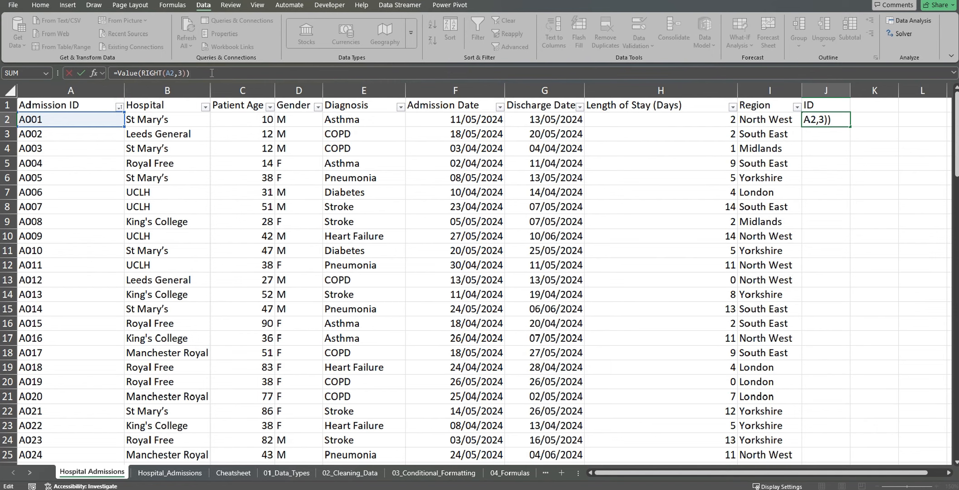
key("Return")
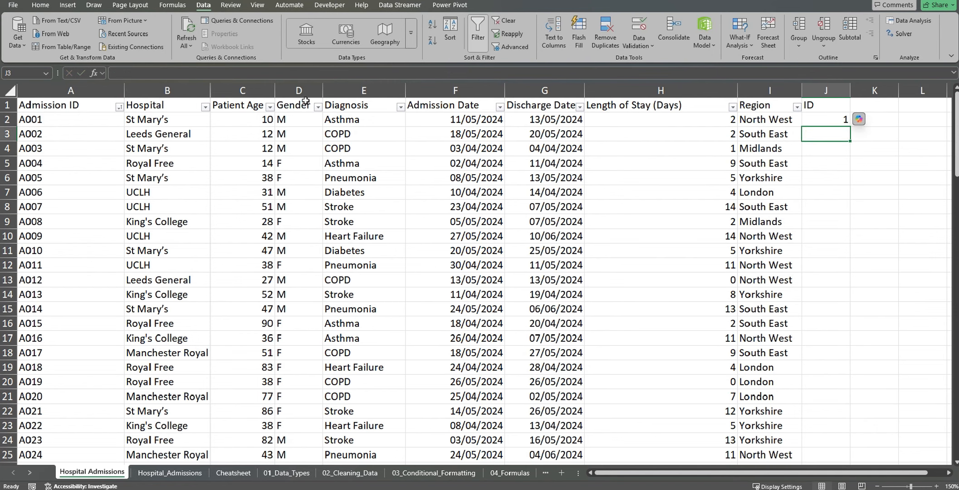
Fill the J2 formula down the ID column to the last record and check the extracted numbers.
left_click(839, 118)
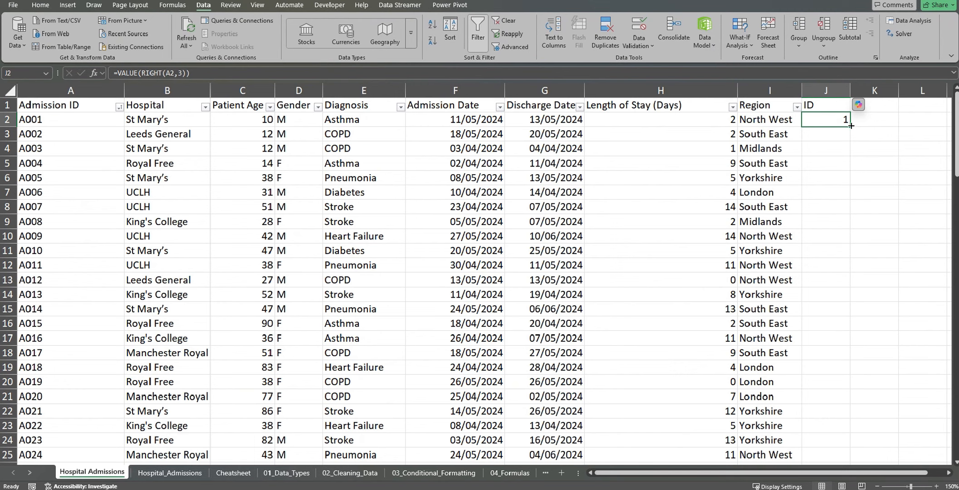
double_click(850, 126)
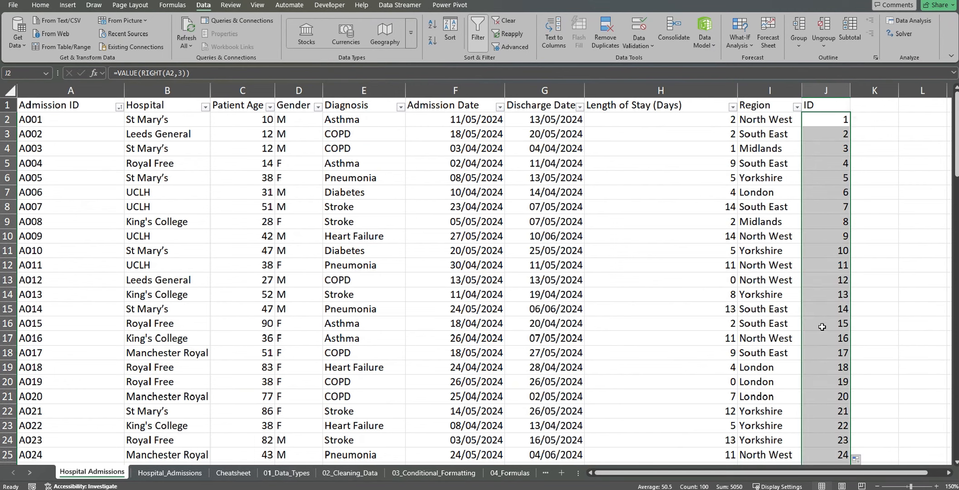
scroll(838, 231, "down", 15)
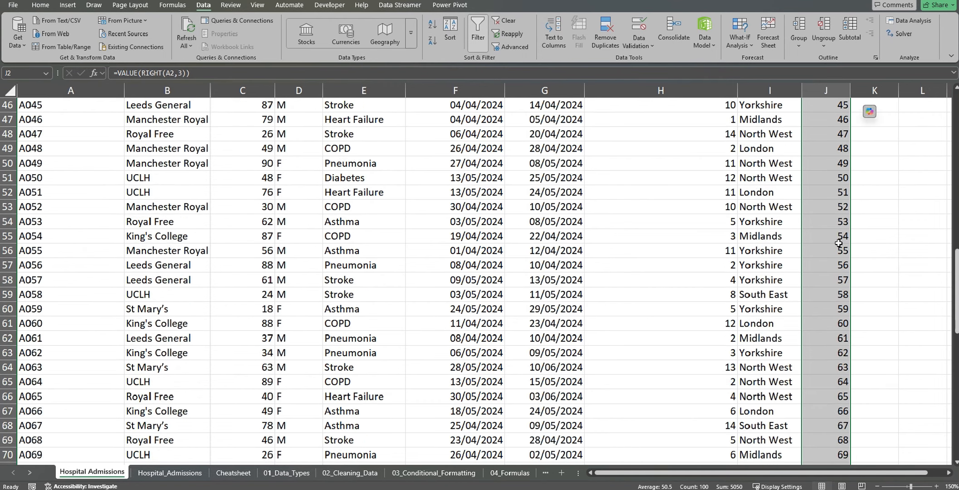
scroll(838, 243, "down", 17)
scroll(838, 244, "up", 15)
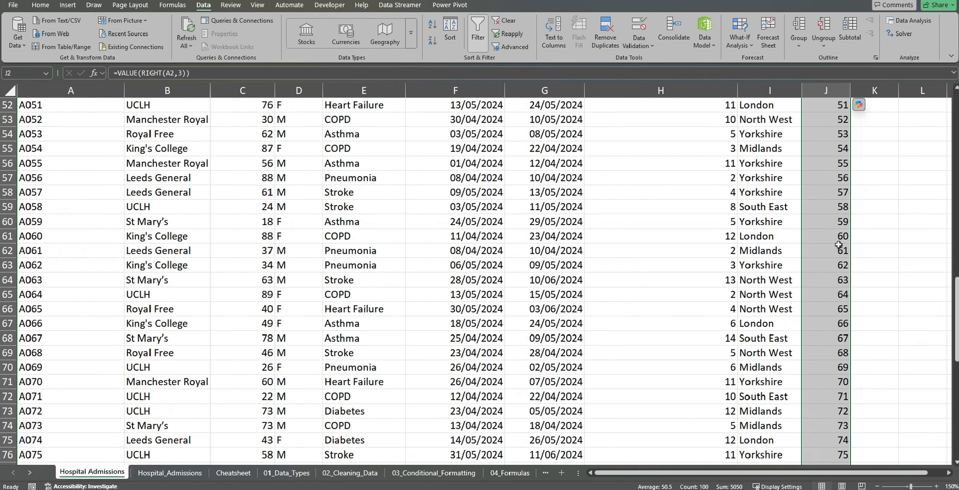
scroll(838, 245, "up", 17)
left_click(838, 119)
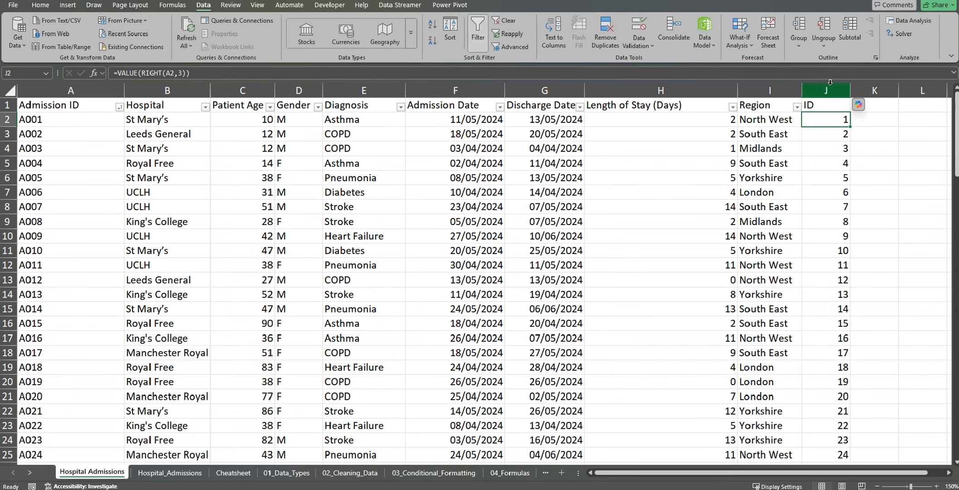
Format the whole ID column as Number with no decimal places.
left_click(830, 83)
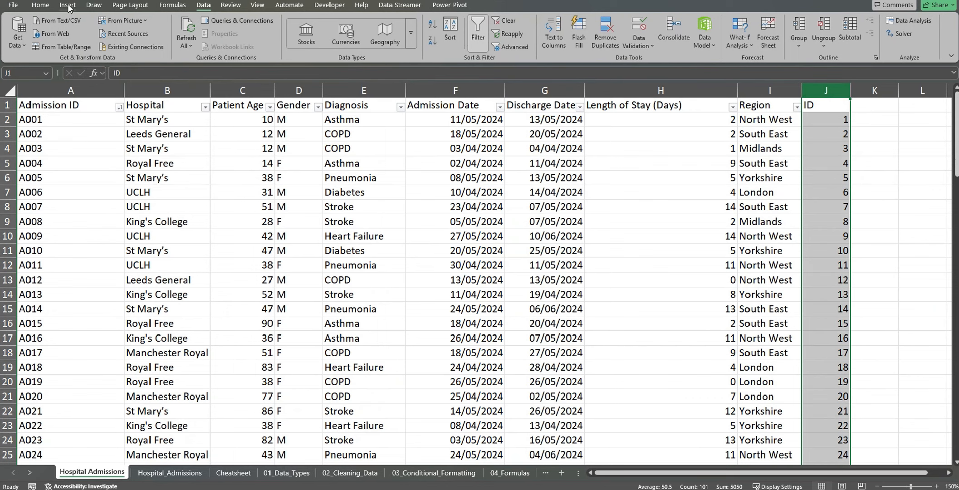
left_click(40, 5)
left_click(434, 24)
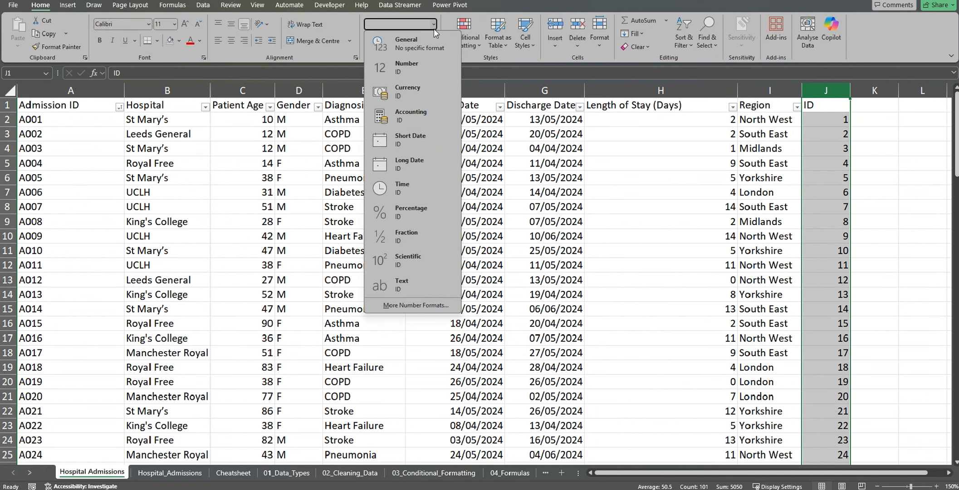
left_click(437, 68)
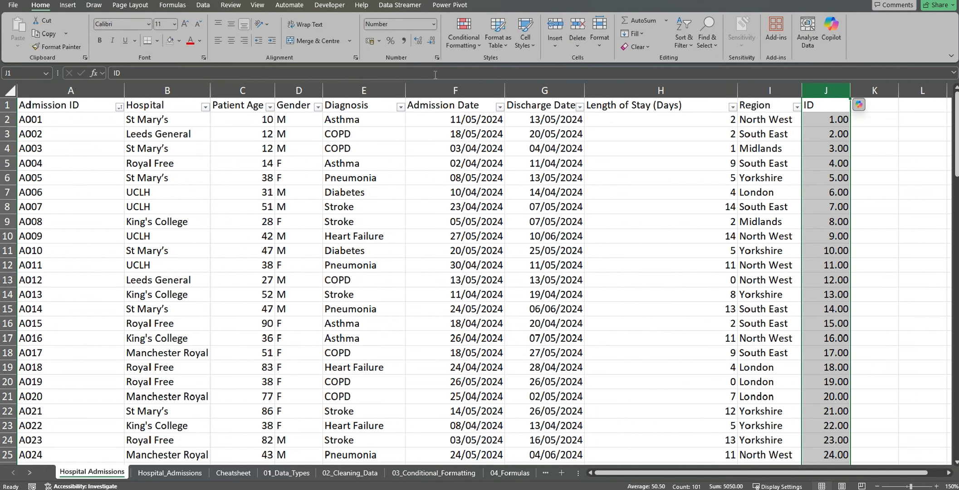
left_click(430, 40)
left_click(431, 41)
left_click(750, 220)
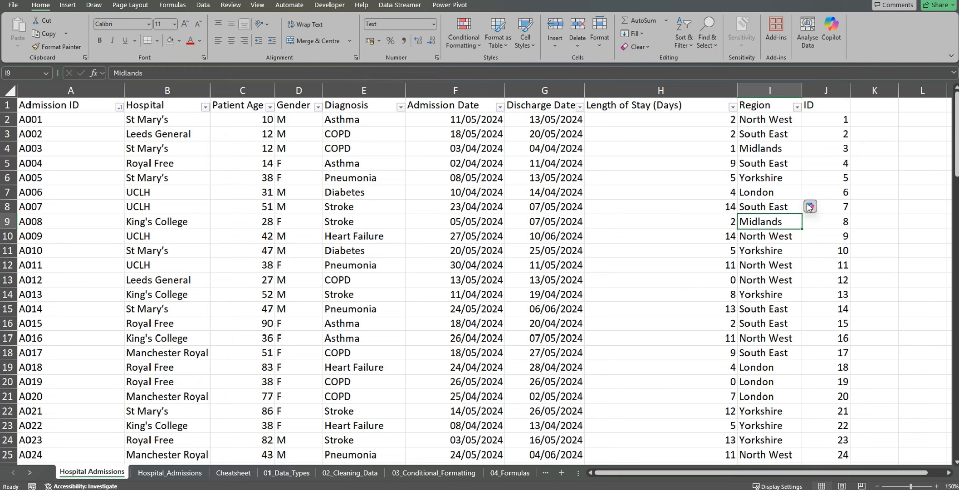
left_click(824, 158)
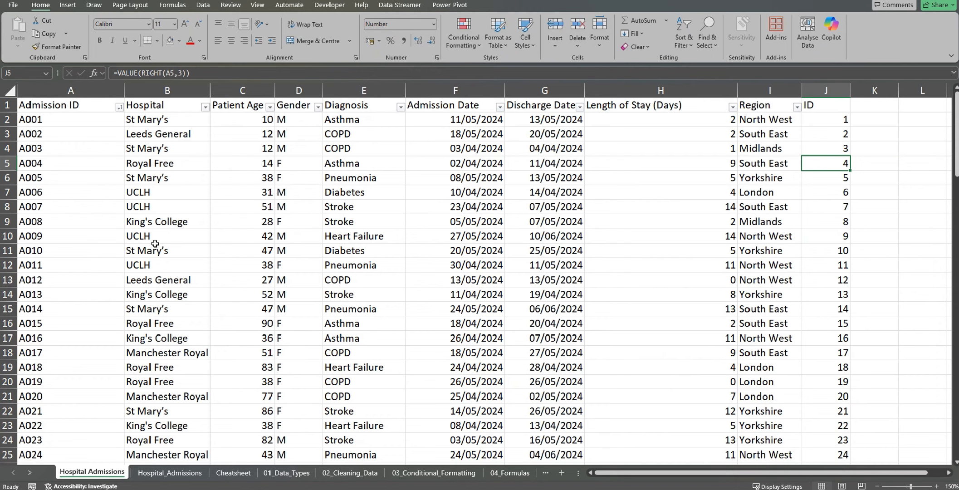
left_click(610, 181)
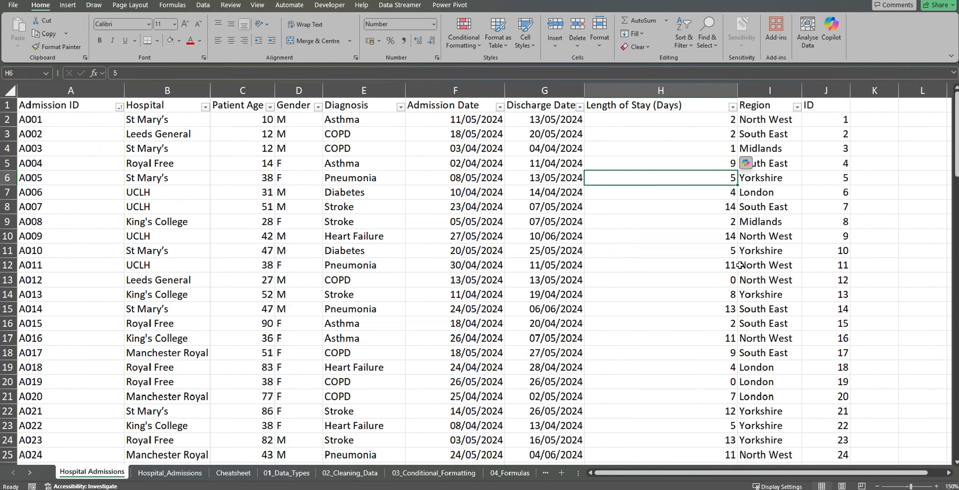
left_click(657, 264)
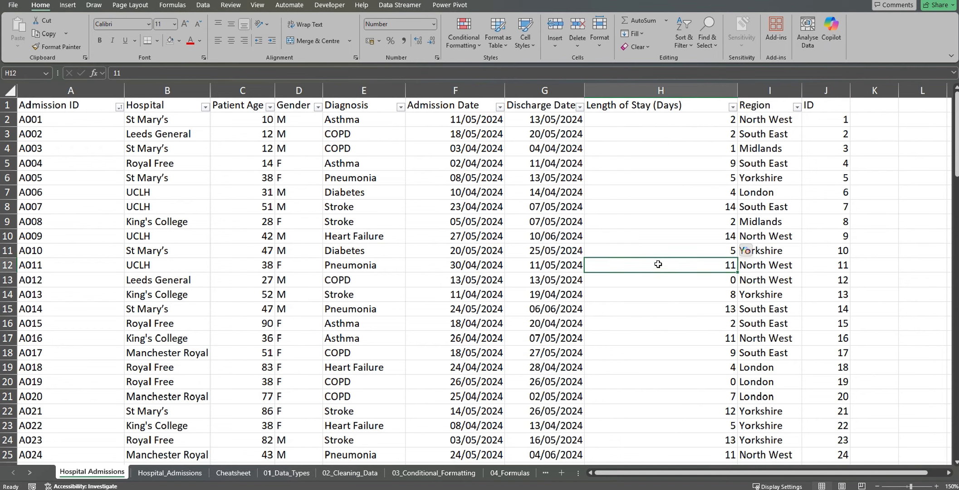
Replace the ID column's formulas with their values by copying column J and pasting values over itself, and check the cells.
left_click(820, 88)
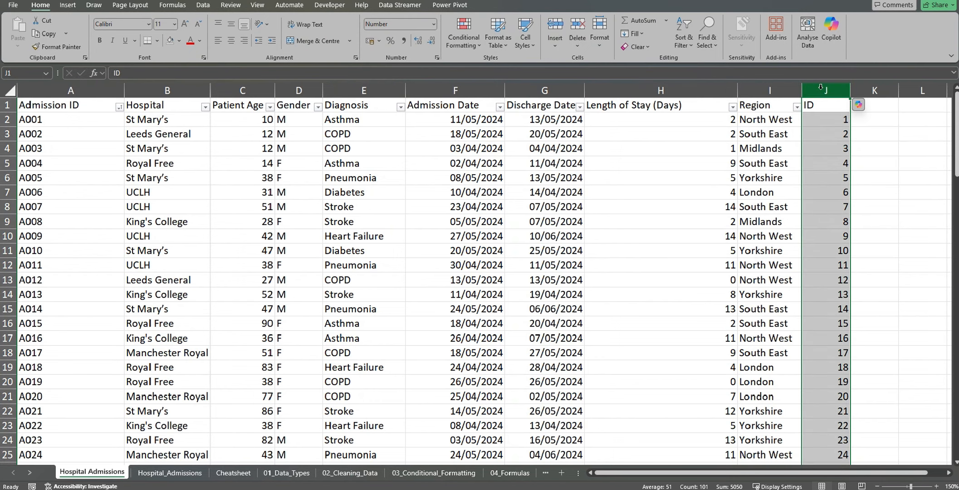
key("ctrl+c")
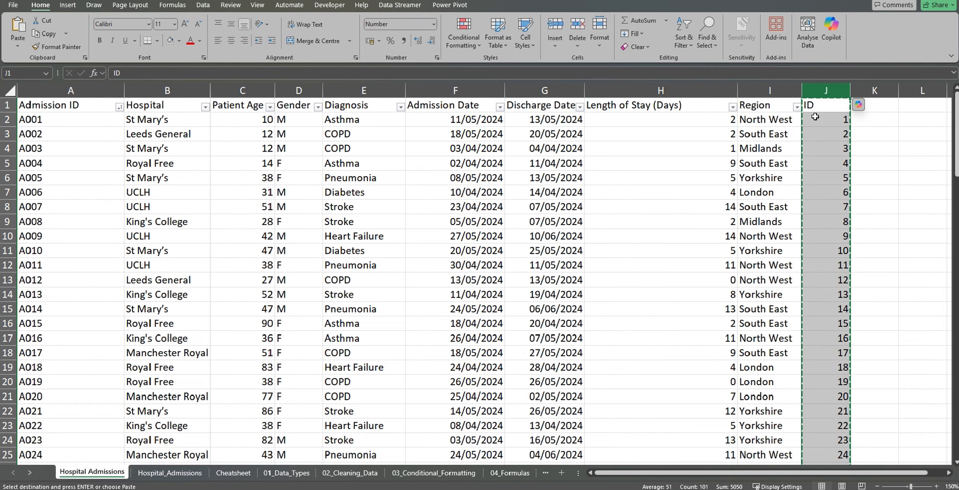
right_click(815, 118)
left_click(854, 186)
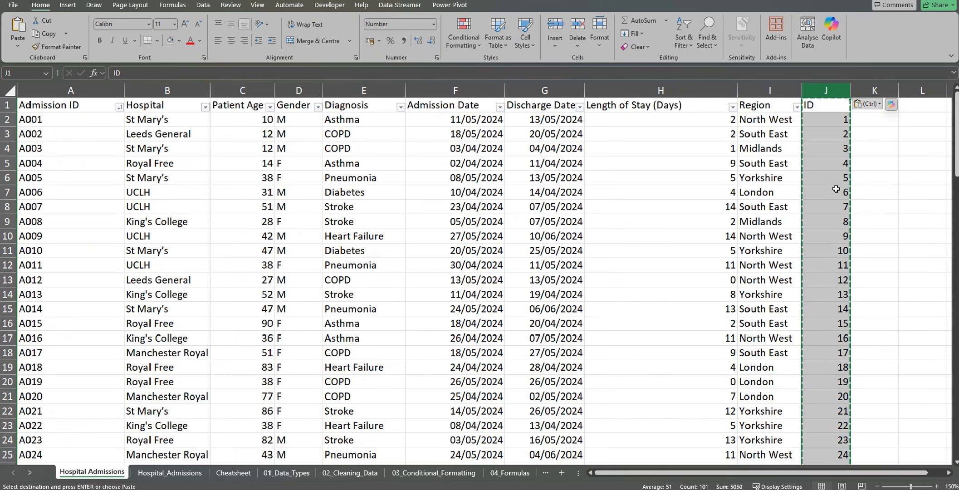
left_click(829, 121)
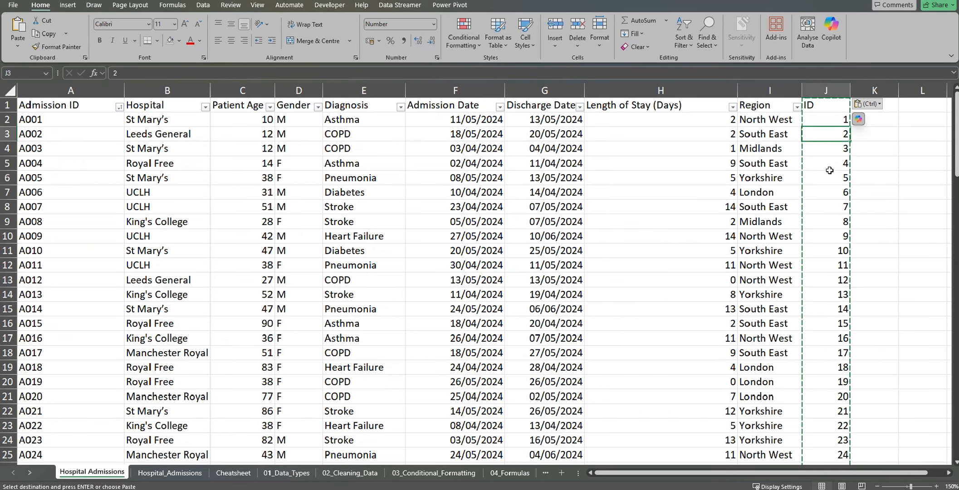
left_click(838, 233)
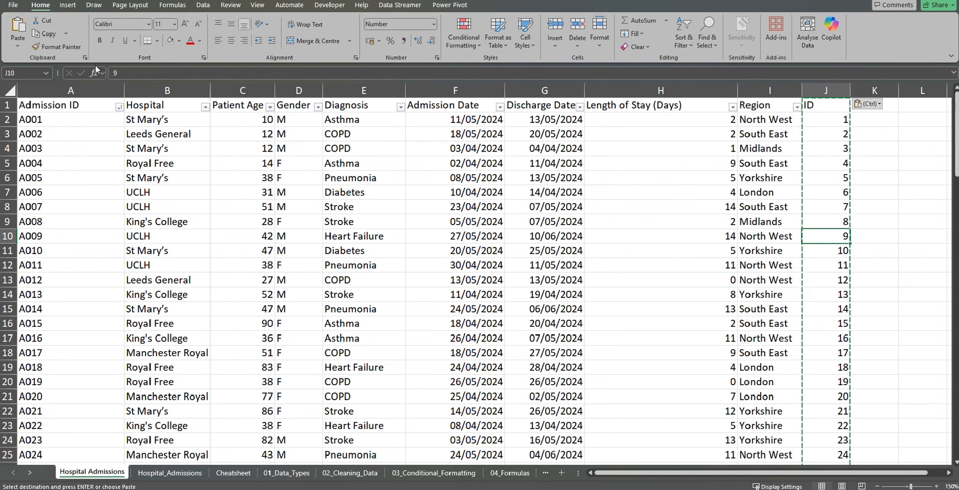
Delete the original Admission ID column and check that the ID column keeps its values.
left_click(92, 89)
right_click(92, 89)
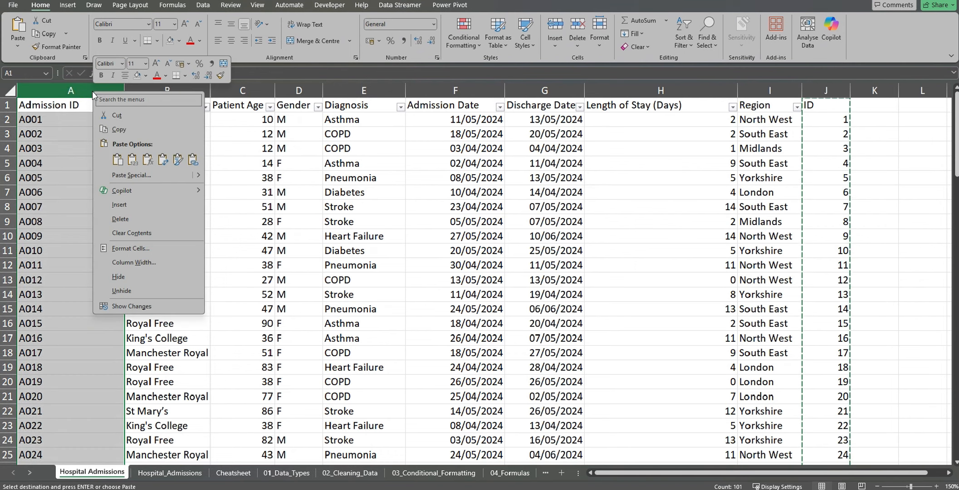
left_click(119, 219)
left_click(214, 211)
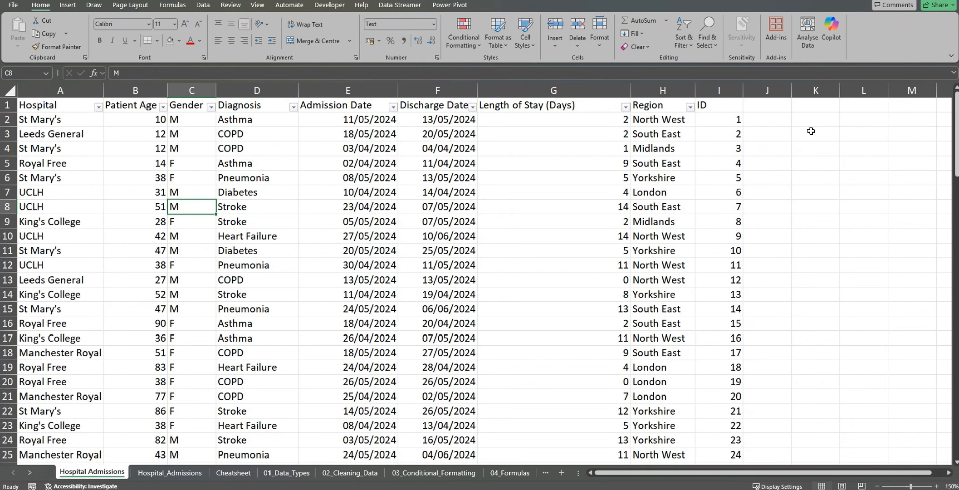
left_click(735, 134)
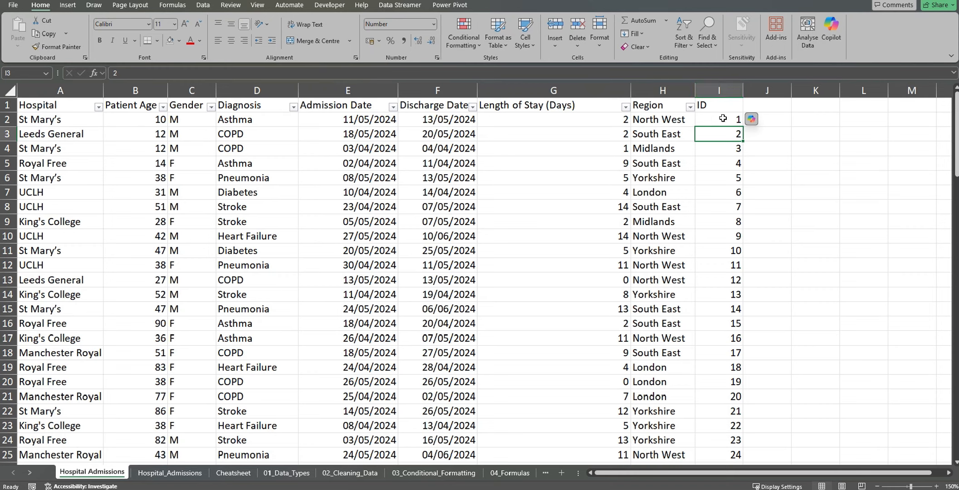
left_click(522, 157)
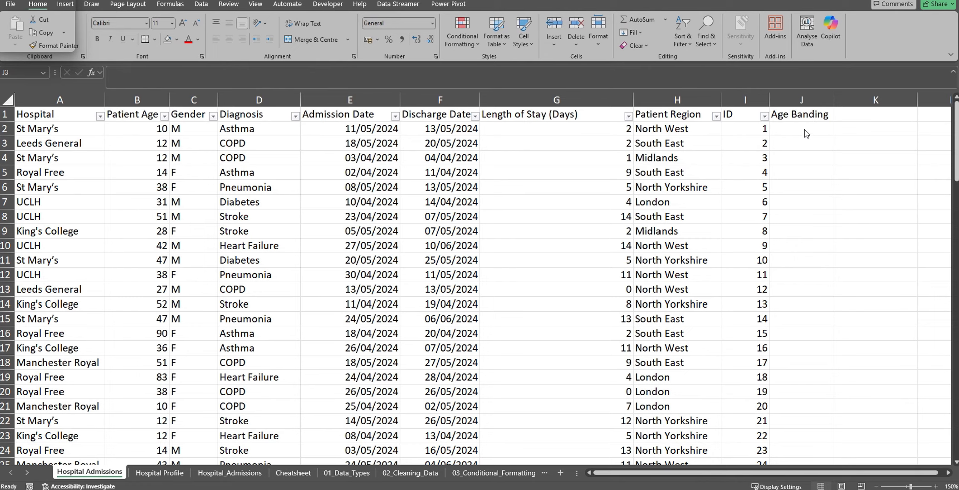
Enter =IF(B2>18,"Adult","Child") in J2 under Age Banding to classify the patient by age.
left_click(804, 129)
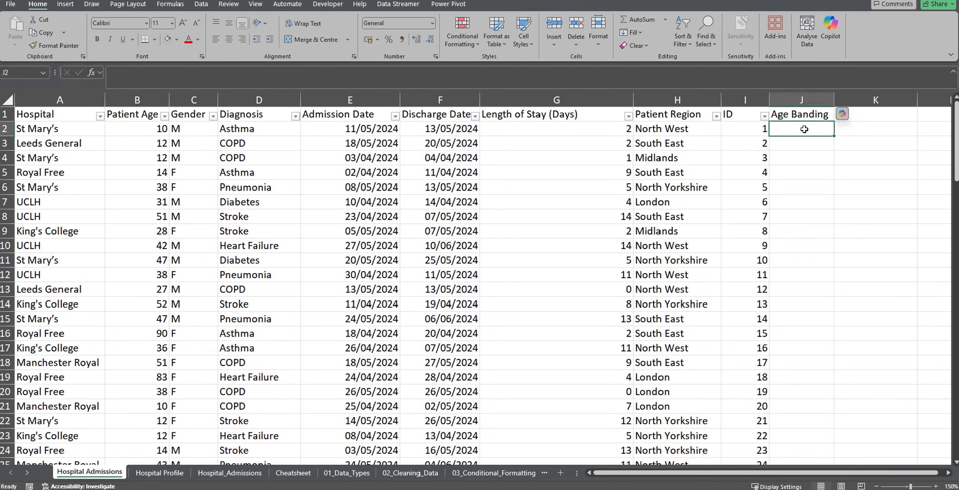
type("=")
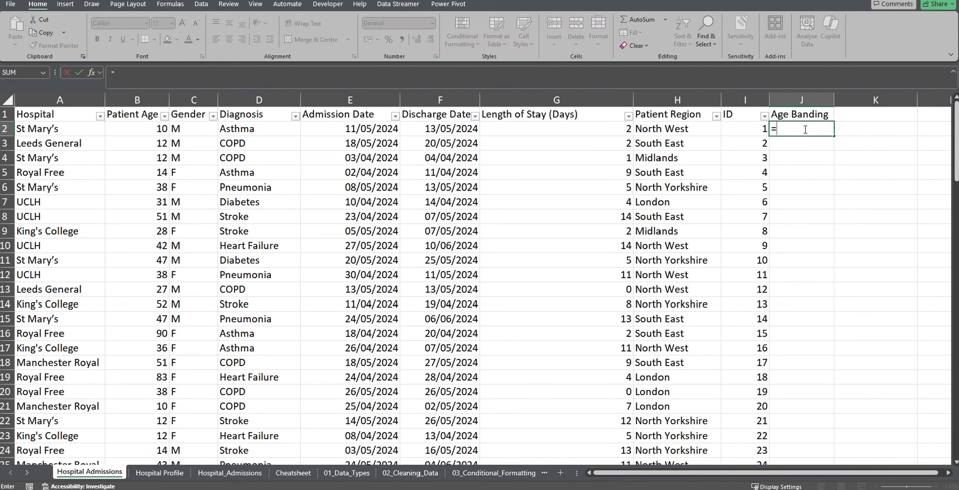
type("IF(")
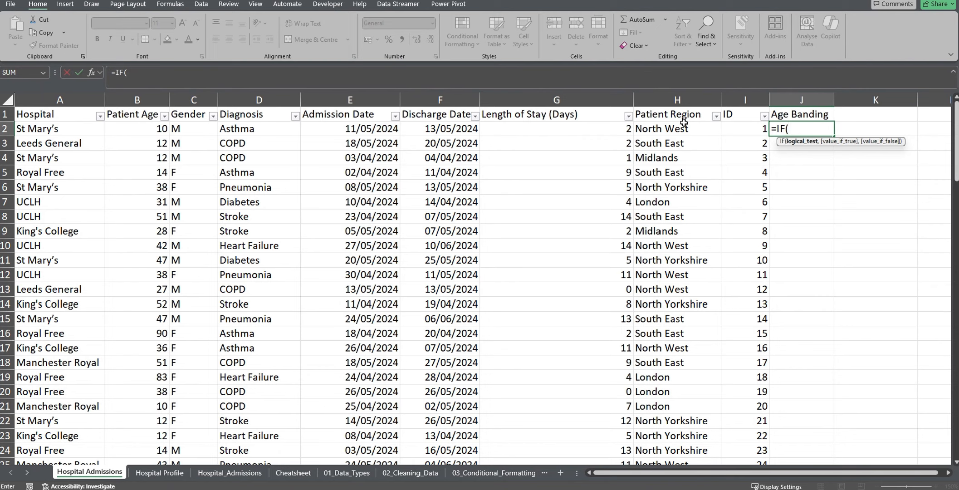
left_click(138, 129)
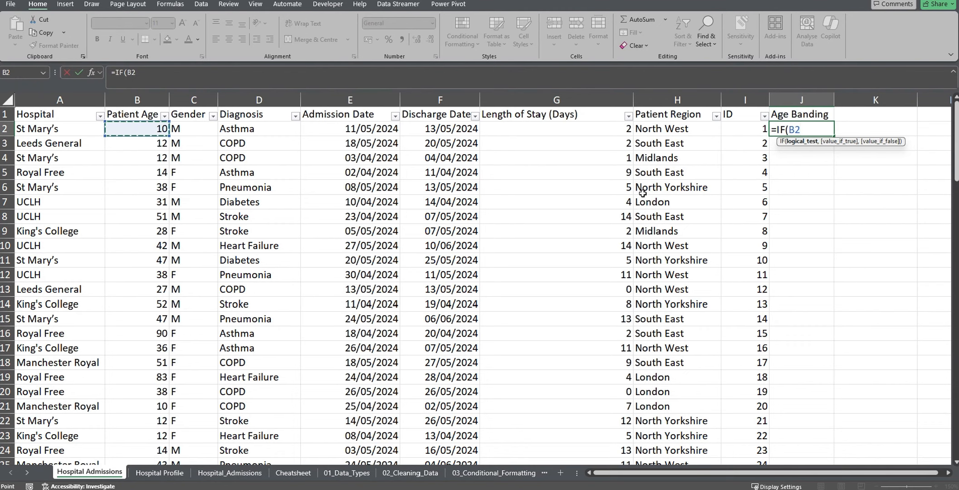
type(">18")
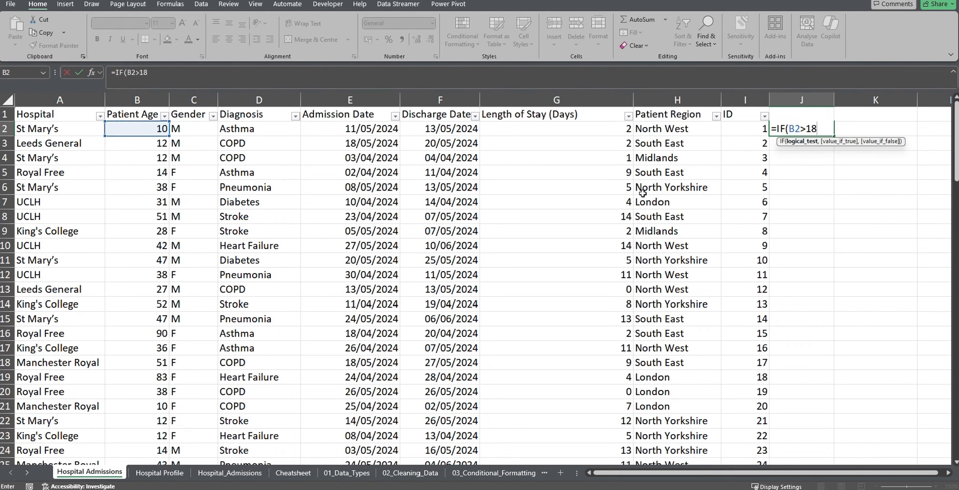
type(",\"")
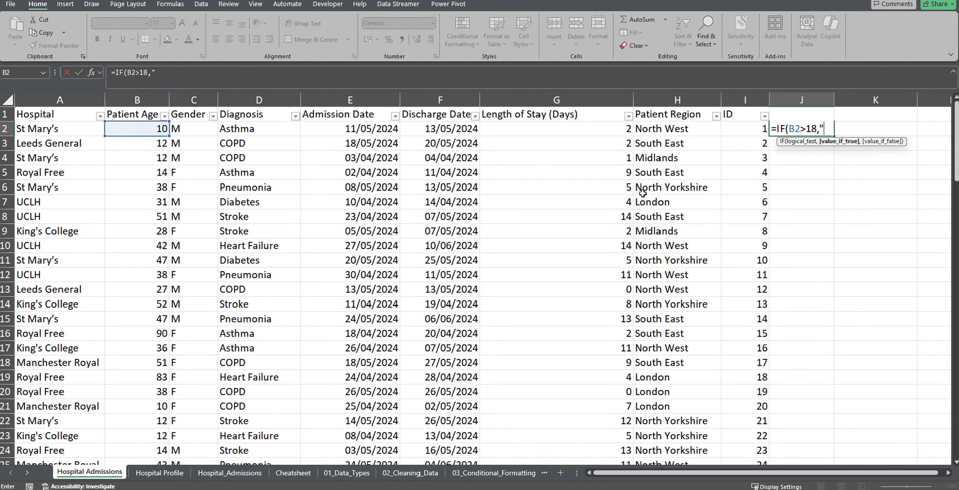
type("Adult\",\"")
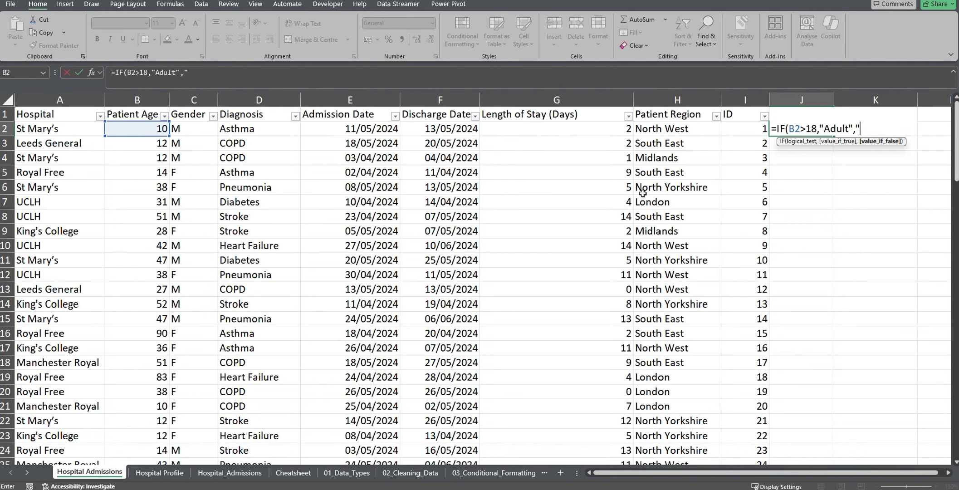
type("Child\")")
key("Return")
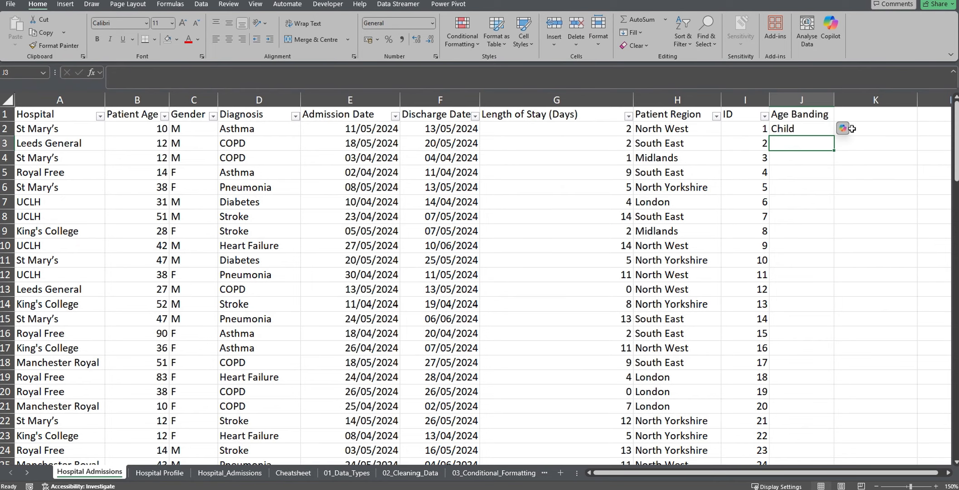
Fill the Age Banding formula from J2 down to the last record and check the results.
left_click(823, 131)
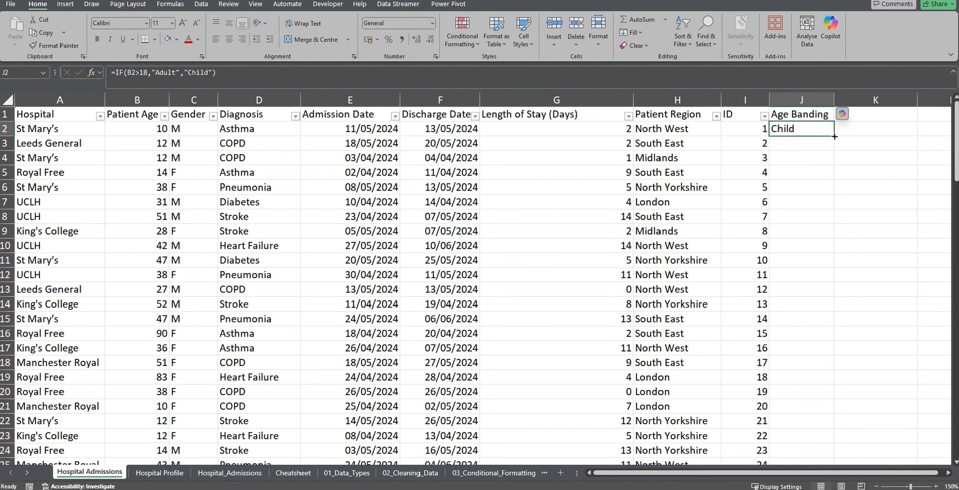
double_click(834, 136)
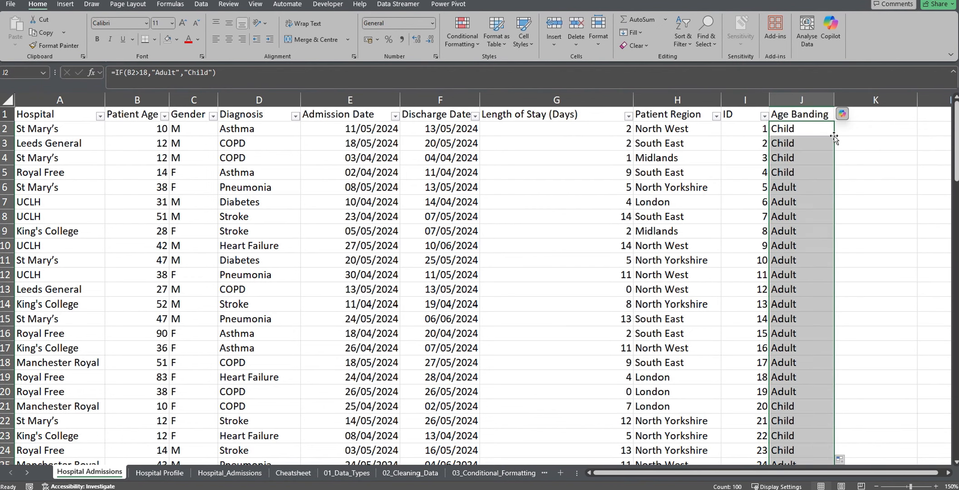
scroll(834, 136, "down", 20)
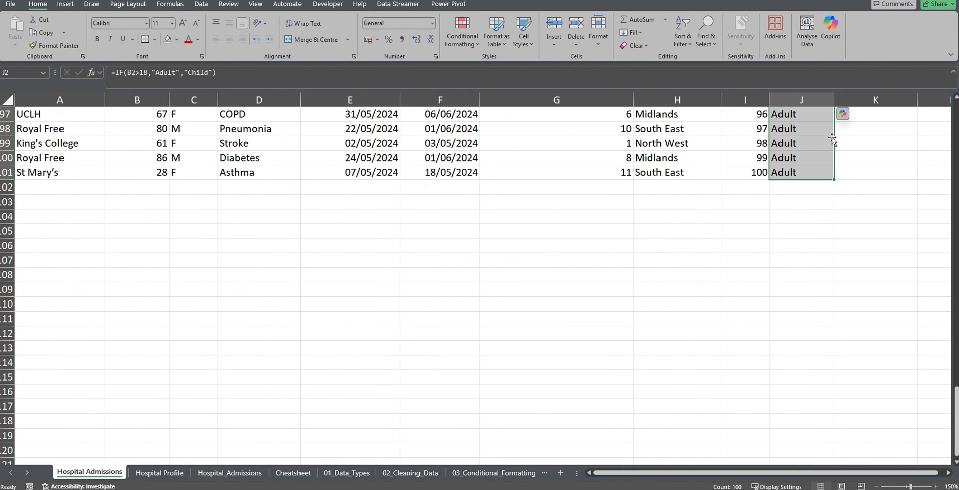
scroll(832, 138, "up", 20)
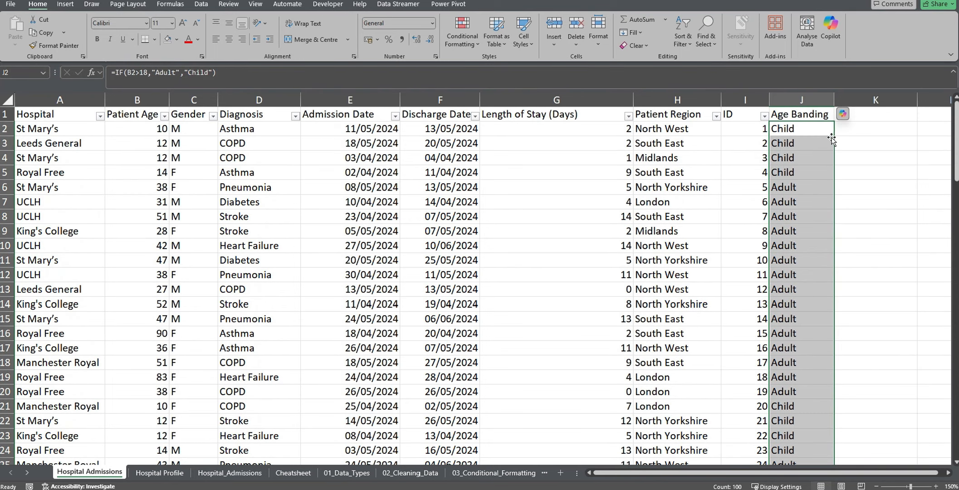
left_click(812, 159)
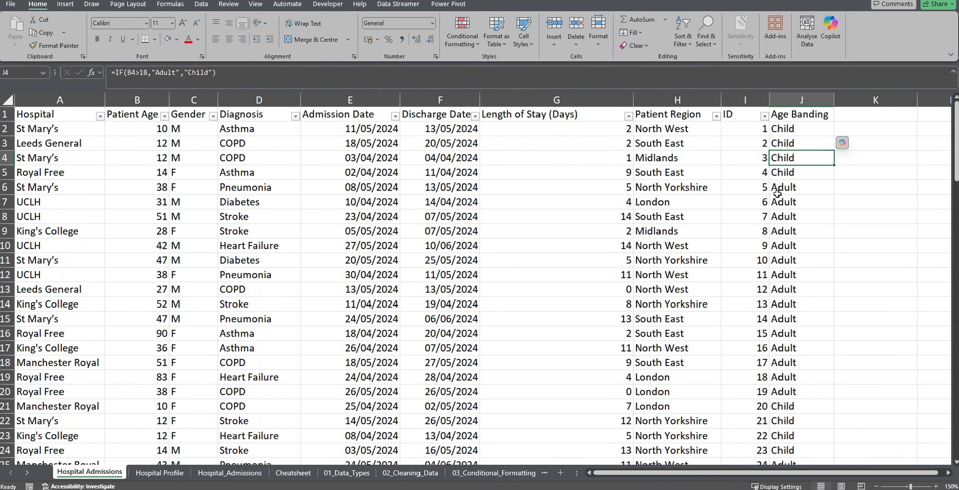
Review the first patient's fields across row 2, including gender, diagnosis and dates, and return to the Age Banding header.
left_click(862, 109)
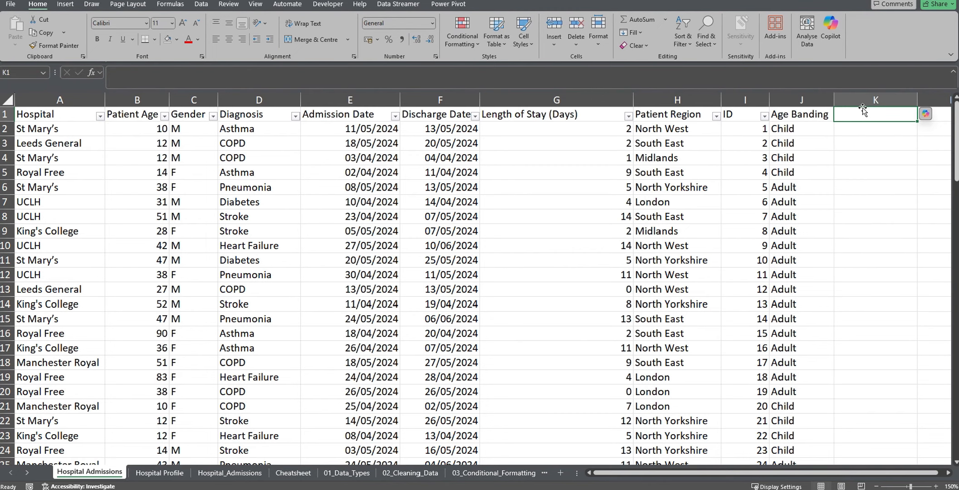
key("Left")
key("Down")
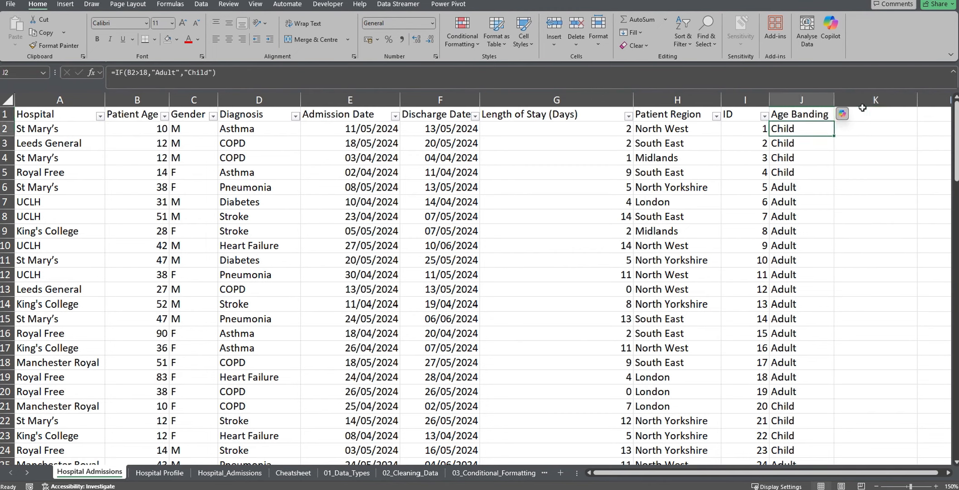
key("Left")
key("Left")
key("Left")
key("Left")
key("Left")
key("Left")
key("Left")
key("Left")
key("Left")
key("Right")
key("Right")
key("Right")
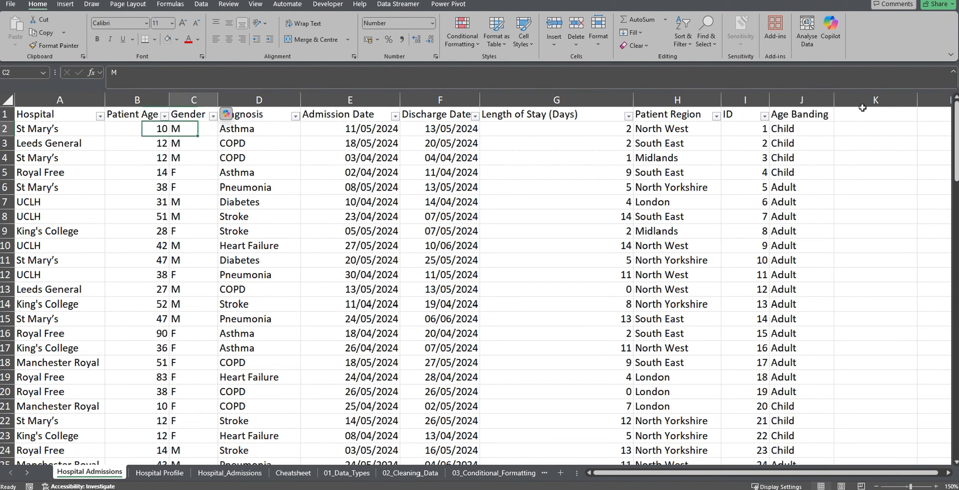
key("Right")
key("Right")
key("Right")
key("Left")
key("Left")
key("Left")
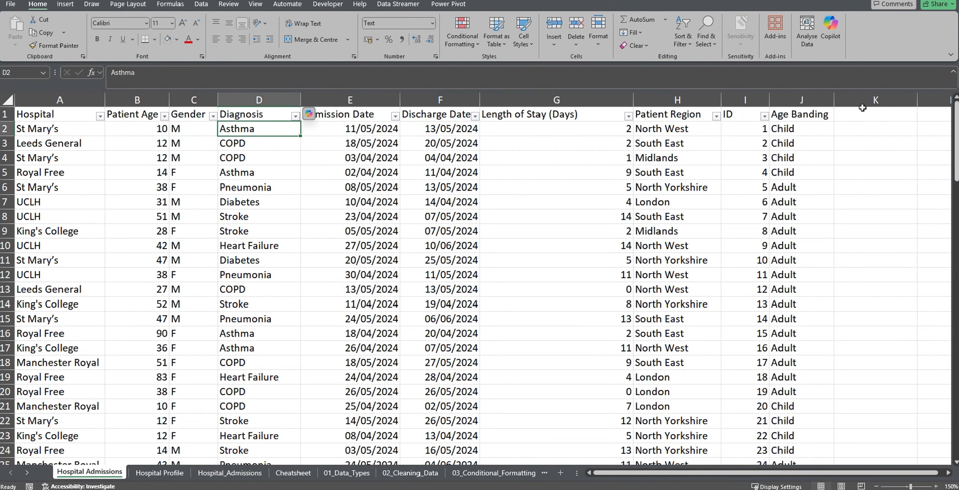
key("Right")
key("Right")
key("Right")
key("Right")
key("Right")
key("Right")
key("Right")
key("Right")
key("Up")
key("Left")
key("Left")
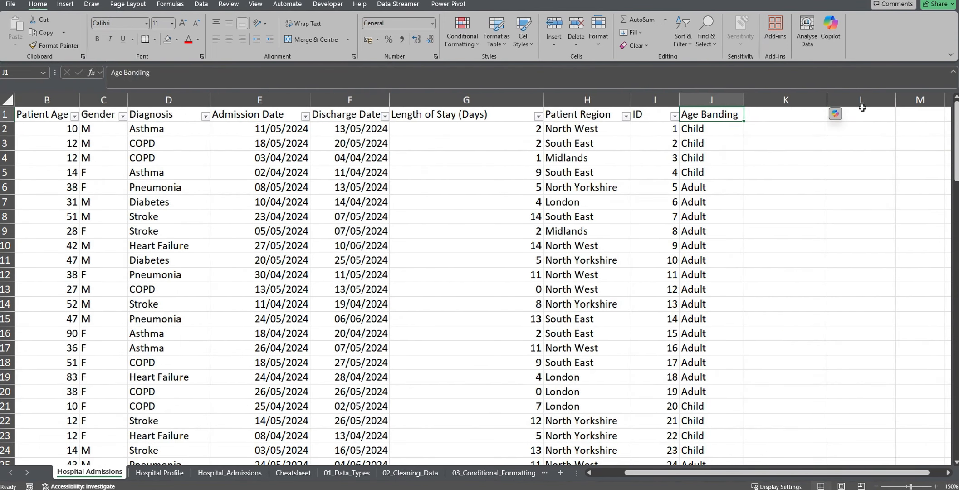
Enter the header Child Stroke Flag in K1, beside Age Banding.
key("Right")
type("CYP Stork")
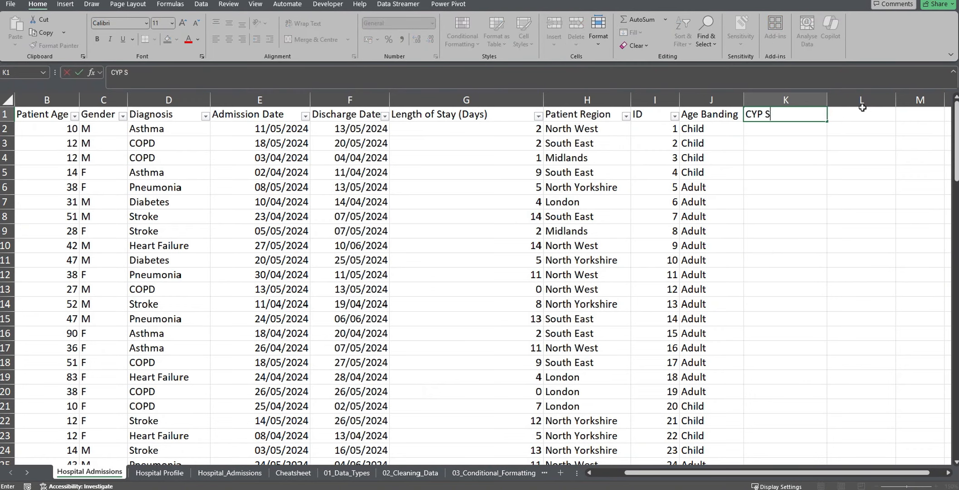
key("BackSpace")
key("BackSpace")
key("BackSpace")
key("BackSpace")
key("BackSpace")
key("BackSpace")
key("BackSpace")
key("BackSpace")
key("BackSpace")
type("CHild")
key("BackSpace")
key("BackSpace")
key("BackSpace")
key("BackSpace")
type("hild Stroke Flag")
key("Return")
Start an IF formula in K2 whose logical test is J2="Child".
type("=I")
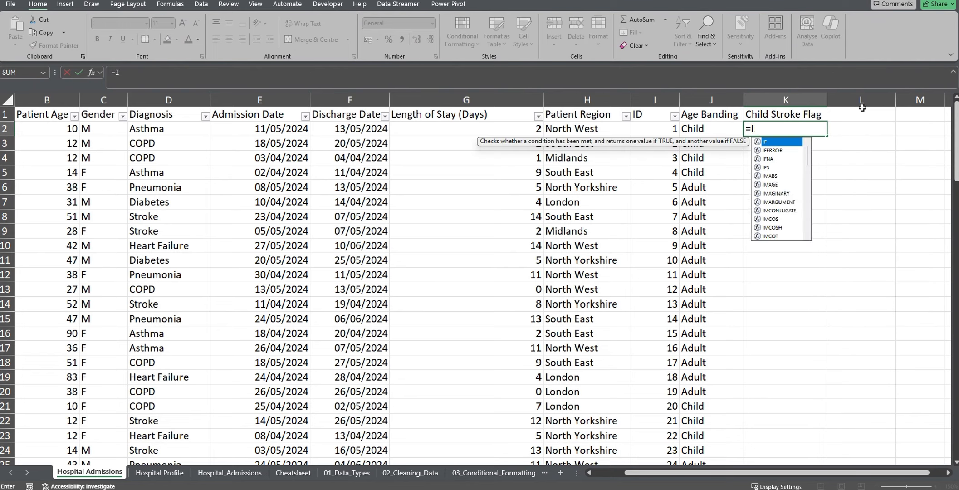
type("F(")
key("Left")
key("Left")
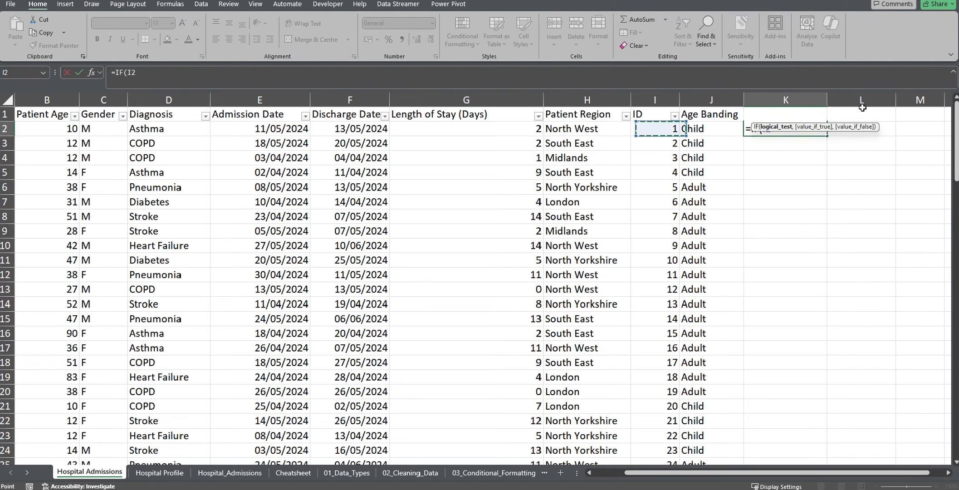
key("Right")
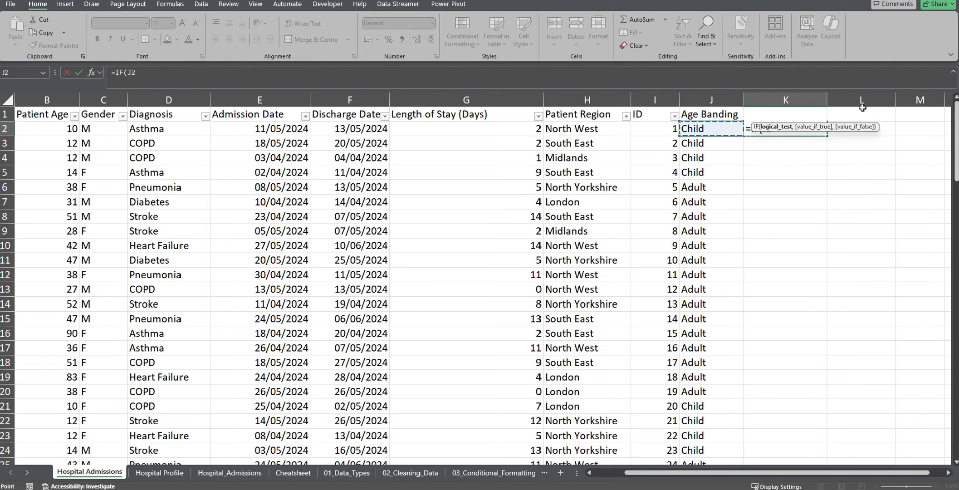
type("=")
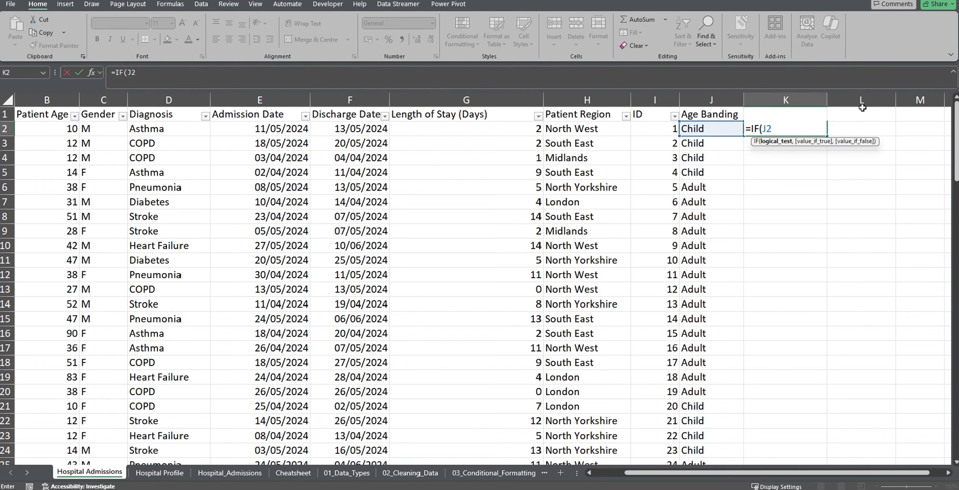
type("\"Child\"")
key("Return")
key("Return")
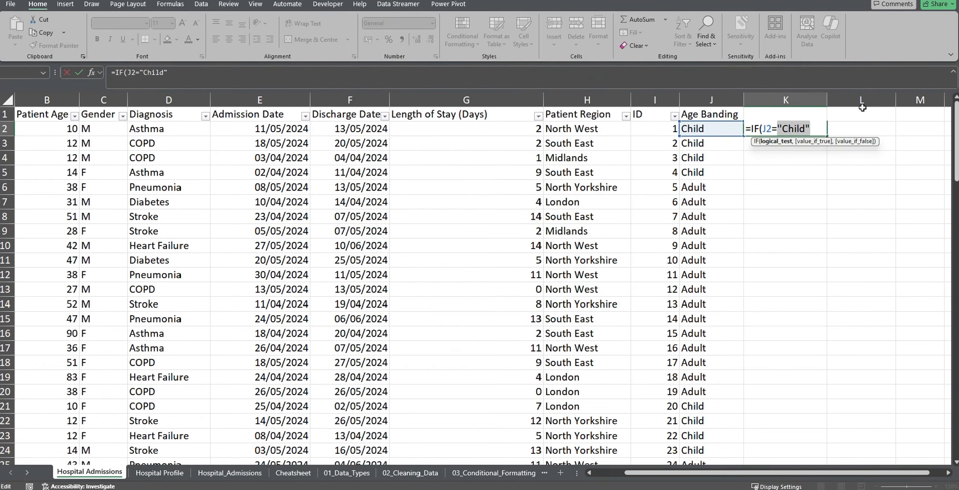
Complete the K2 formula as =IF(AND(J2="Child",D2="Stroke"),"Yes","No").
left_click(762, 129)
type("A")
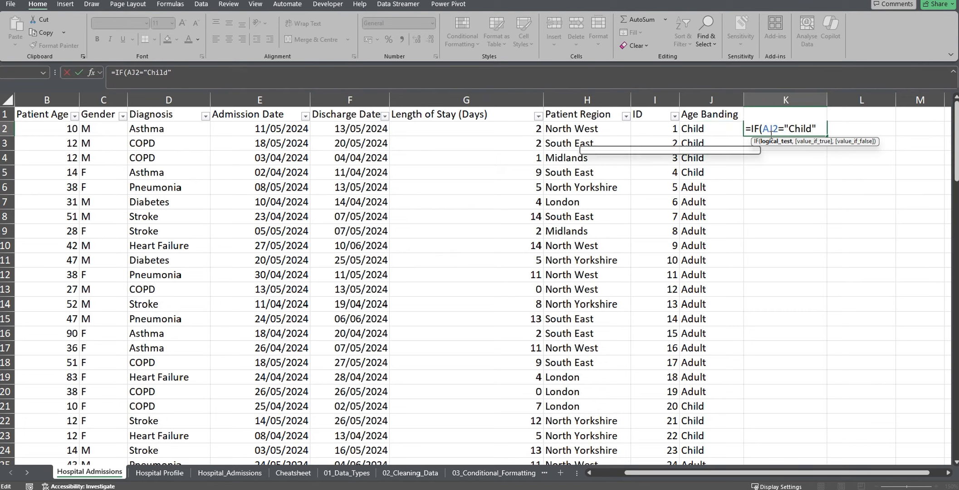
type("ND(")
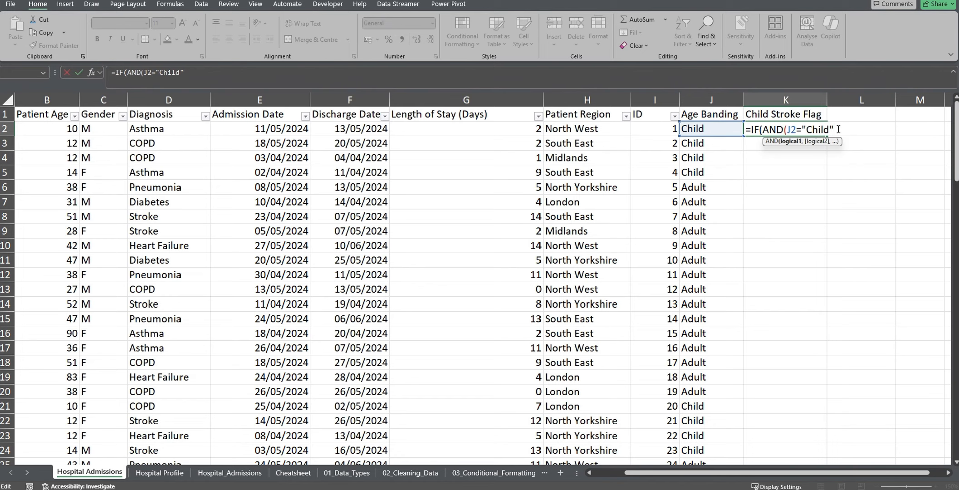
type(",")
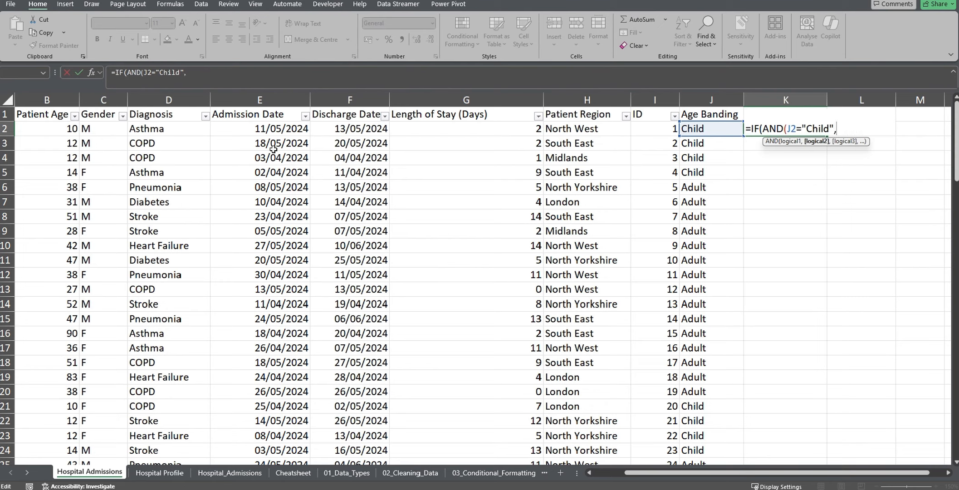
left_click(152, 129)
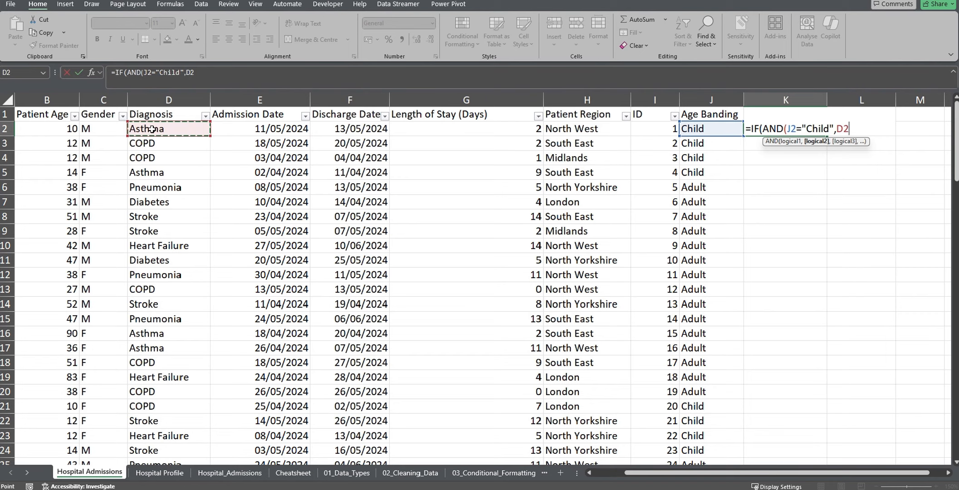
type("=\"Stroke\"),")
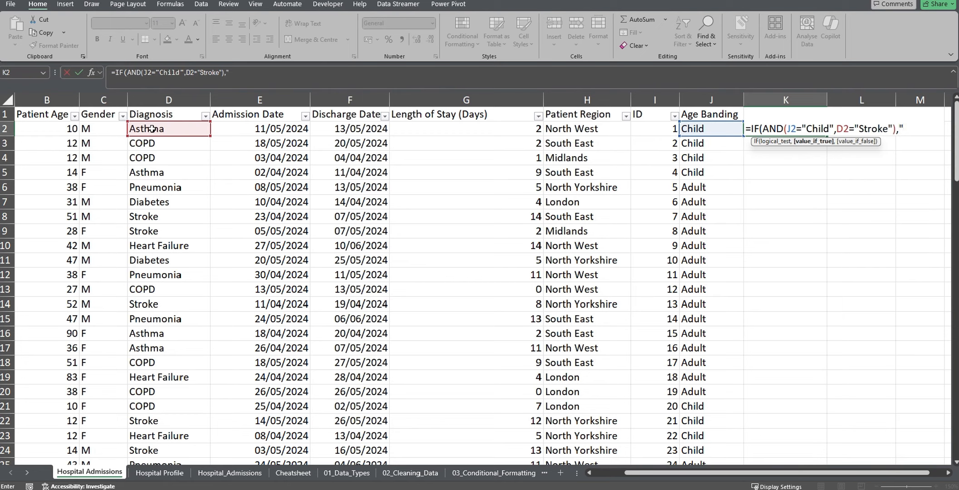
type("\"Yes\",\"No)")
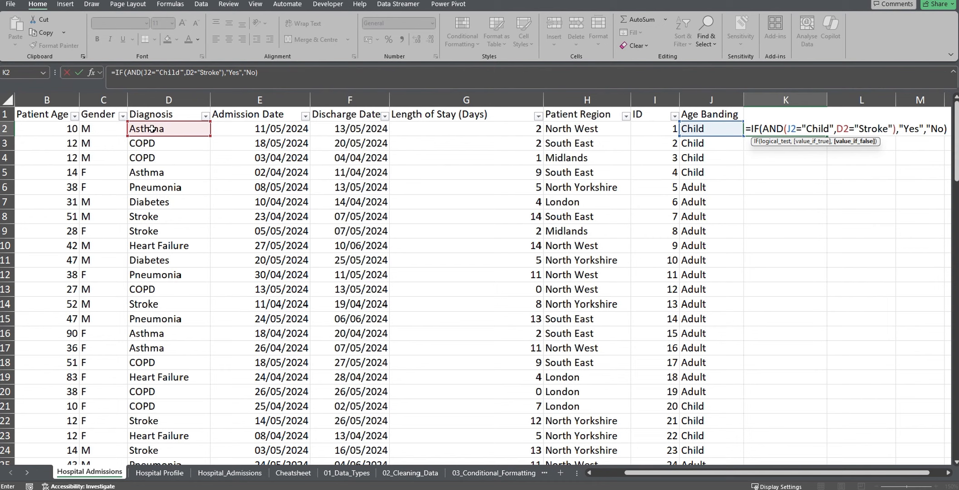
key("Return")
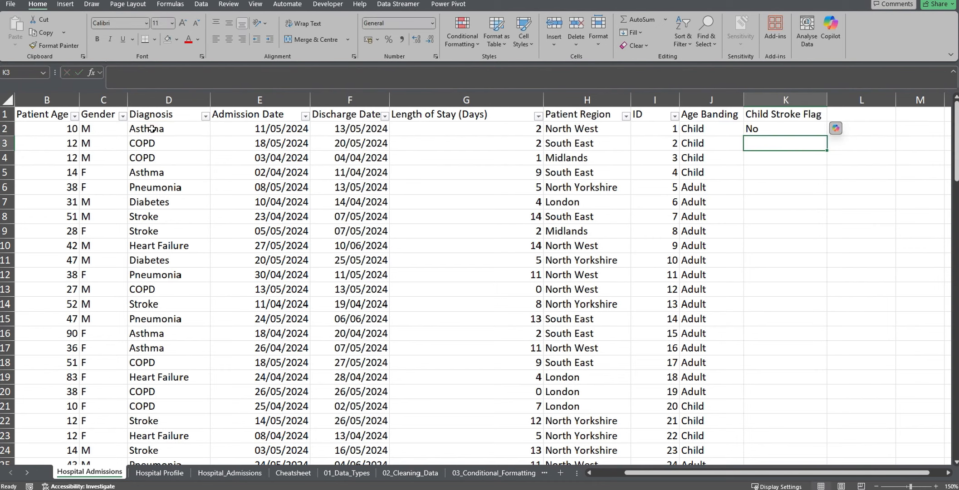
Check the first patient's age band and diagnosis, and fill the Child Stroke Flag formula down column K.
left_click(713, 132)
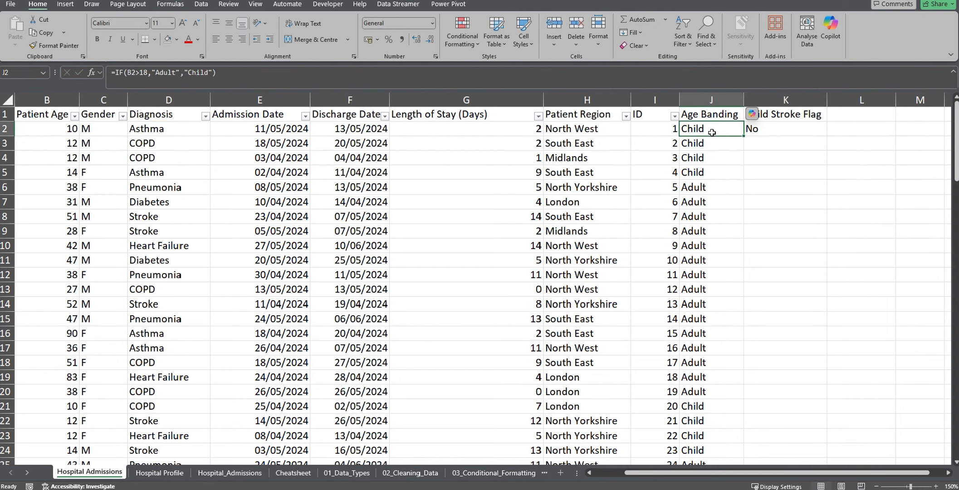
left_click(160, 126)
left_click(738, 175)
left_click(789, 132)
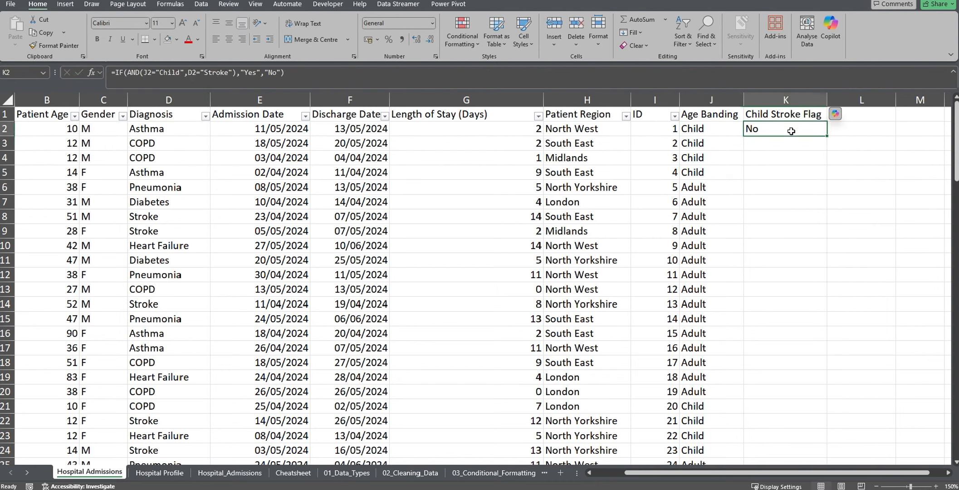
double_click(826, 135)
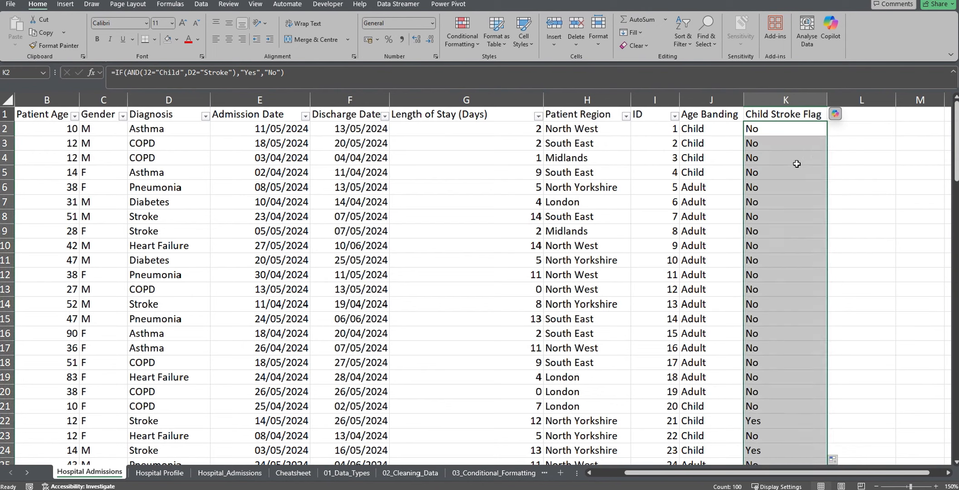
Remove and reapply the header filters so they include the Age Banding and Child Stroke Flag columns.
left_click(782, 115)
left_click(682, 35)
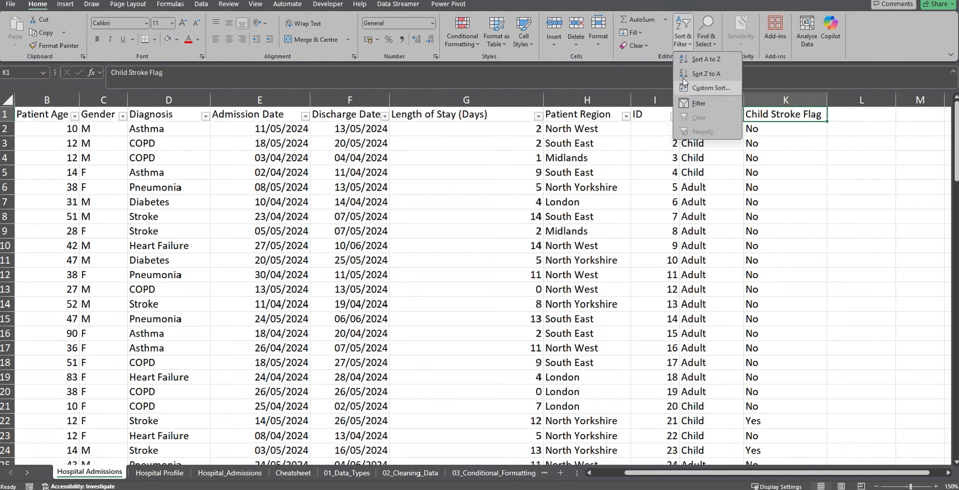
left_click(699, 103)
left_click(683, 36)
left_click(698, 103)
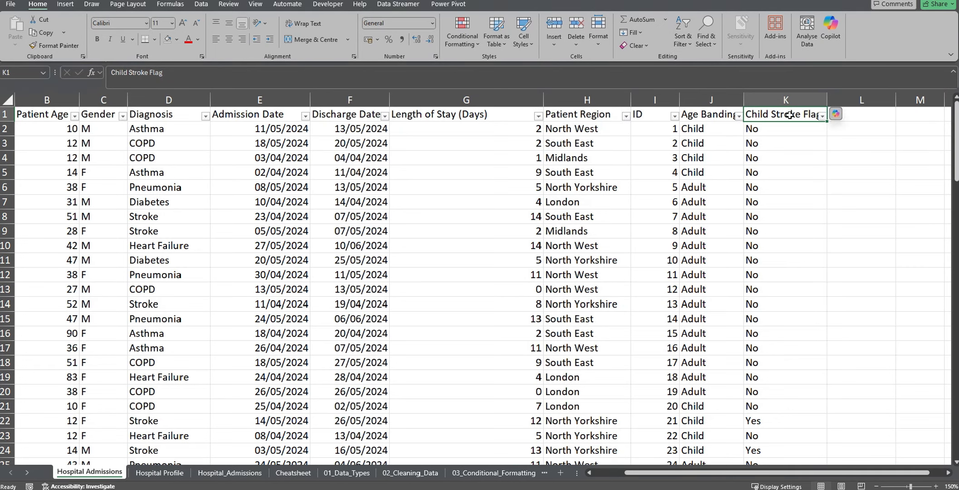
Filter Child Stroke Flag to Yes to view the flagged patients, and restore all values in the filter.
left_click(822, 116)
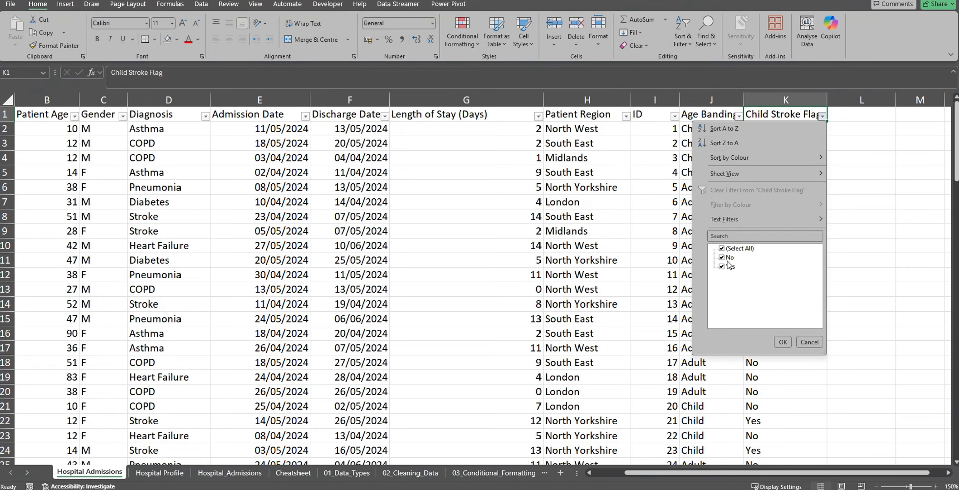
left_click(725, 257)
left_click(783, 341)
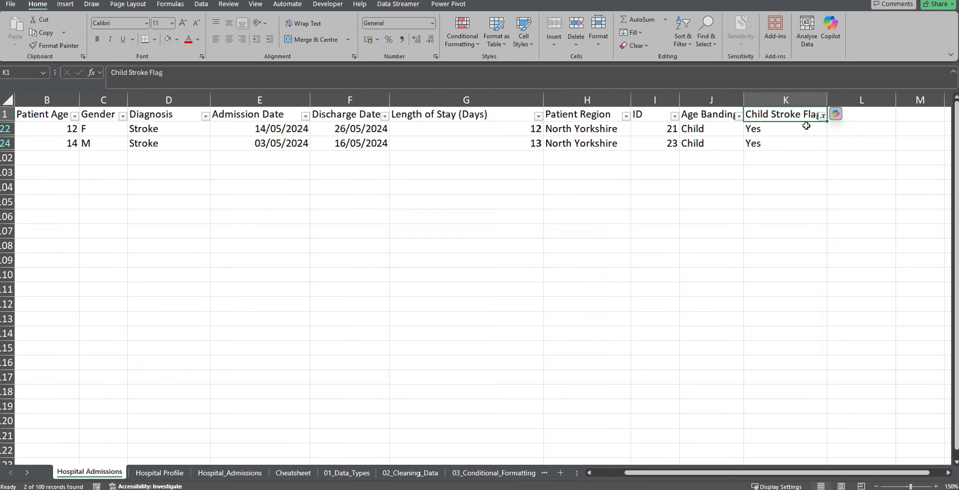
left_click(822, 115)
left_click(741, 248)
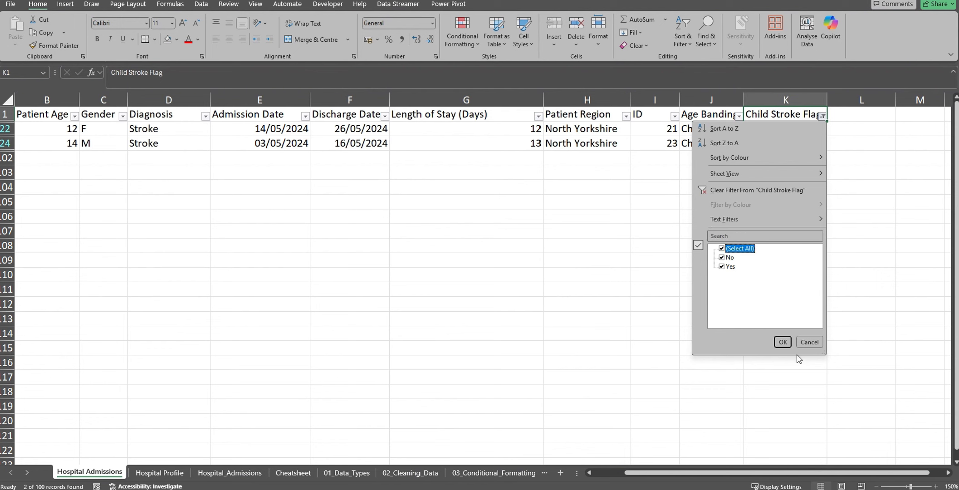
left_click(783, 341)
left_click(787, 157)
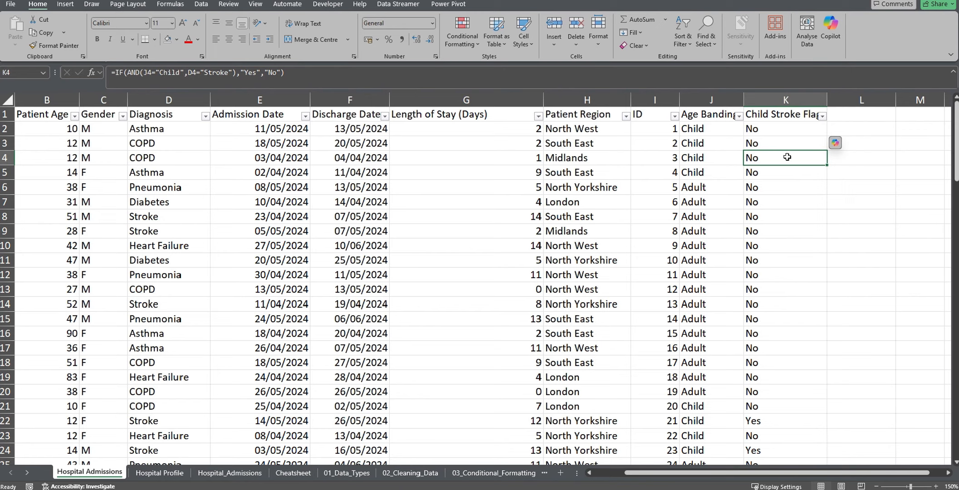
Filter the Hospital column to show only the Manchester Royal records.
left_click(603, 114)
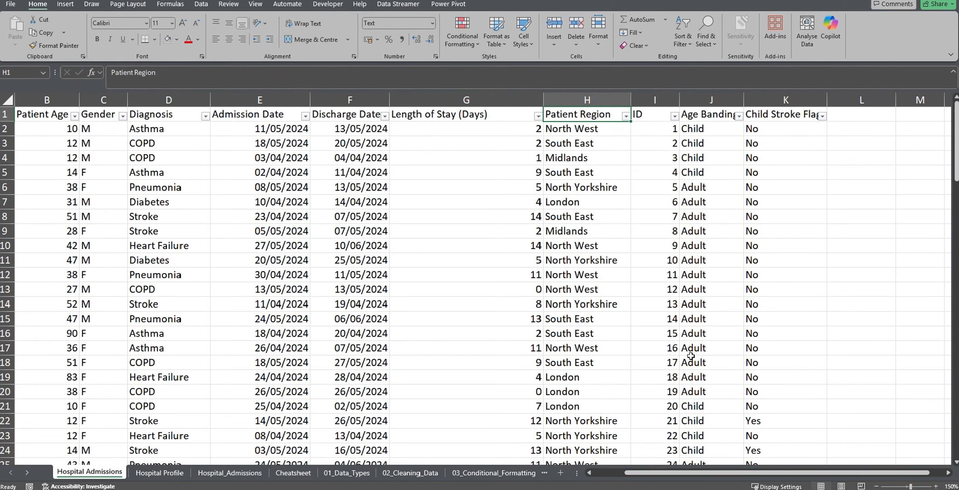
left_click_drag(794, 475, 745, 473)
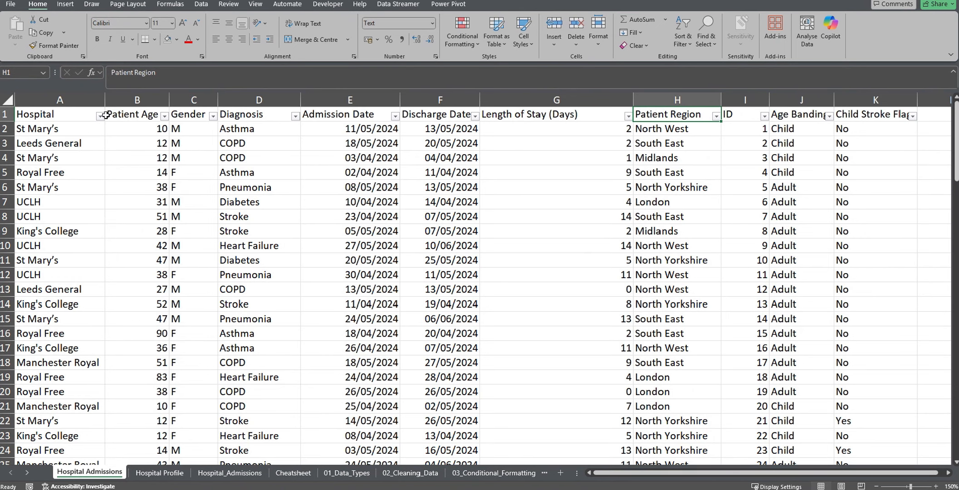
left_click(100, 116)
left_click(44, 248)
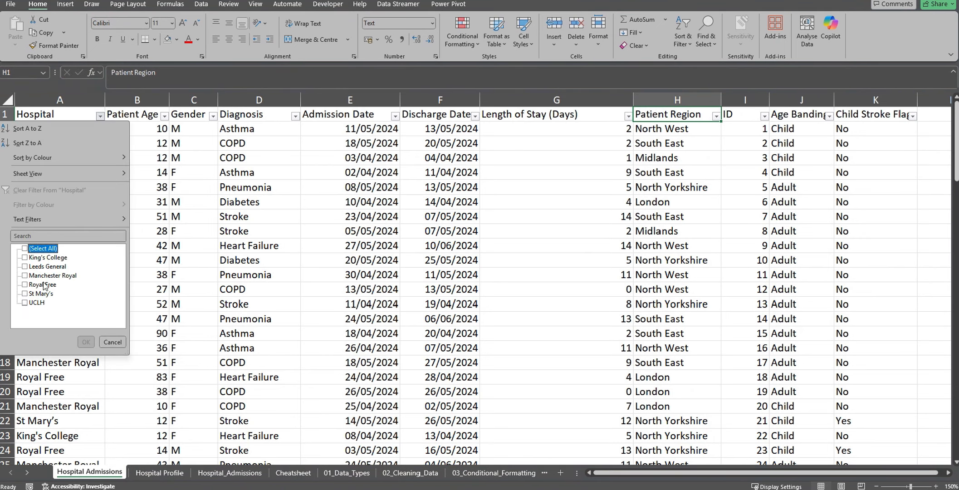
left_click(45, 276)
left_click(85, 341)
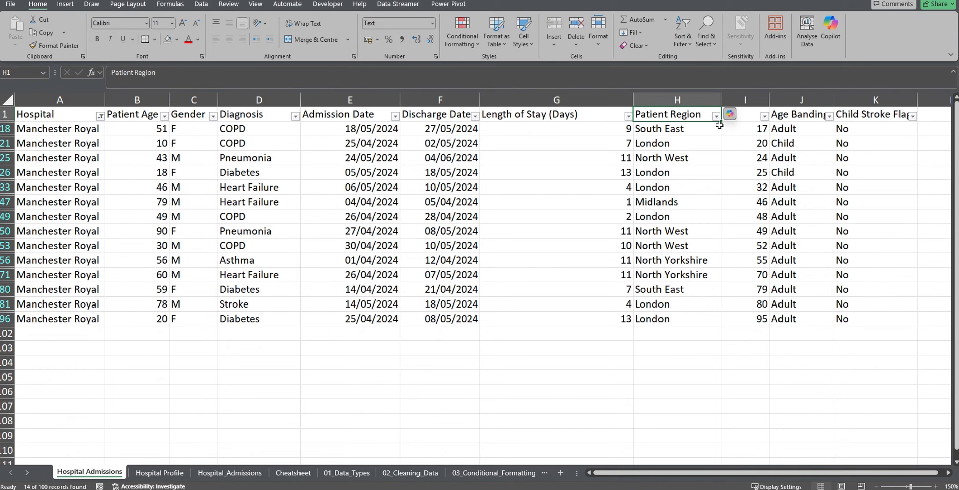
Review the Patient Region values of the filtered Manchester Royal patients.
left_click(700, 129)
left_click(689, 144)
left_click(690, 159)
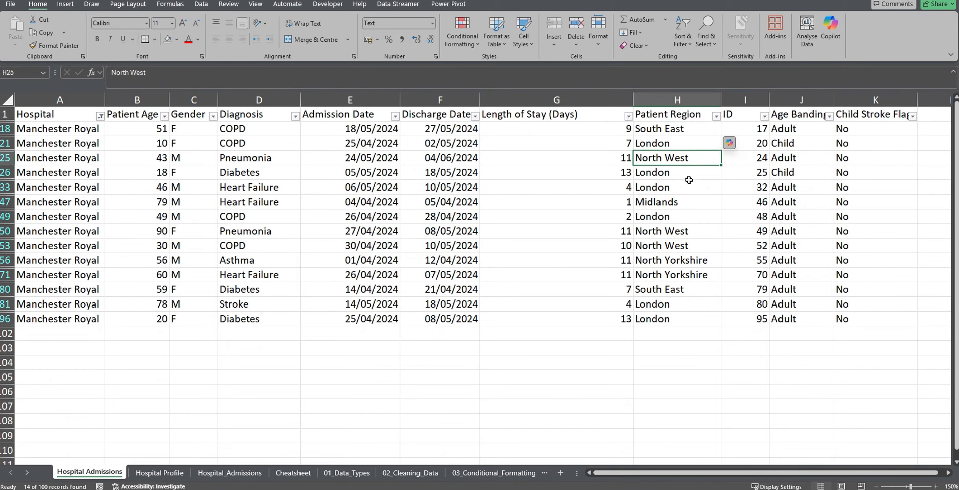
left_click(689, 173)
left_click(687, 187)
left_click(685, 200)
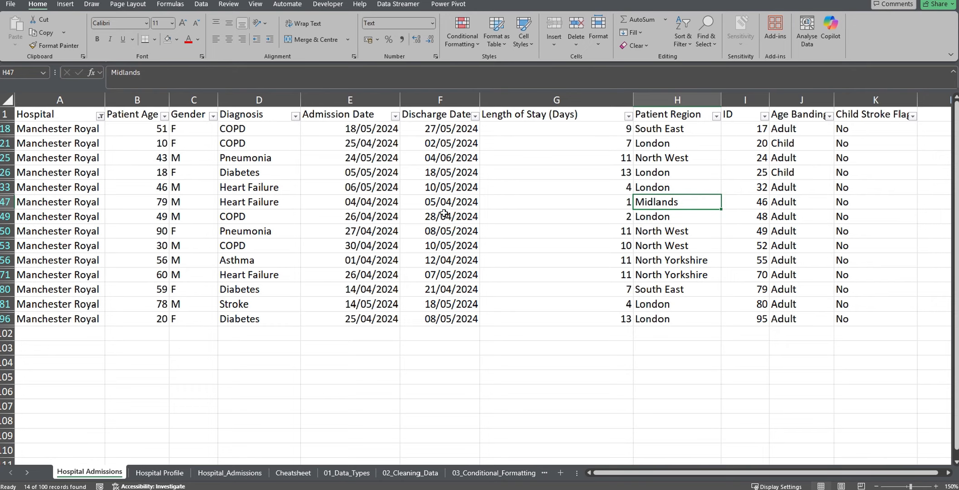
left_click(707, 132)
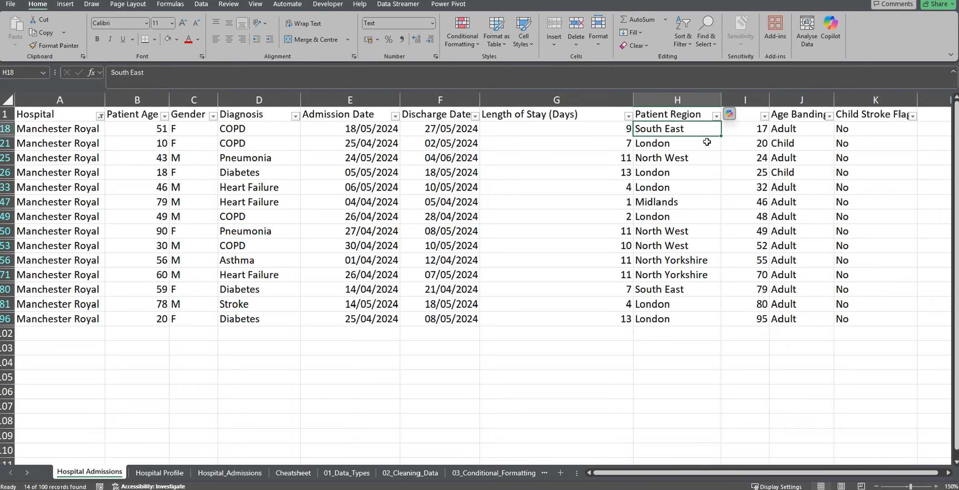
Examine which region each hospital is assigned to in the Hospital Profile sheet.
left_click(147, 473)
left_click(208, 236)
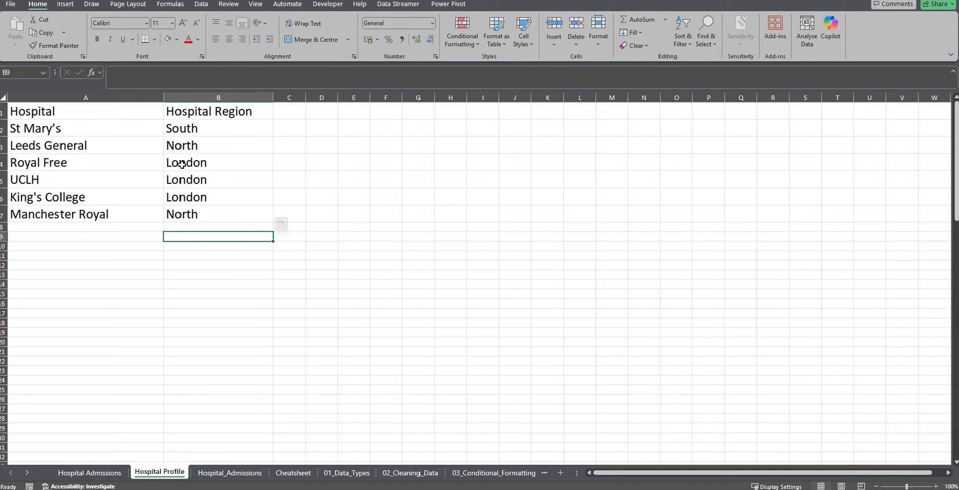
left_click(111, 126)
left_click(205, 127)
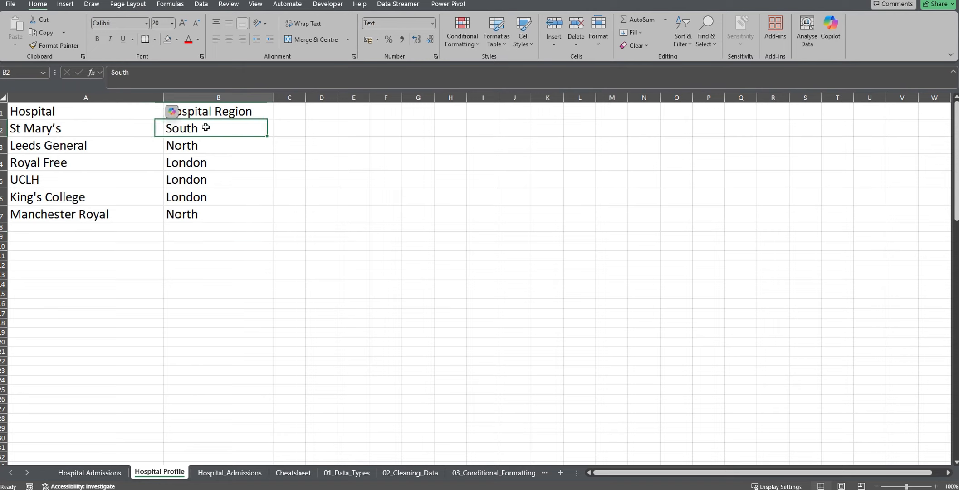
left_click(115, 213)
left_click(222, 218)
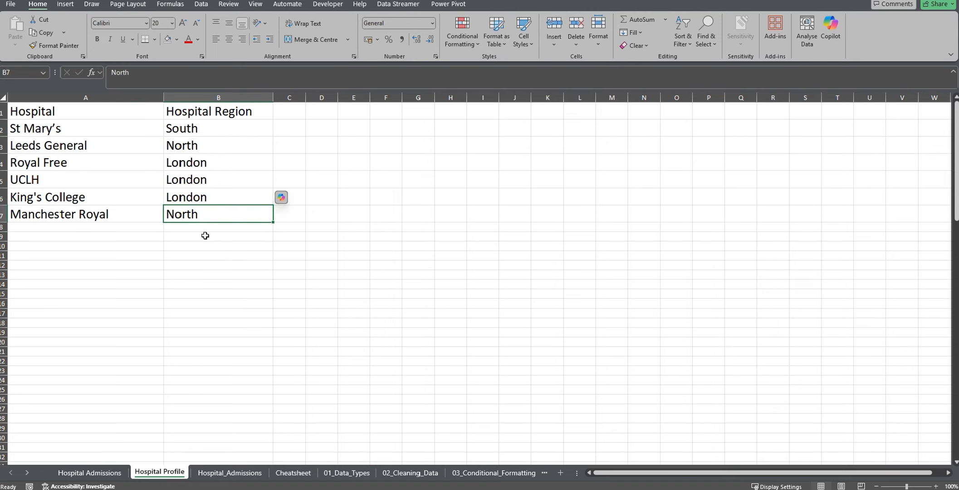
left_click(113, 144)
left_click_drag(136, 162, 207, 197)
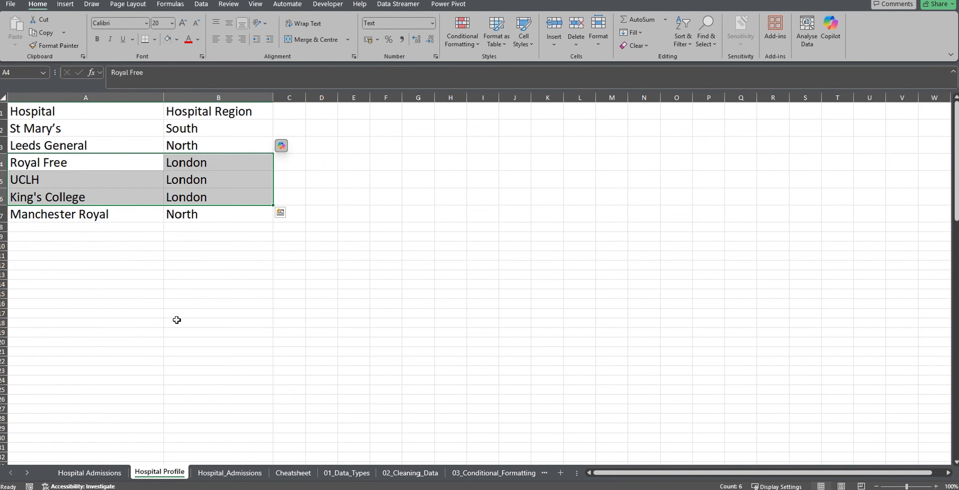
Return to the Hospital Admissions sheet and clear the Hospital filter to restore all records.
left_click(99, 473)
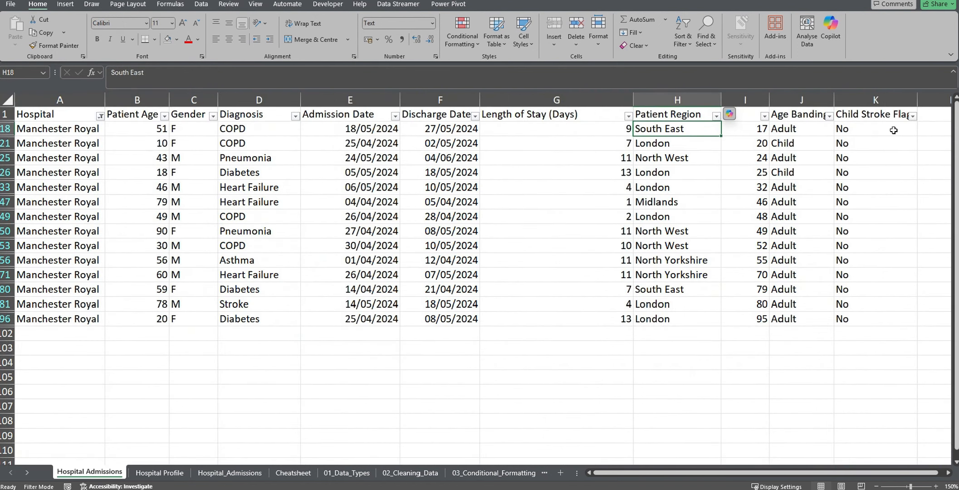
key("ctrl+Right")
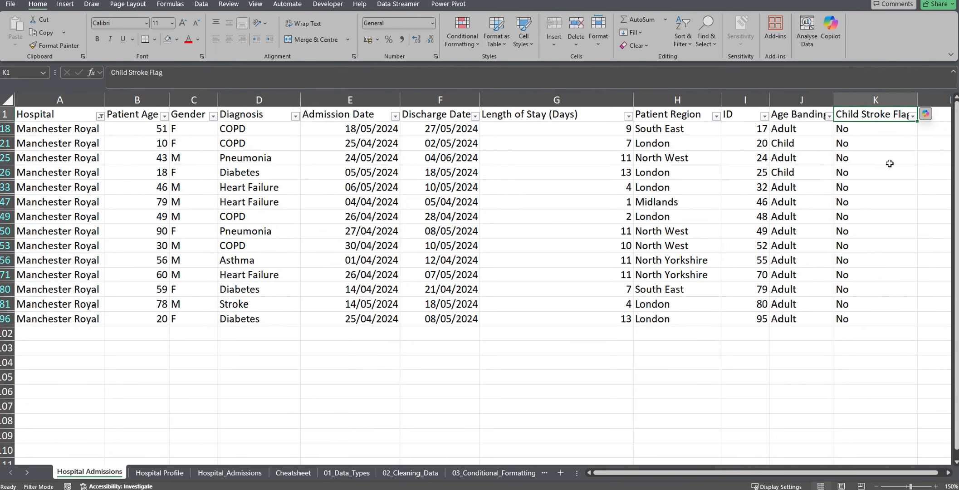
key("Right")
left_click(710, 158)
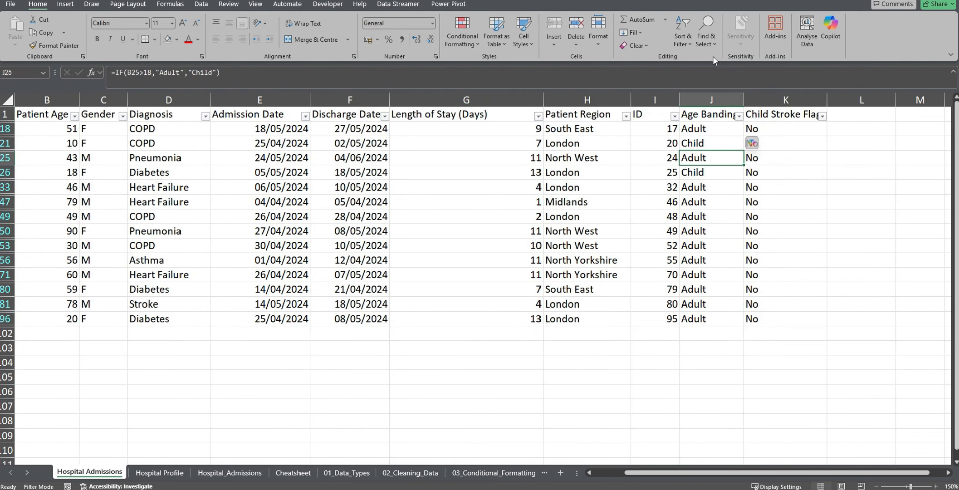
left_click(683, 27)
left_click(700, 119)
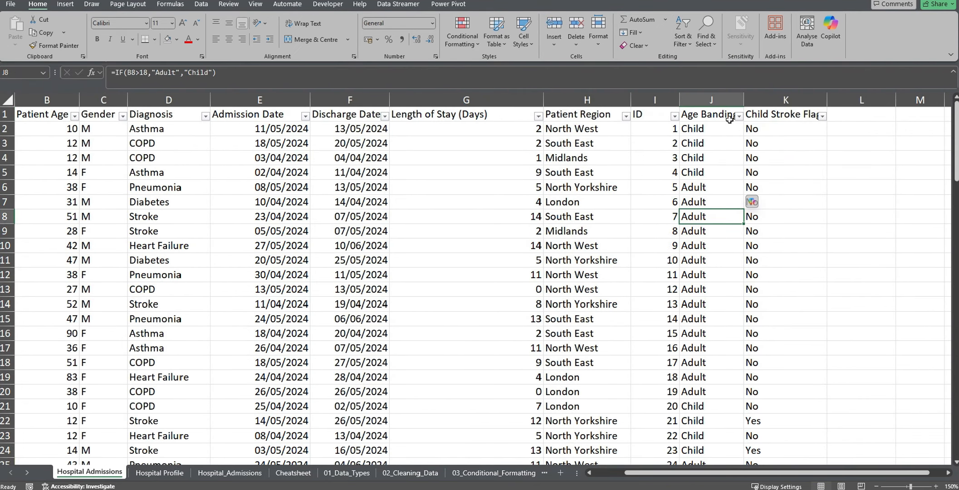
Hide columns B to G, from Patient Age through Length of Stay (Days).
left_click_drag(487, 99, 164, 95)
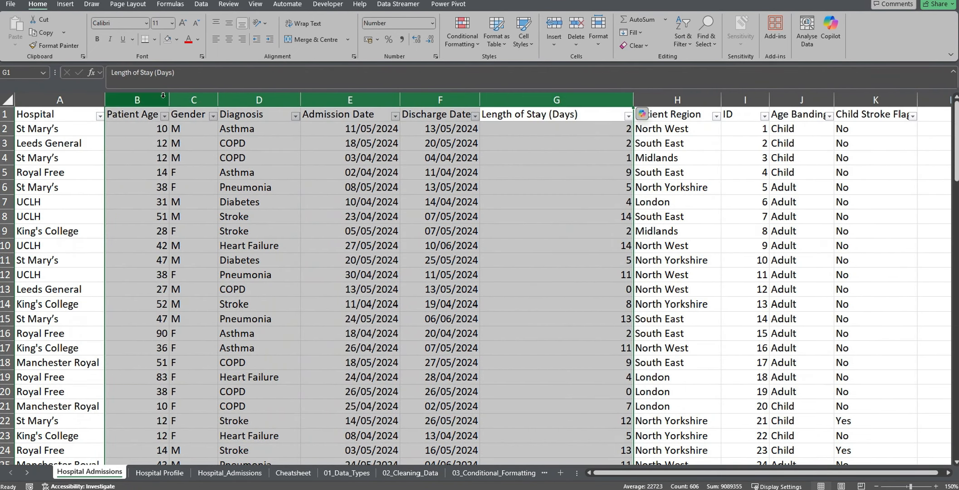
right_click(163, 97)
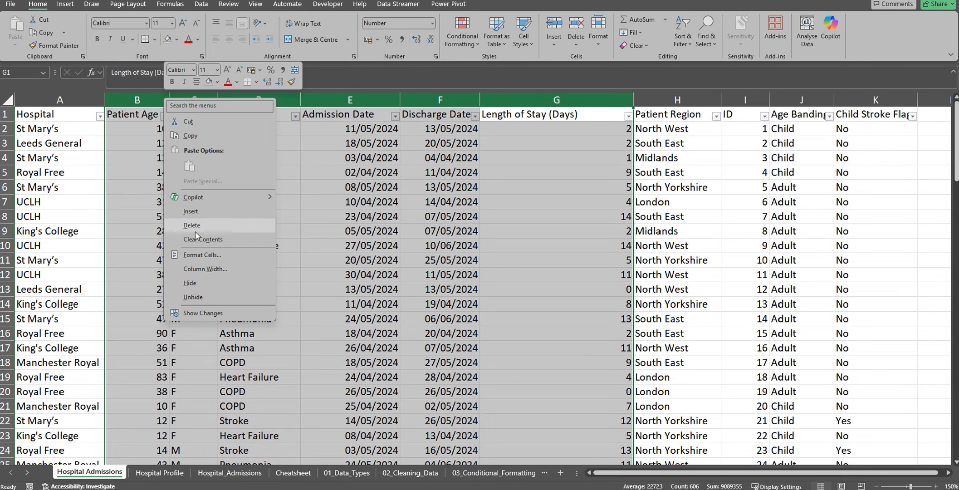
left_click(200, 283)
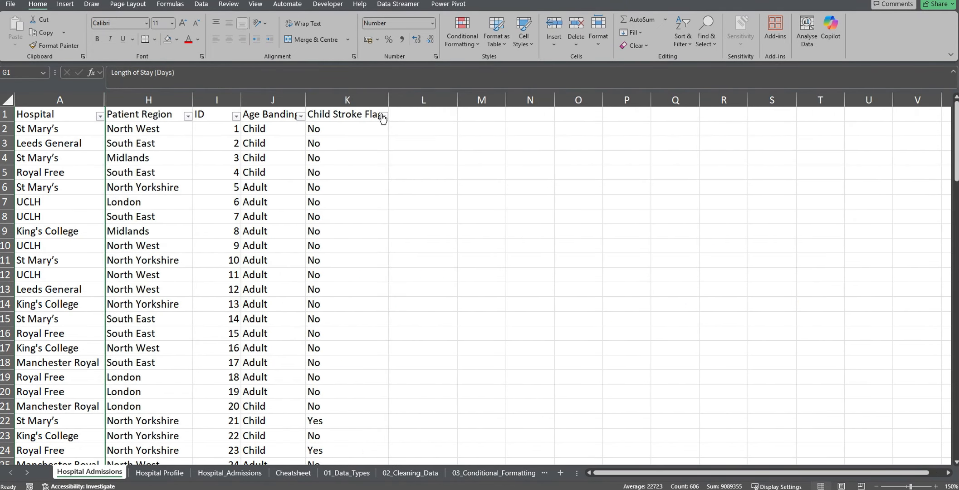
Add the header Hospital Region in cell L1, beside Child Stroke Flag.
left_click(406, 110)
type("Hospit")
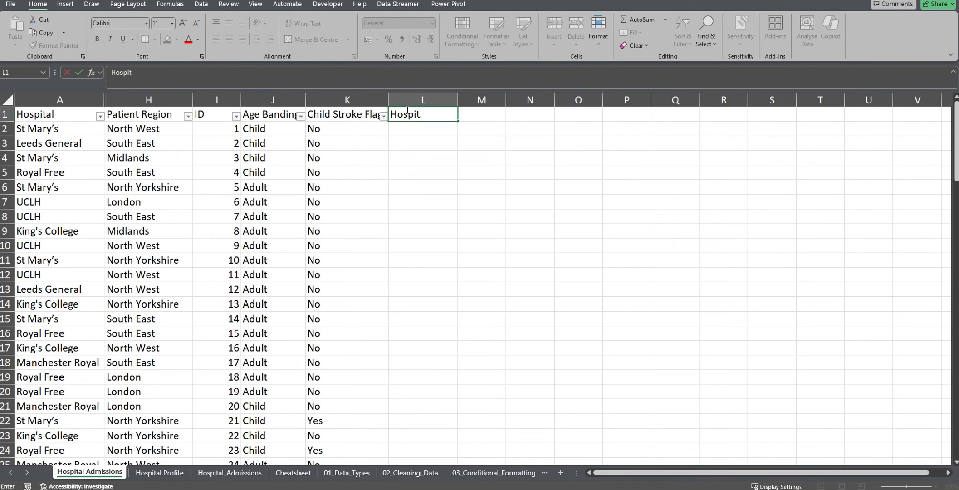
type("al Region")
key("Return")
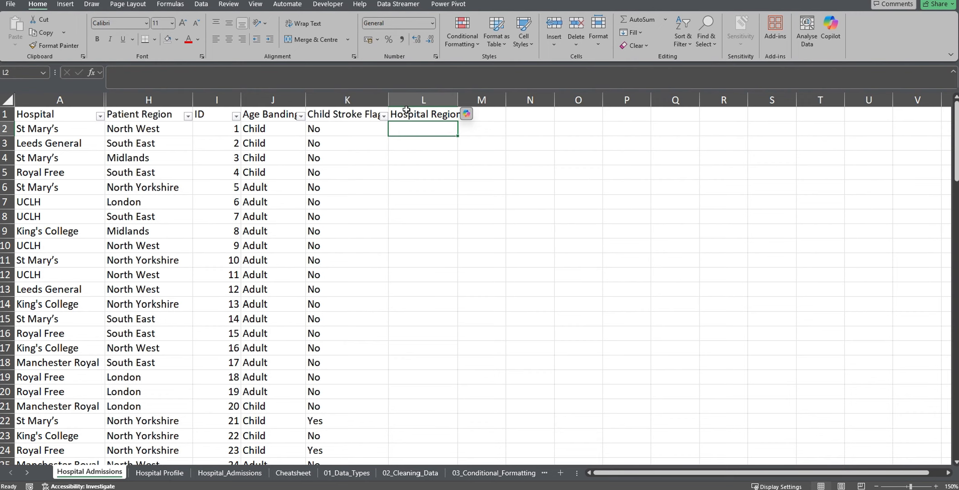
Begin a VLOOKUP formula in L2 with the hospital name in A2 as the lookup value.
type("=Vl")
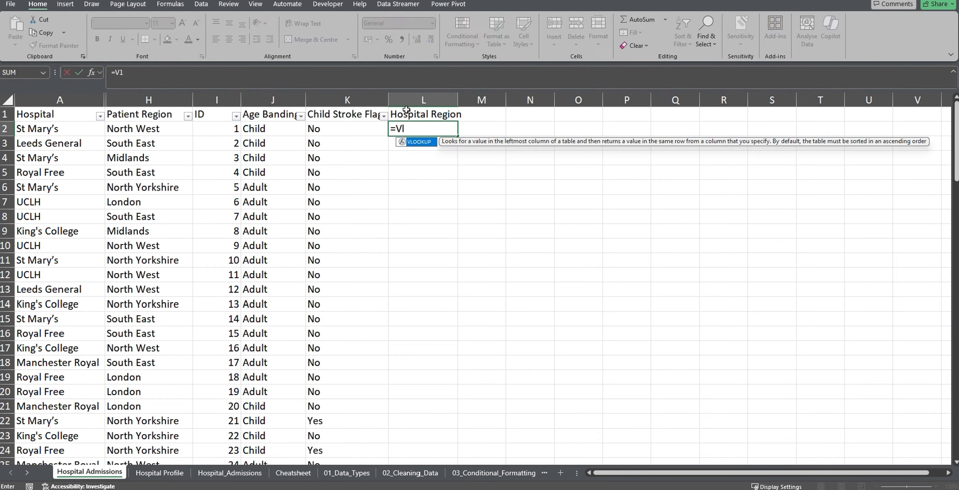
type("ooku")
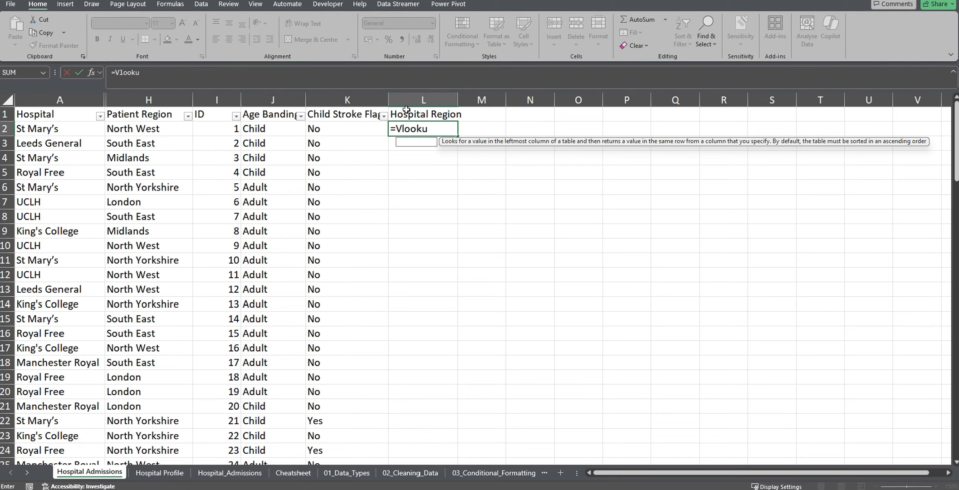
type("p(")
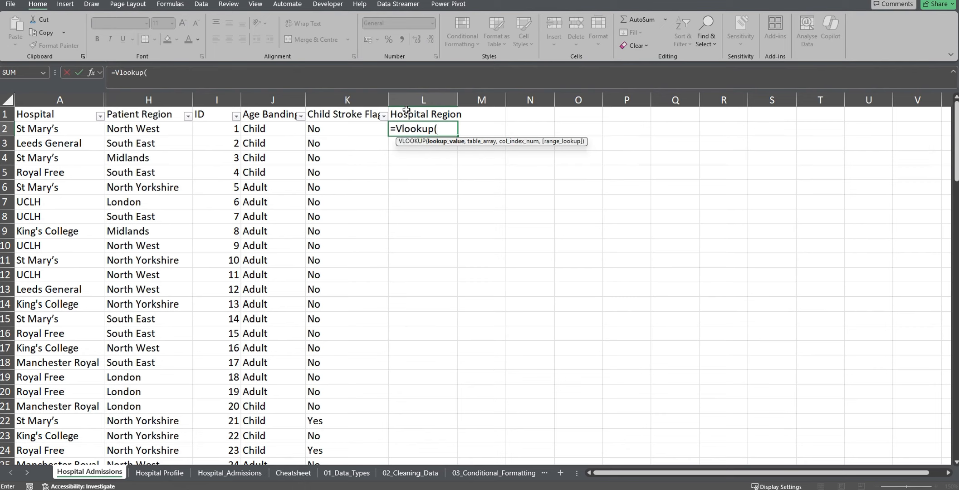
key("Left")
key("Left")
key("Left")
key("Left")
key("Left")
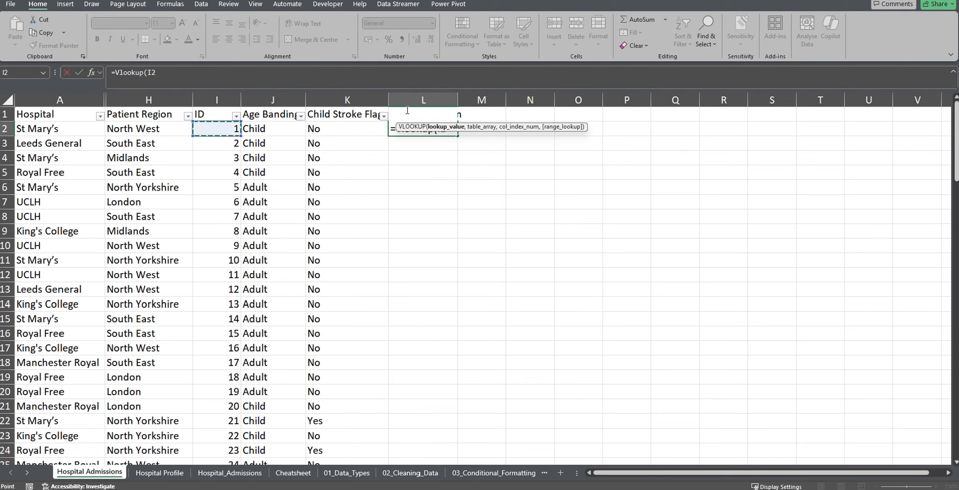
key("Right")
key("Left")
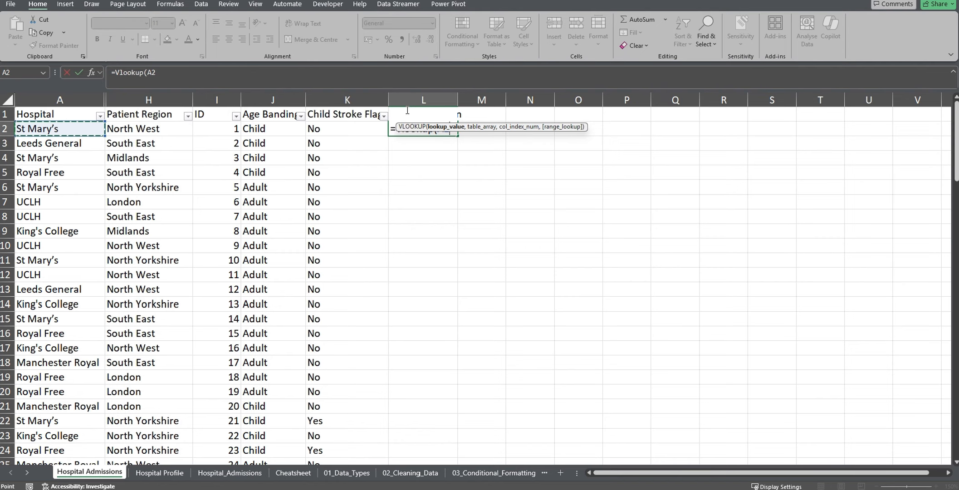
type(",")
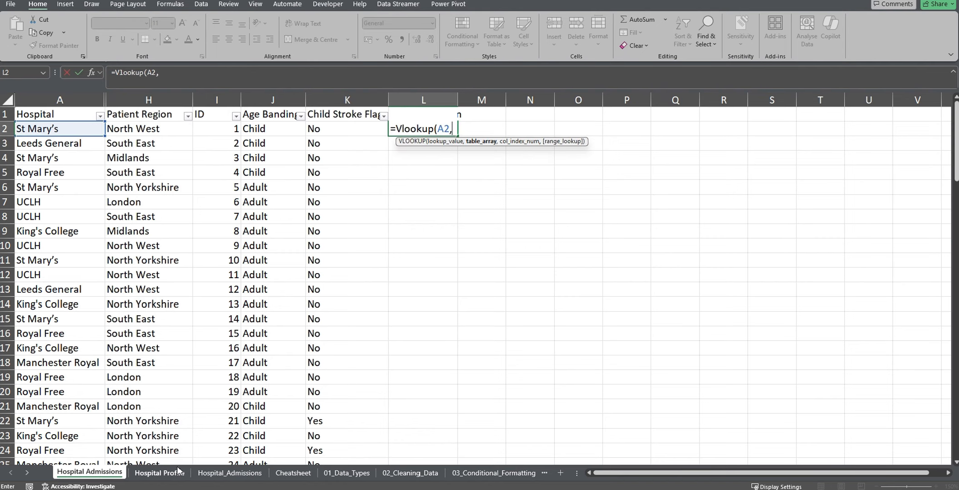
Complete the L2 VLOOKUP with table array 'Hospital Profile'!A1:B7, column index 2 and FALSE for an exact match.
left_click(159, 472)
left_click_drag(77, 108, 259, 212)
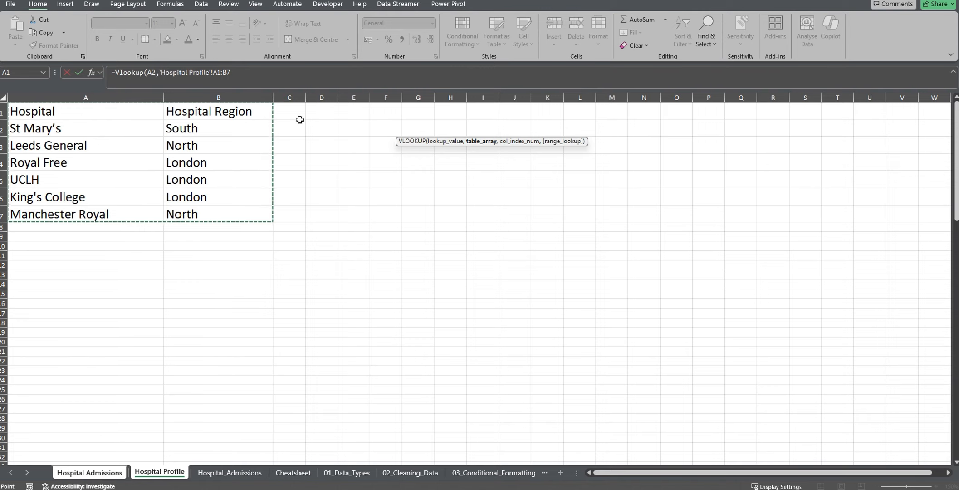
left_click(300, 78)
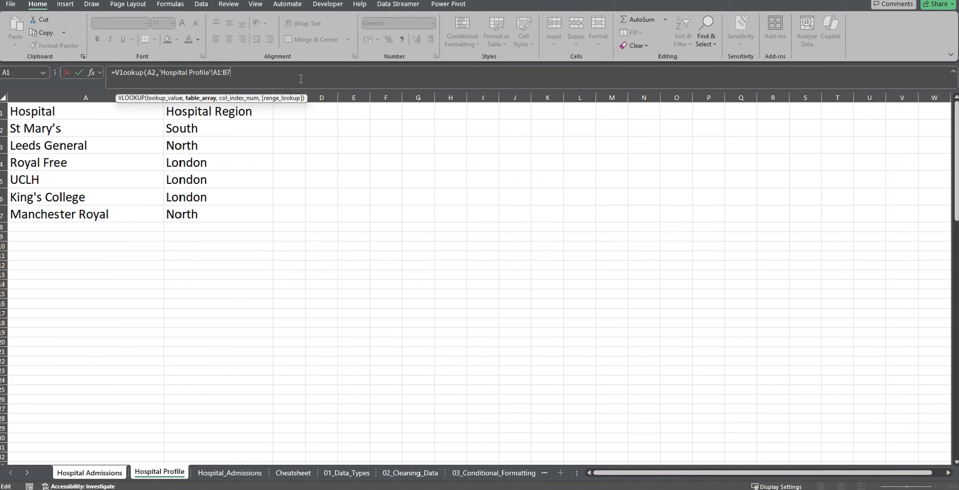
type(",2")
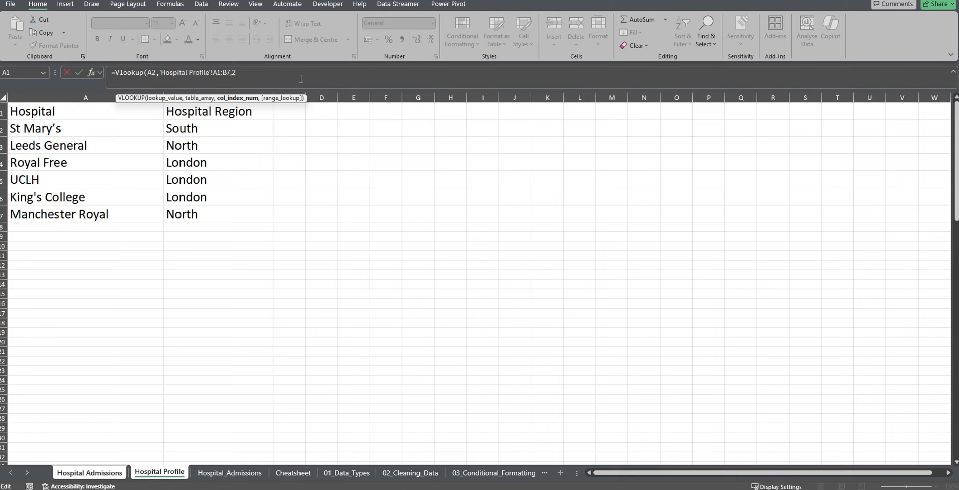
type(",")
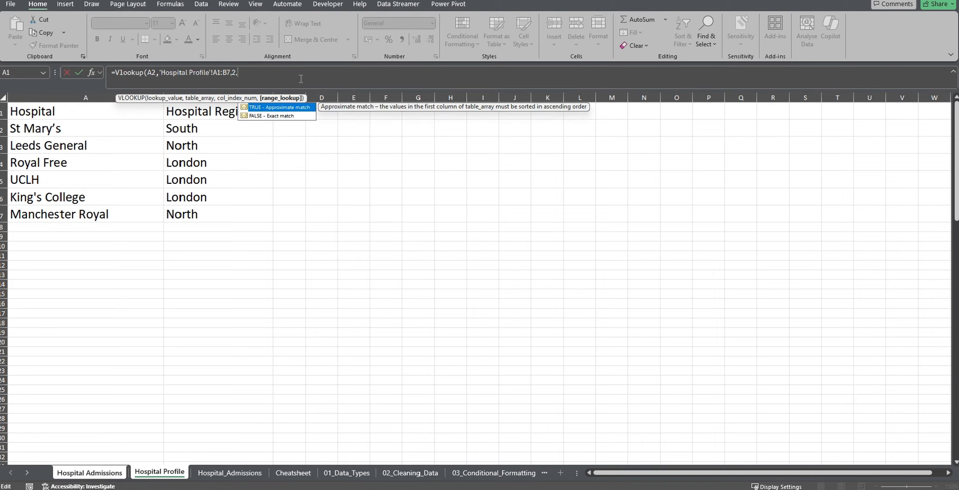
type("FALS")
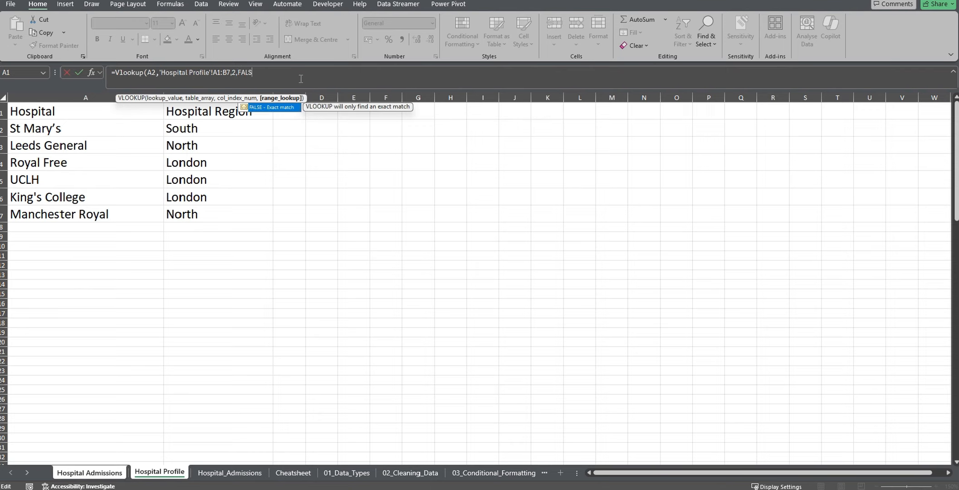
type("E)")
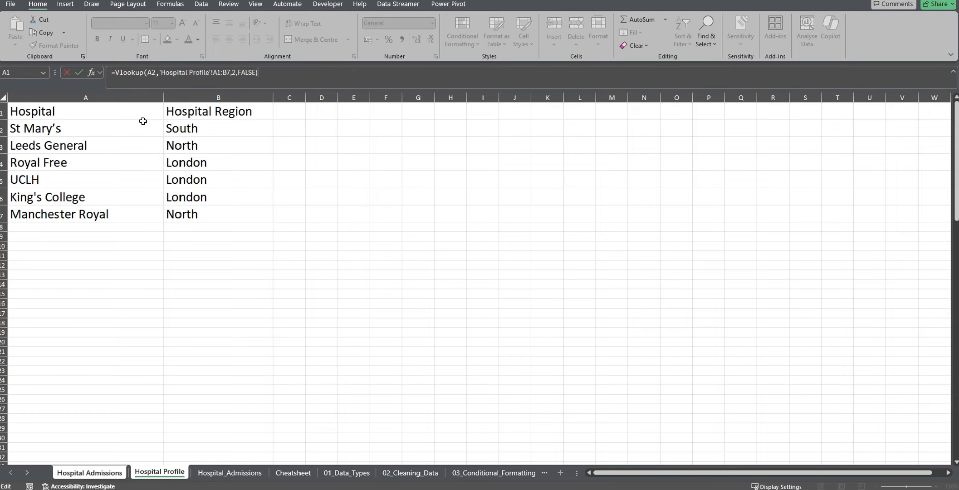
key("Return")
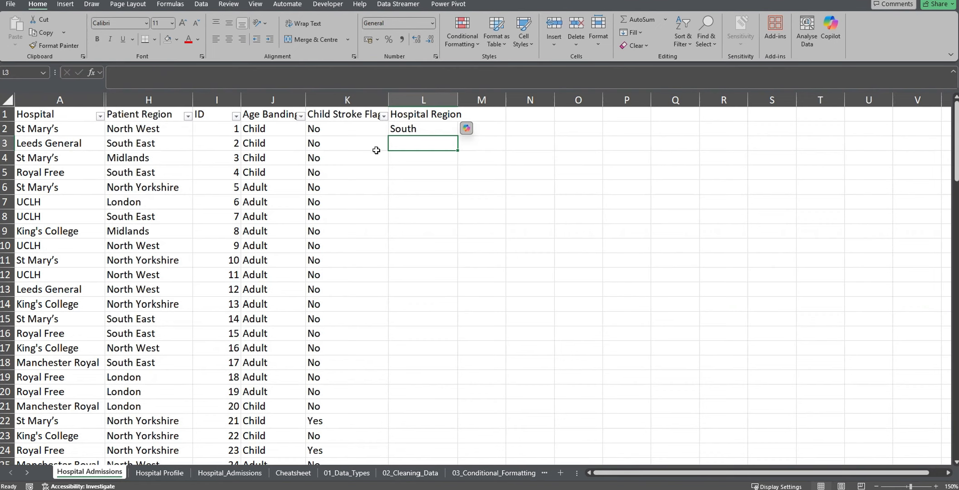
Fill the L2 VLOOKUP formula down the Hospital Region column to row 101.
left_click(62, 129)
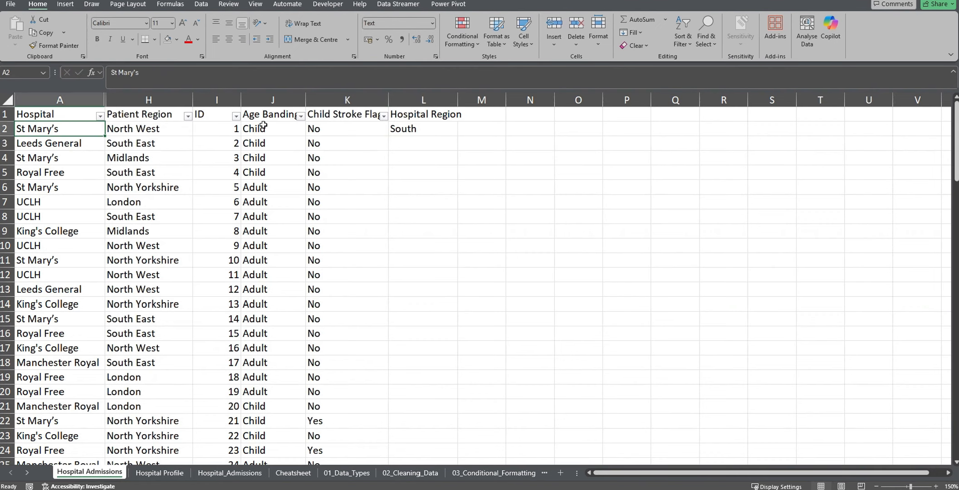
left_click(453, 131)
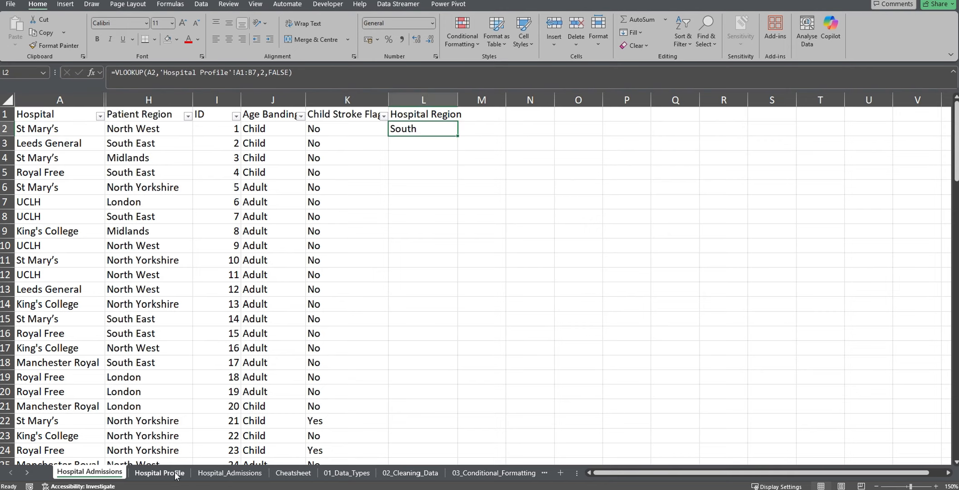
double_click(456, 134)
scroll(457, 135, "down", 3)
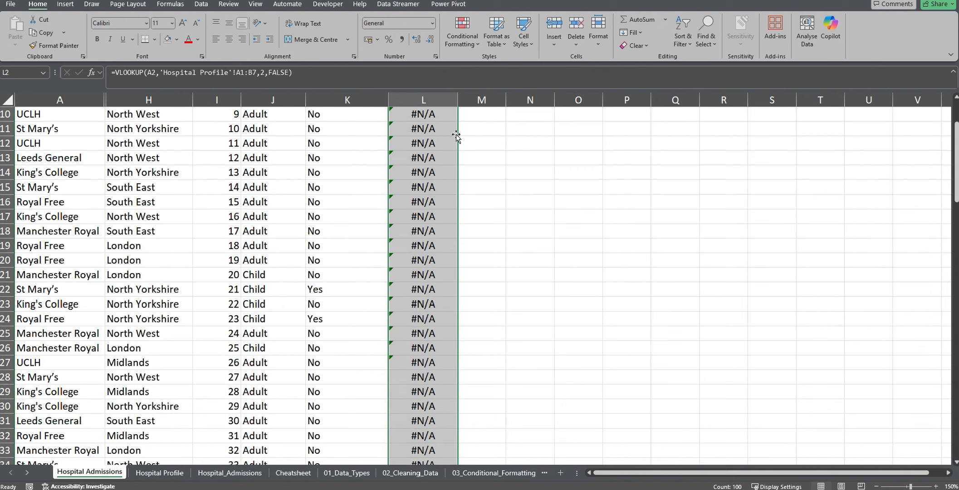
scroll(456, 134, "down", 20)
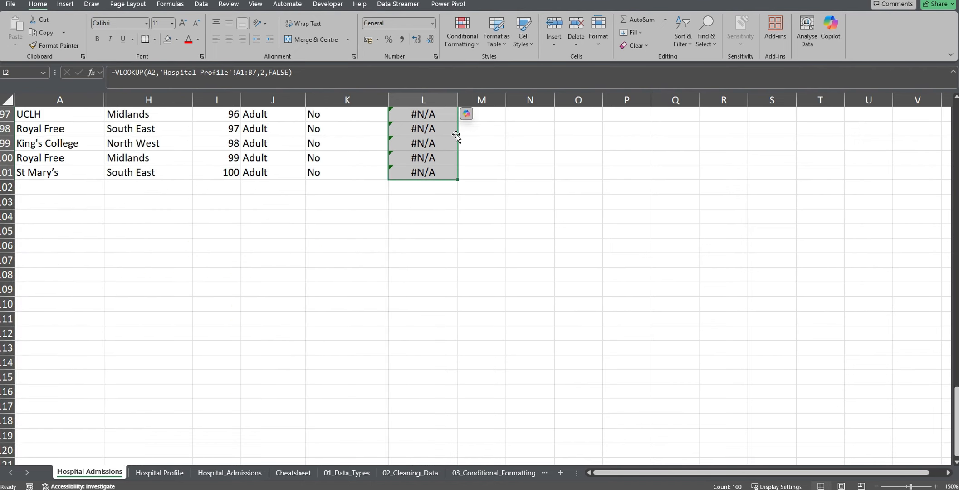
scroll(456, 134, "up", 9)
scroll(456, 135, "up", 20)
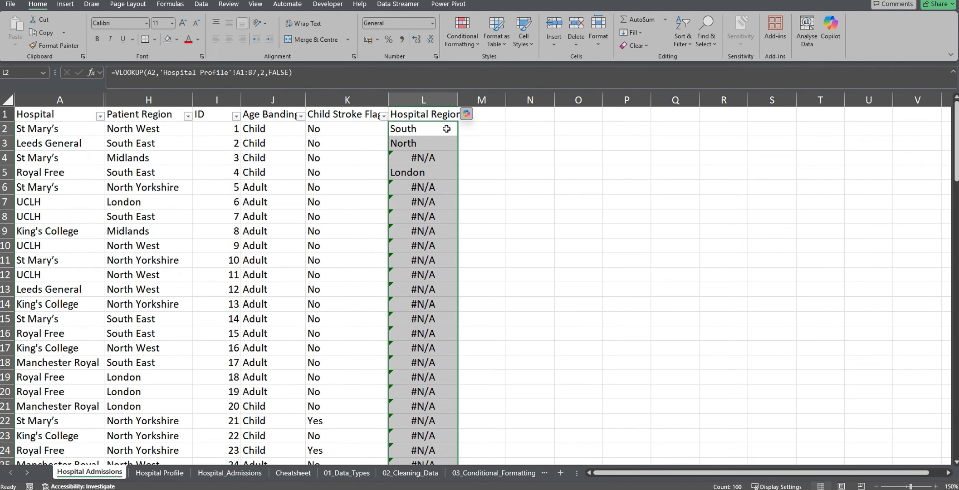
Compare the table array references in the filled formulas from L2 to L6 with the lookup table and empty rows on Hospital Profile.
left_click(446, 128)
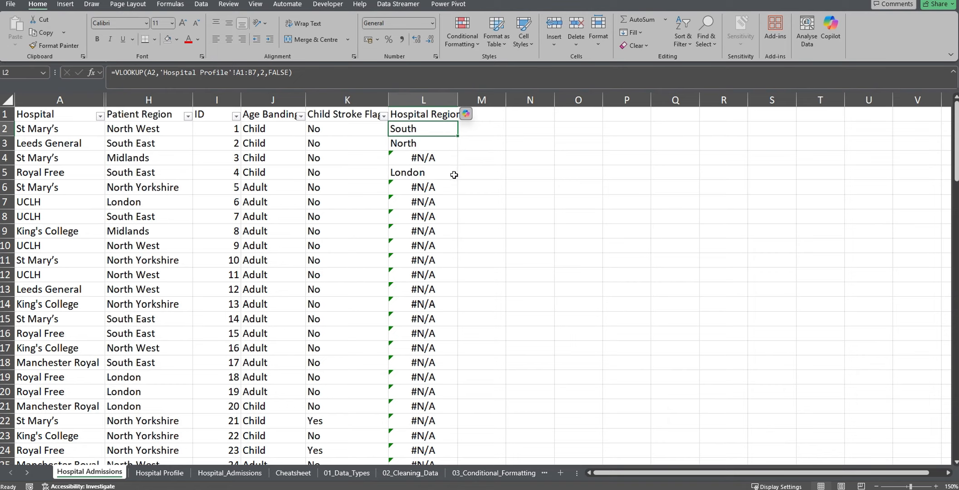
left_click(437, 143)
left_click(440, 158)
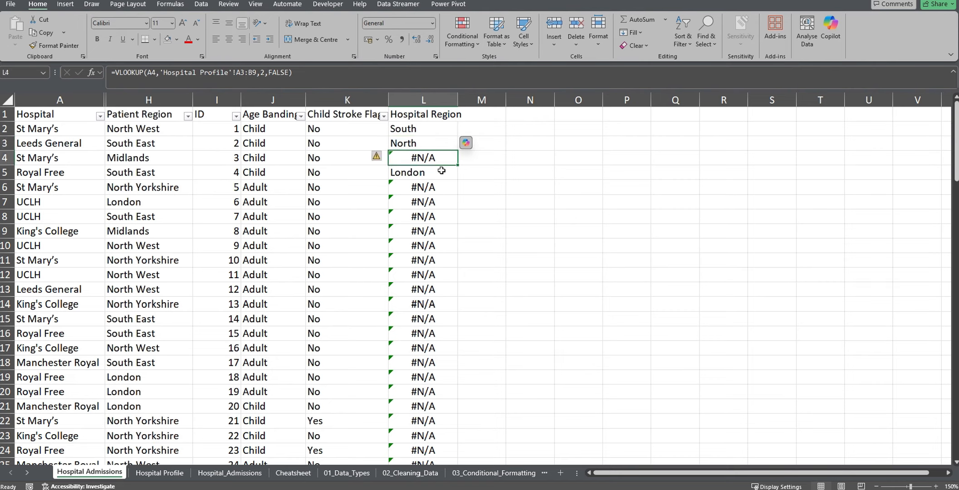
left_click(441, 171)
left_click(440, 184)
left_click(442, 131)
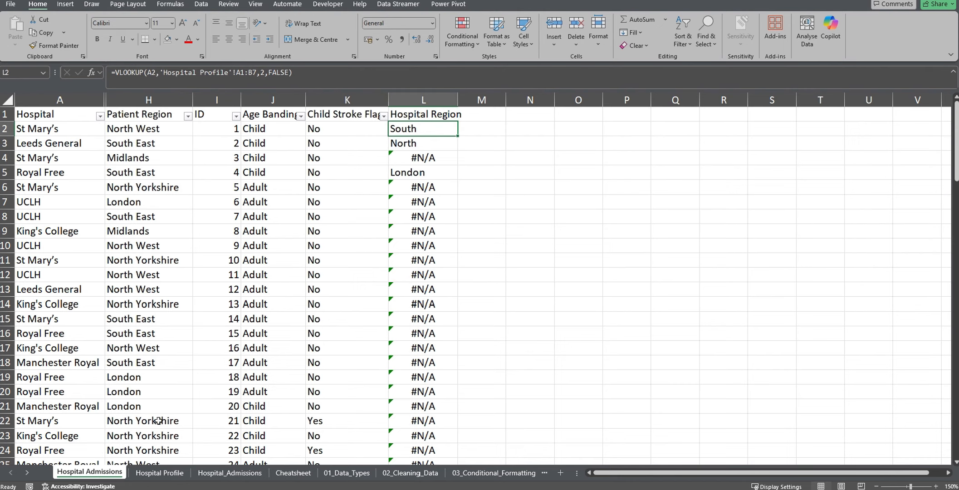
left_click(174, 474)
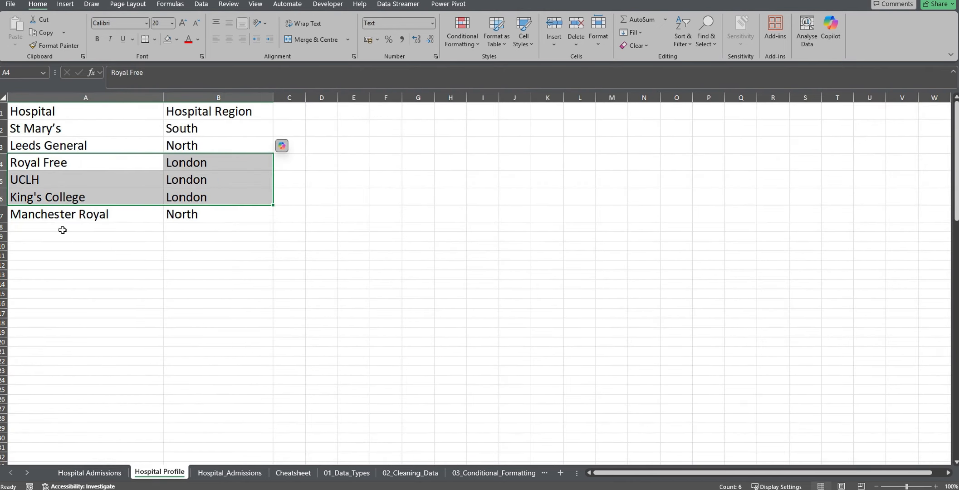
left_click(91, 226)
left_click_drag(91, 227, 199, 261)
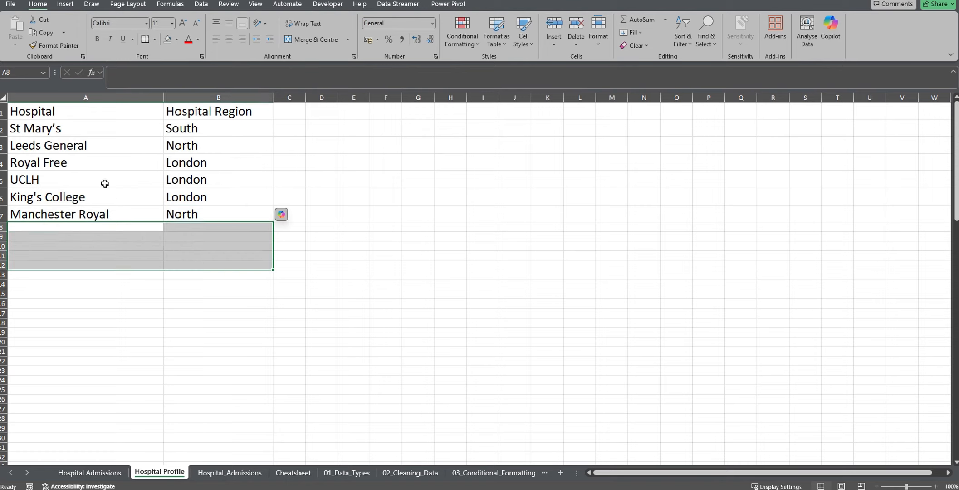
left_click(91, 473)
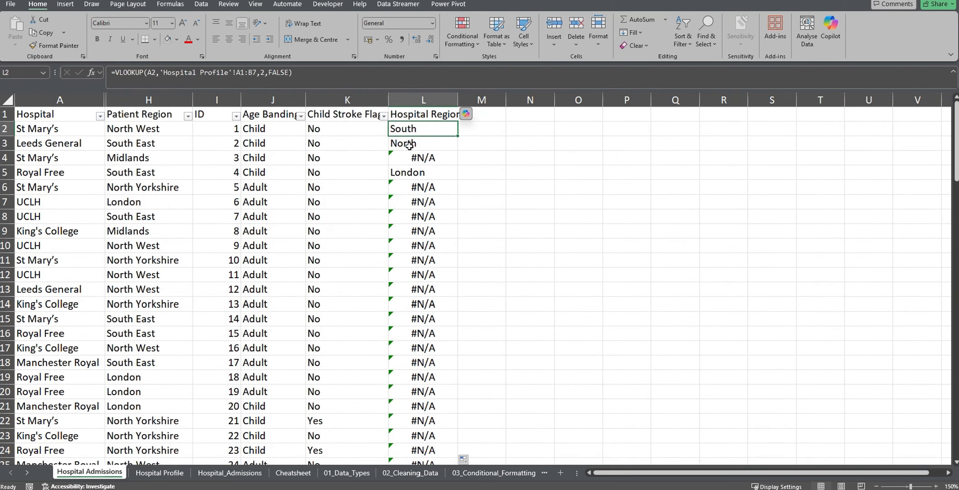
Lock the table array rows in the L2 VLOOKUP as A$1:B$7 and fill the formula down the Hospital Region column.
left_click(253, 74)
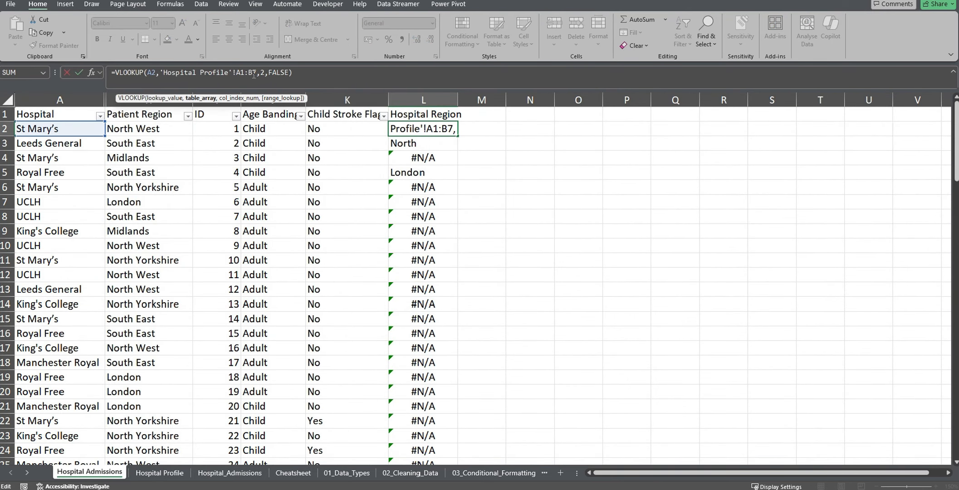
type("$")
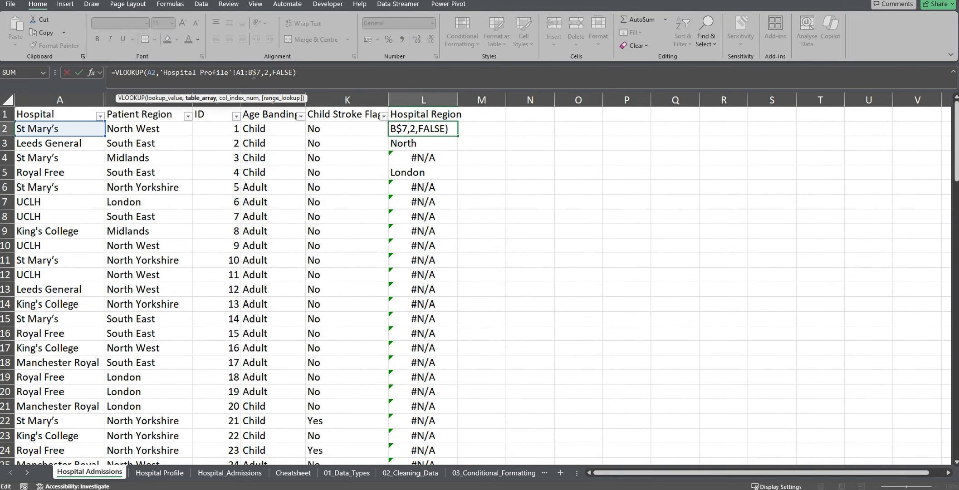
left_click(241, 72)
type("$")
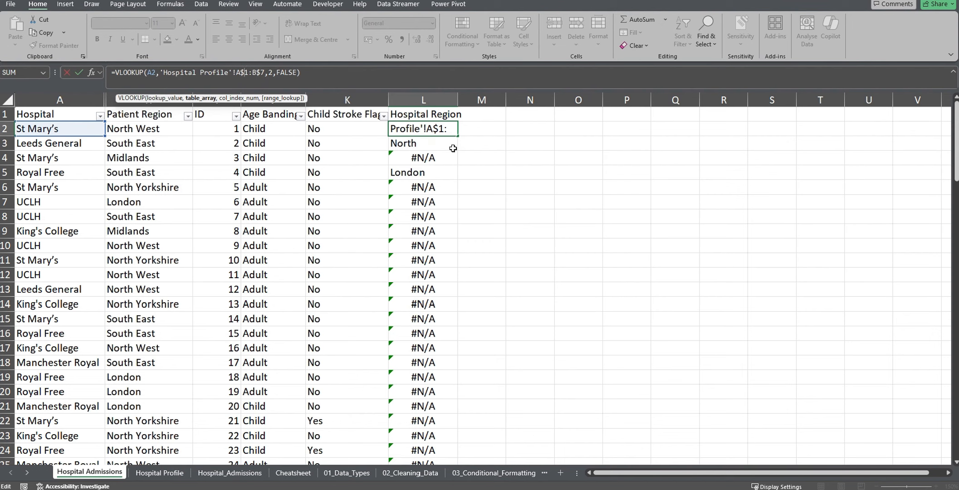
key("Return")
key("Up")
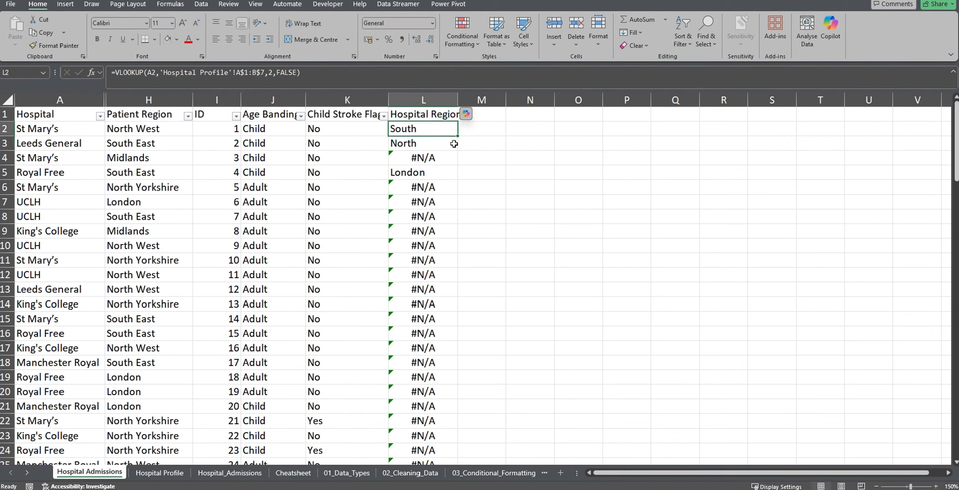
double_click(459, 137)
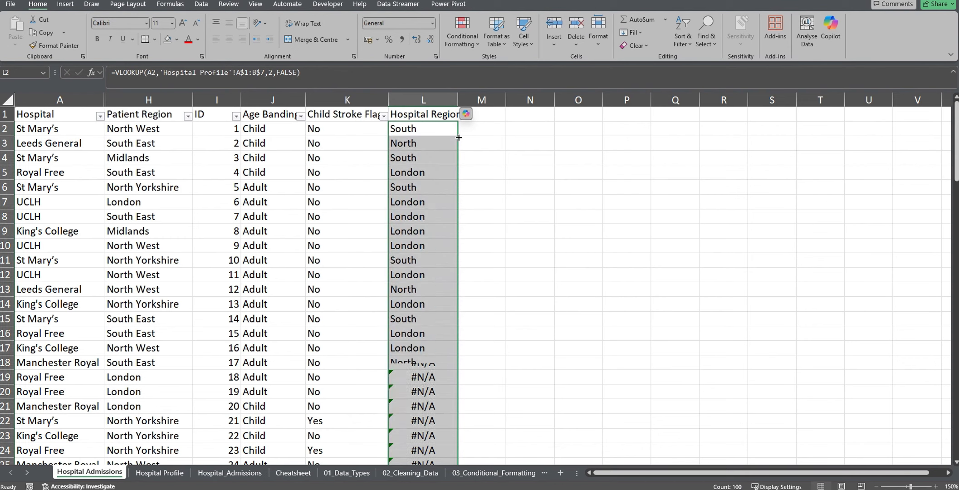
Check the table array references in L3 to L7 and review the Hospital Region values down to the last row.
left_click(415, 142)
left_click(417, 159)
left_click(418, 175)
left_click(417, 187)
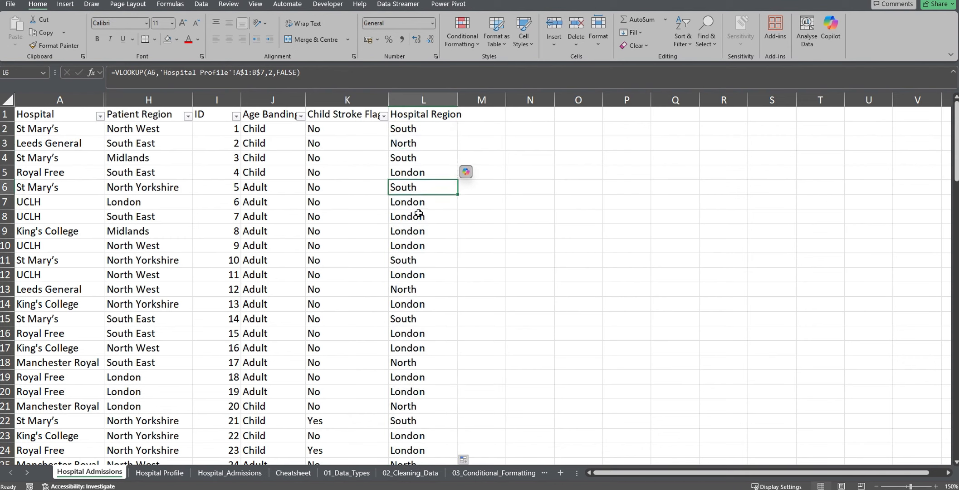
left_click(420, 202)
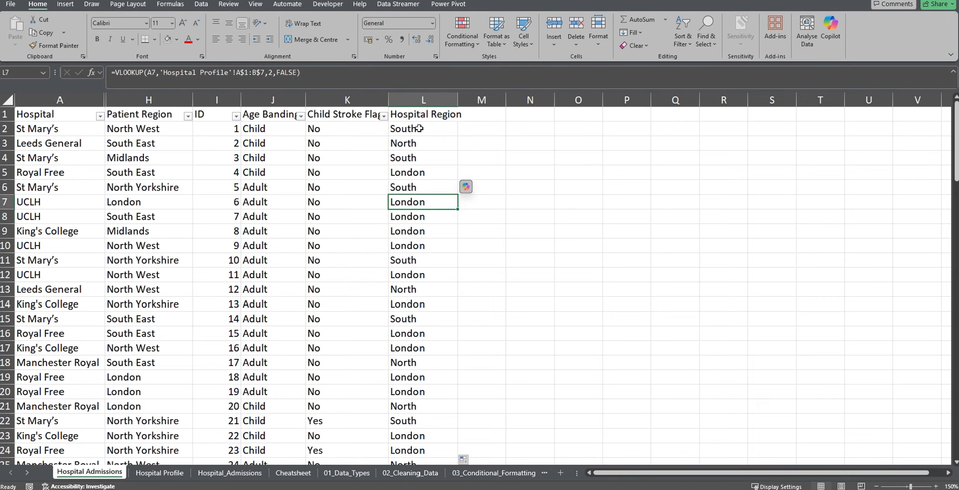
scroll(417, 197, "down", 6)
scroll(417, 197, "down", 20)
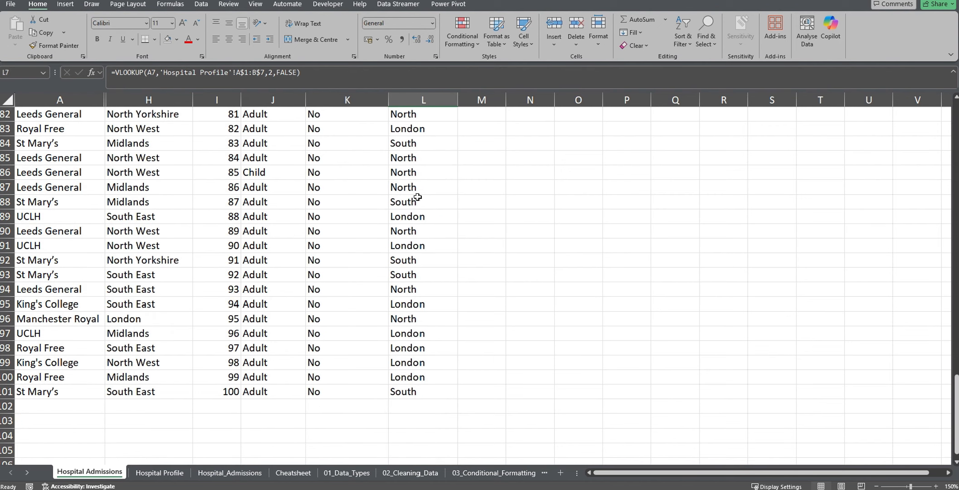
scroll(418, 197, "up", 20)
scroll(418, 197, "up", 6)
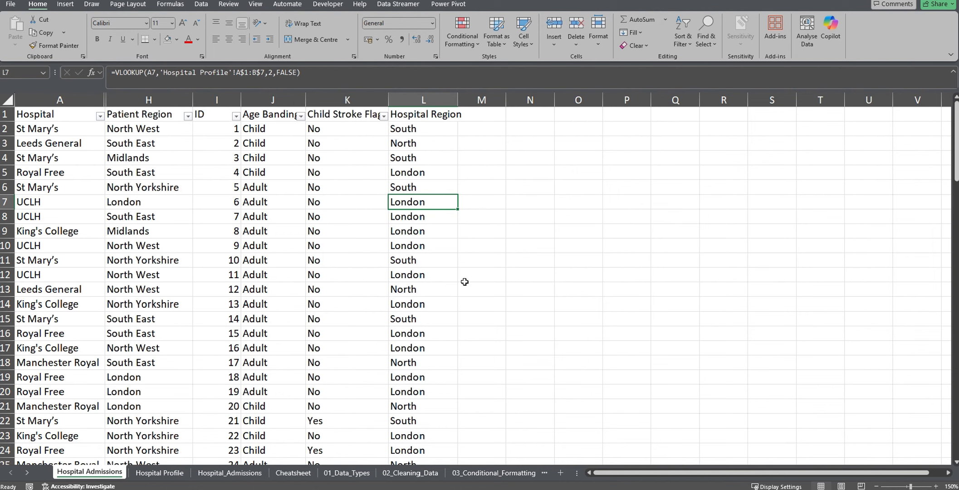
Compare several Patient Region entries in column H with the Hospital Region values in column L.
scroll(465, 282, "down", 3)
scroll(464, 280, "up", 3)
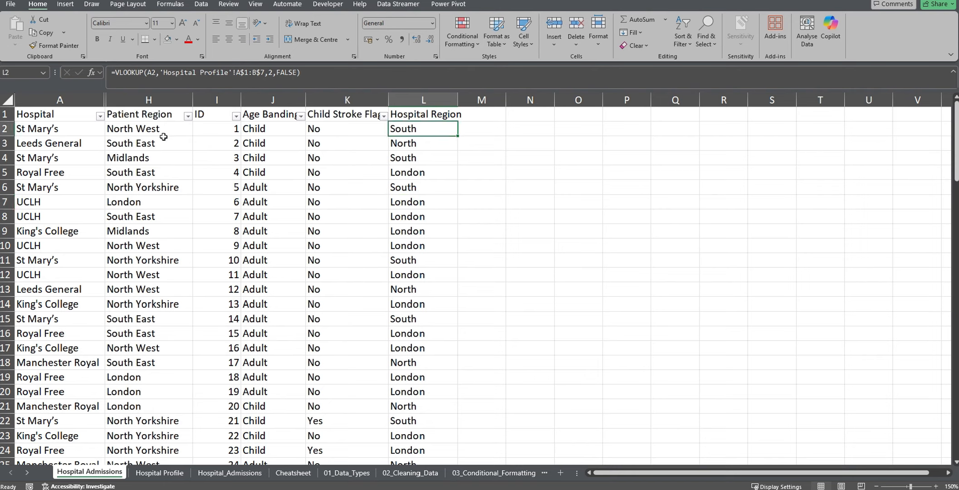
left_click(136, 145)
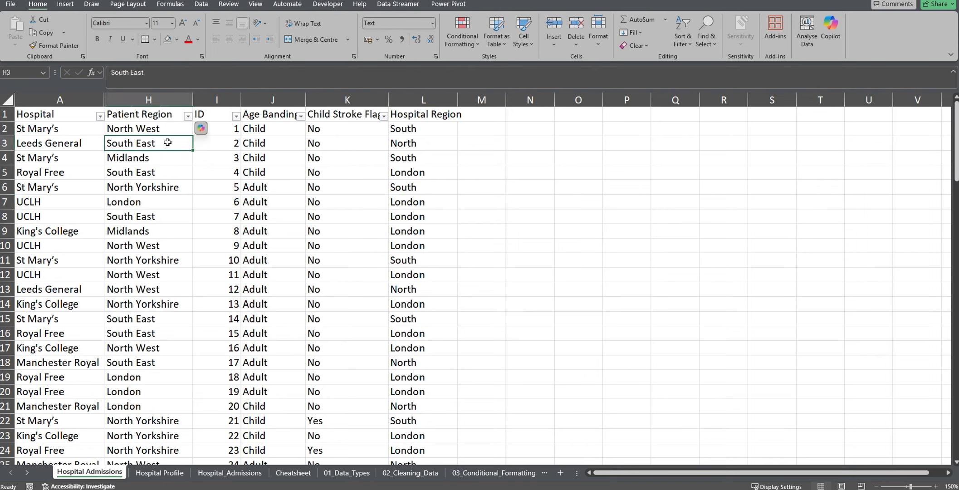
left_click(407, 147)
left_click(152, 262)
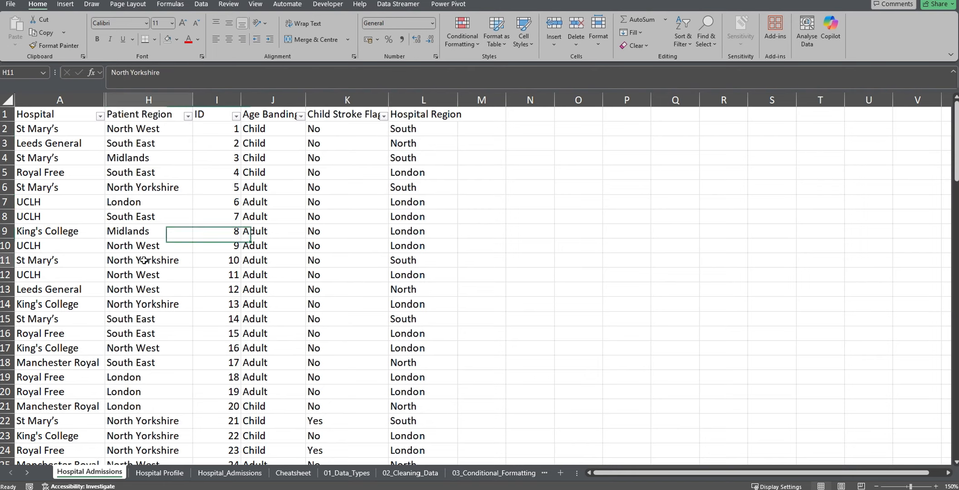
left_click(432, 247)
left_click(157, 389)
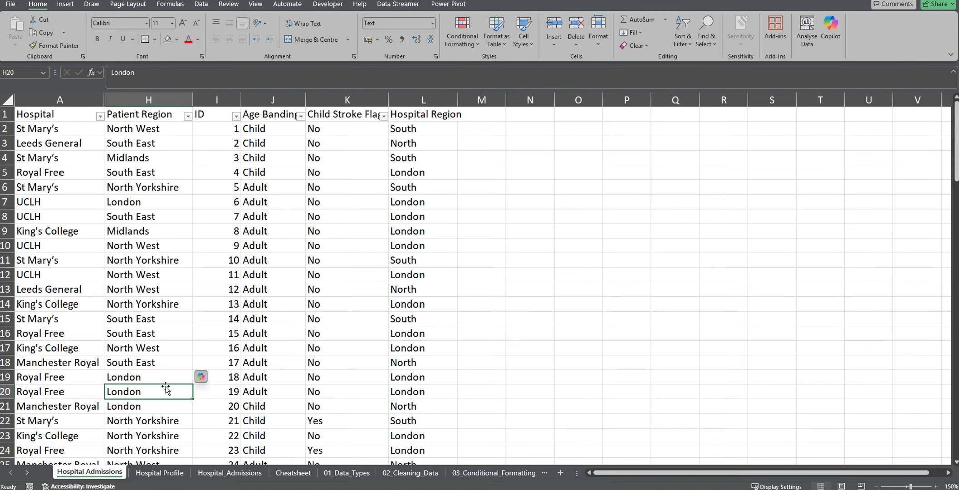
left_click(437, 140)
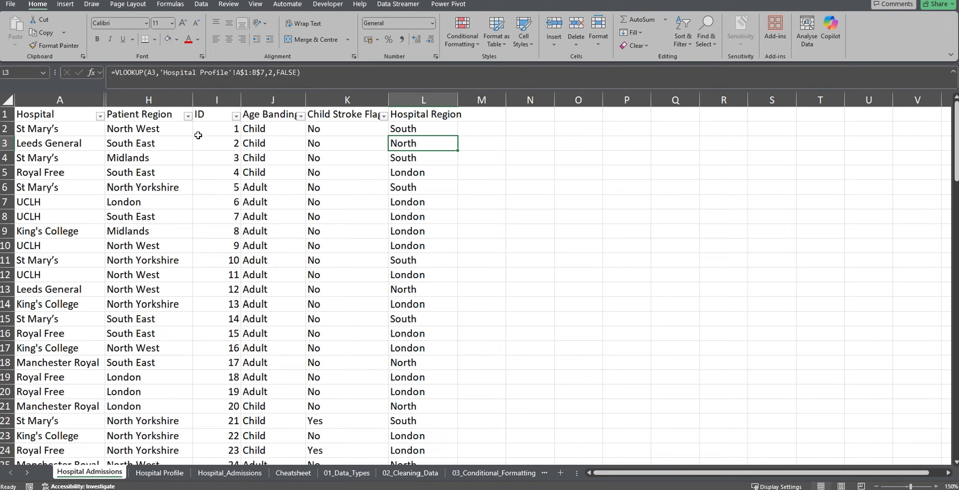
Add the header In Region Activity in cell M1, beside Hospital Region.
left_click(478, 118)
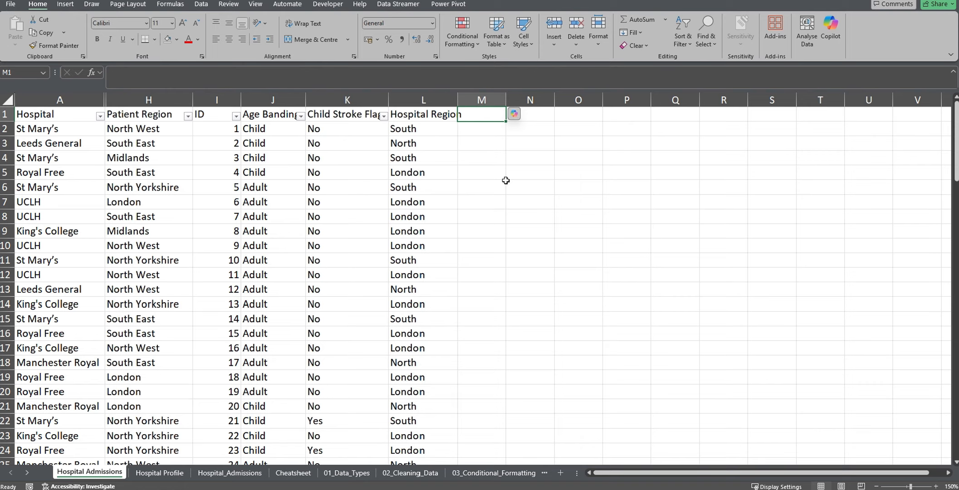
type("In Region Actt")
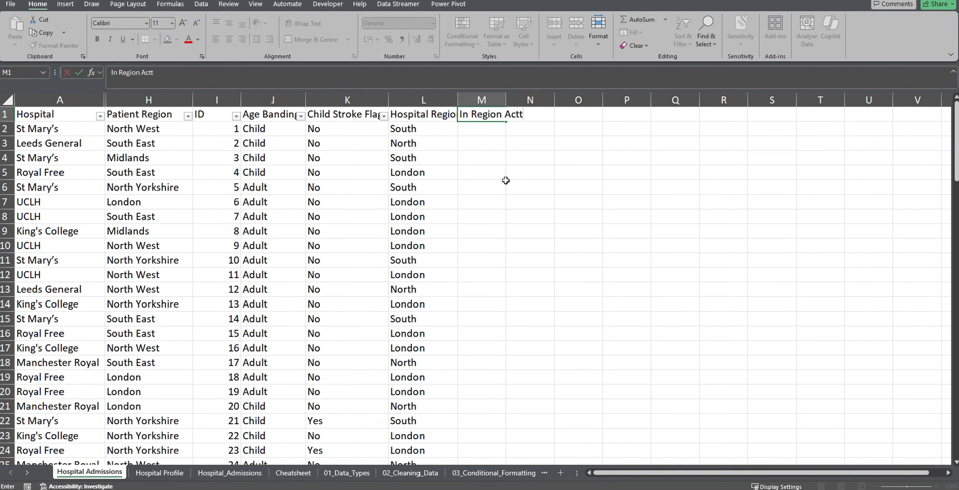
key("BackSpace")
type("ivity")
key("Return")
Enter a SEARCH formula in M2 that looks for the hospital region in L2 within the patient region in H2.
type("=")
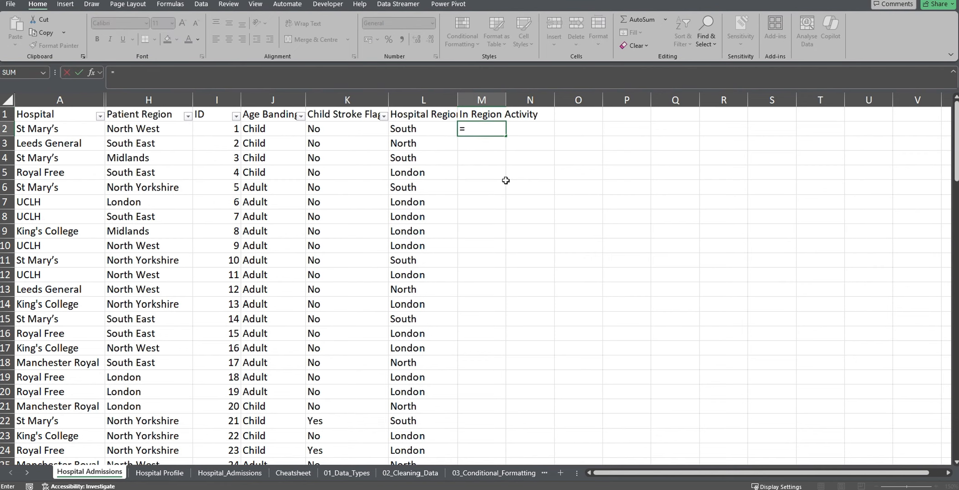
type("Search")
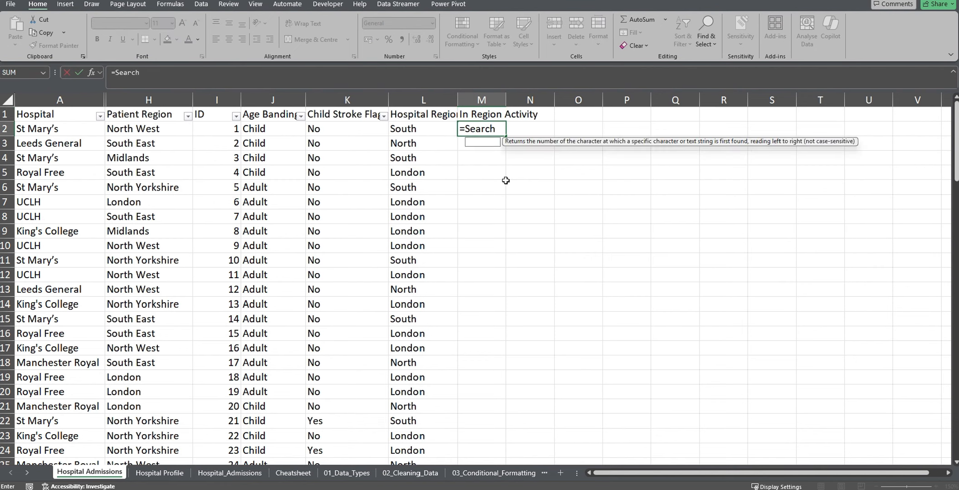
type("(")
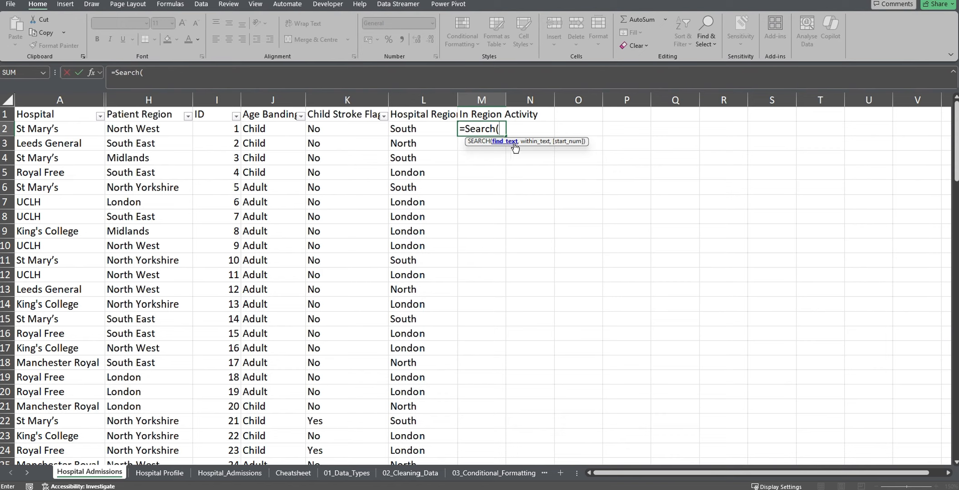
left_click(429, 130)
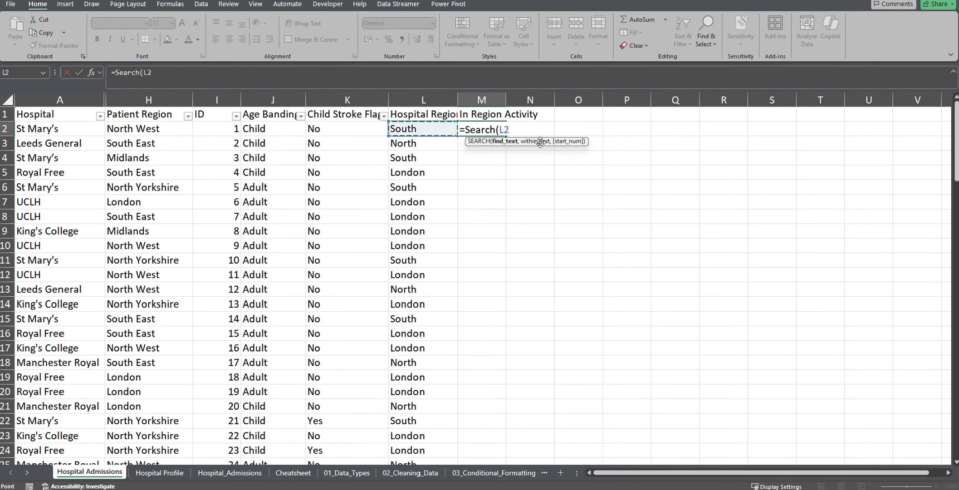
type(",")
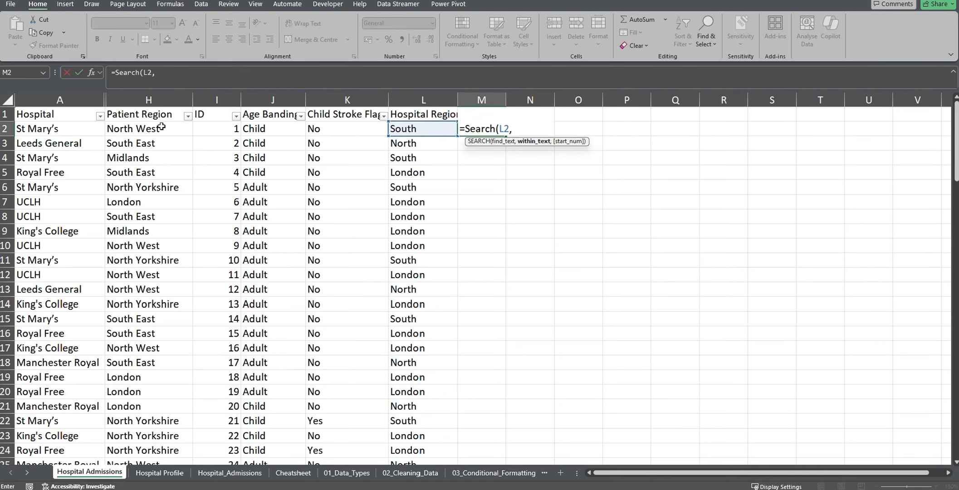
left_click(161, 129)
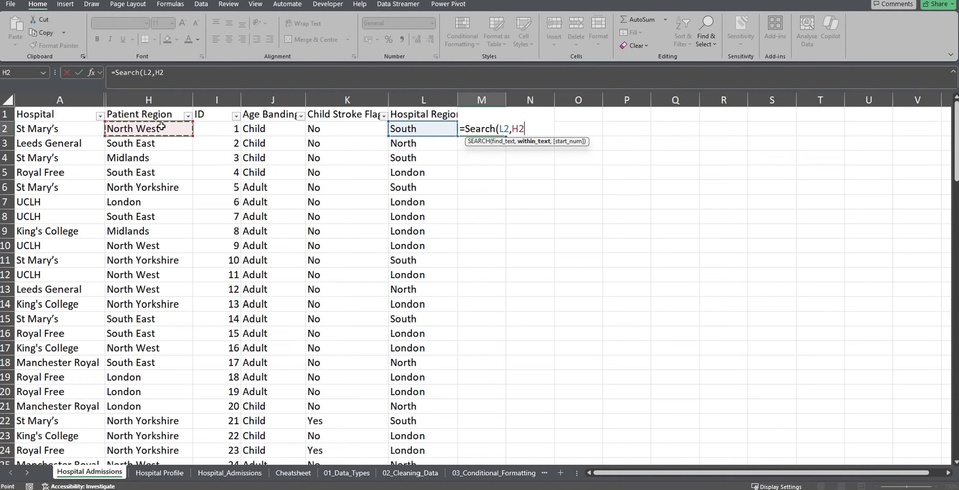
type(")")
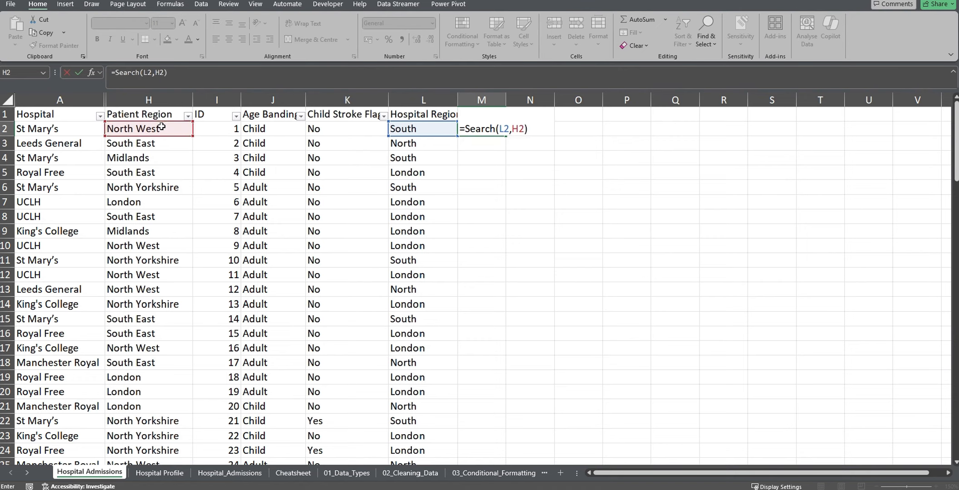
key("Return")
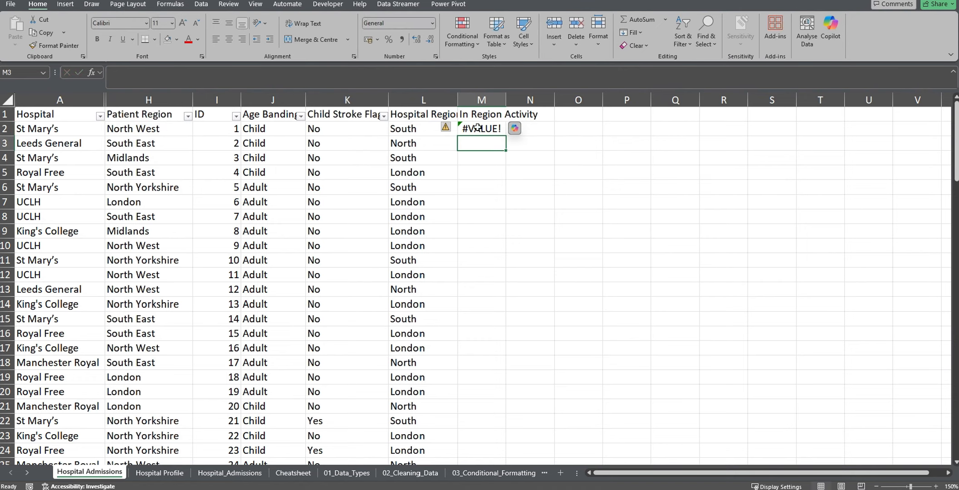
Fill the SEARCH formula from M2 down to M15 and check the results in M7 and M15.
left_click(477, 128)
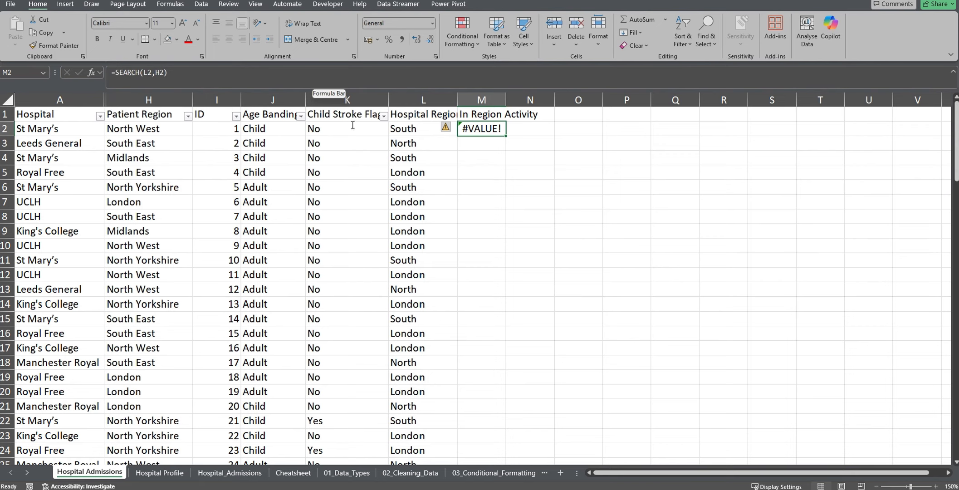
left_click_drag(505, 135, 499, 321)
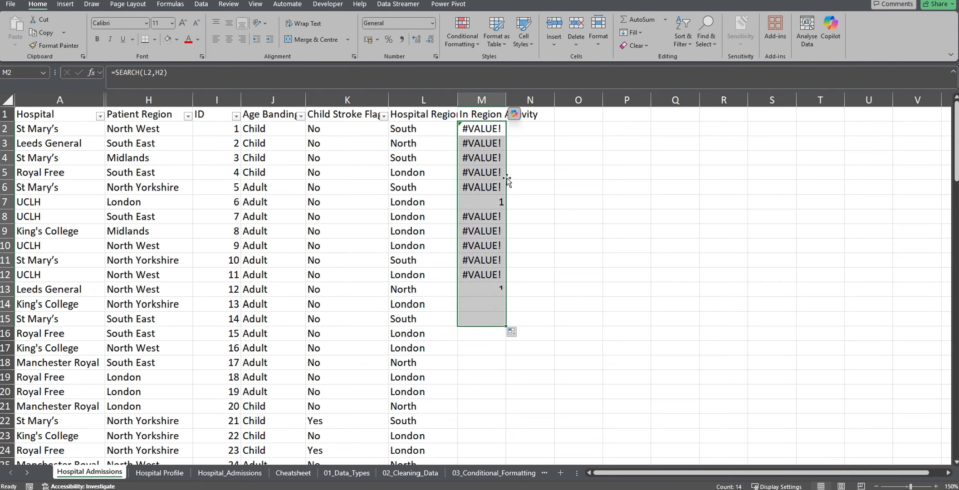
left_click(495, 201)
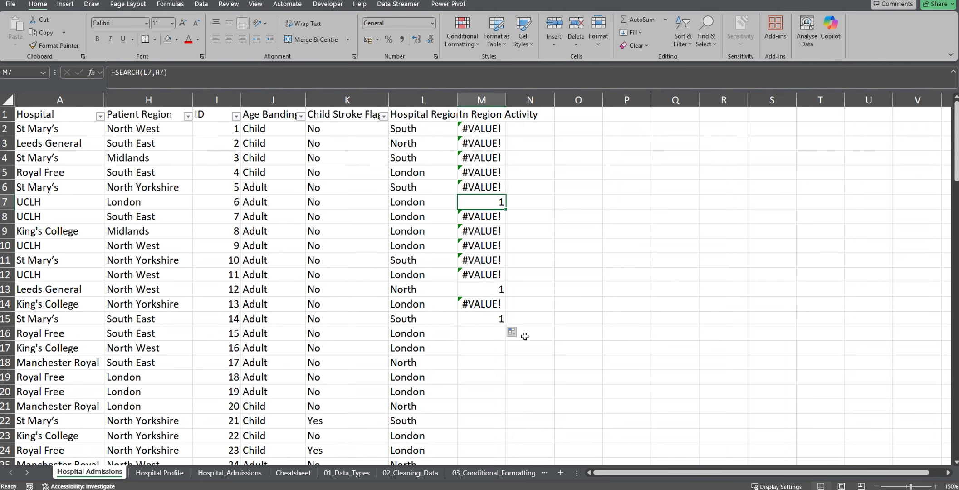
left_click(492, 323)
Wrap the SEARCH formula in M2 in IFERROR so that it returns "Out of Region" when the hospital region is not found.
left_click(481, 128)
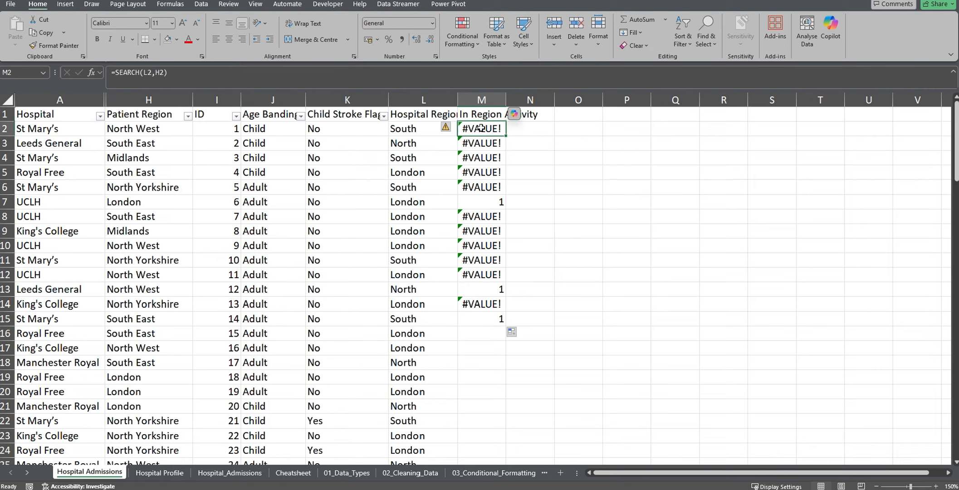
key("F2")
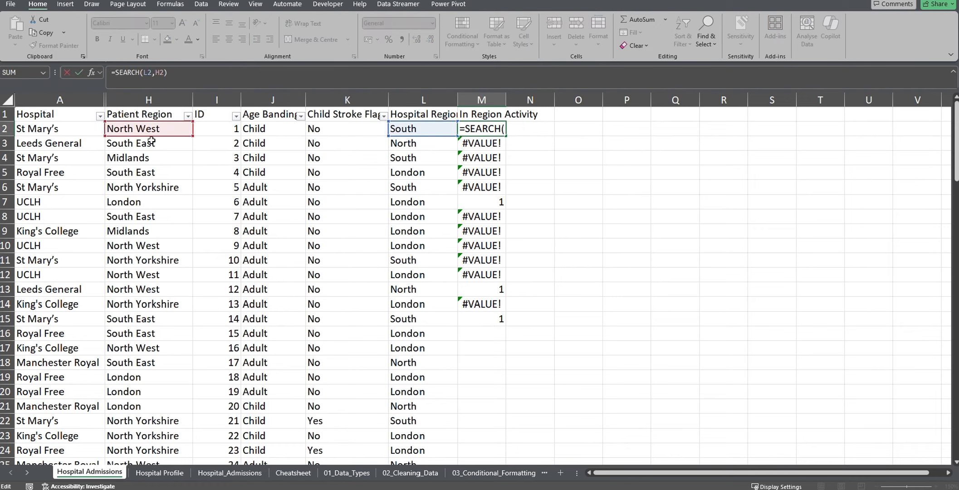
type("IFERROR")
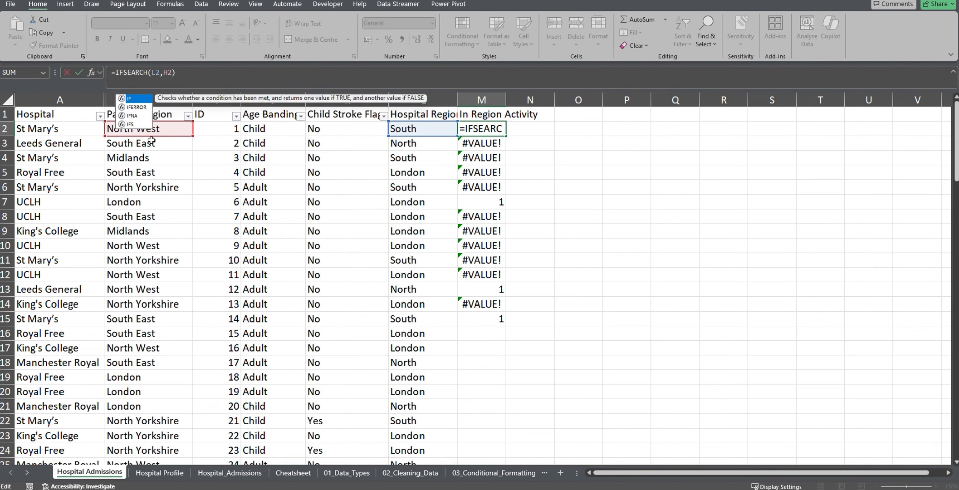
type("(")
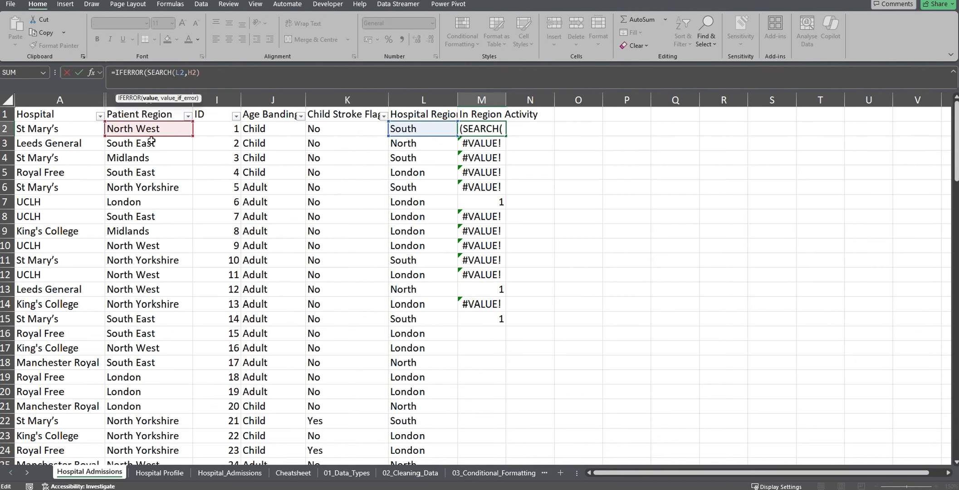
left_click(217, 72)
type(",\"Out of ")
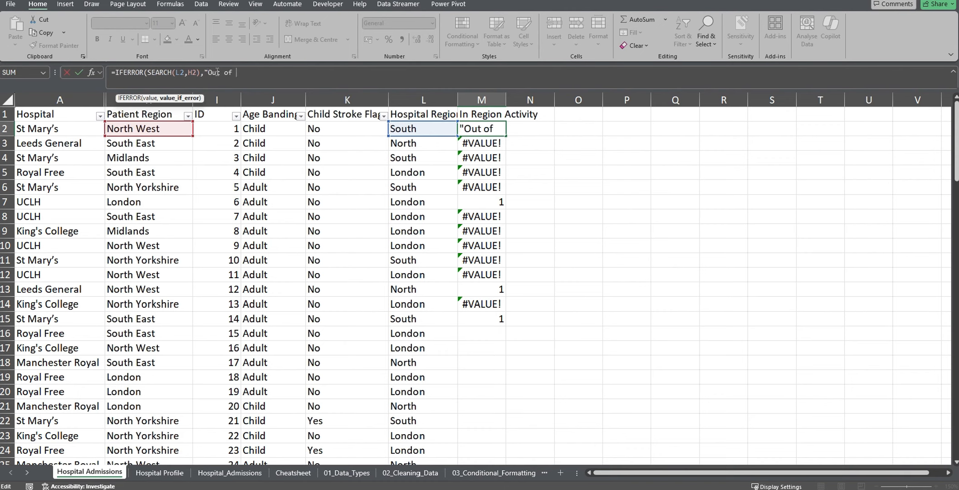
type("Region\")")
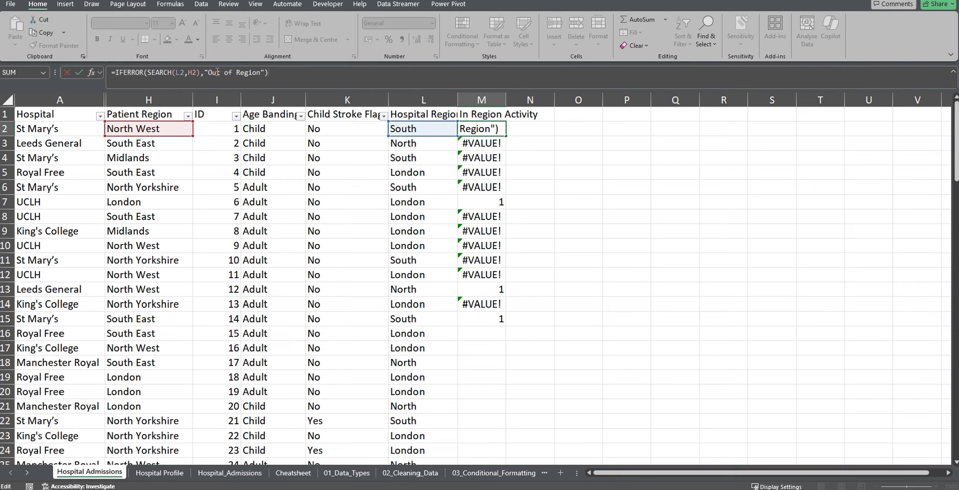
key("Return")
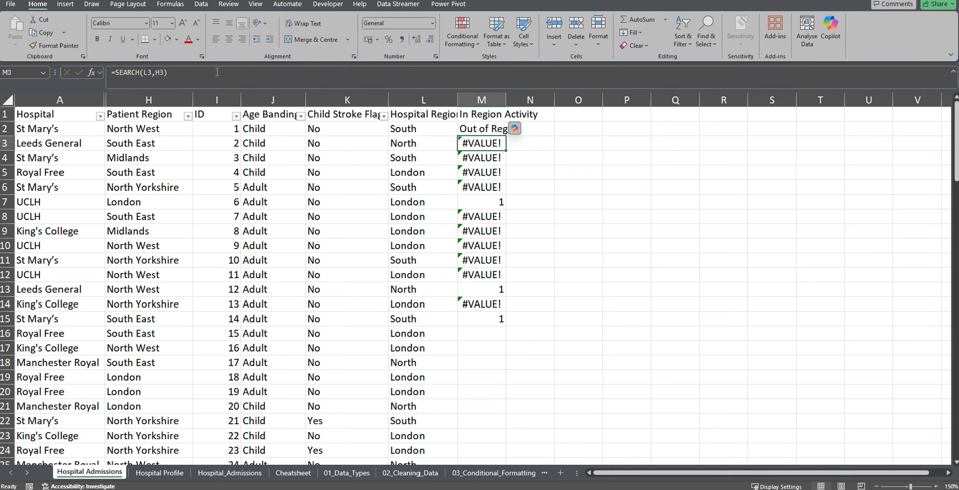
key("Up")
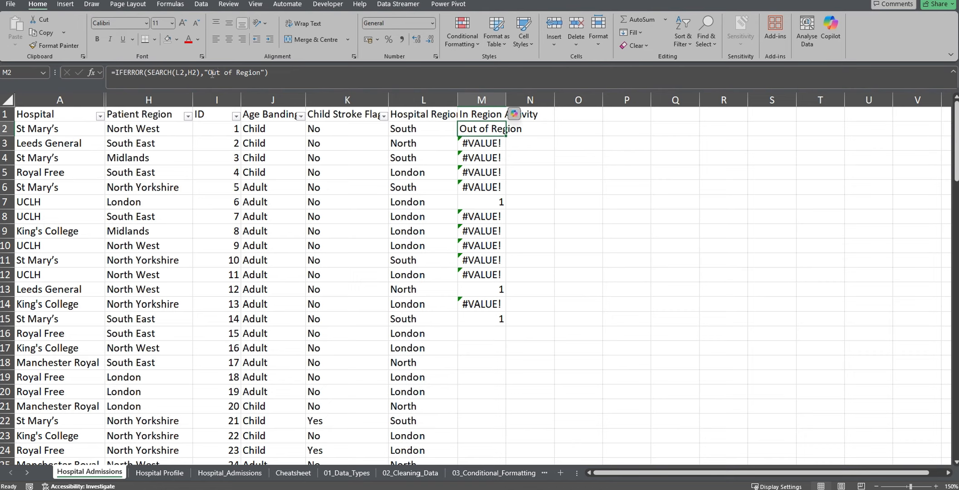
Copy the IFERROR formula from M2 down the In Region Activity column to row 15 and check the filled cells.
double_click(505, 135)
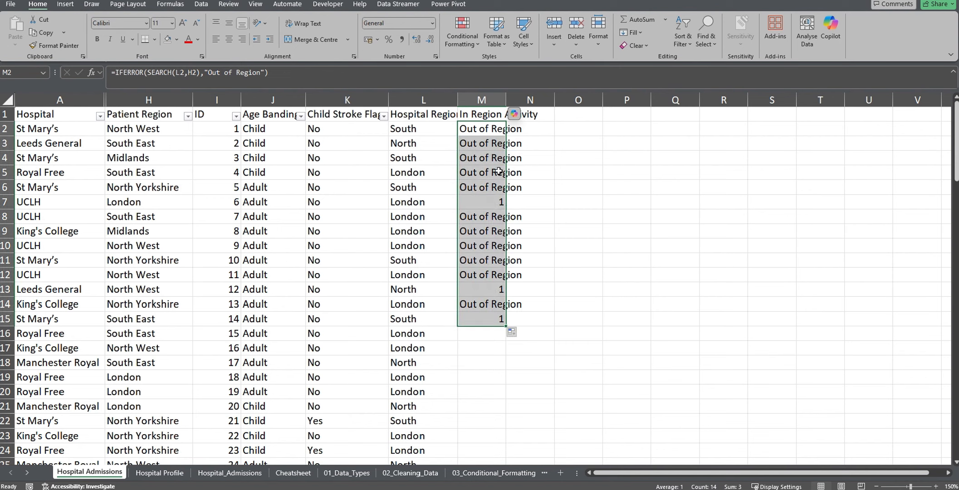
left_click(497, 204)
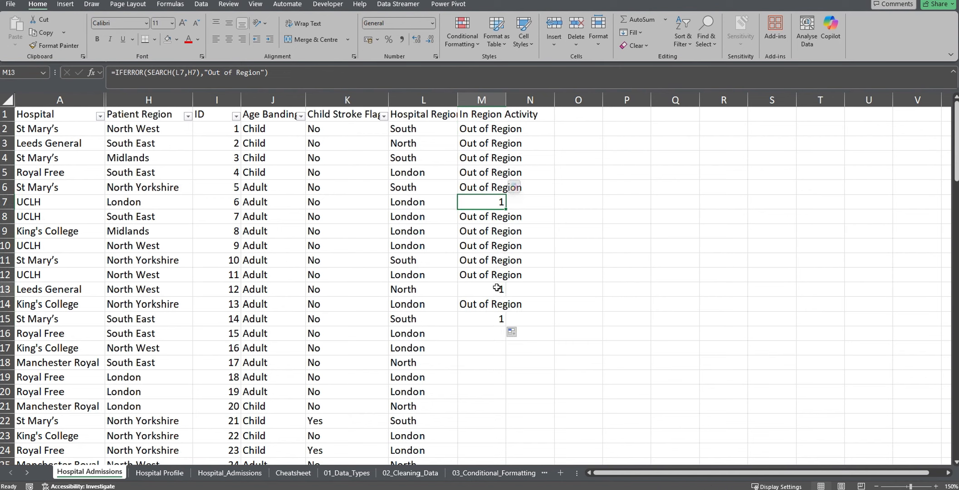
left_click(497, 288)
left_click(489, 321)
left_click(489, 307)
left_click(487, 317)
left_click(485, 306)
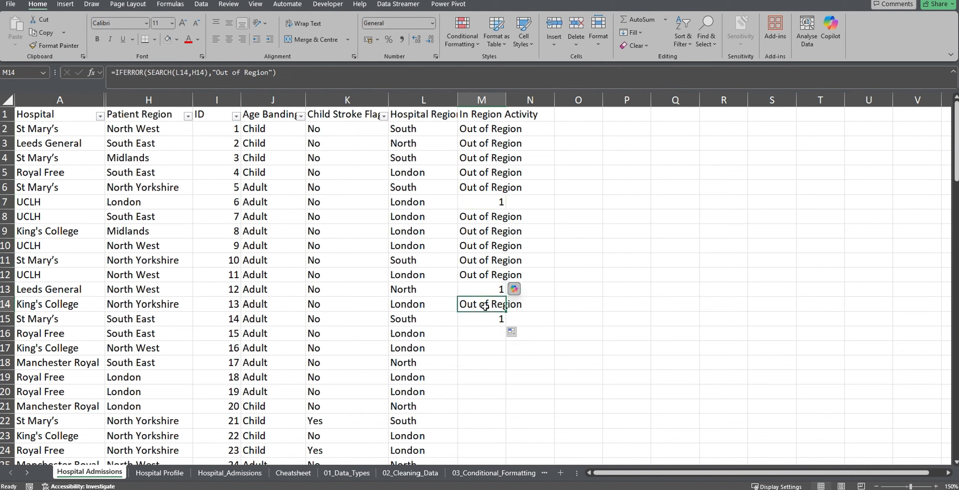
Change the M2 formula to =IF(IFERROR(SEARCH(L2,H2),"Out of Region")=1,"In Region","Out of Region").
left_click(484, 128)
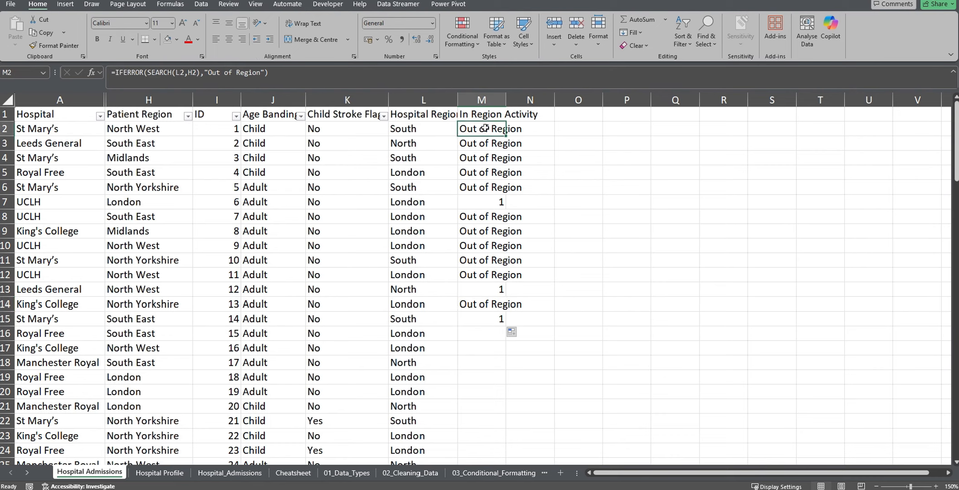
left_click(117, 72)
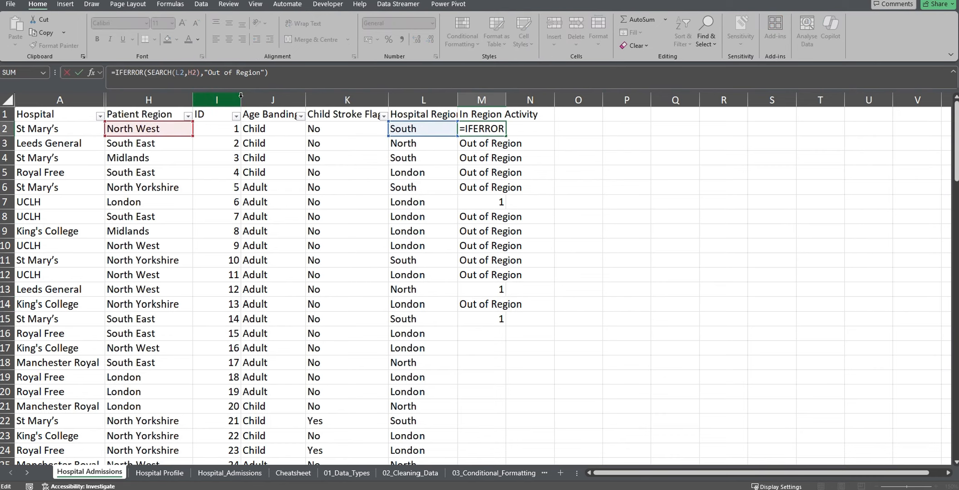
type("If(")
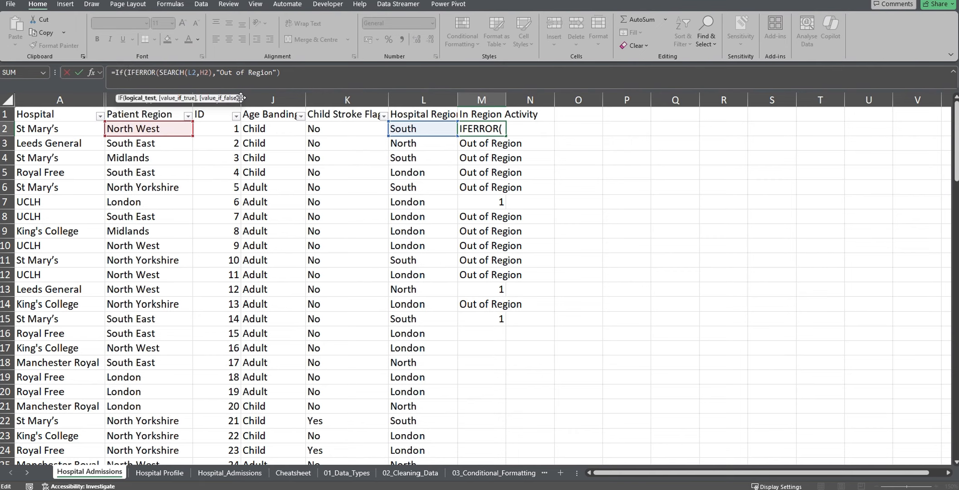
left_click(358, 82)
type("=1,\"In ")
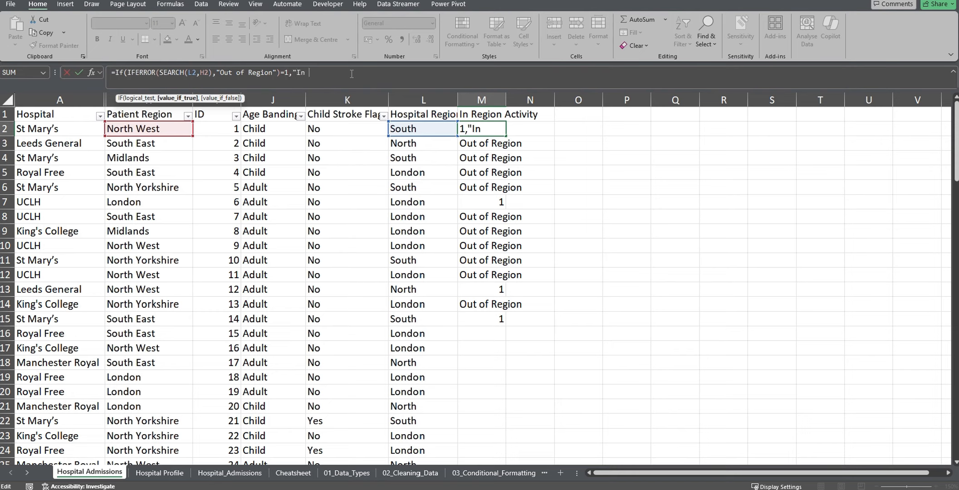
type("Region\",\"Out ")
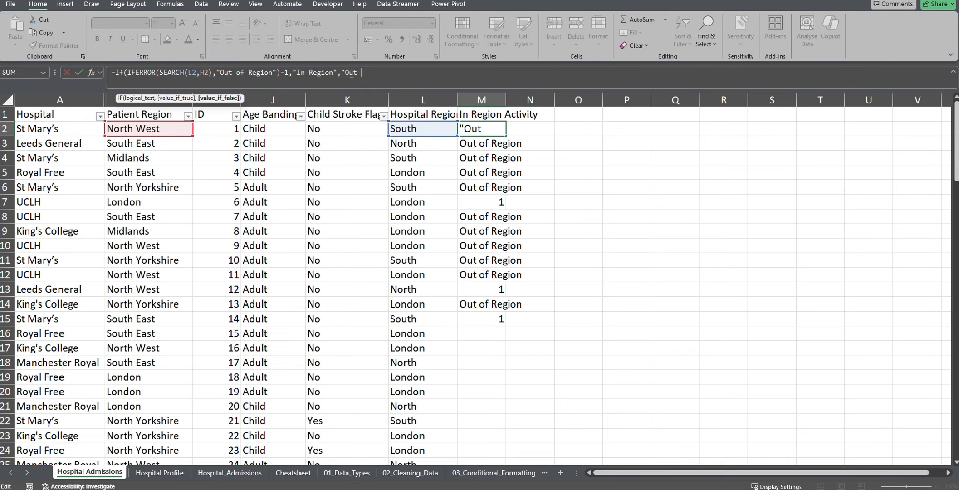
type("of Region\"")
key("Return")
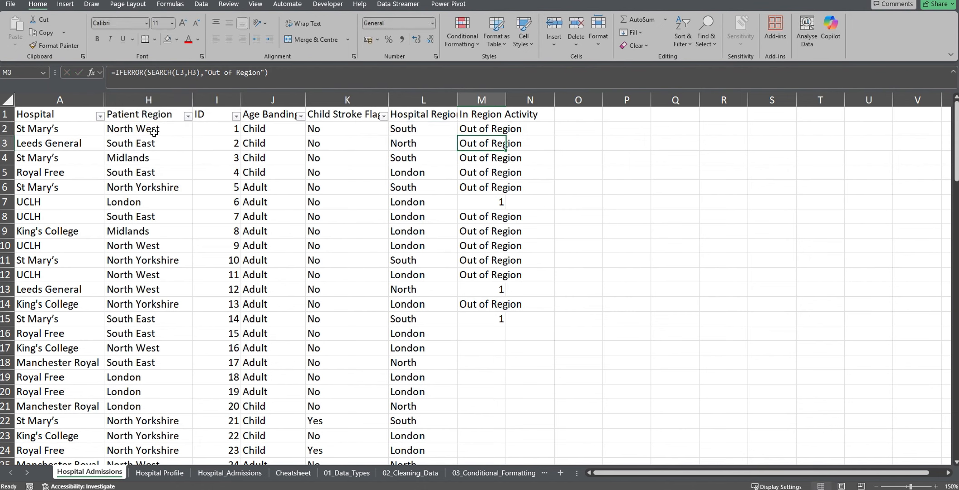
Fill the IF formula from M2 down the whole In Region Activity column to the last data row.
left_click(136, 129)
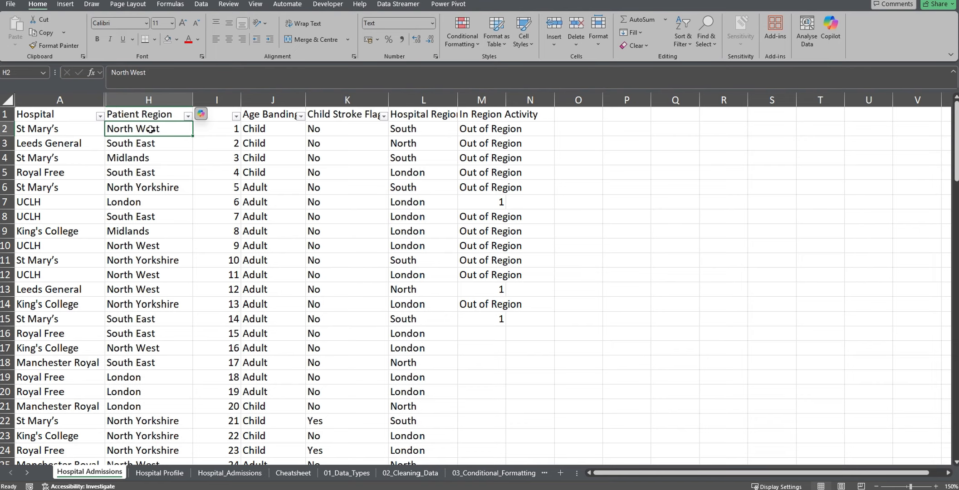
left_click(480, 129)
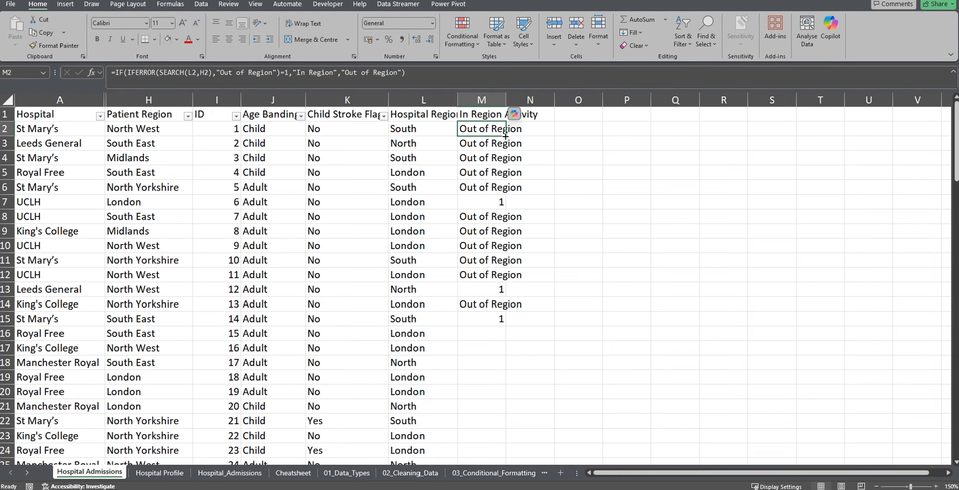
left_click_drag(504, 135, 506, 321)
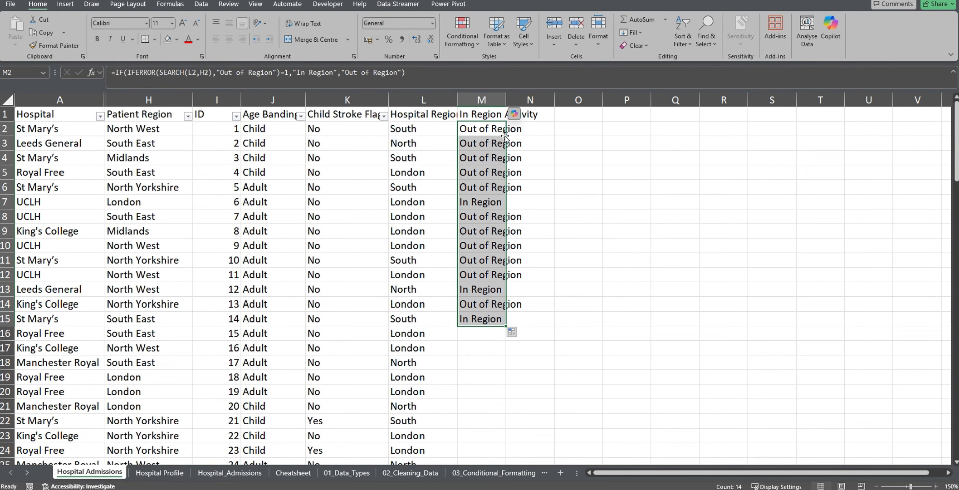
double_click(504, 324)
Remove and reapply the header filters so that the In Region Activity column is included.
left_click(481, 114)
scroll(479, 154, "down", 2)
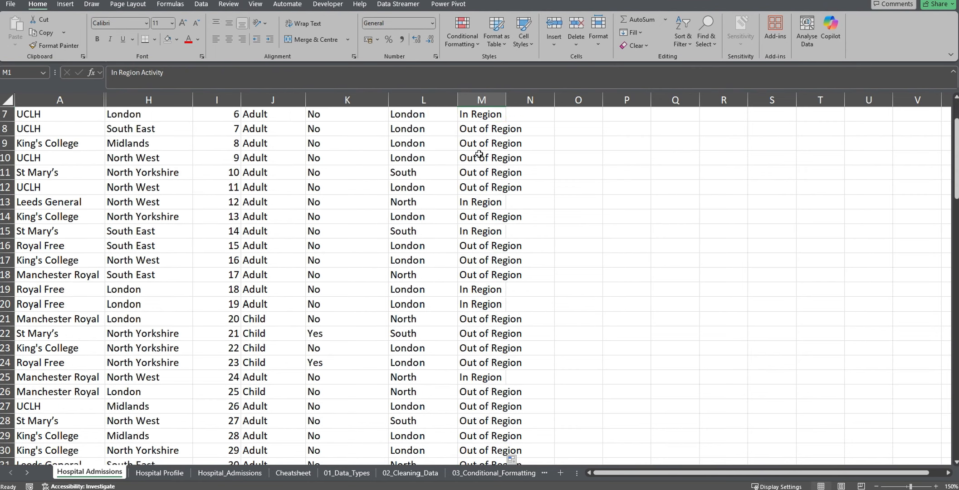
scroll(479, 155, "up", 2)
left_click(682, 40)
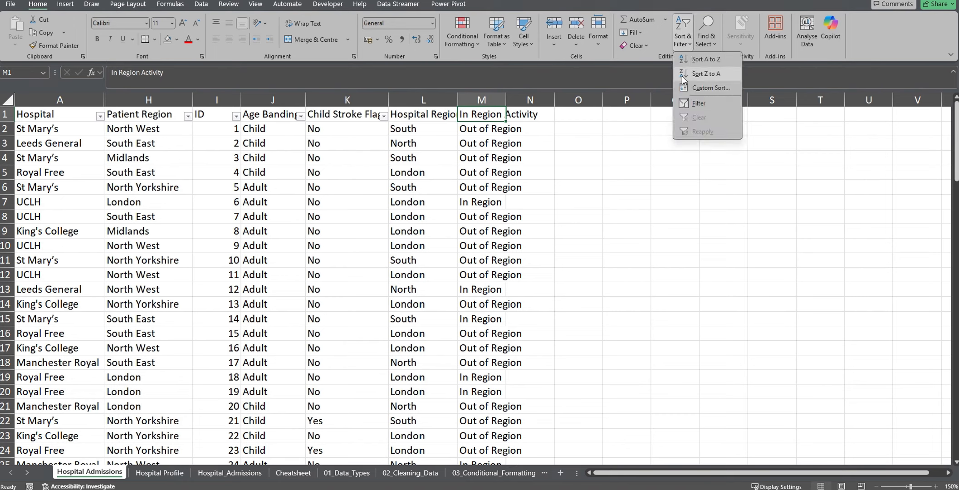
left_click(698, 103)
left_click(682, 37)
left_click(698, 103)
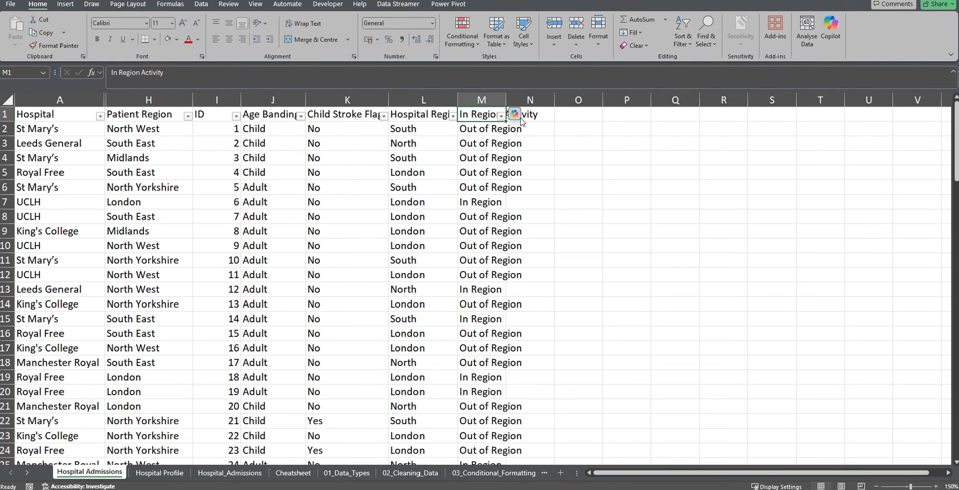
Filter the In Region Activity column to show only the In Region rows.
left_click(501, 116)
left_click(401, 248)
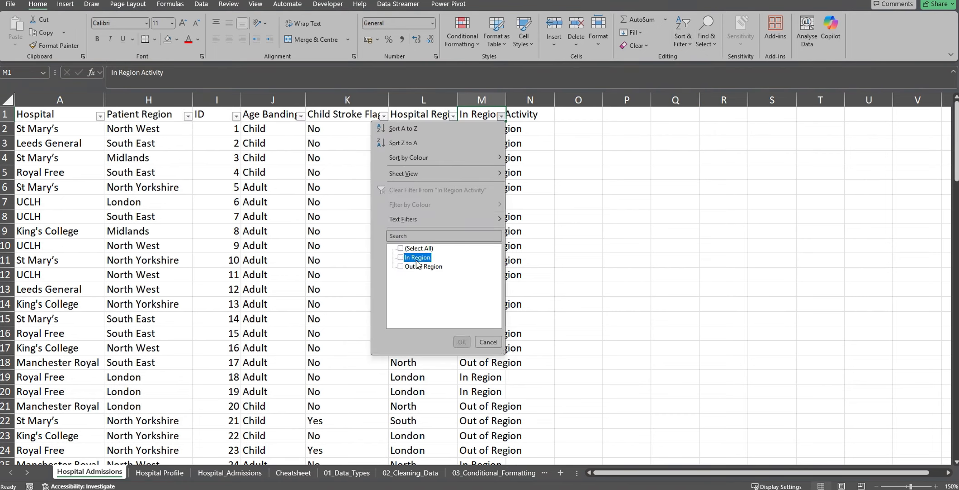
left_click(417, 258)
left_click(461, 342)
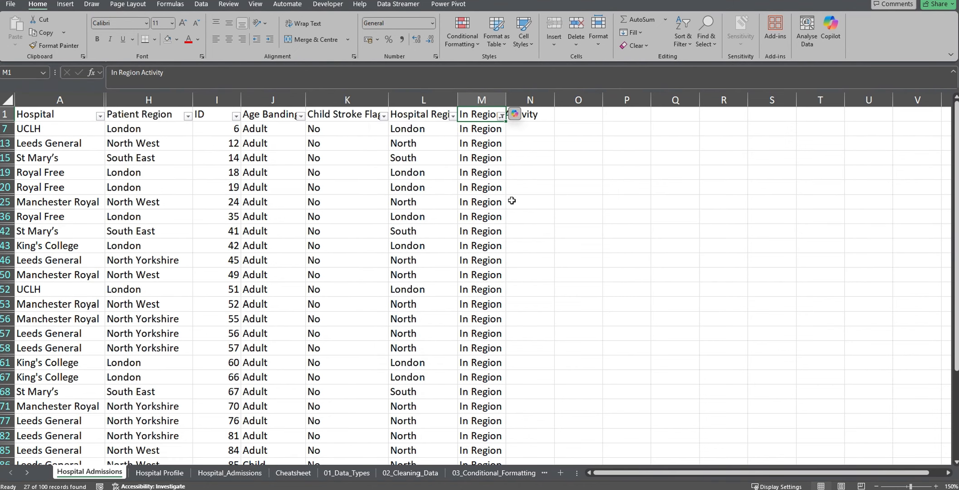
Compare Hospital Region with Patient Region in the first filtered rows to verify the In Region classification.
left_click(411, 129)
left_click(127, 129)
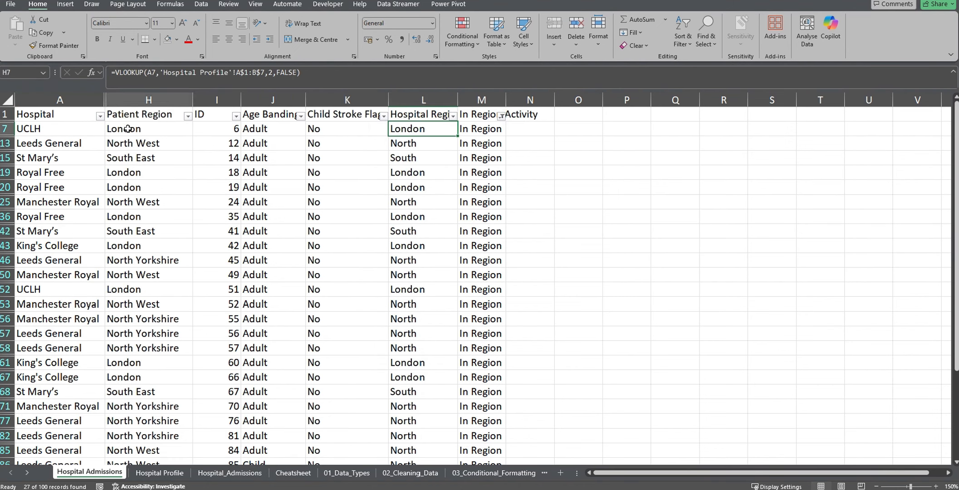
left_click(410, 143)
left_click(122, 143)
left_click(423, 159)
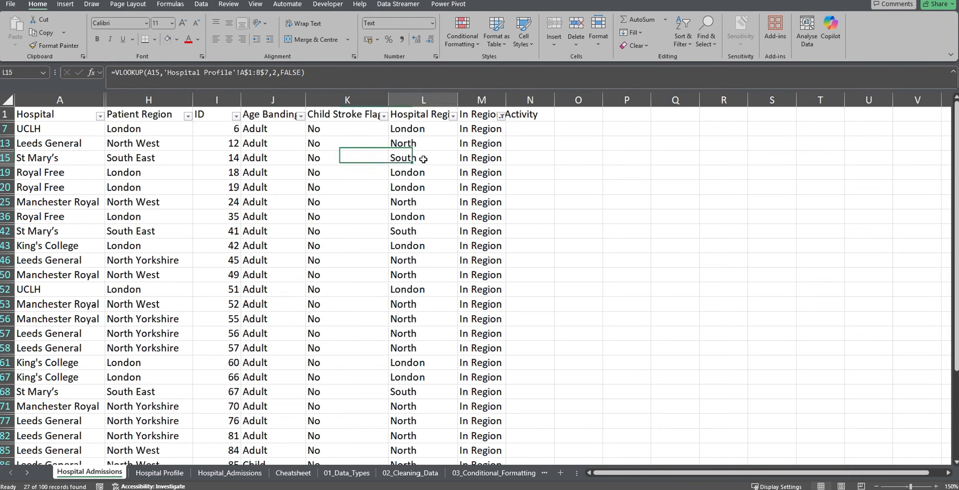
left_click(127, 158)
left_click(422, 172)
left_click(131, 188)
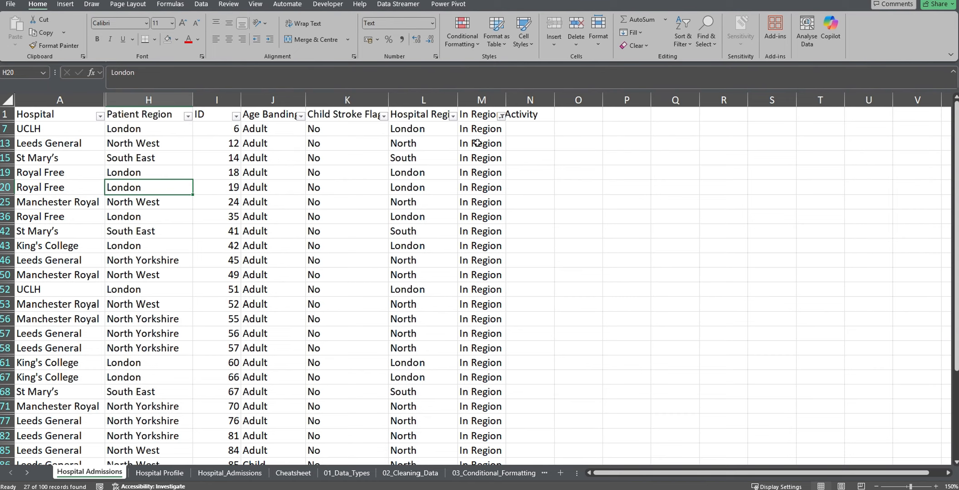
Clear the In Region Activity filter so that all records are shown.
left_click(481, 100)
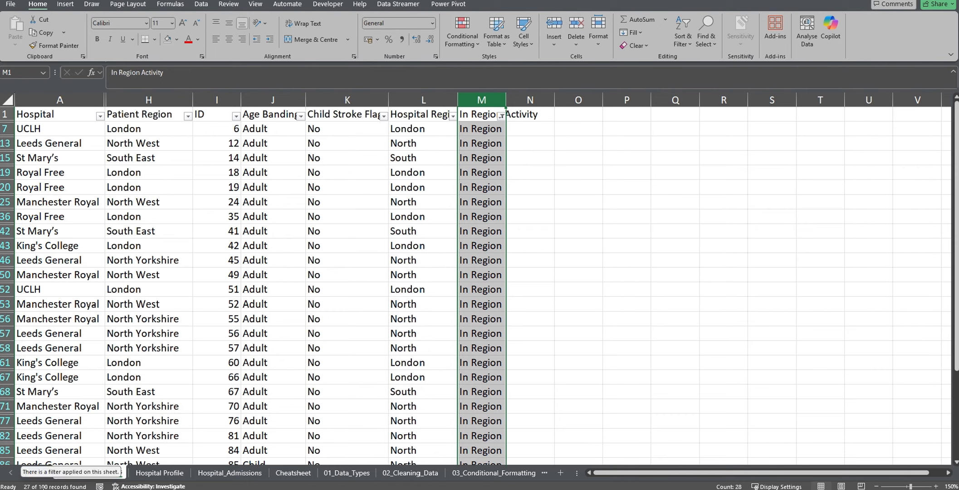
left_click(487, 172)
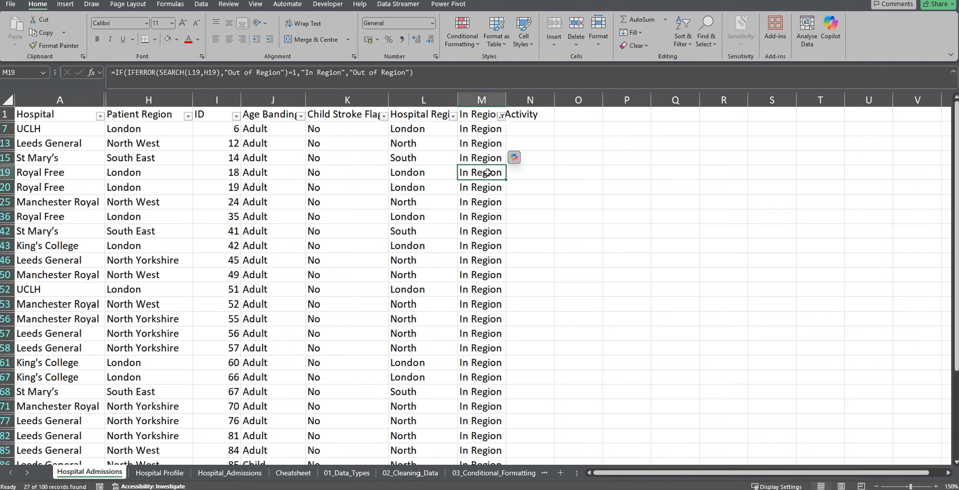
left_click(488, 113)
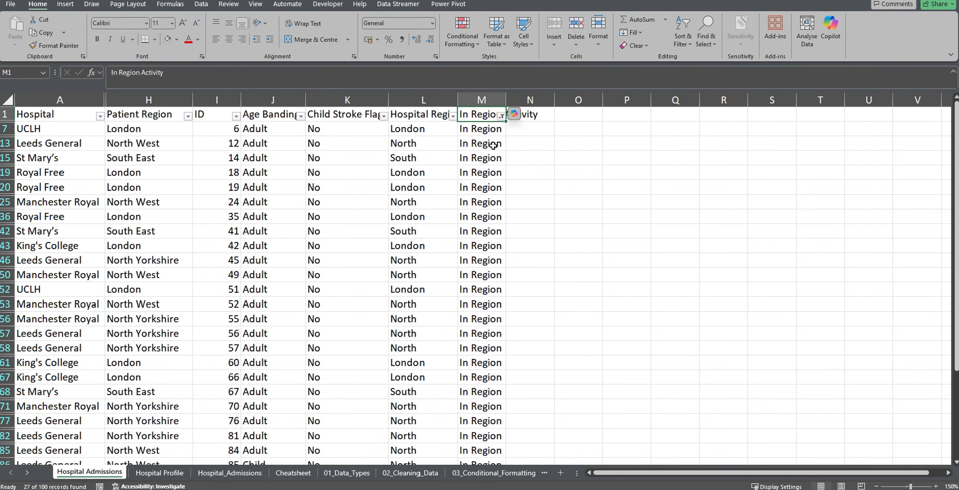
left_click(502, 116)
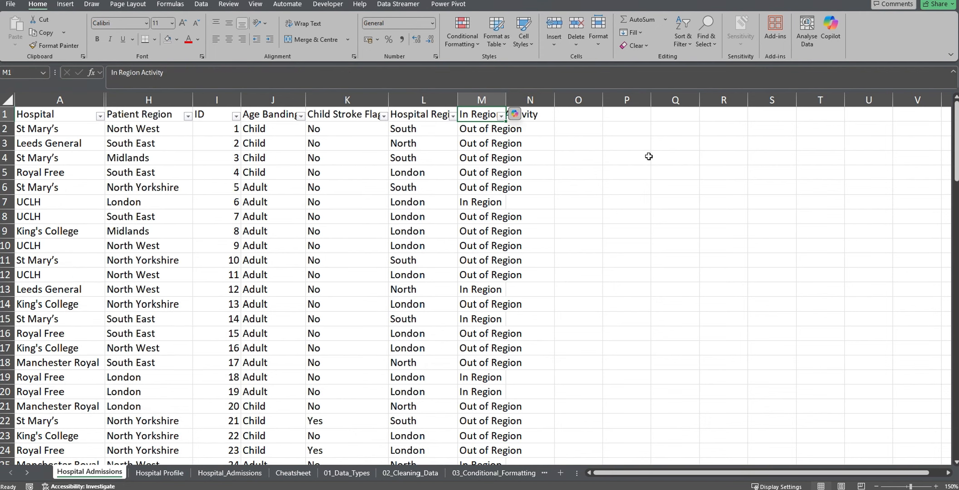
Enter the title "Summary Table" in P4 and widen column P to about three times its width.
left_click(648, 156)
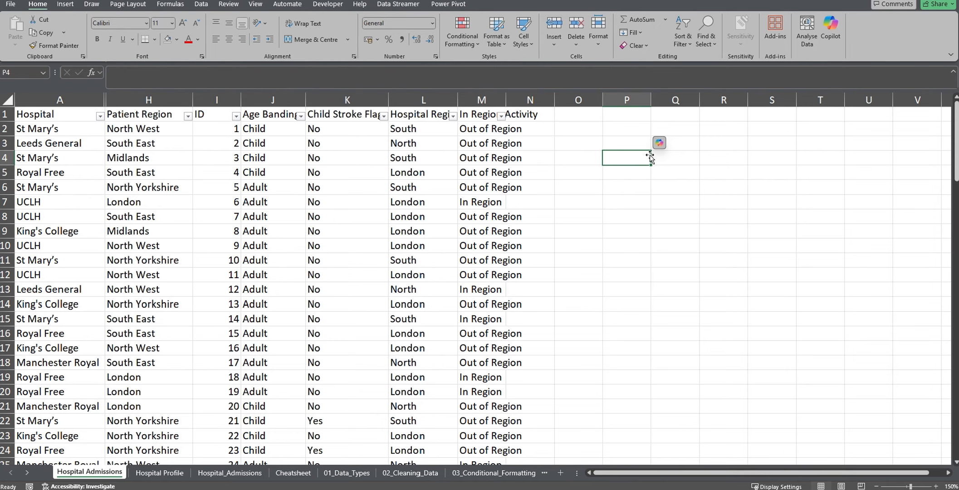
type("SUma")
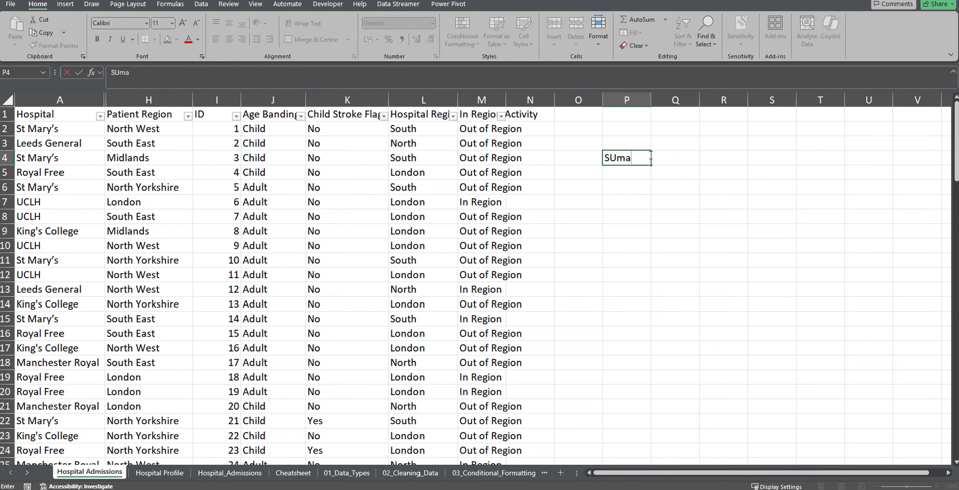
key("BackSpace")
key("BackSpace")
key("BackSpace")
type("ummary Table")
key("Return")
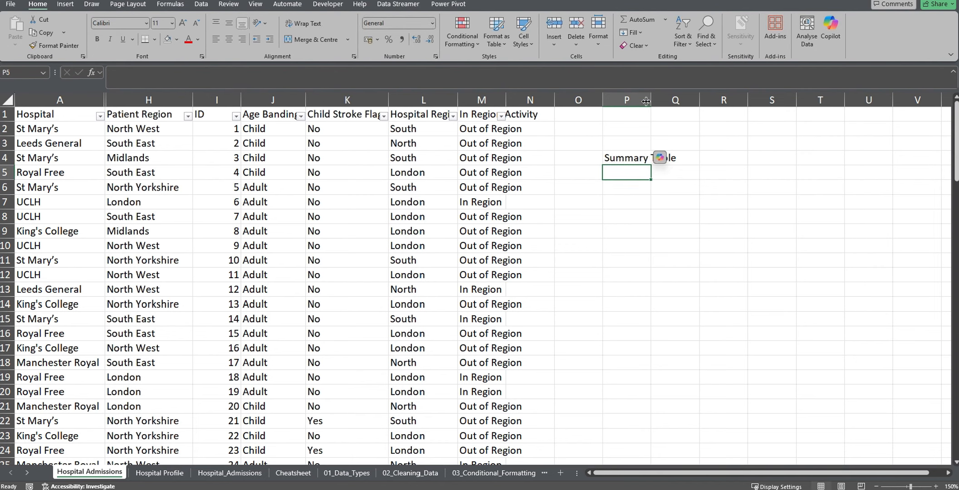
left_click_drag(651, 100, 748, 100)
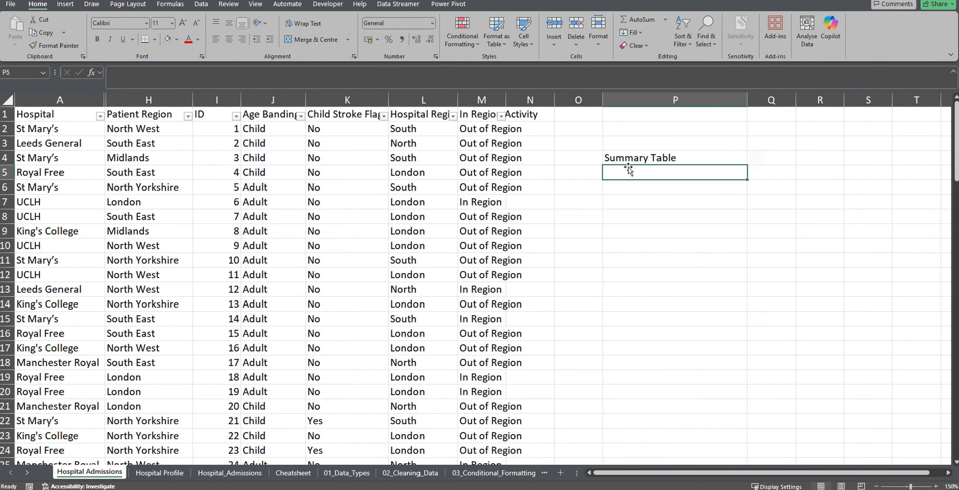
type("=")
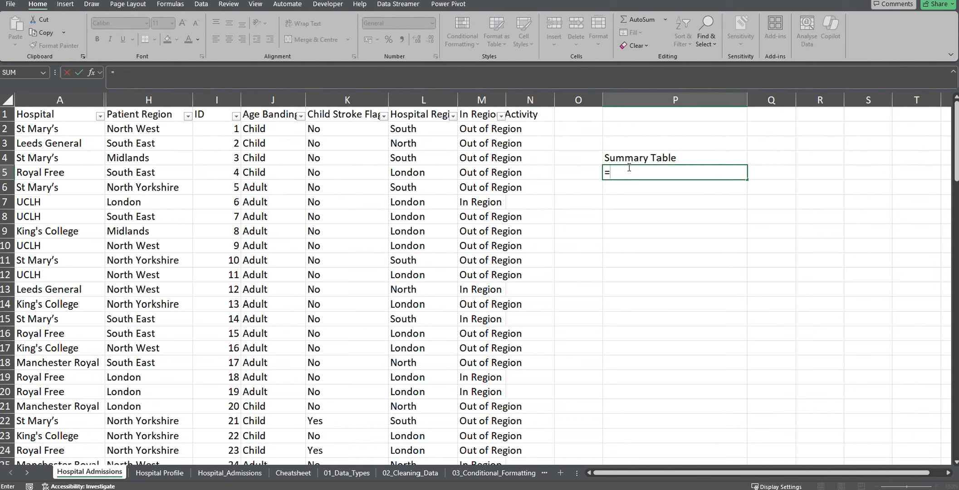
type("Average(")
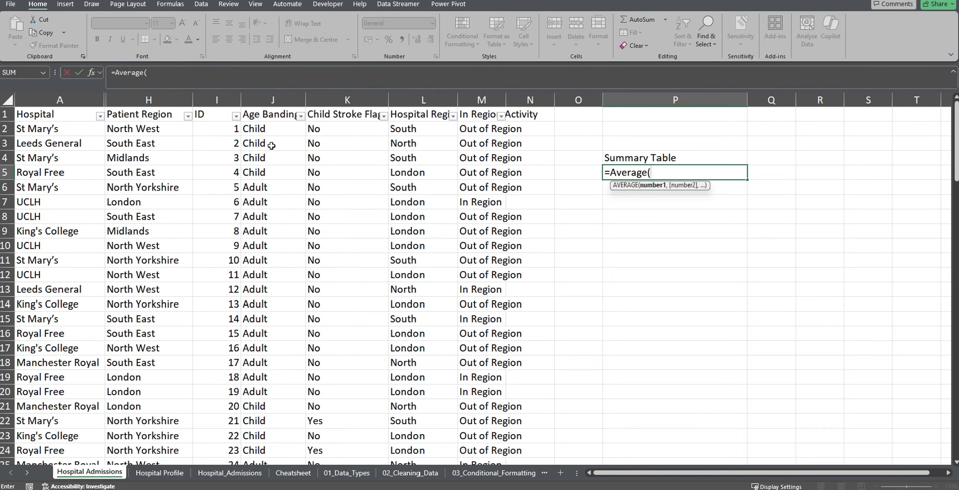
key("BackSpace")
key("BackSpace")
key("BackSpace")
key("BackSpace")
key("BackSpace")
key("BackSpace")
key("BackSpace")
key("BackSpace")
key("BackSpace")
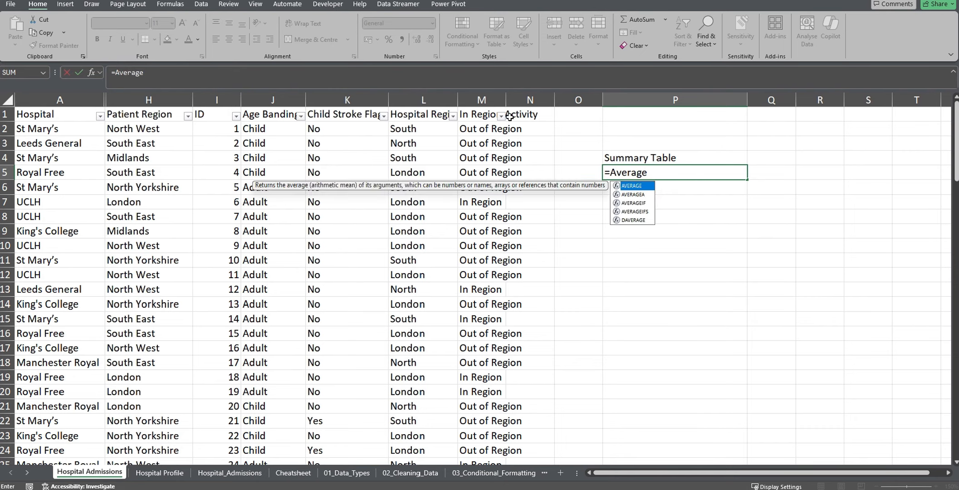
key("Return")
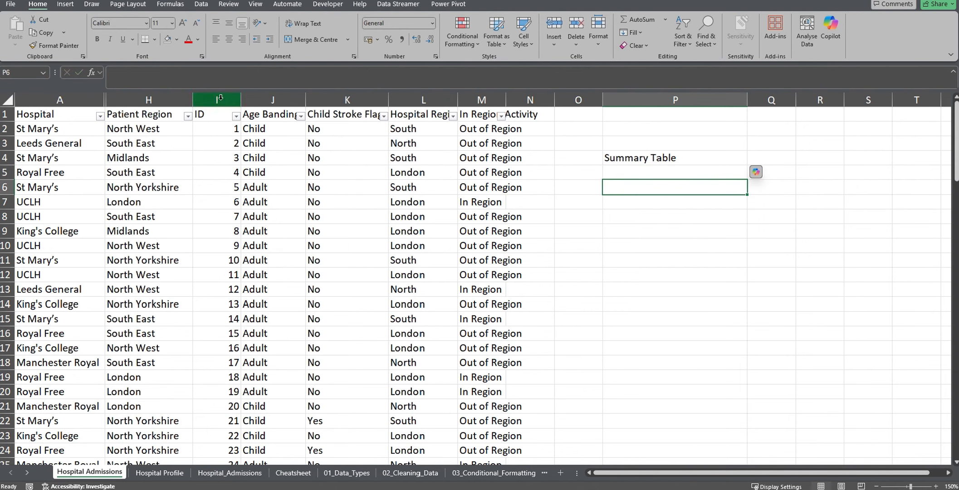
Unhide the columns between Hospital and Patient Region.
left_click_drag(162, 100, 95, 98)
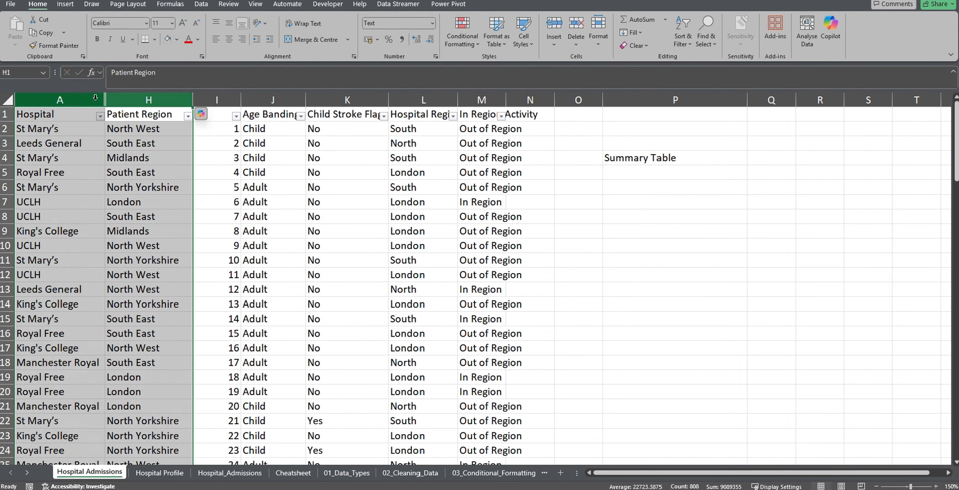
right_click(96, 98)
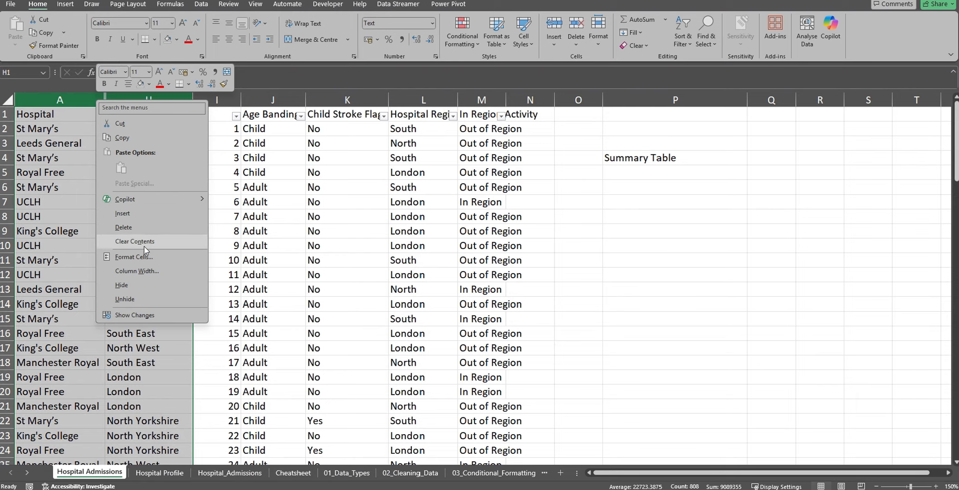
left_click(135, 298)
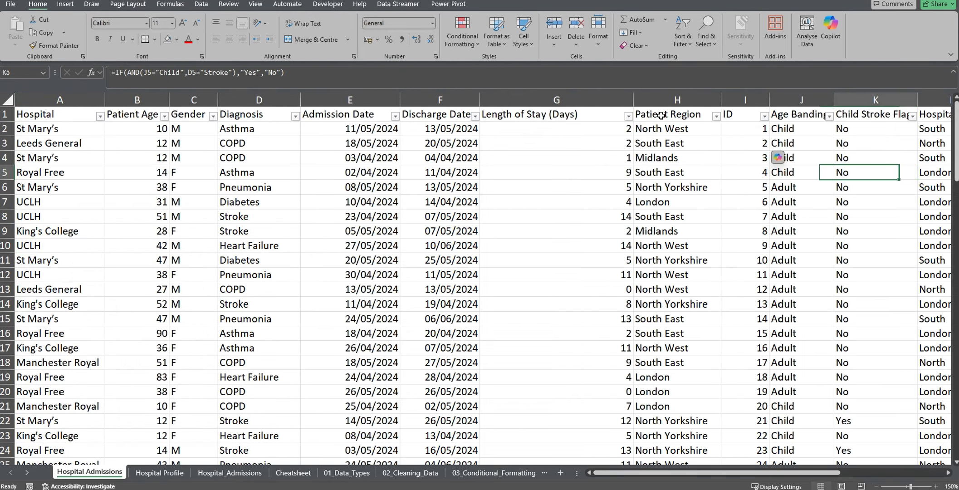
Enter a formula in P5 that averages the Patient Age values in B2:B101.
key("Right")
key("Right")
key("Right")
key("Right")
key("Right")
key("Right")
key("Left")
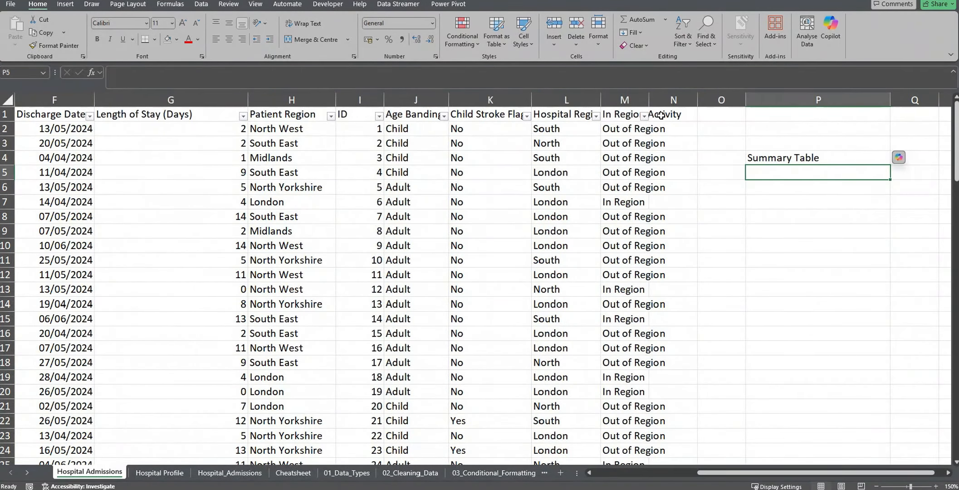
type("=Average(")
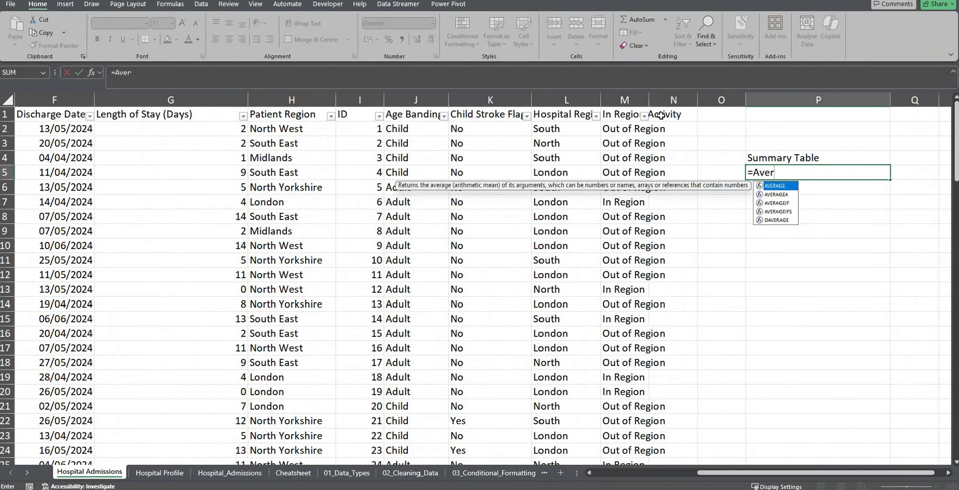
scroll(408, 234, "left", 3)
left_click(149, 126)
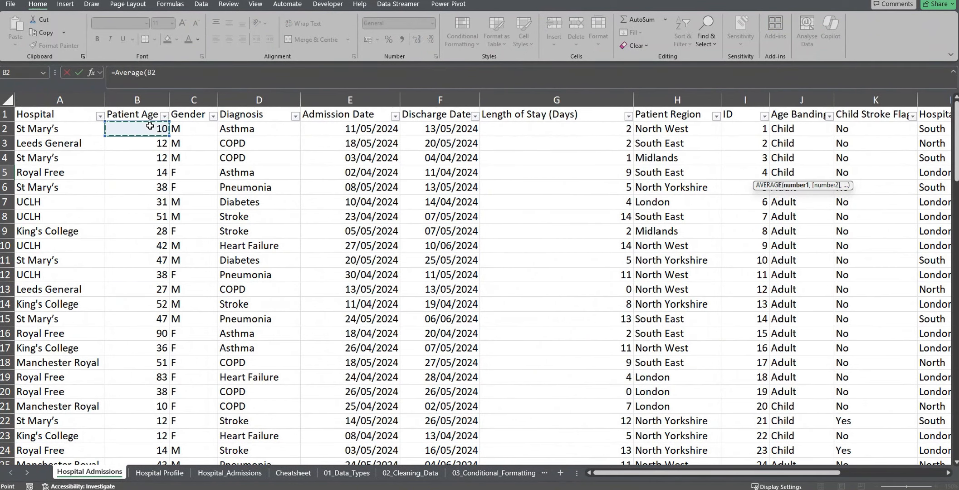
key("ctrl+shift+Down")
key("Return")
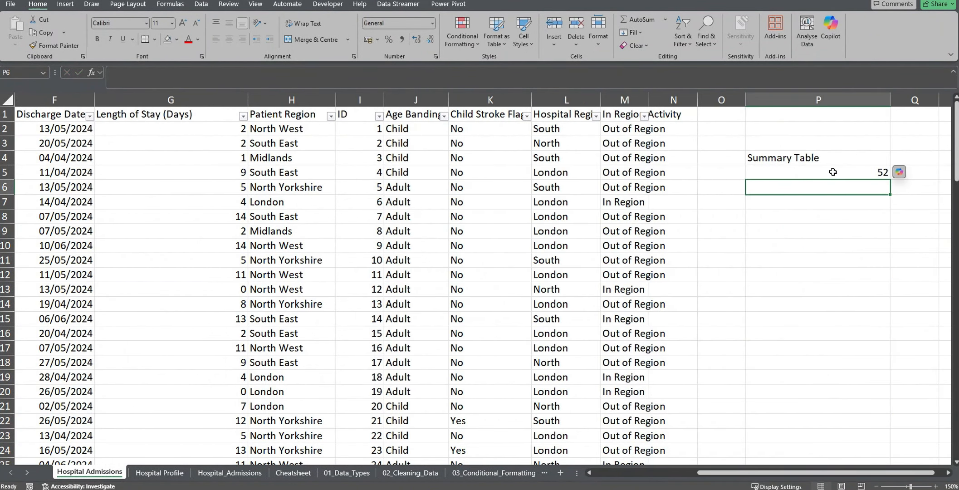
Label the average with "Average Patient Age" in Q5 and begin a formula in P6.
key("Up")
key("Right")
type("Average Patient A")
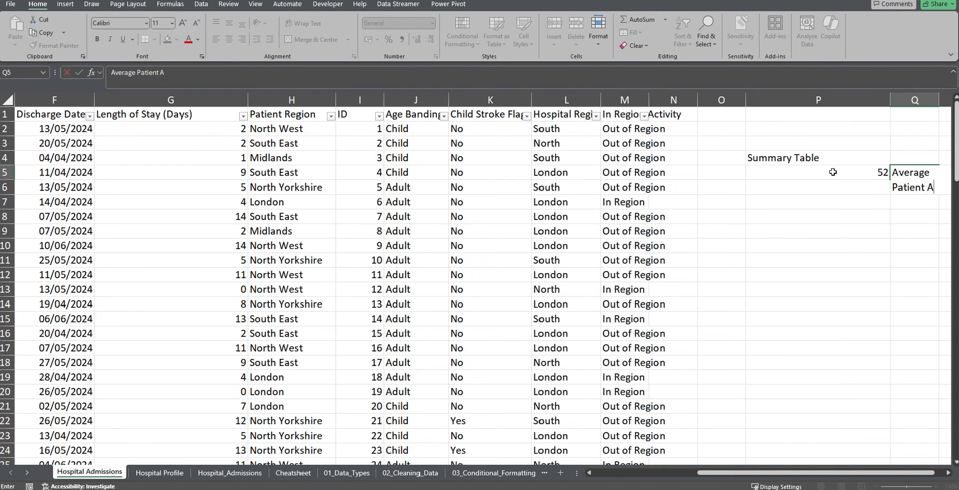
type("ge")
key("Return")
key("Left")
type("=")
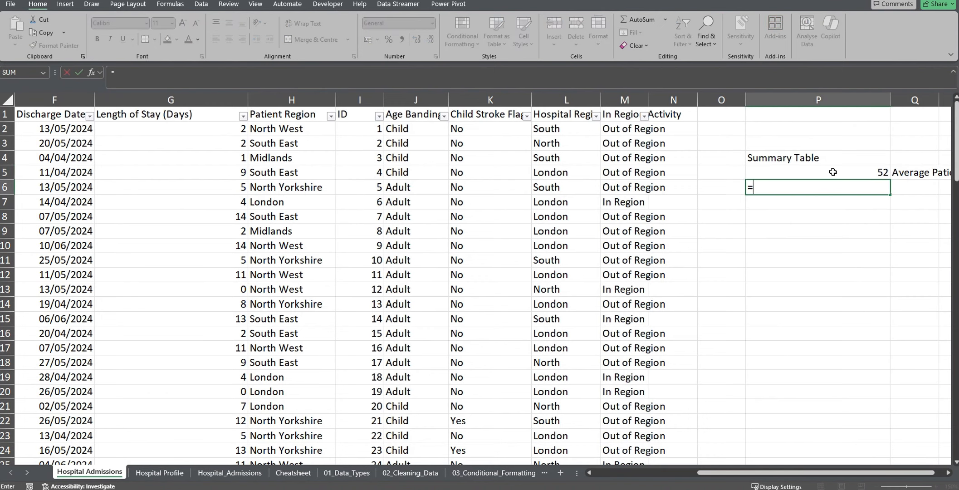
type("Avera")
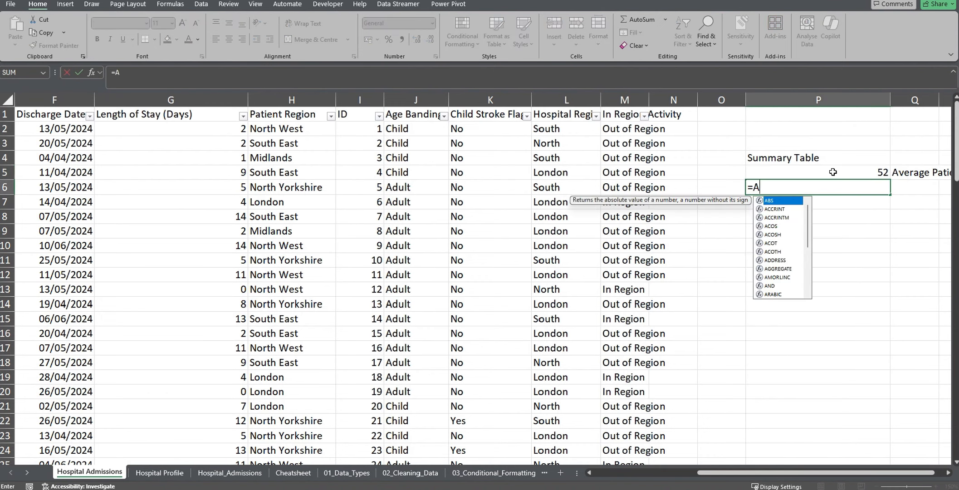
key("BackSpace")
key("BackSpace")
key("BackSpace")
key("BackSpace")
key("BackSpace")
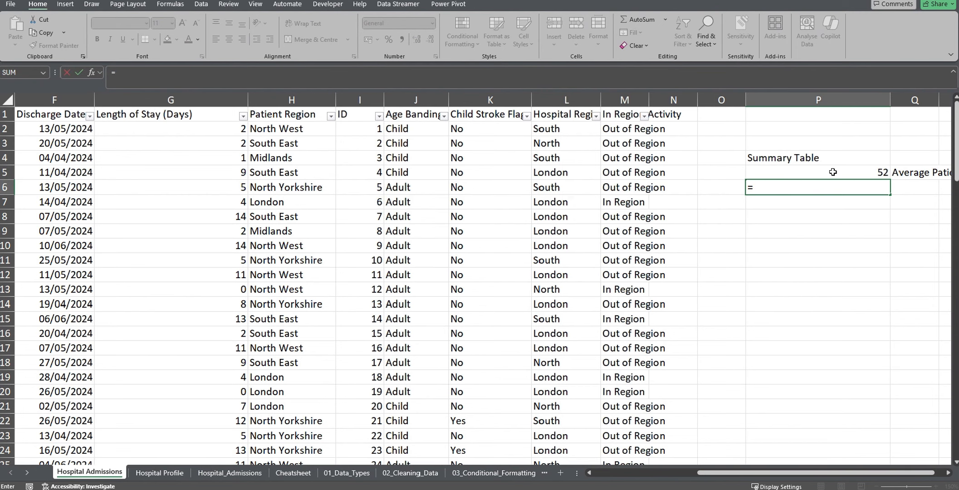
Complete the P6 formula as a SUM of the Length of Stay (Days) values in G2:G101.
type("Sum(")
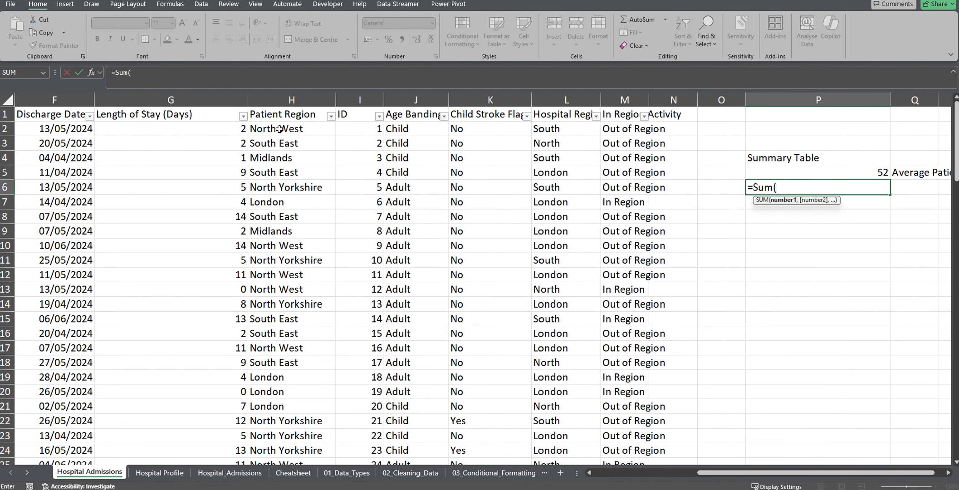
left_click(178, 129)
key("ctrl+shift+Down")
key("Return")
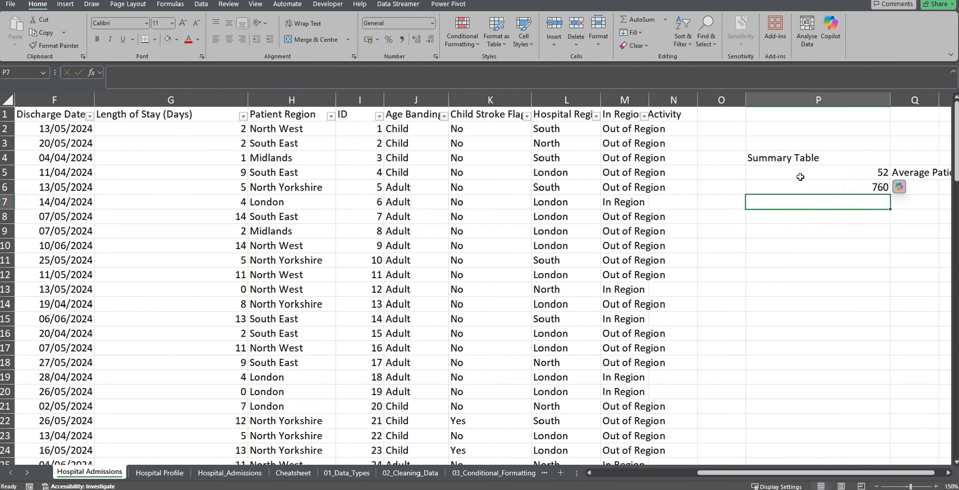
Label the length-of-stay sum with "Total LoS" in Q6 and check the formulas in P6 and P5.
left_click(862, 188)
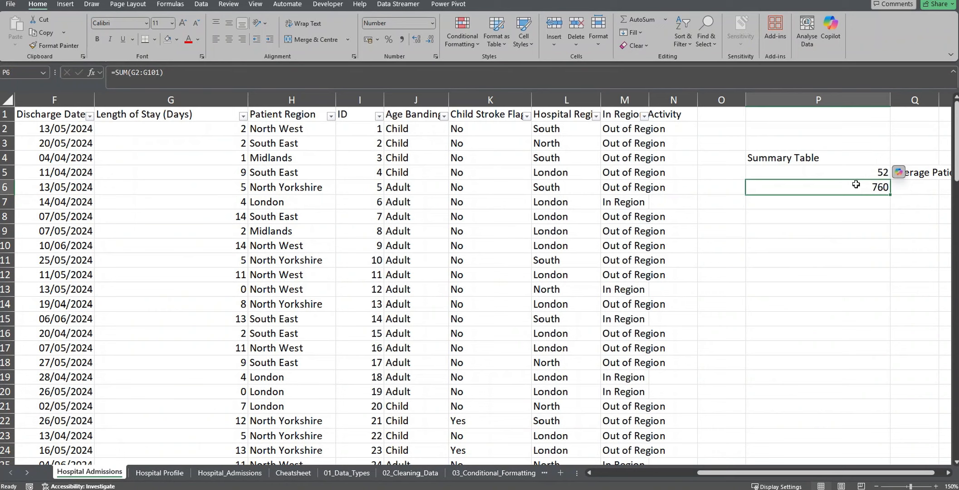
left_click(905, 187)
type("Tot")
type("al LoS")
key("Return")
left_click(878, 187)
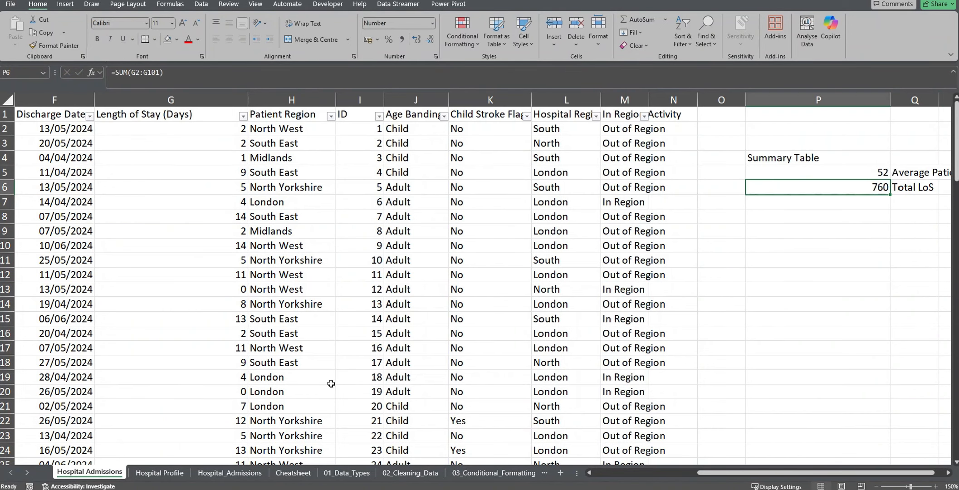
key("Up")
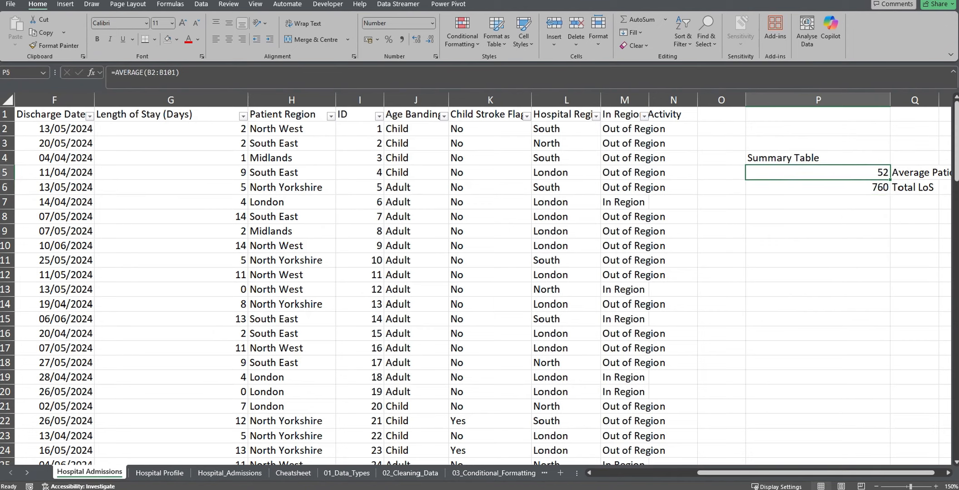
Start a COUNTIFS formula in P7 with the whole Patient Region column H matched to "South East".
left_click(948, 473)
left_click(948, 473)
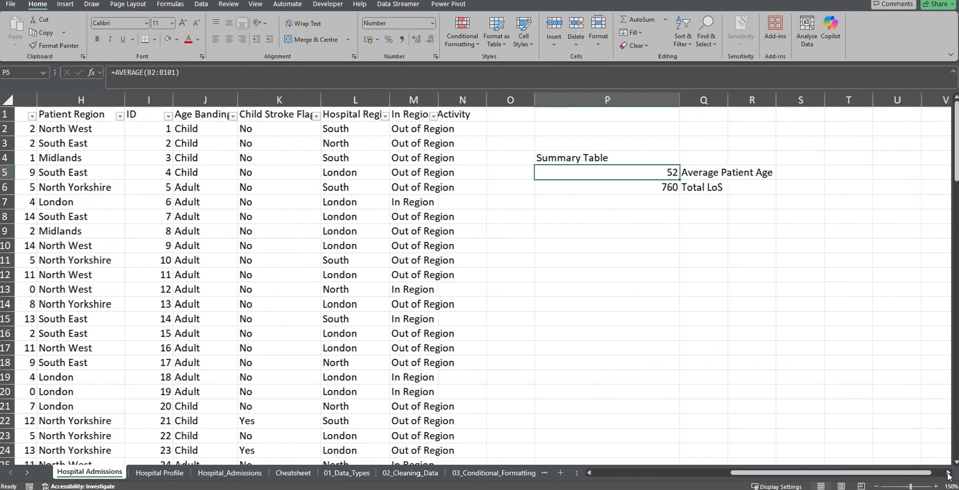
left_click(948, 472)
left_click(563, 200)
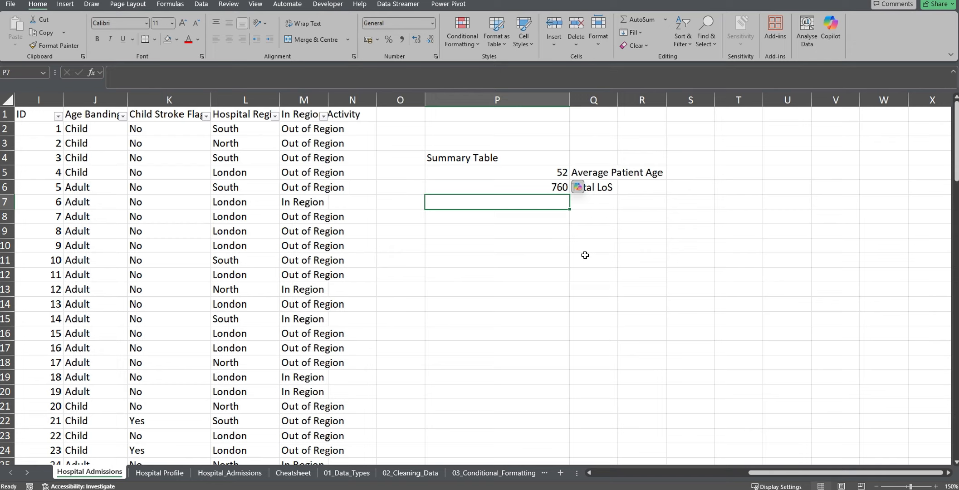
type("=")
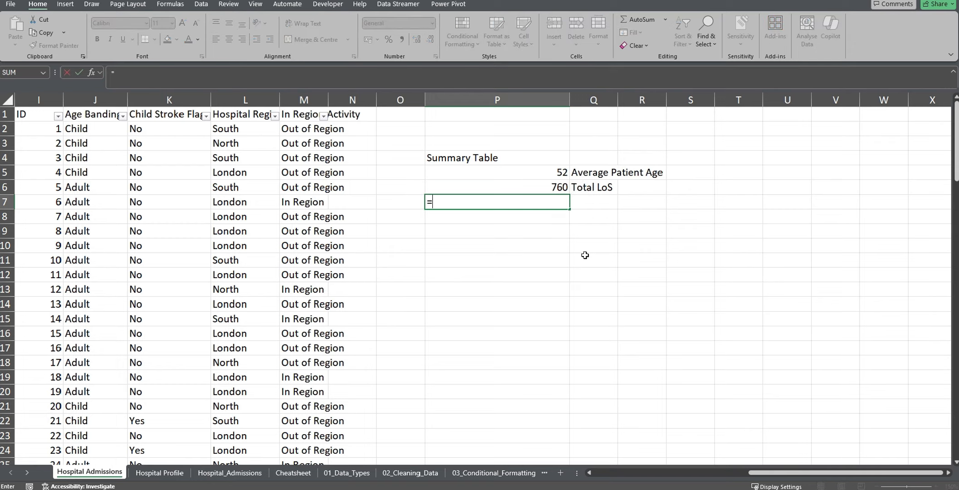
type("COUNTIF")
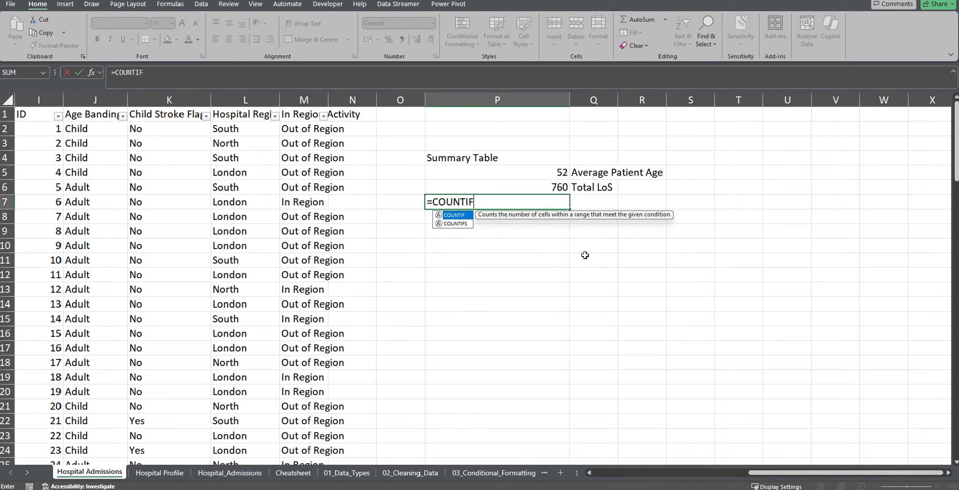
type("S(")
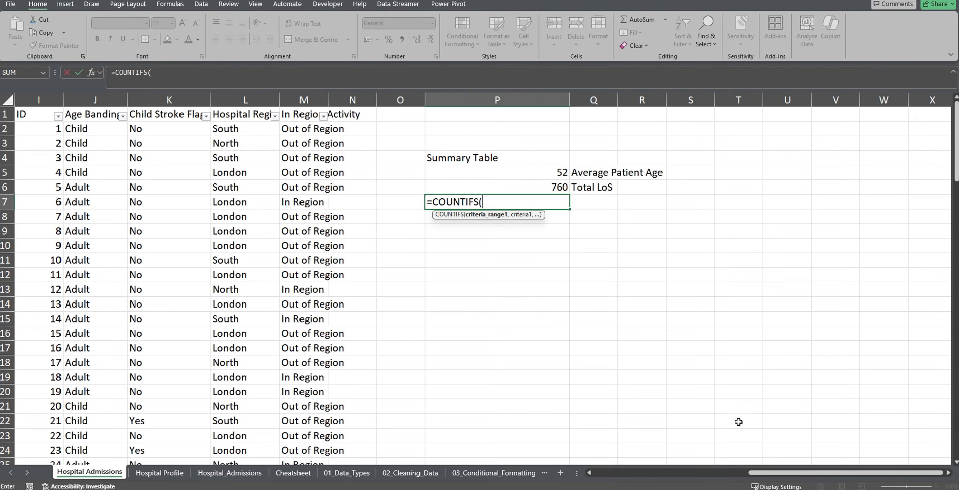
left_click_drag(771, 473, 667, 471)
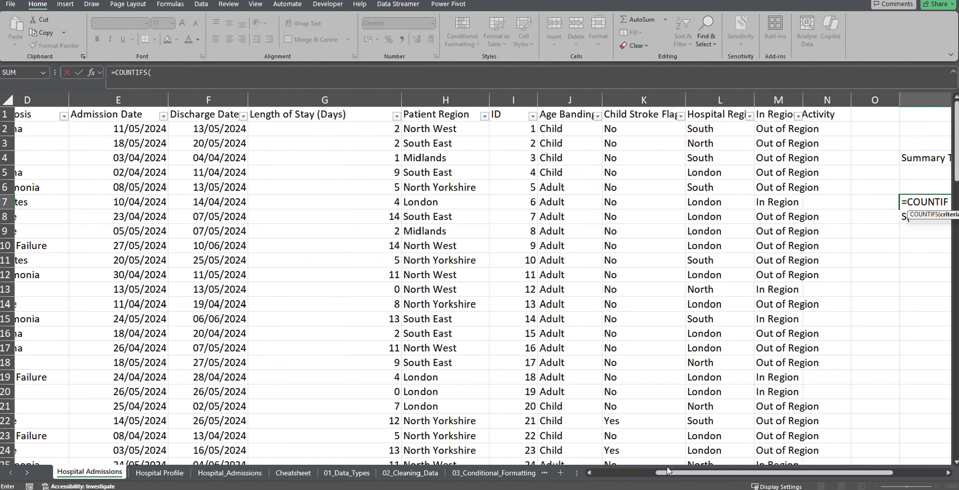
left_click(452, 101)
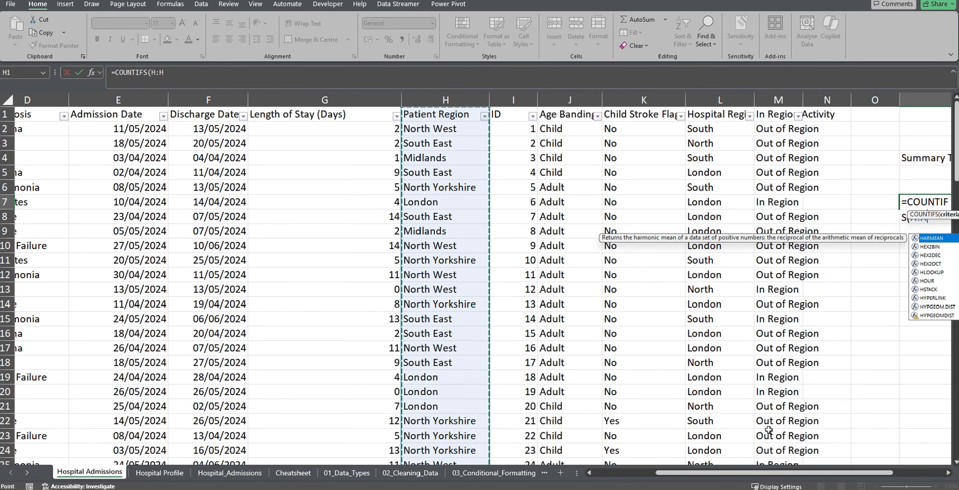
type(",")
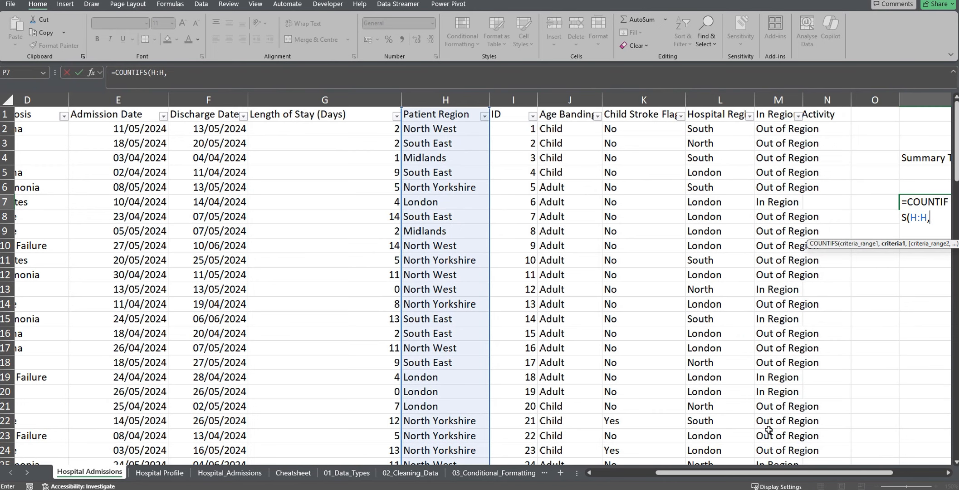
type("\"South ")
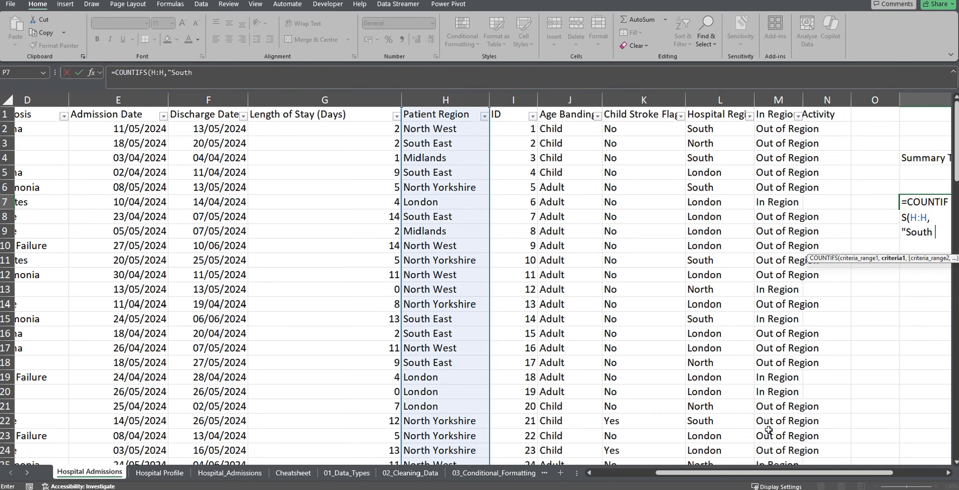
type("East\"")
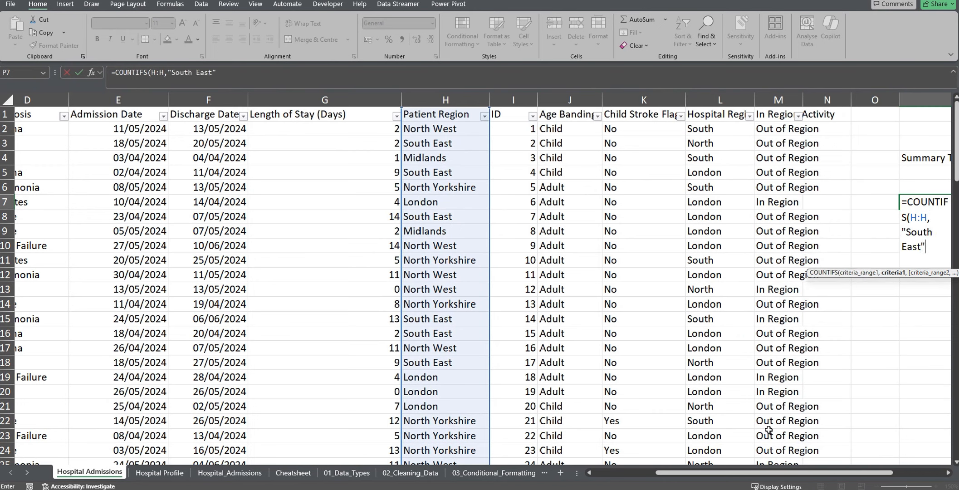
Add the criteria column J equal to "Adult" and column M equal to "In Region", and commit the COUNTIFS formula.
type(",")
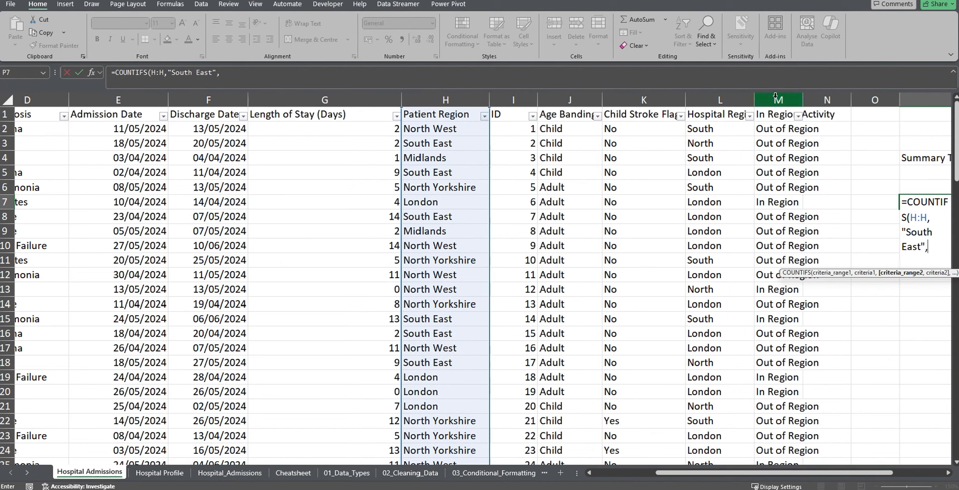
left_click(570, 100)
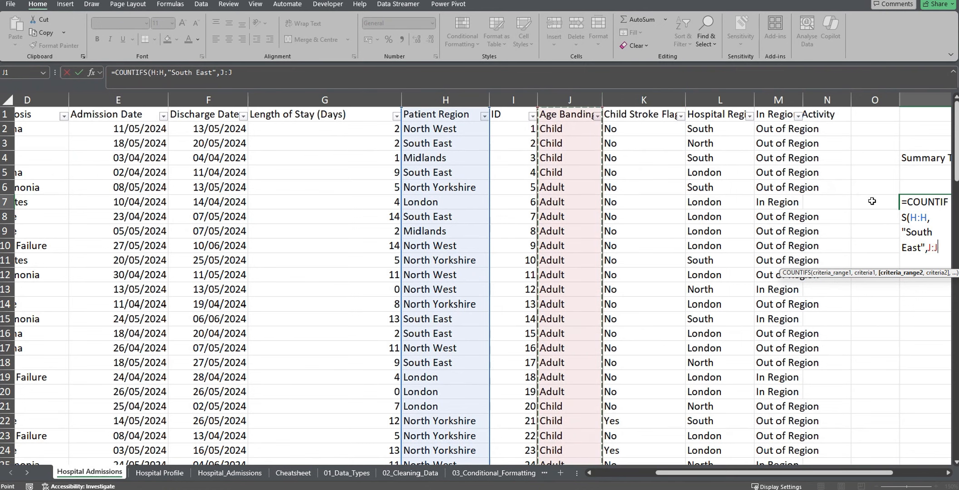
type(",\"Adult\",")
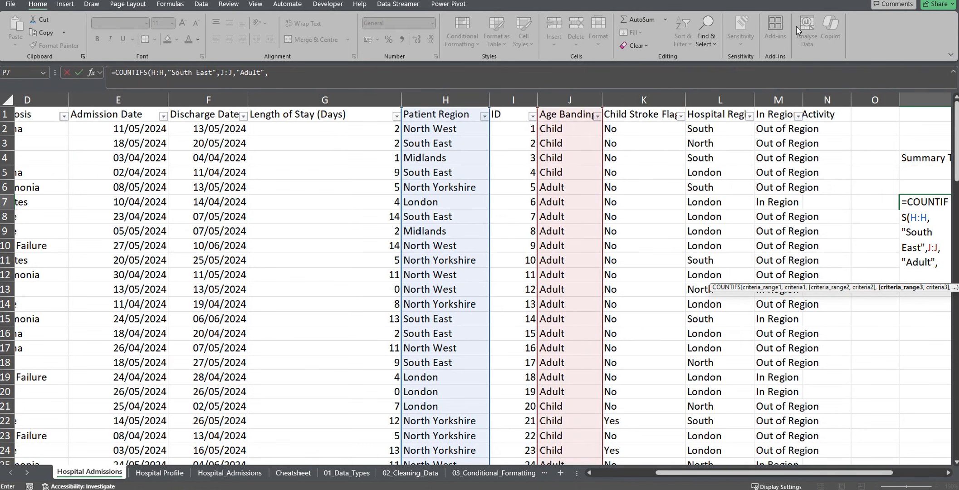
left_click(776, 99)
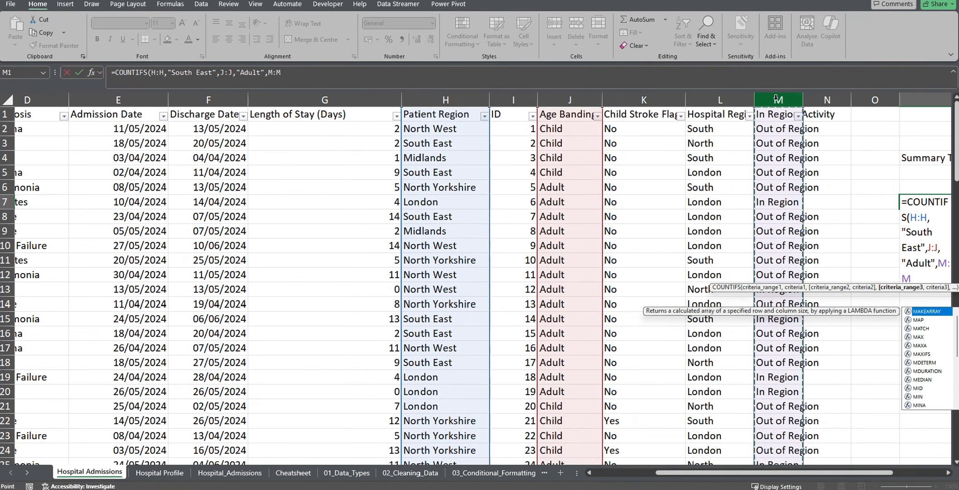
type(",\"In Region\")")
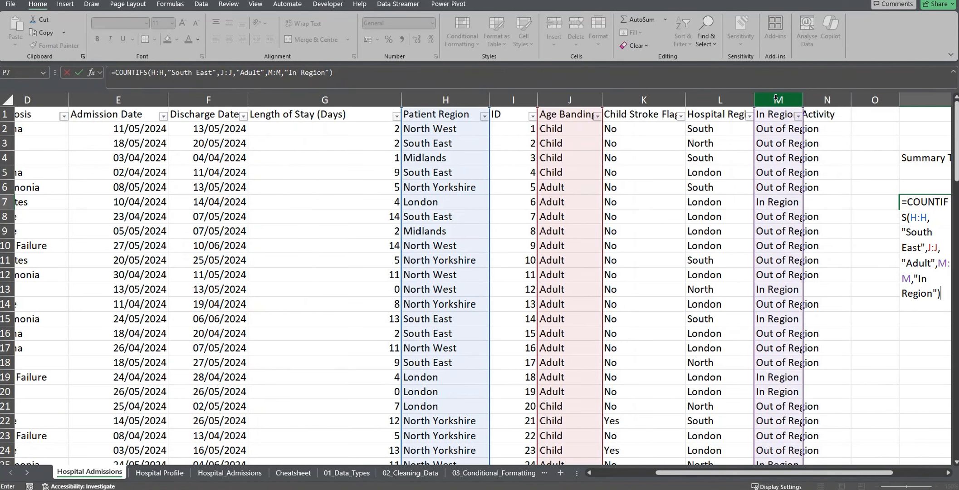
key("Tab")
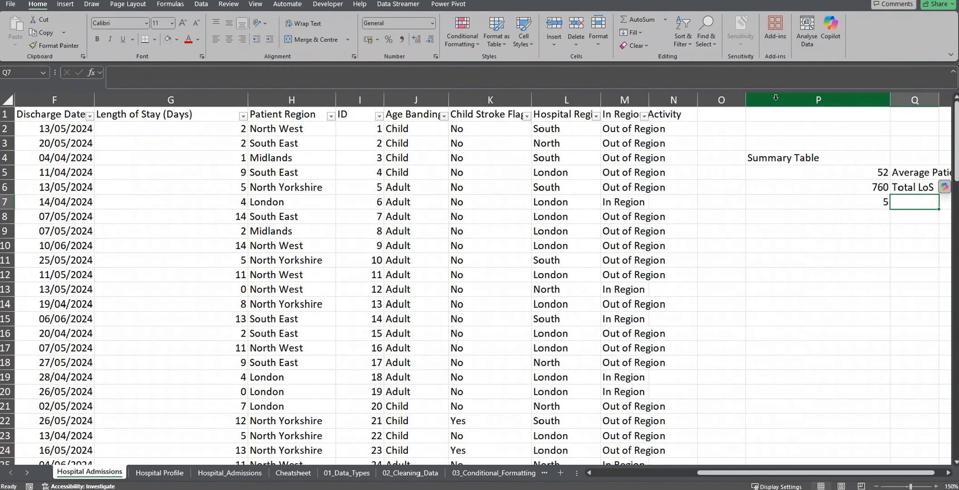
Label the count in Q7 with "Adult Patients Treated in Region from the South East".
type("Ad")
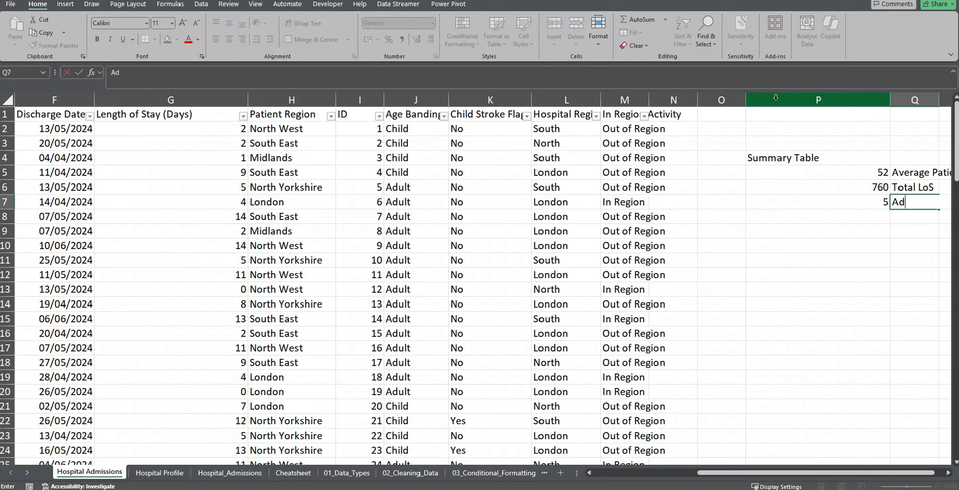
type("ult Patients Treated in R")
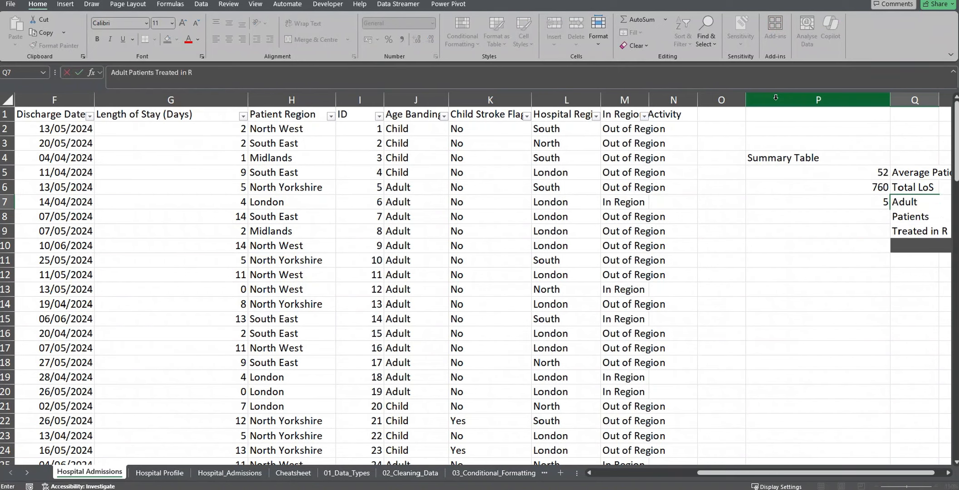
type("egion from the Sotuh")
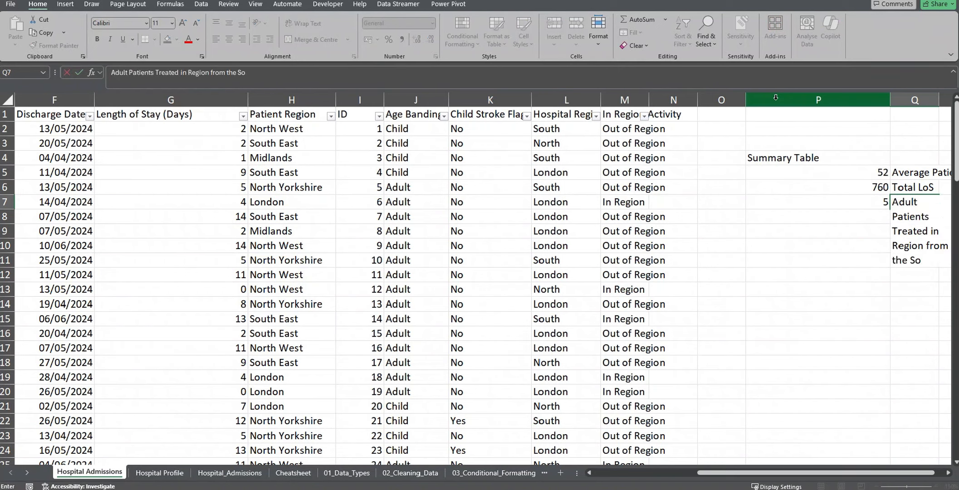
key("BackSpace")
key("BackSpace")
type("uth East")
key("Return")
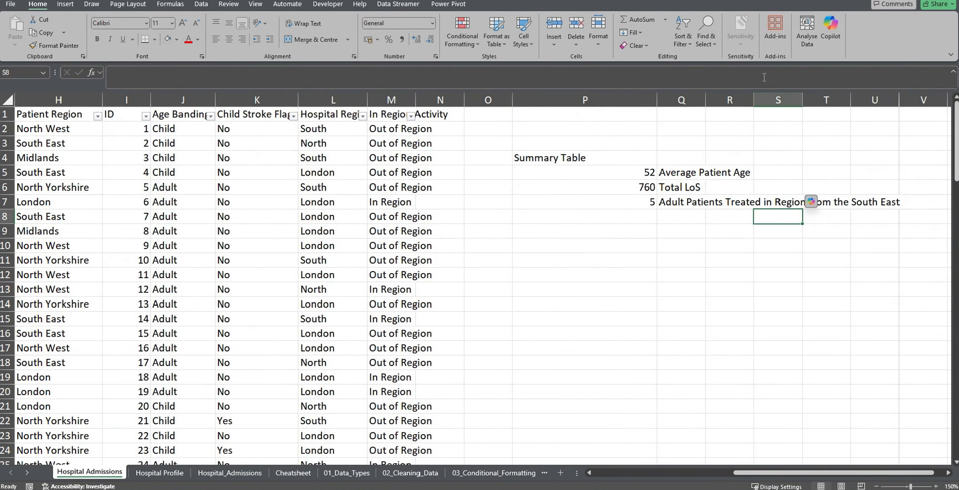
left_click_drag(588, 158, 699, 203)
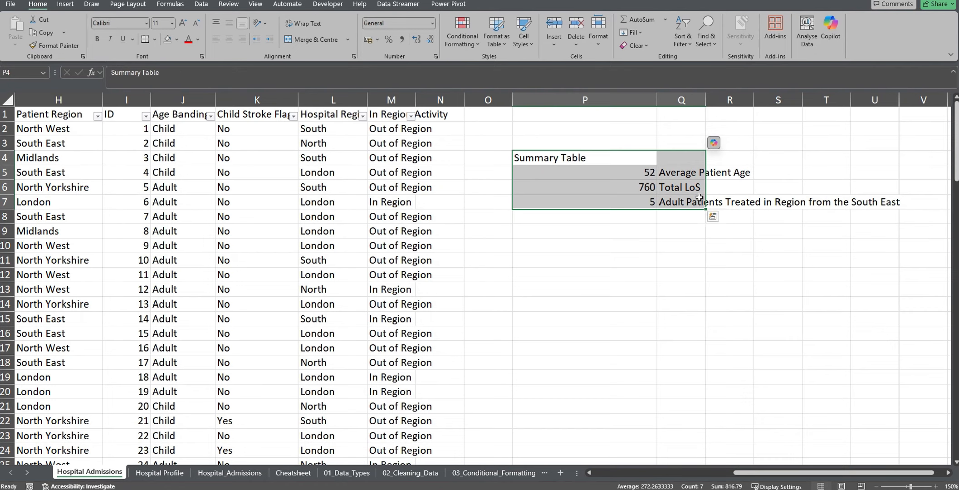
left_click(614, 232)
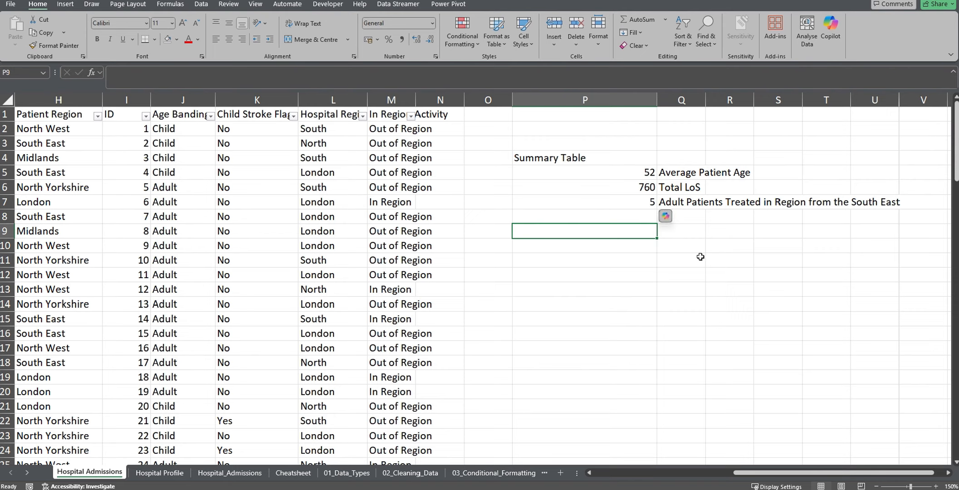
Insert a blank column between column O and the summary table and enter the header "Last Time in Hospital" in O1.
left_click(644, 217)
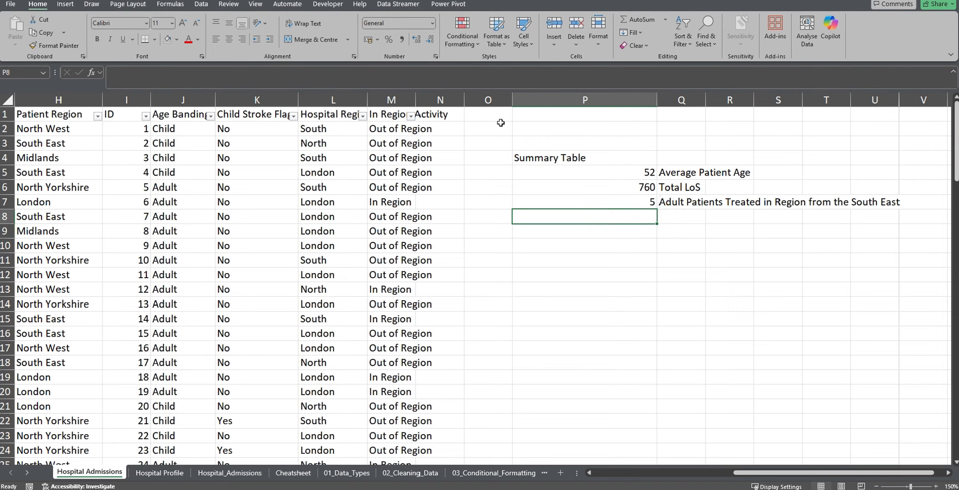
left_click(498, 98)
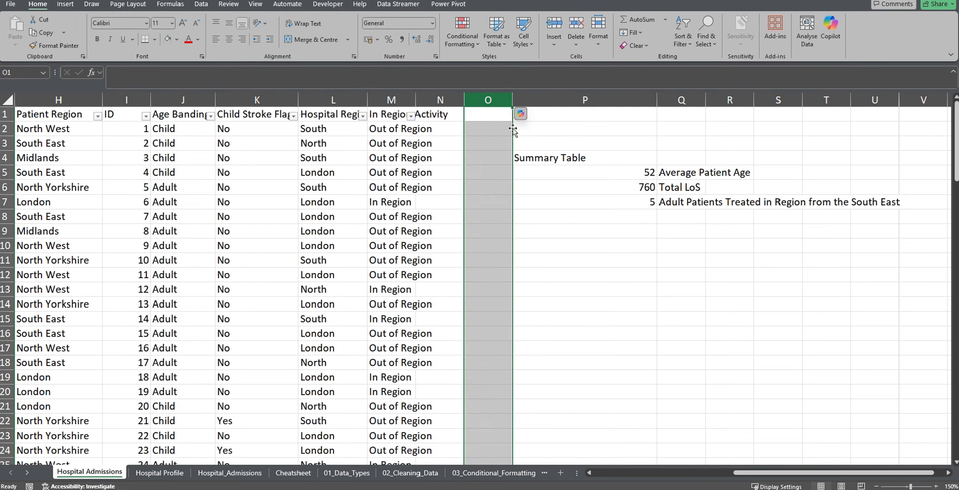
right_click(483, 96)
left_click(512, 198)
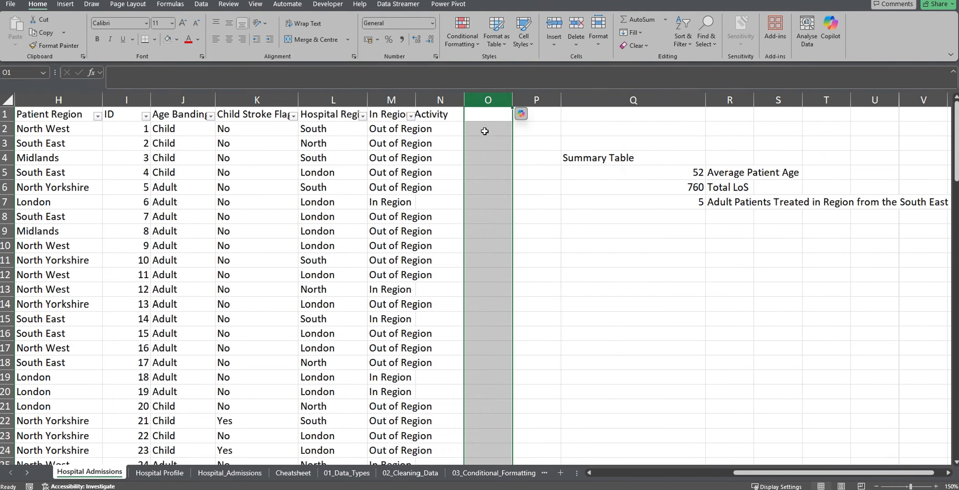
left_click(480, 114)
type("Last Time")
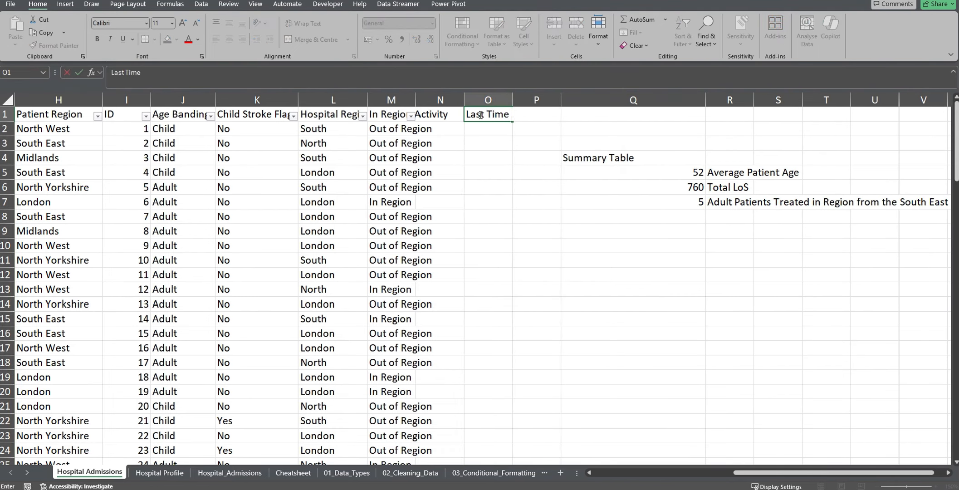
type(" in Hospital")
key("Return")
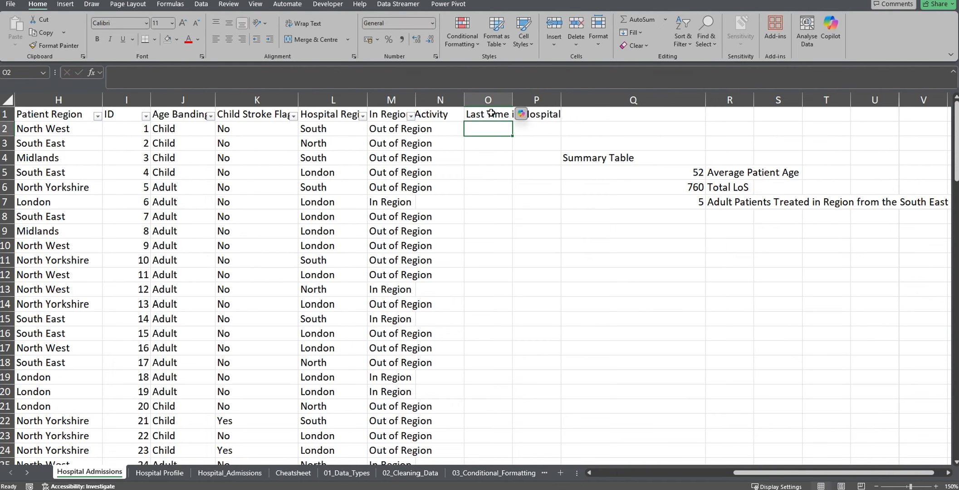
Calculate the days since discharge in O2 with the formula =TODAY()-F2.
type("=")
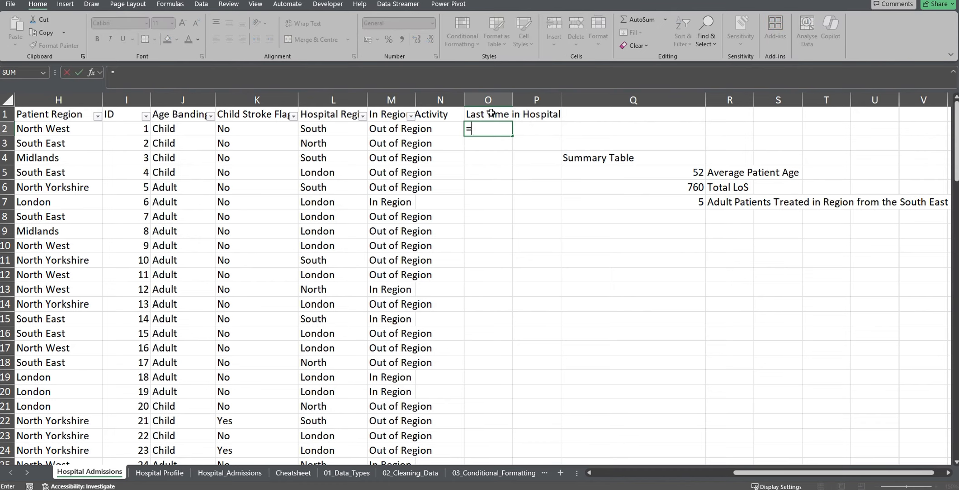
type("Today()")
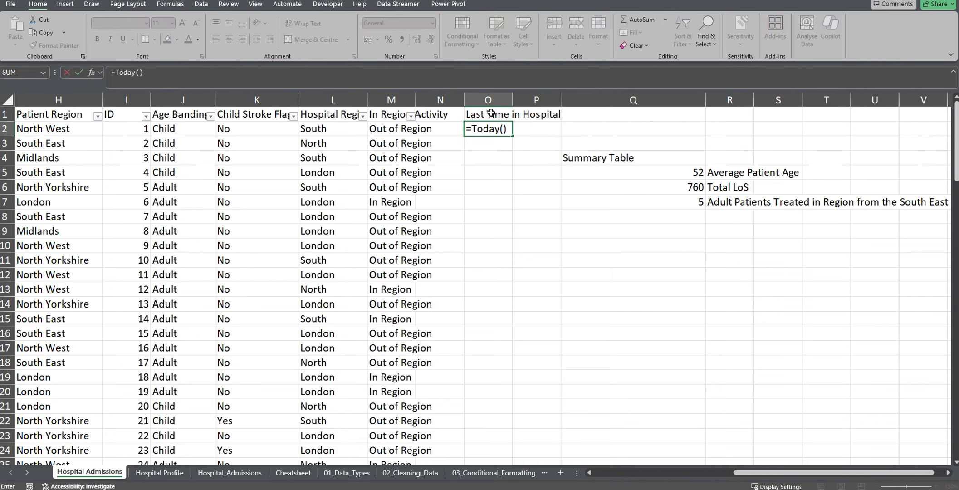
type("-")
key("Left")
key("Left")
key("Left")
key("Left")
key("Left")
key("Left")
key("Left")
key("Left")
key("Left")
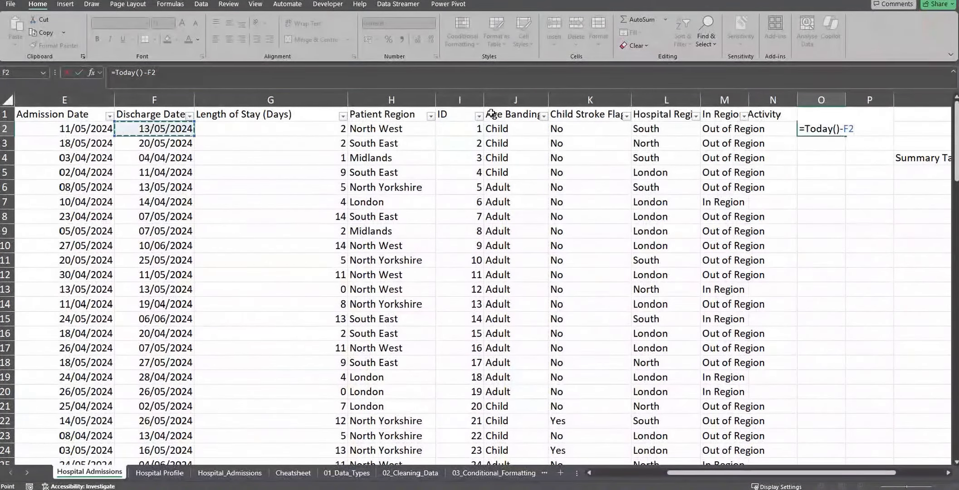
key("ctrl+Return")
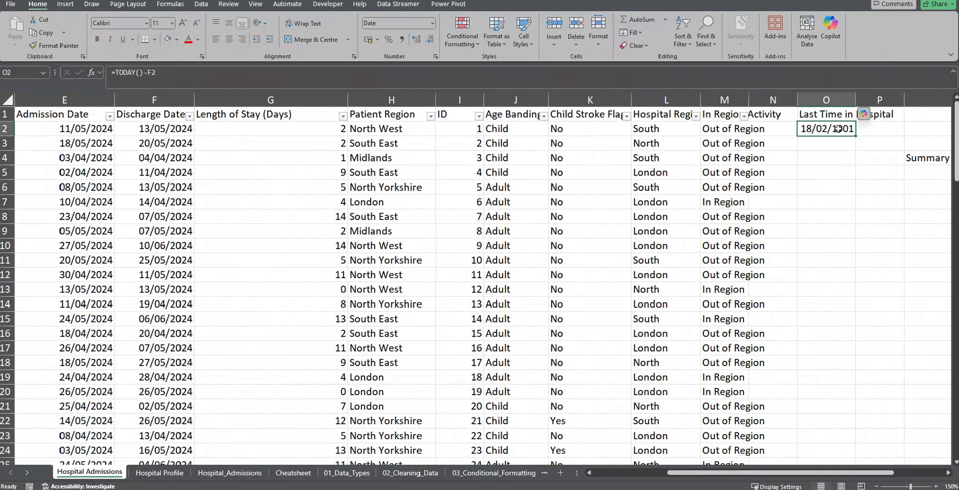
Format the result in O2 as a number with no decimal places.
left_click(432, 24)
left_click(420, 74)
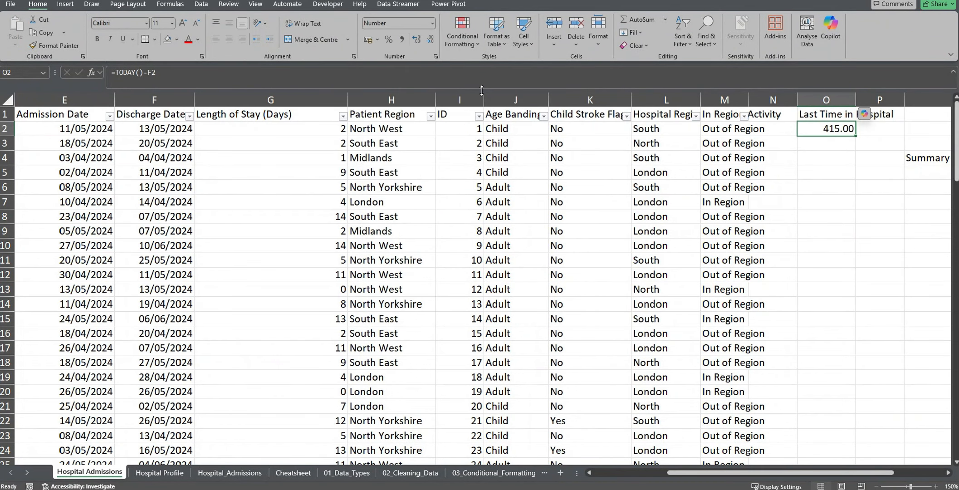
left_click(429, 39)
left_click(429, 39)
Fill the days-since-discharge formula from O2 down to O15.
left_click_drag(855, 136, 854, 211)
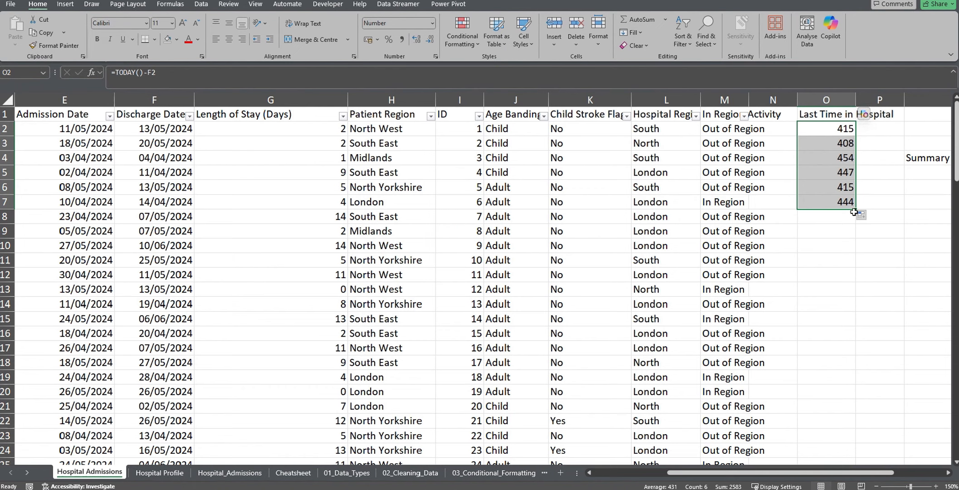
left_click_drag(854, 210, 852, 321)
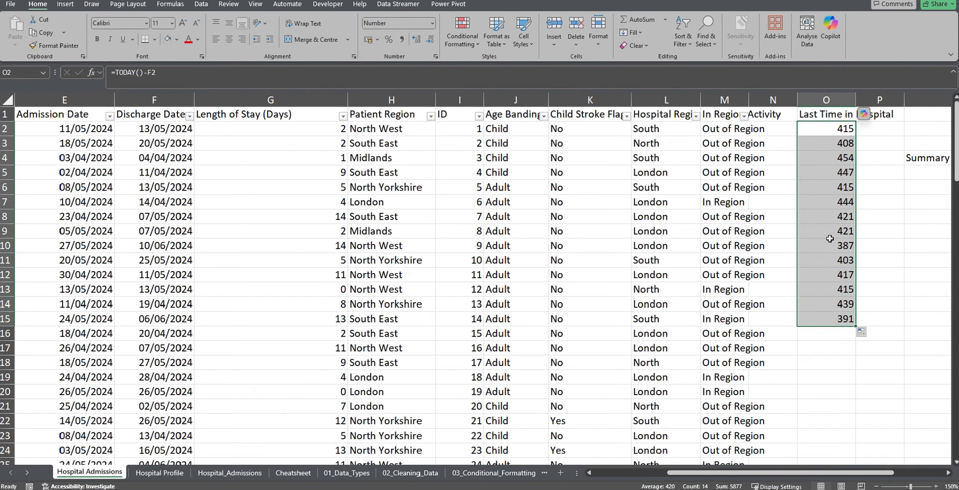
left_click(875, 259)
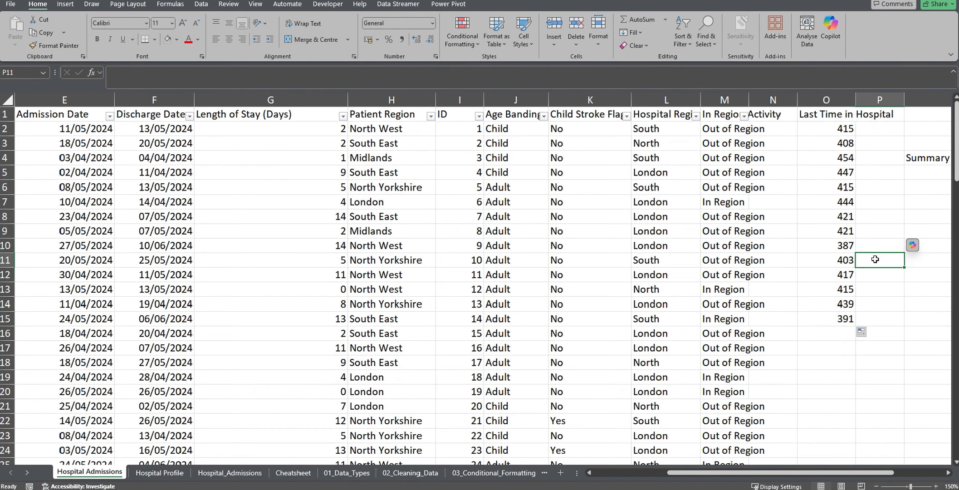
key("Right")
key("Right")
key("Right")
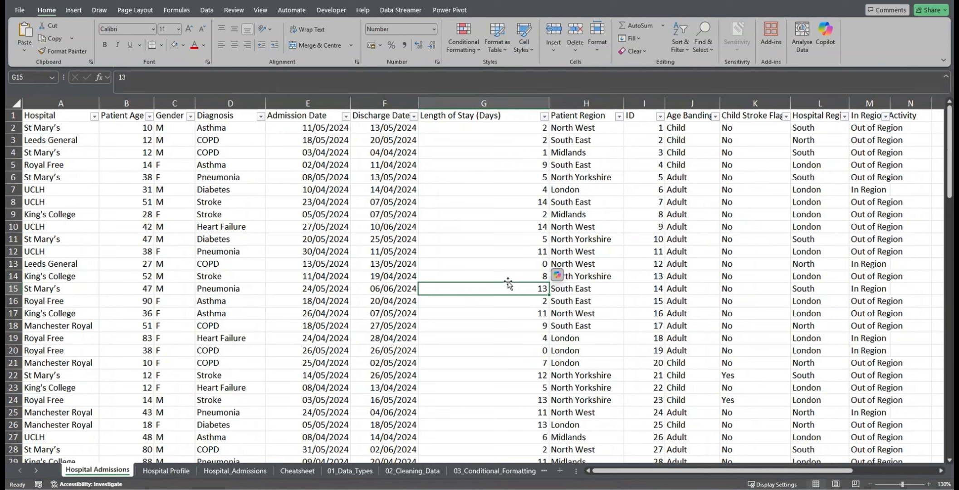
left_click(395, 229)
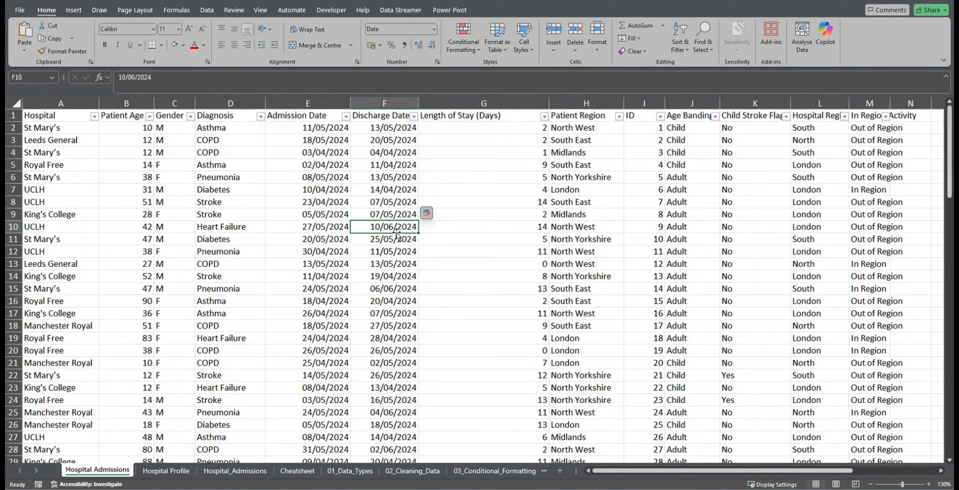
key("ctrl+a")
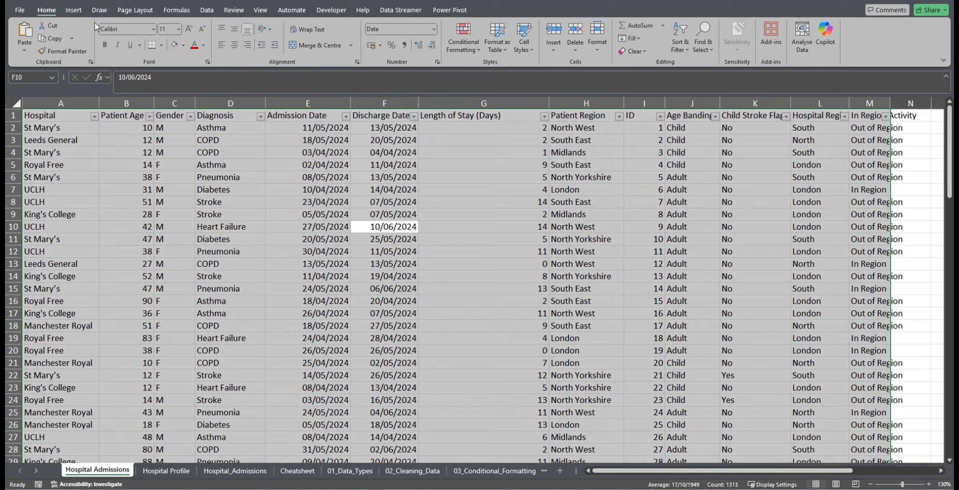
left_click(74, 10)
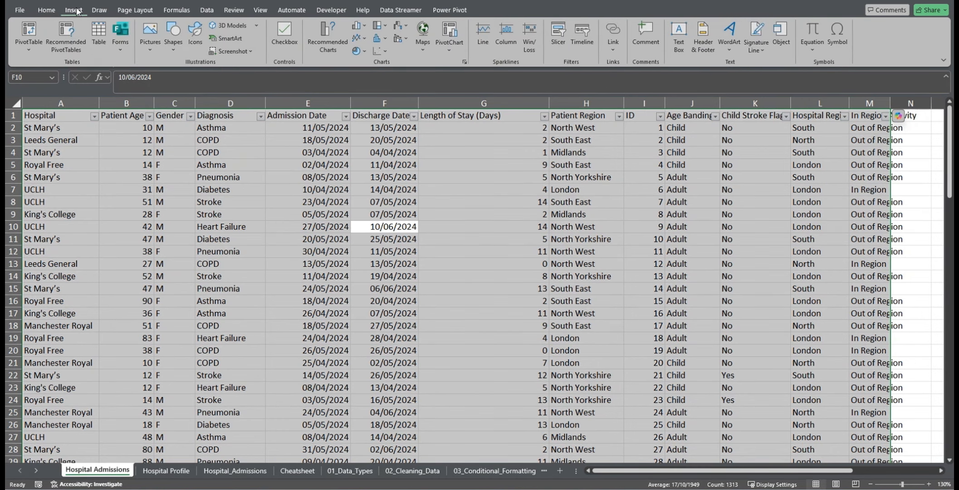
left_click(28, 29)
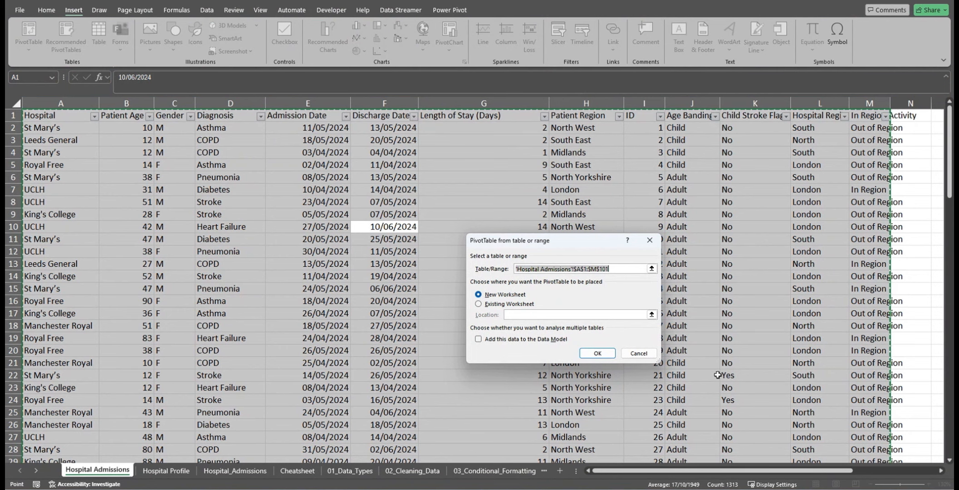
left_click(638, 353)
Create a PivotTable on a new worksheet from the Hospital Admissions data range A1:M101.
left_click(474, 299)
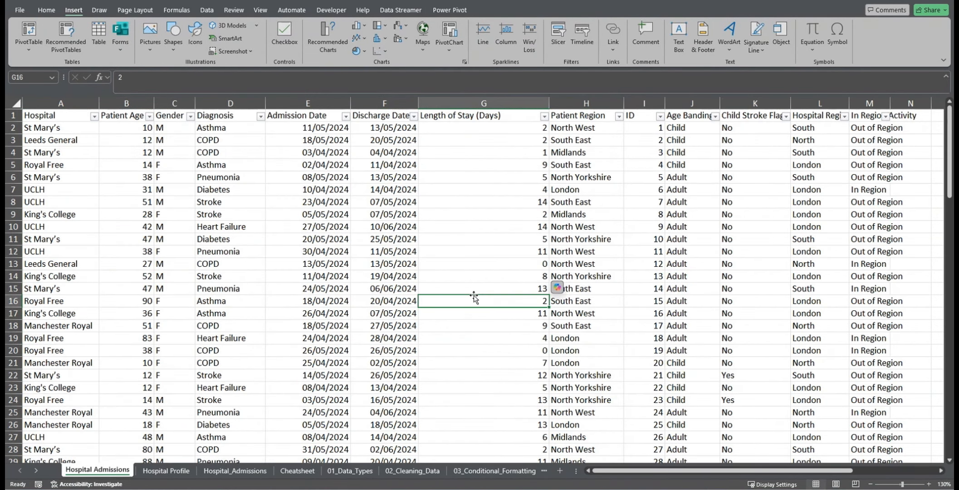
left_click(29, 36)
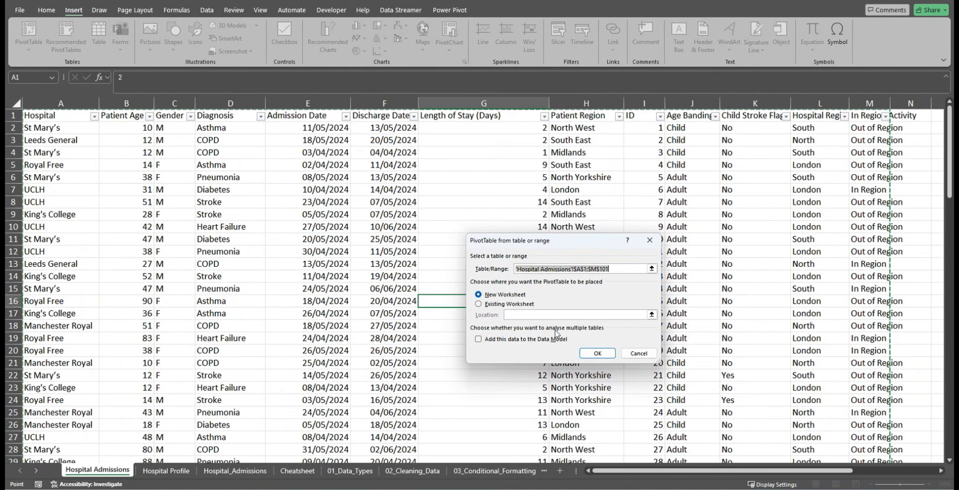
left_click(587, 353)
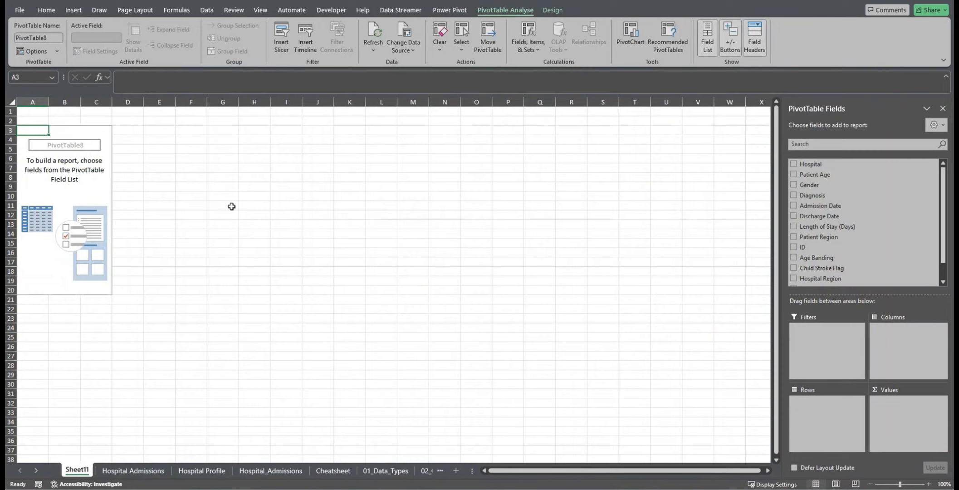
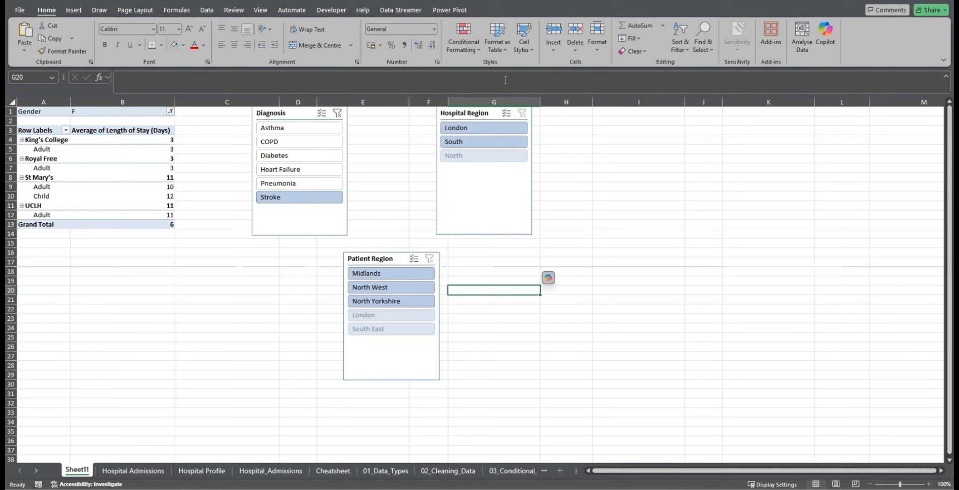
Try the slicers with Hospital Region South and Patient Region Midlands, and clear both filters again.
left_click(481, 142)
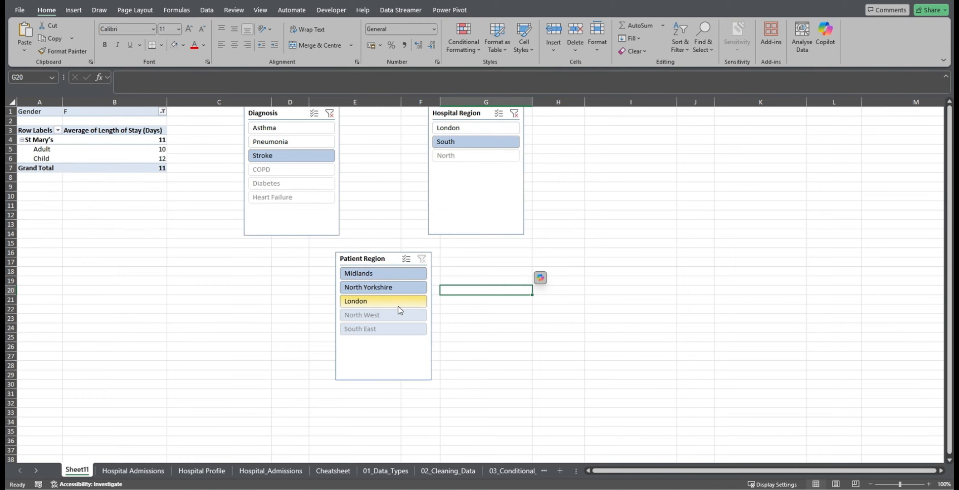
left_click(379, 278)
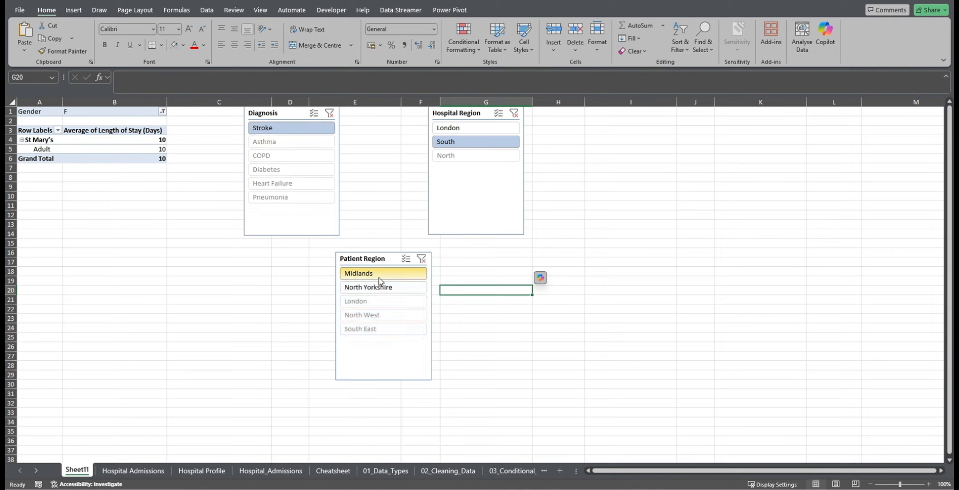
left_click(421, 259)
left_click(514, 113)
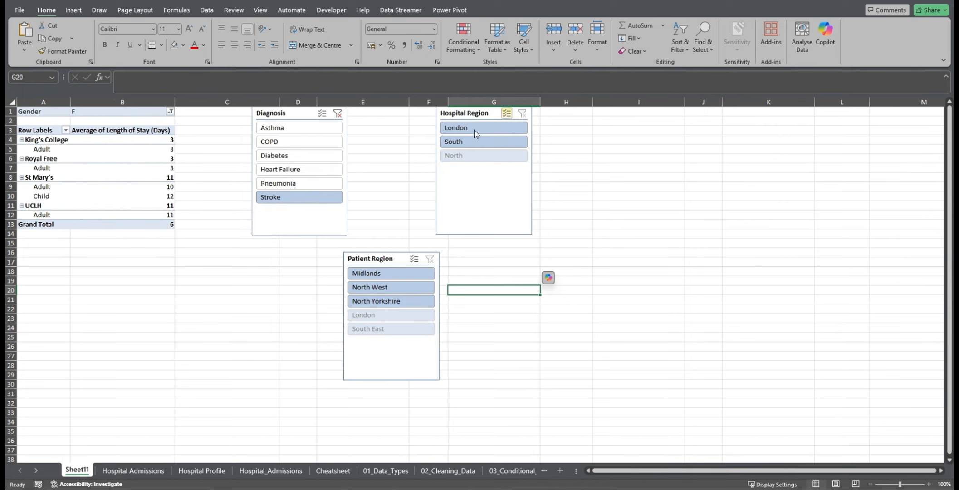
Clear the Diagnosis slicer filter and move the Patient Region slicer between the Diagnosis and Hospital Region slicers.
left_click(338, 114)
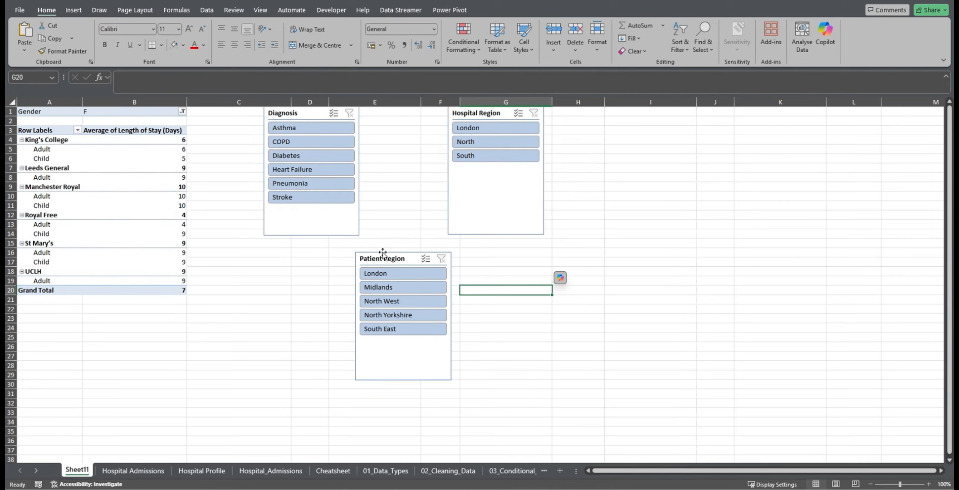
left_click_drag(406, 362, 407, 217)
left_click(427, 261)
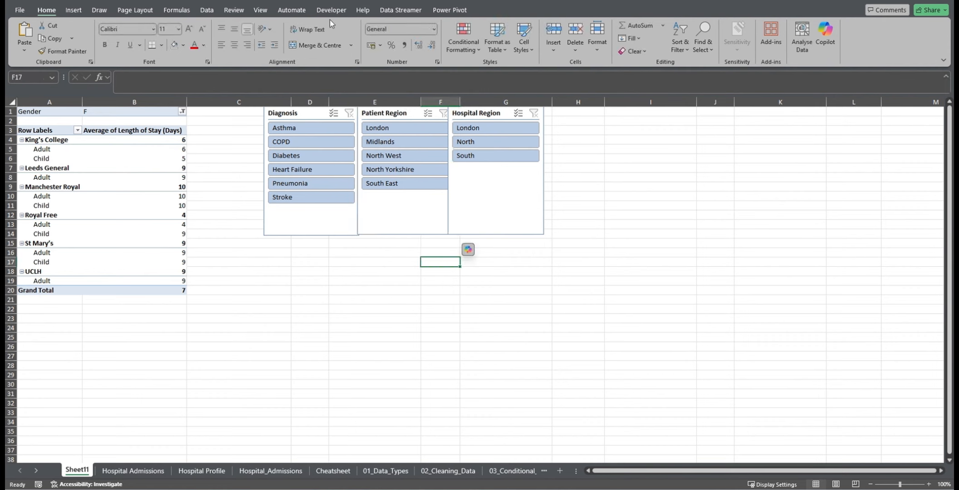
Insert a timeline for the Admission Date field of the PivotTable.
left_click(137, 168)
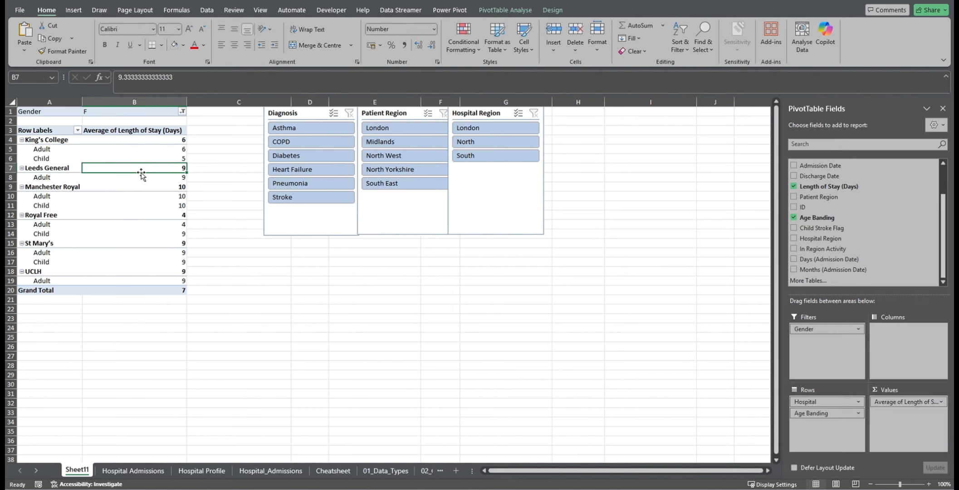
left_click(514, 11)
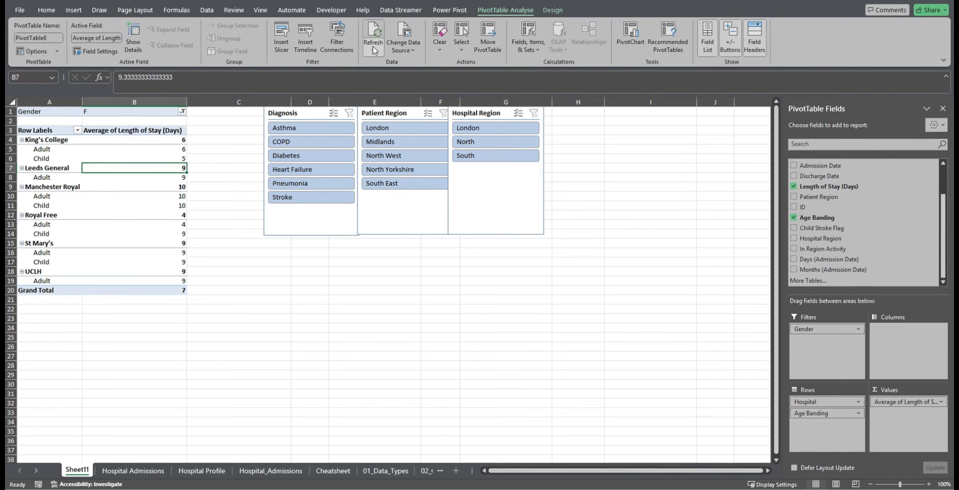
left_click(313, 46)
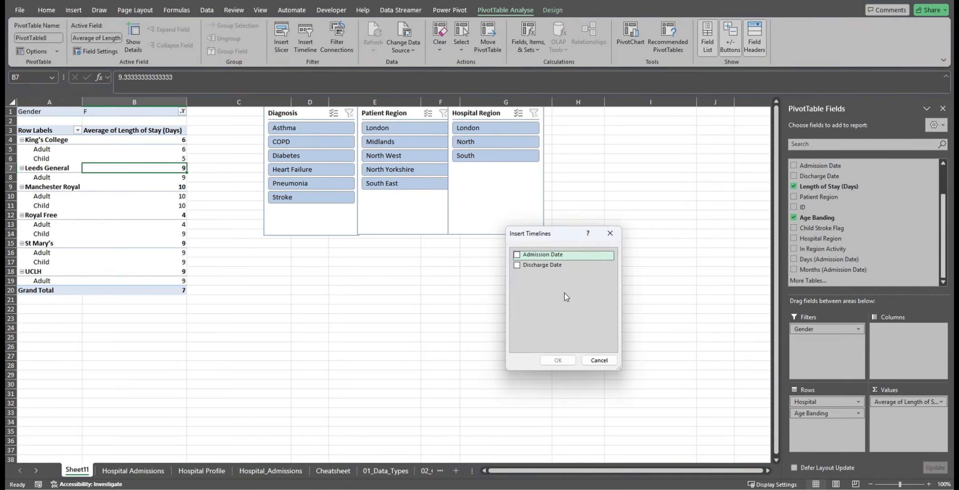
left_click(524, 255)
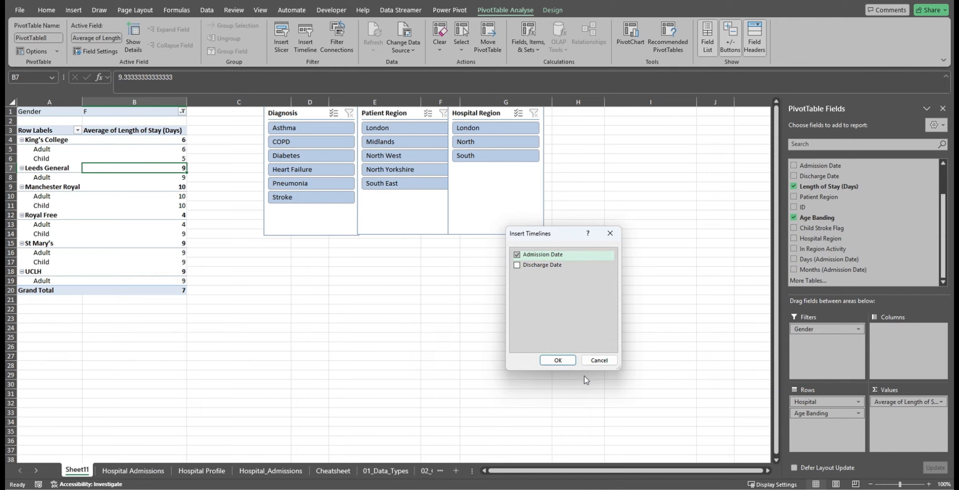
left_click(557, 359)
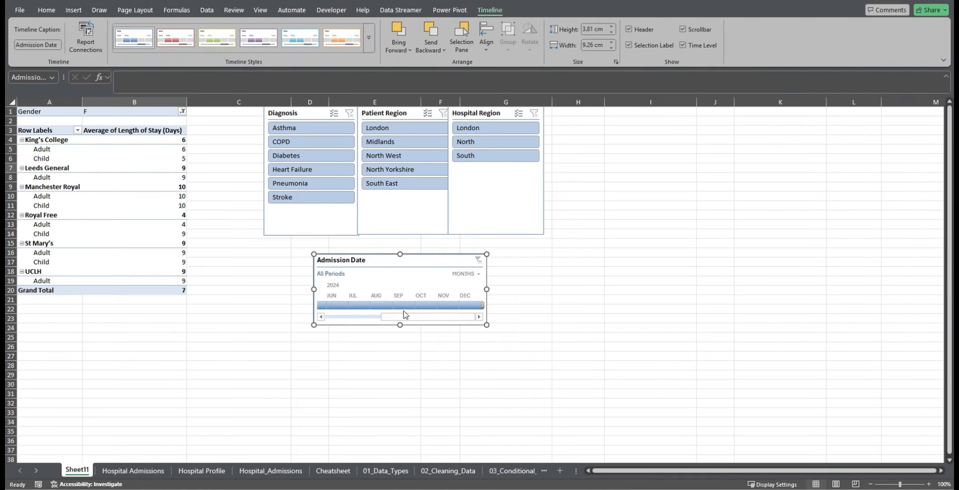
Filter the PivotTable to admissions from April to May 2024 with the Admission Date timeline.
left_click_drag(408, 316, 352, 317)
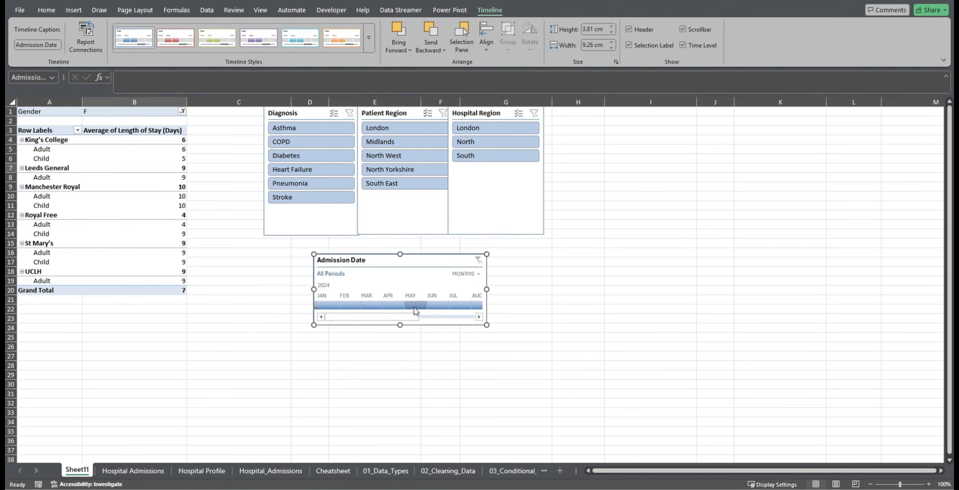
left_click(398, 306)
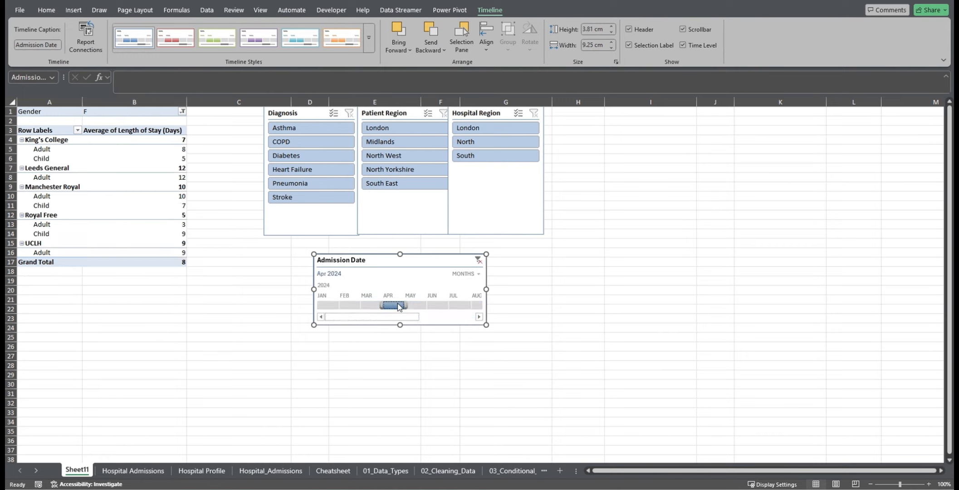
left_click_drag(402, 307, 426, 306)
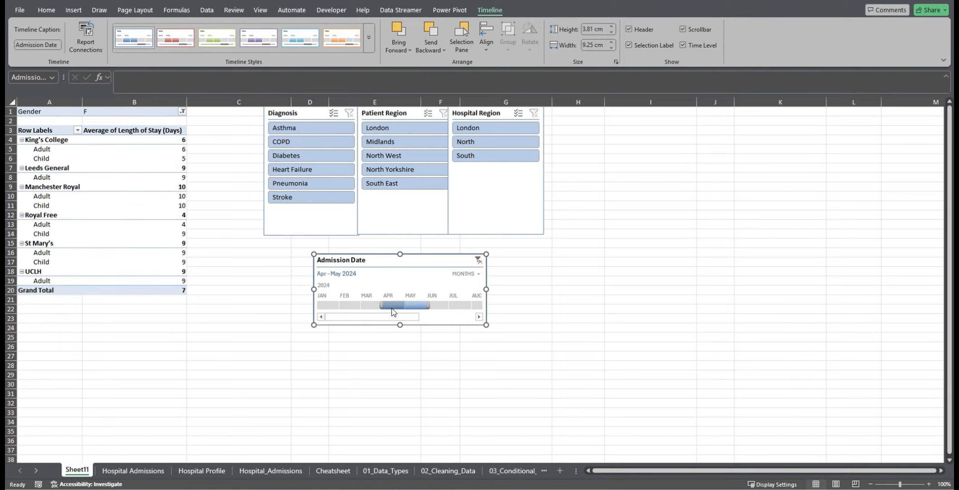
Clear the Admission Date timeline filter, then place the timeline directly below the slicers and enlarge it to about 15 by 4.9 cm.
left_click(478, 261)
left_click_drag(456, 262, 436, 247)
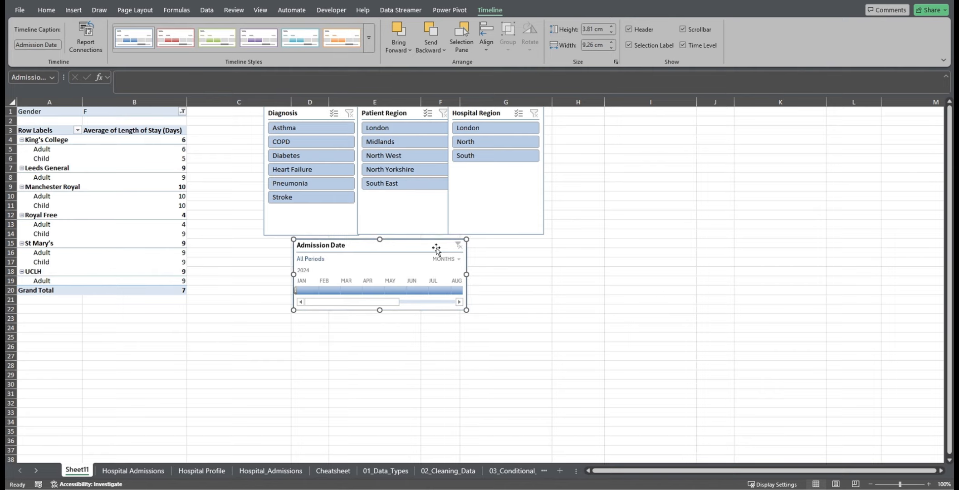
left_click_drag(466, 309, 547, 326)
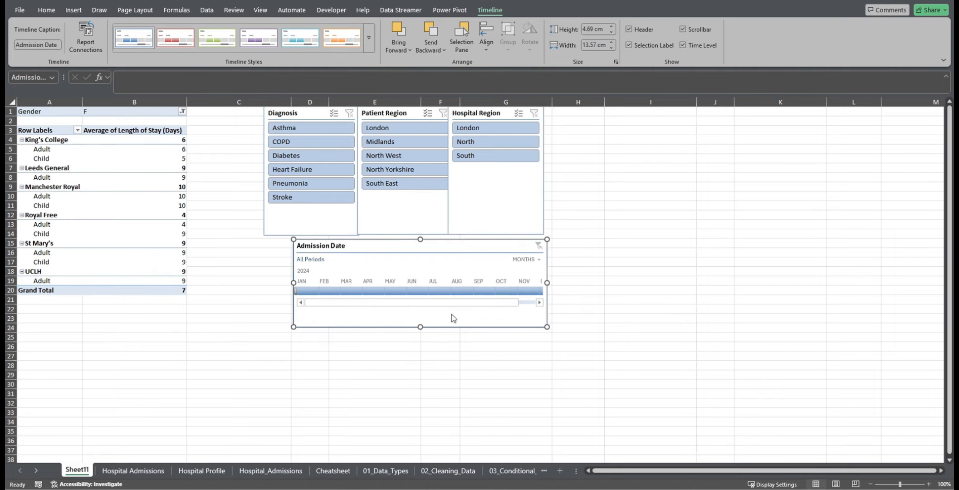
left_click_drag(293, 327, 267, 331)
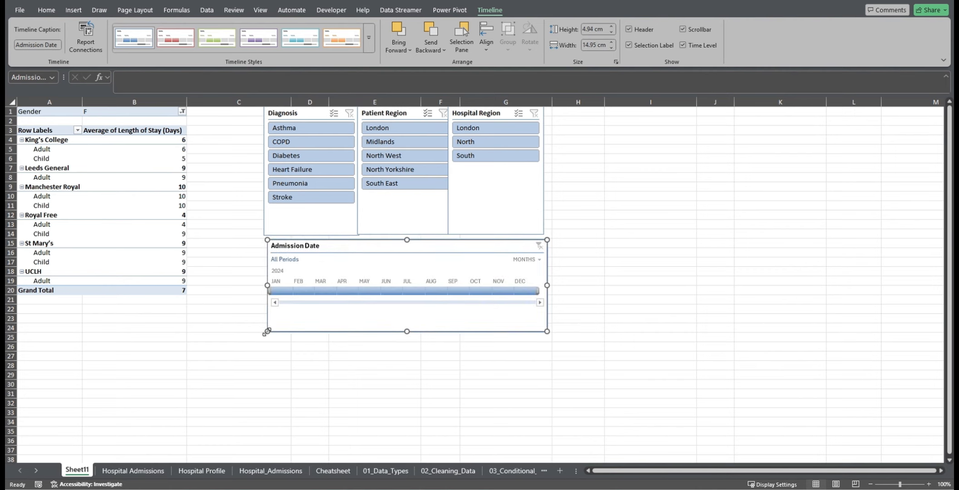
Add a calculated field to the PivotTable with the formula = 'Discharge Date' - 'Admission Date'.
left_click(147, 196)
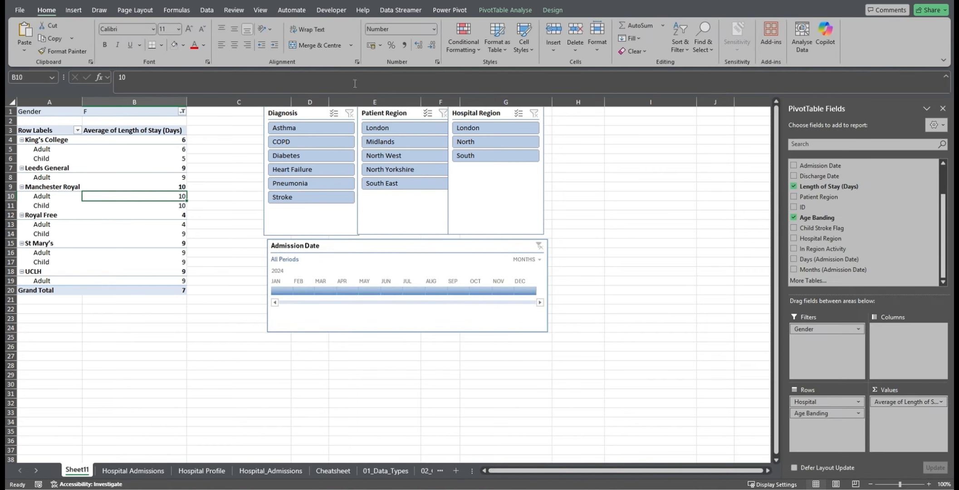
left_click(486, 10)
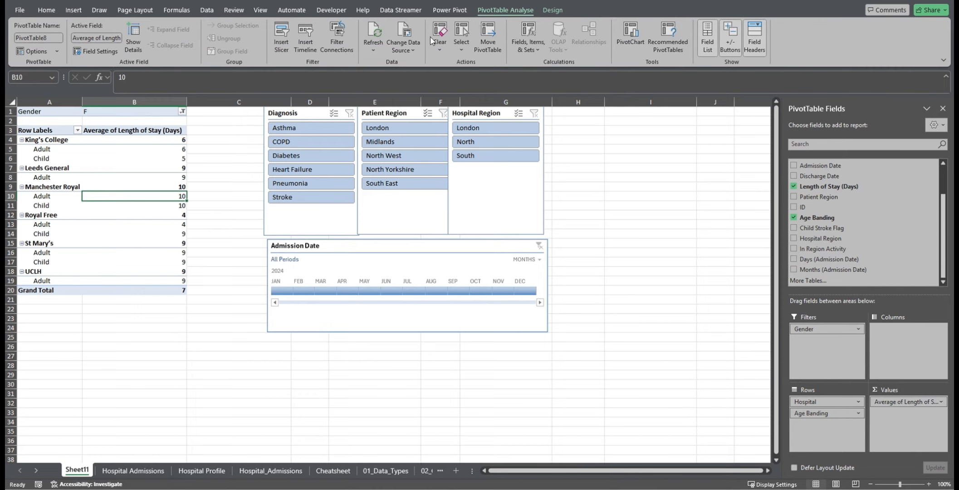
left_click(528, 43)
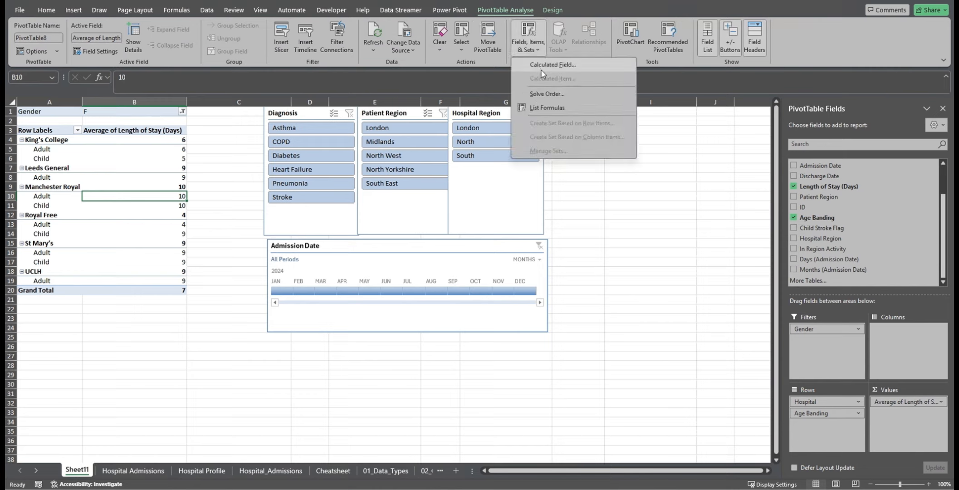
left_click(541, 66)
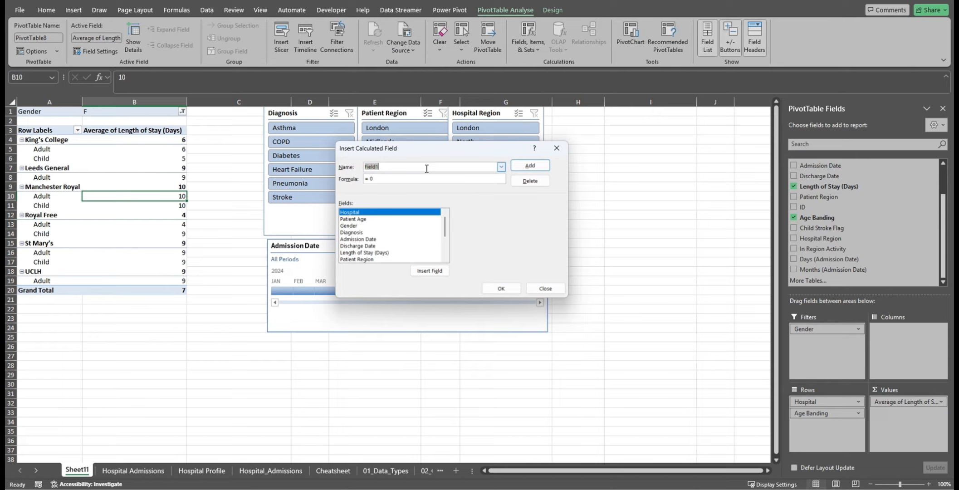
left_click(399, 178)
double_click(362, 246)
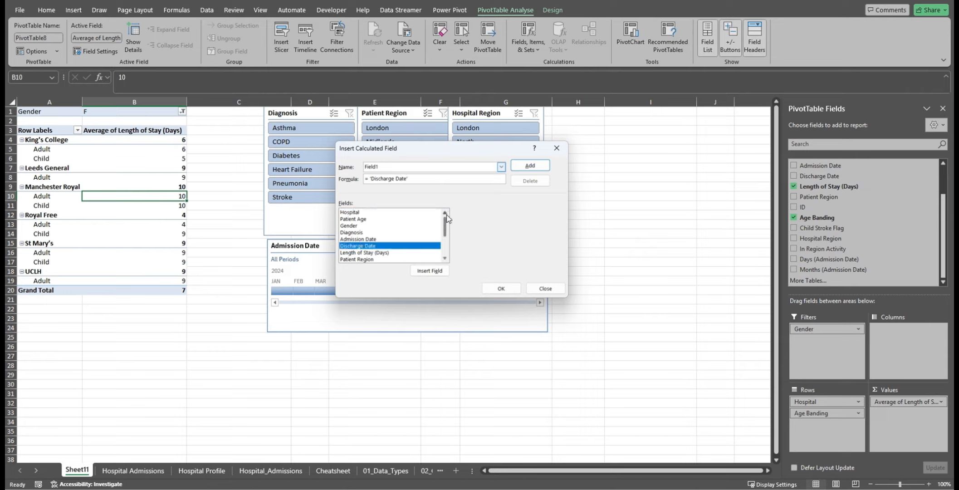
double_click(403, 239)
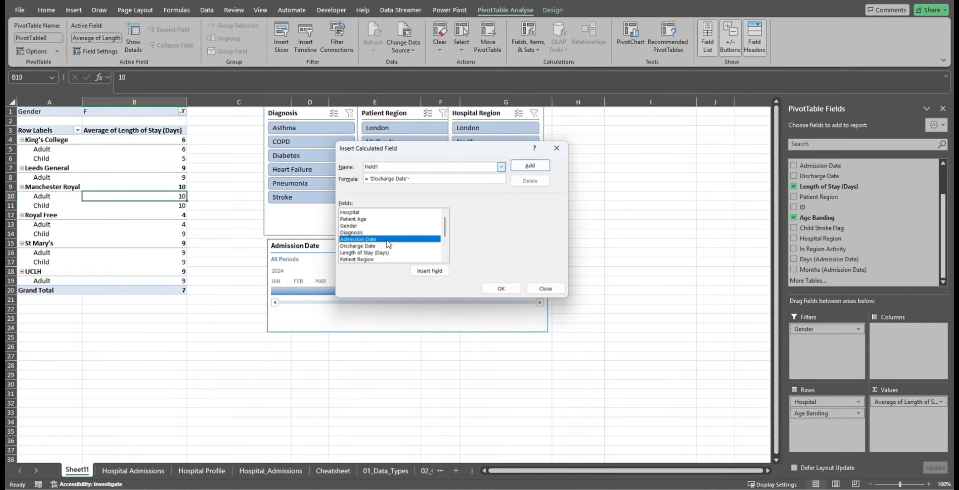
left_click(530, 166)
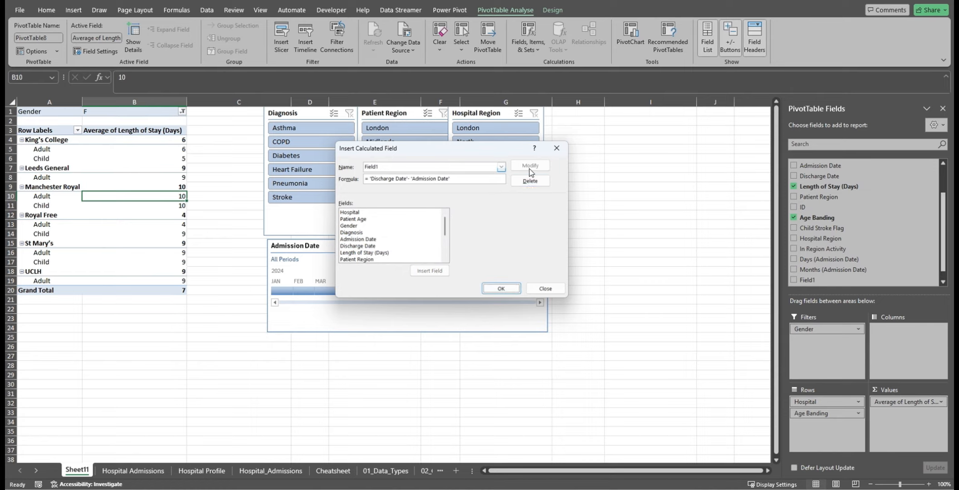
left_click(503, 289)
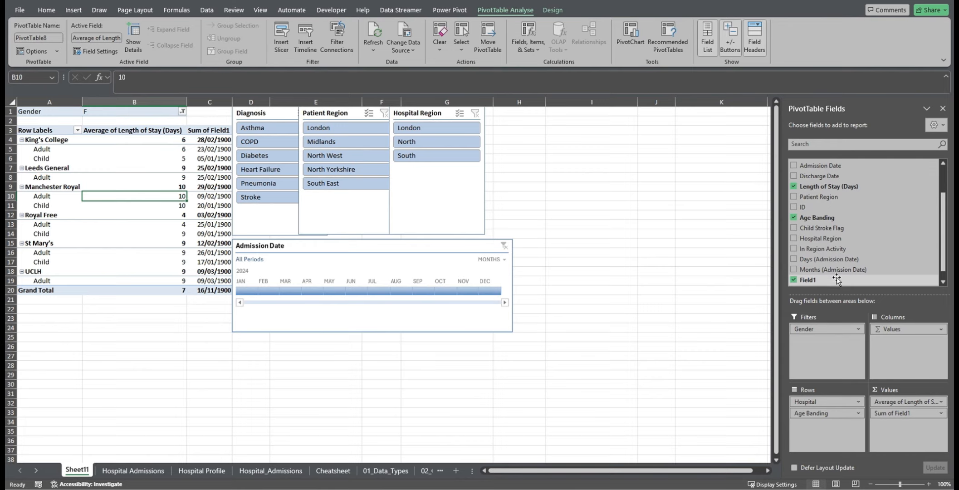
left_click(940, 412)
left_click(913, 405)
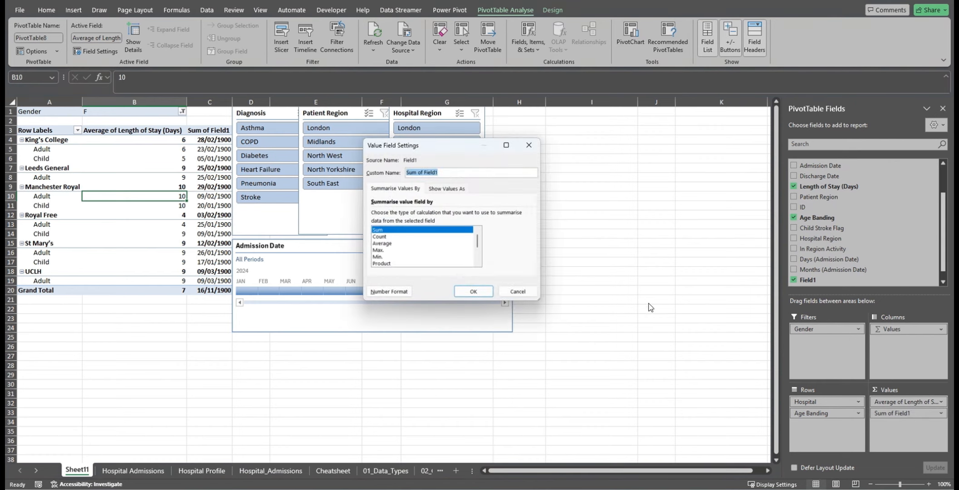
left_click(436, 236)
left_click(422, 230)
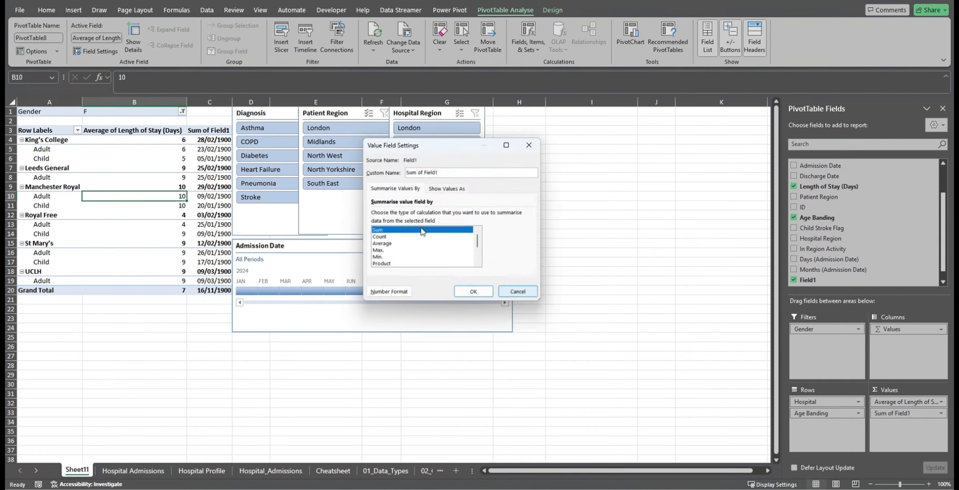
left_click(519, 294)
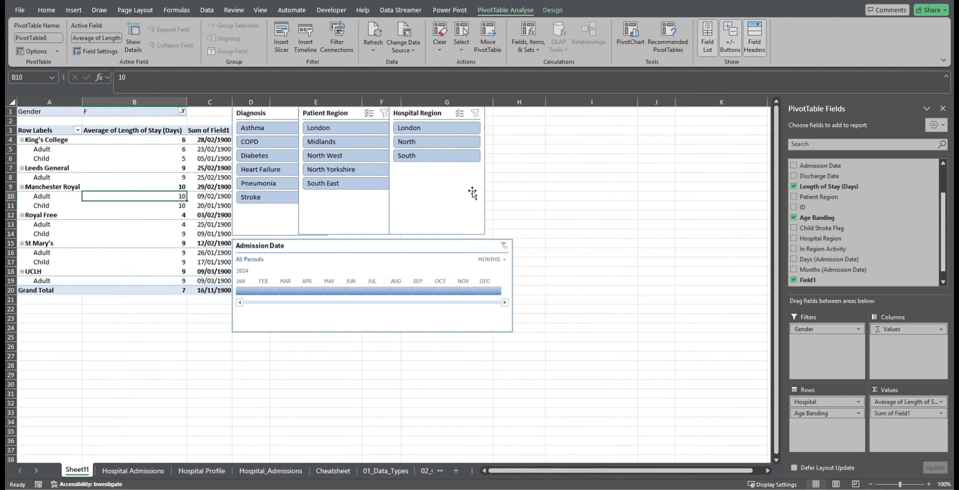
Format the calculated field's Leeds General value as Number, then remove the calculated field from the PivotTable.
left_click(222, 168)
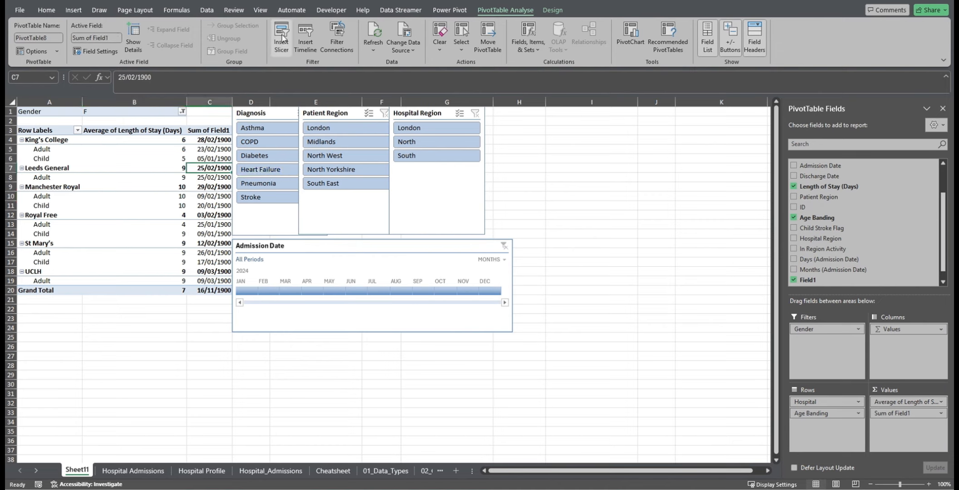
left_click(46, 10)
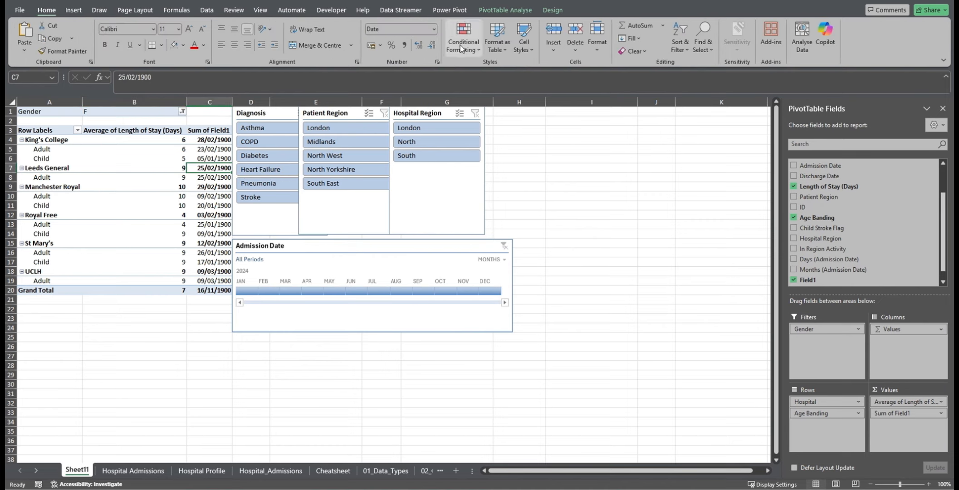
left_click(434, 29)
left_click(424, 68)
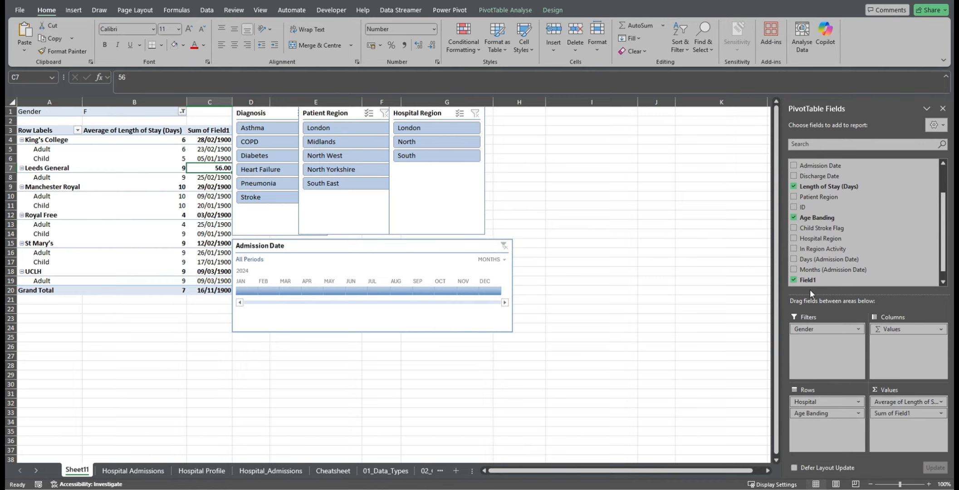
left_click(793, 280)
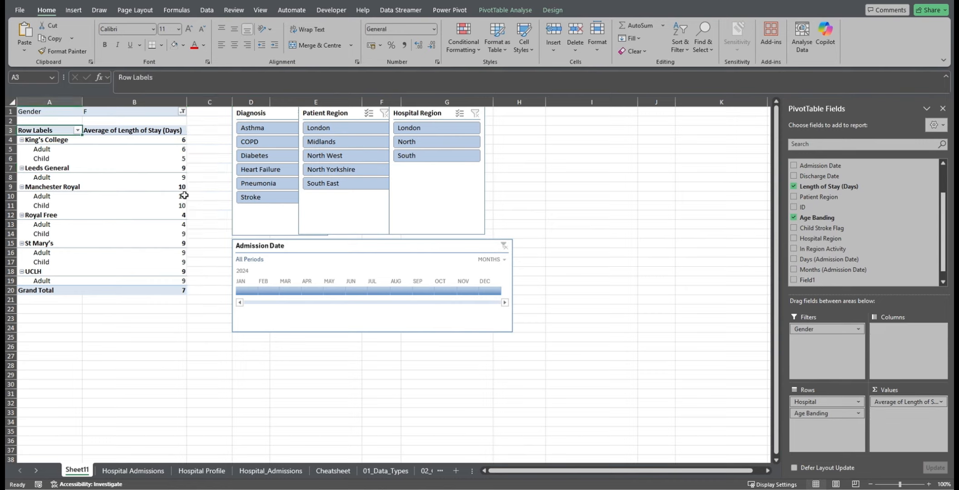
Show the detail records behind the Manchester Royal average on a new sheet and return to the PivotTable sheet.
left_click(168, 186)
left_click(505, 10)
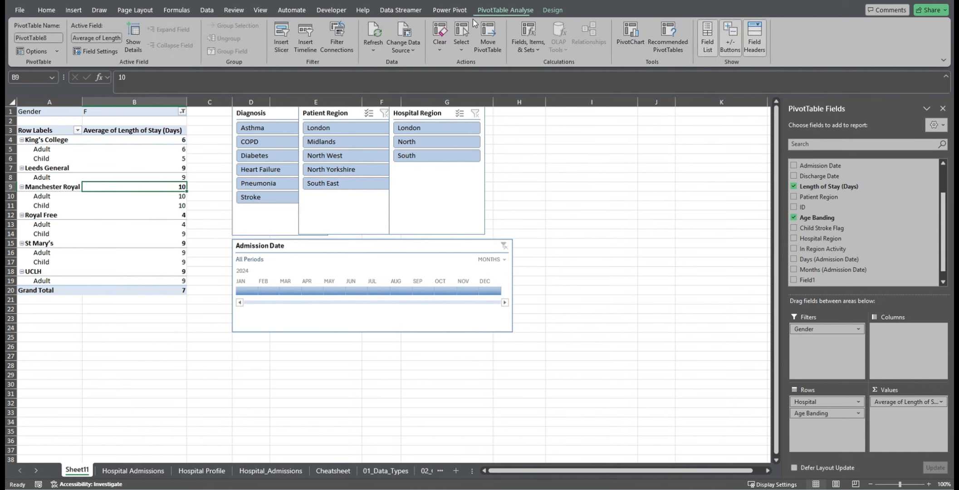
left_click(131, 33)
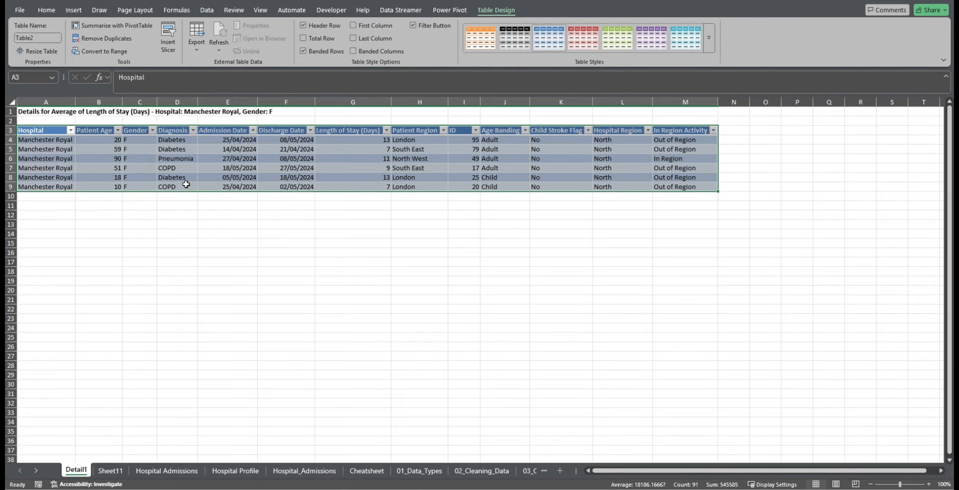
left_click(109, 471)
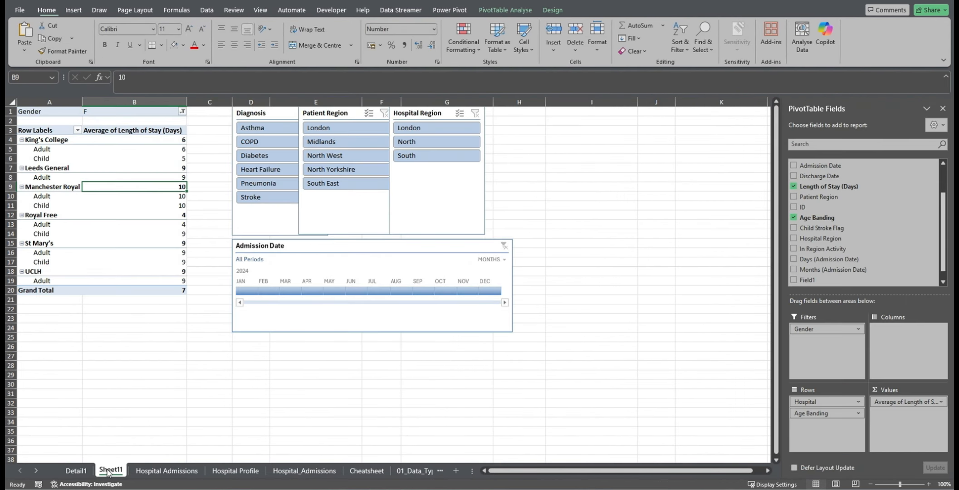
Extract the detail records behind Manchester Royal's Child average to a new sheet and go back to Sheet11.
left_click(174, 206)
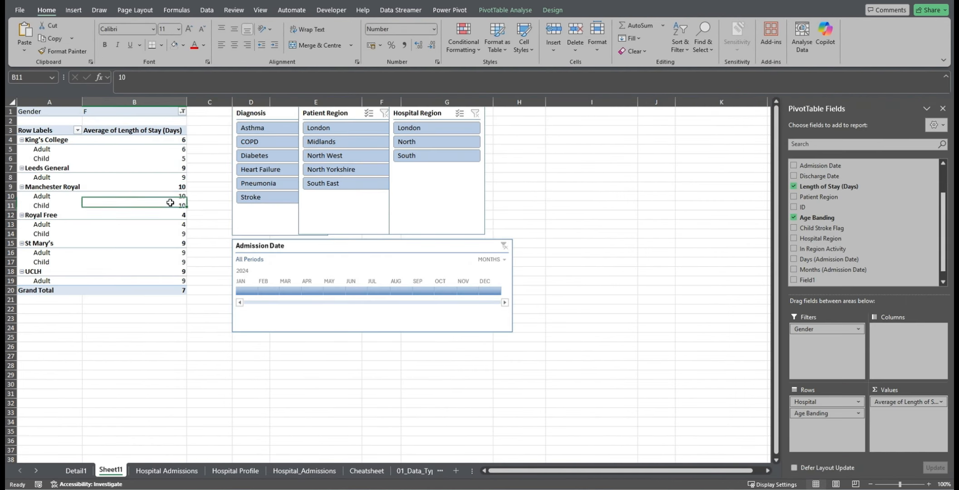
left_click(521, 11)
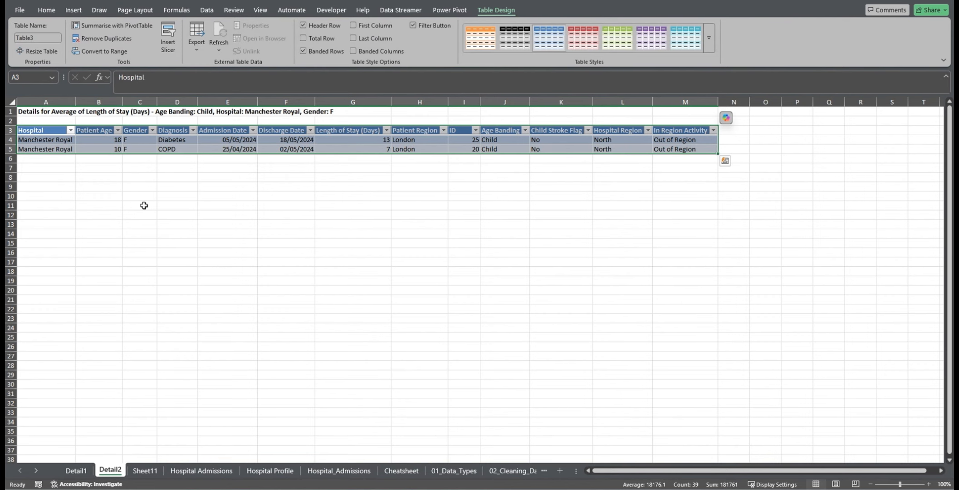
left_click(145, 471)
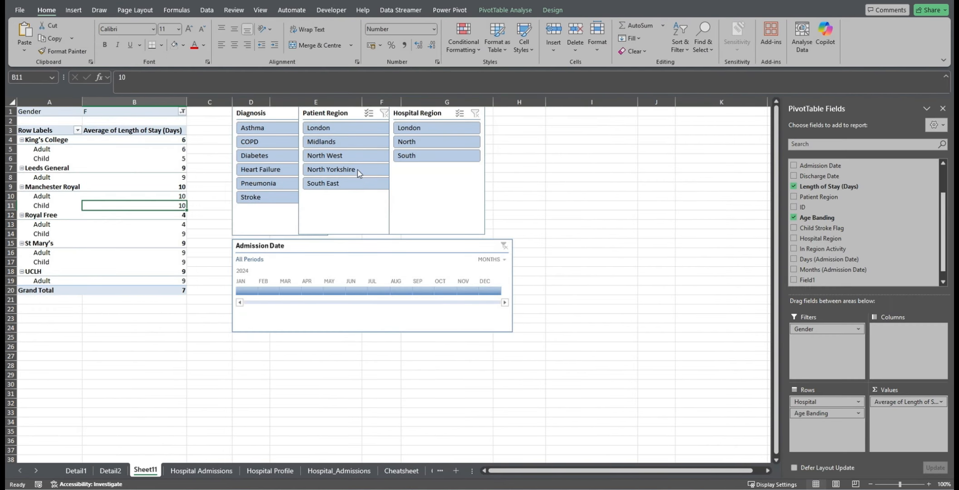
left_click(553, 7)
left_click(519, 10)
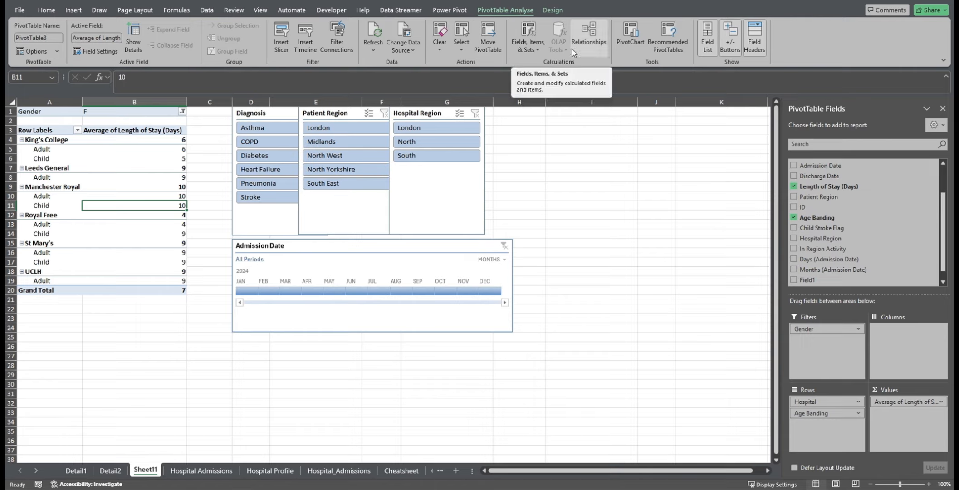
left_click(439, 46)
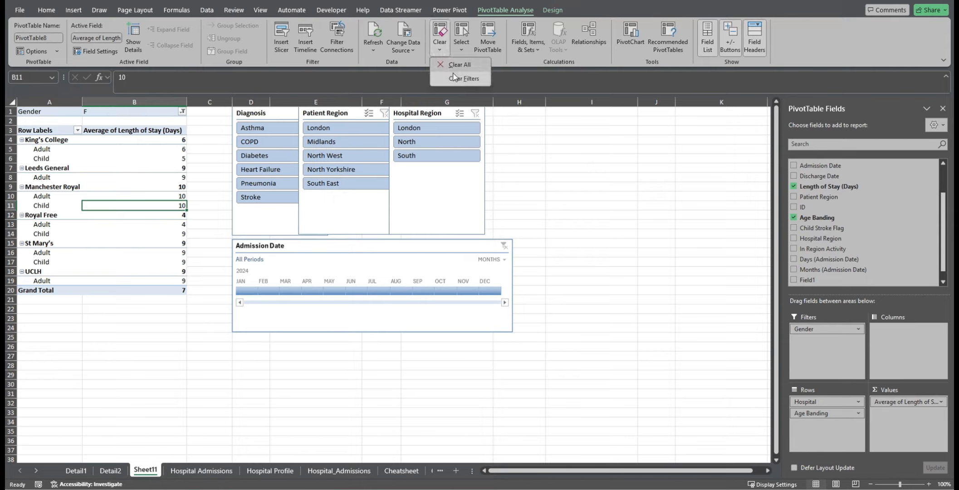
left_click(463, 46)
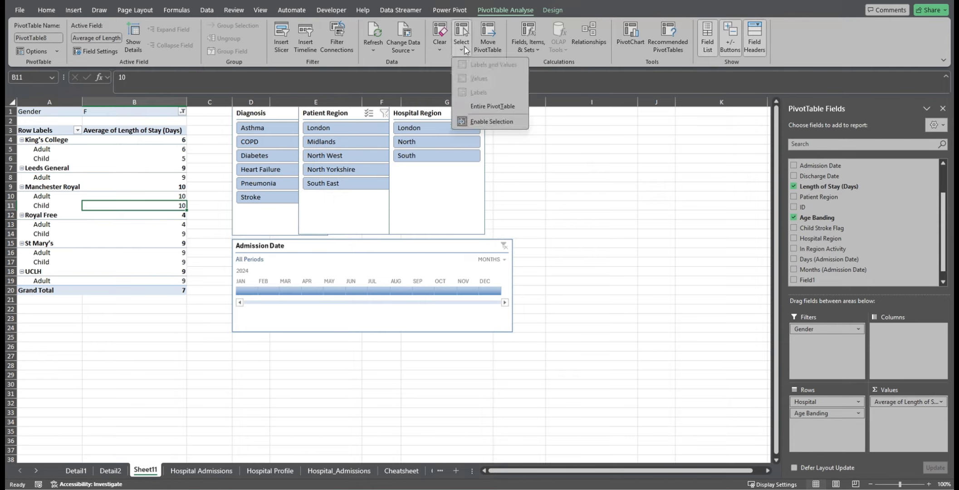
left_click(465, 51)
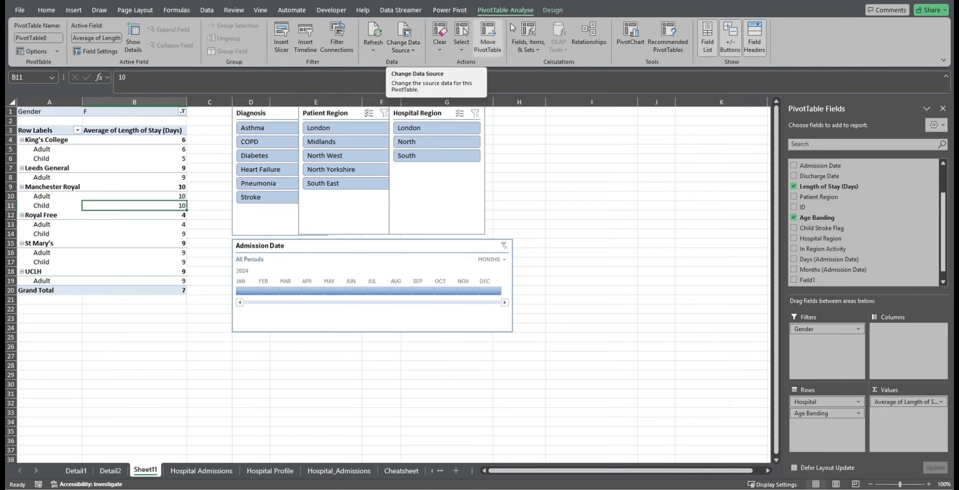
Insert a Clustered Column PivotChart from the PivotTable and move it down clear of the slicers.
left_click(629, 43)
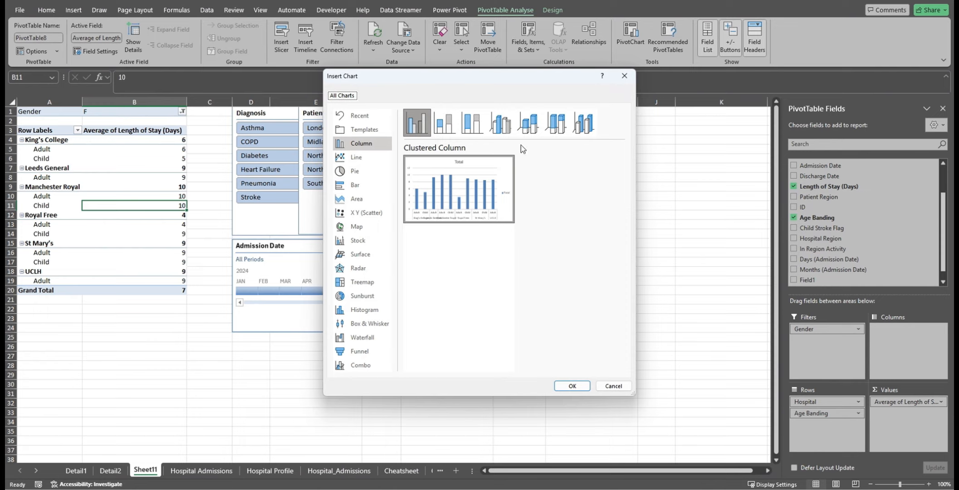
mouse_move(477, 197)
left_click(572, 385)
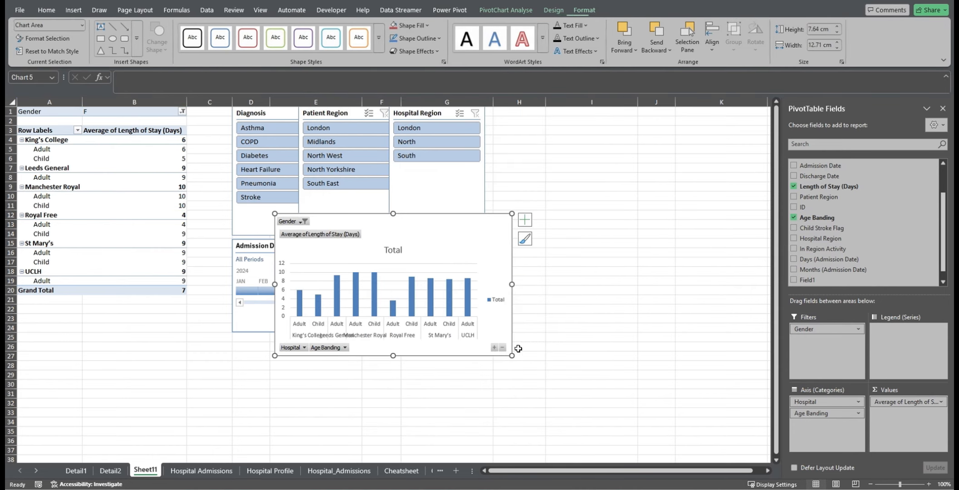
left_click_drag(479, 262, 432, 310)
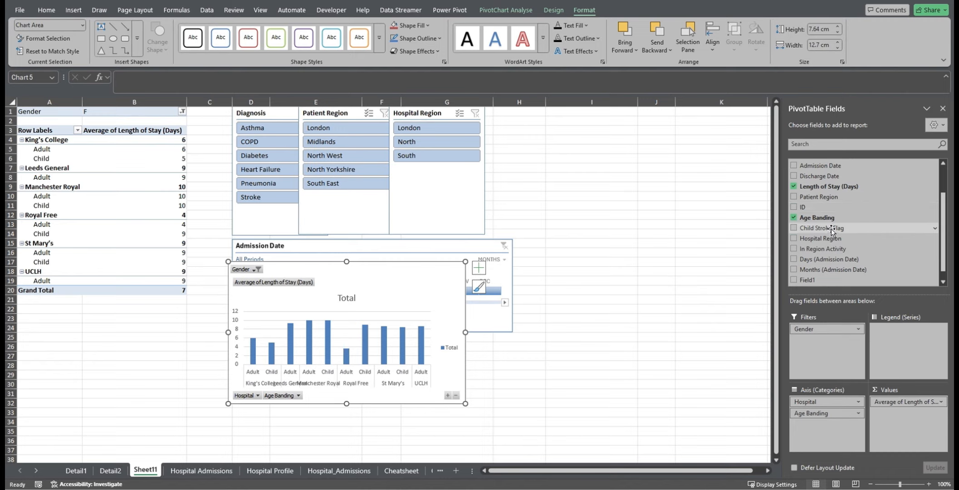
Add Hospital Region below Age Banding on the PivotChart axis and enlarge the chart to about 19.5 by 8.5 cm.
left_click_drag(843, 240, 837, 438)
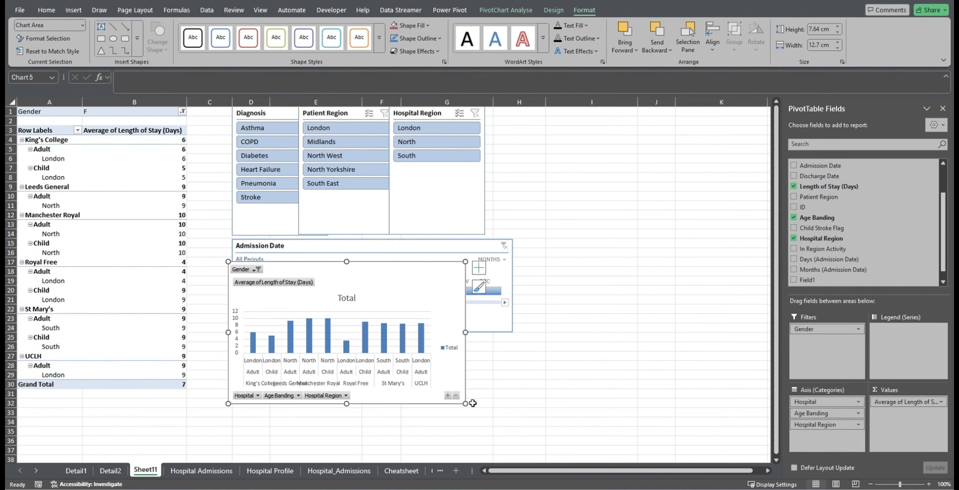
left_click_drag(465, 403, 592, 420)
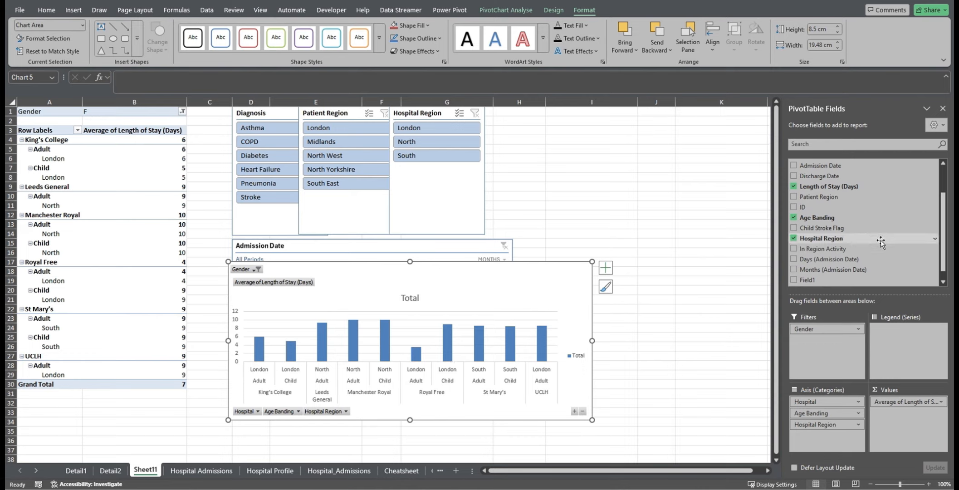
Replace Hospital Region with In Region Activity on the PivotChart axis and move the chart up to just below the slicers.
left_click_drag(872, 252, 871, 304)
left_click_drag(861, 424, 707, 380)
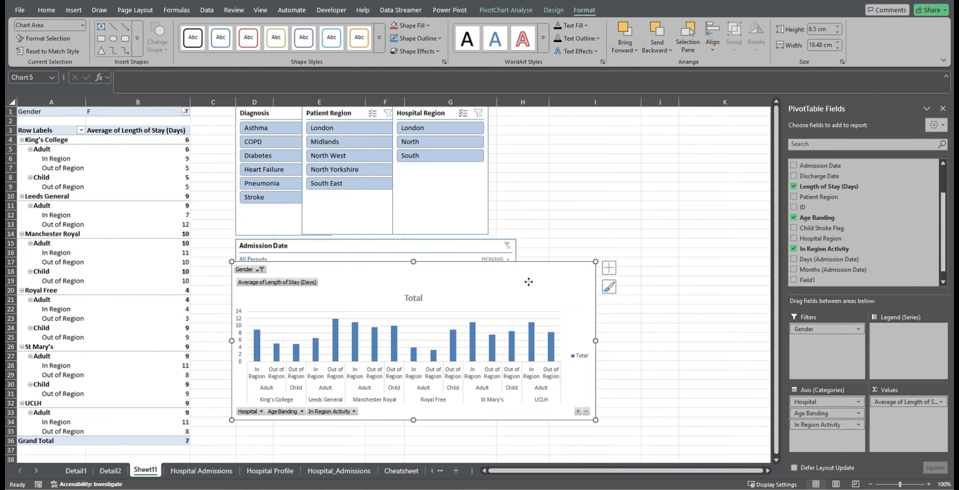
left_click_drag(529, 280, 539, 260)
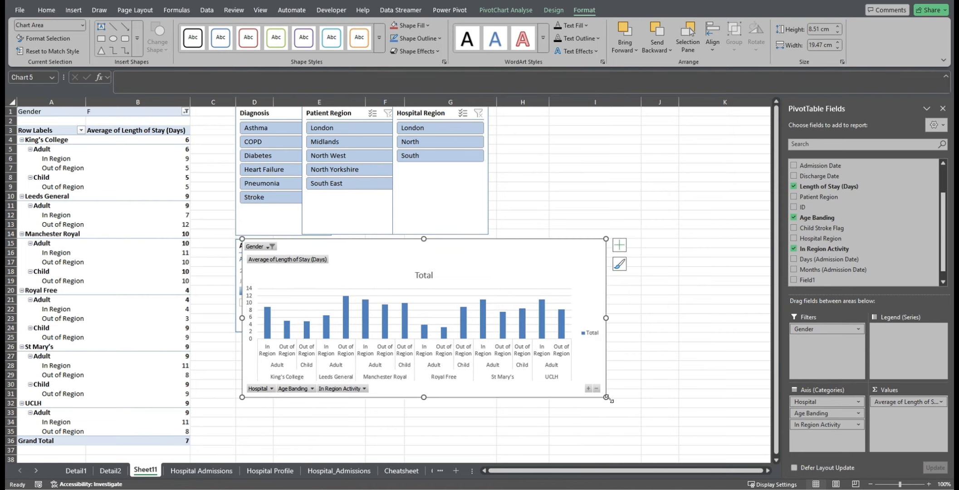
Enlarge the PivotChart to about 22.3 by 10.6 cm, move it beside the Hospital Region slicer and close the PivotTable field list.
left_click_drag(606, 398, 660, 435)
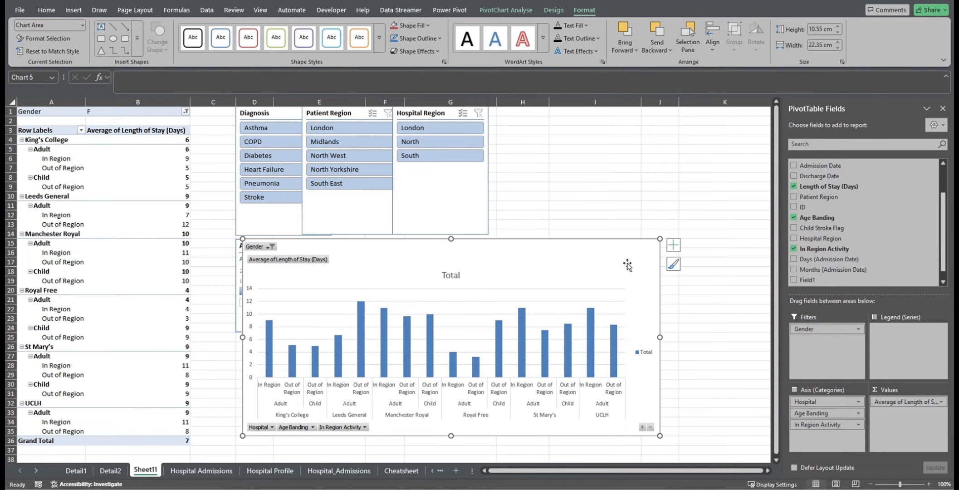
left_click_drag(628, 265, 702, 238)
left_click_drag(591, 235, 678, 203)
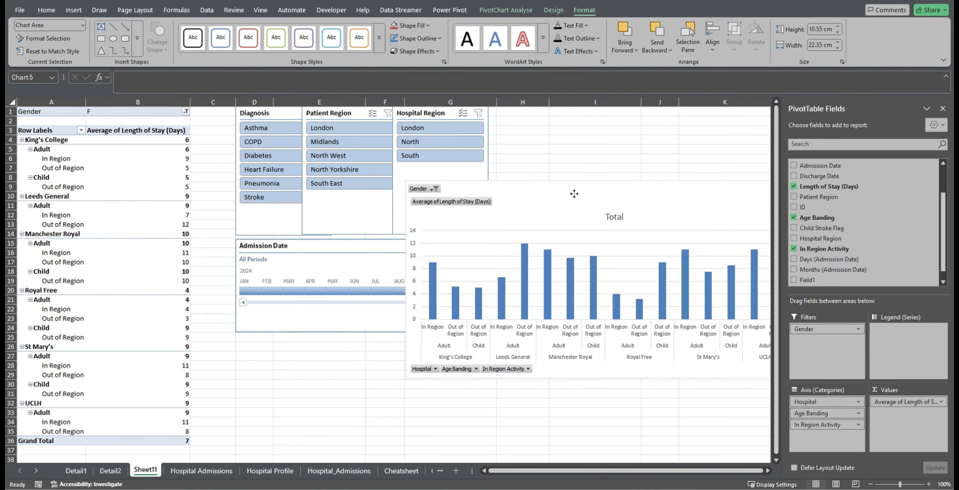
left_click_drag(574, 194, 653, 143)
left_click(943, 108)
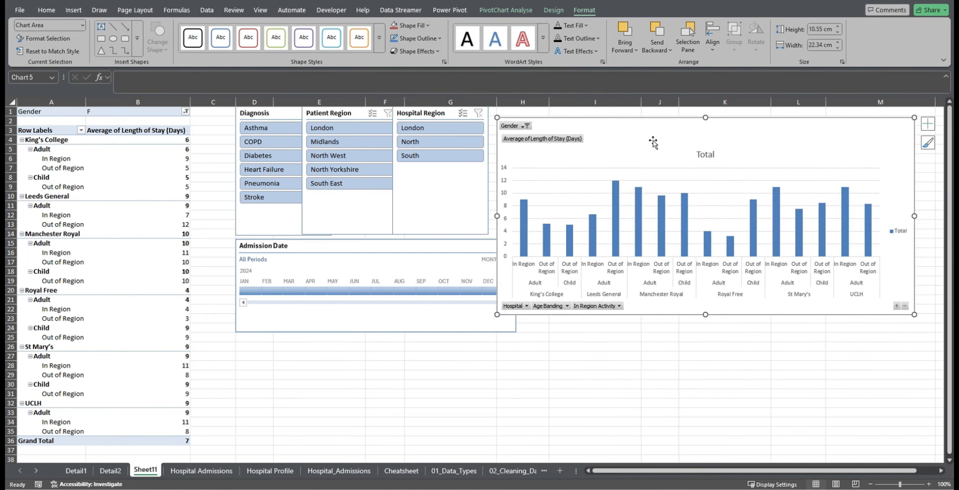
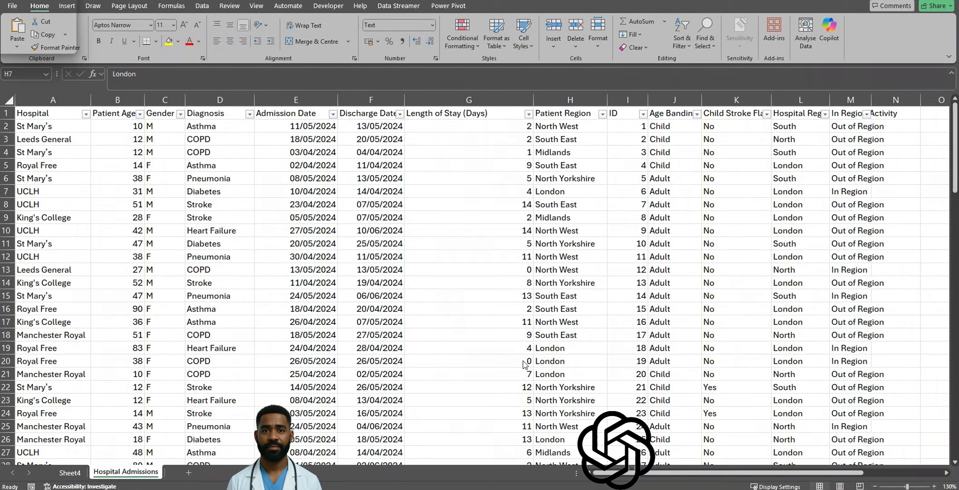
Examine the ID and Age Banding columns on the Hospital Admissions sheet to see how the admission records are identified.
left_click(630, 153)
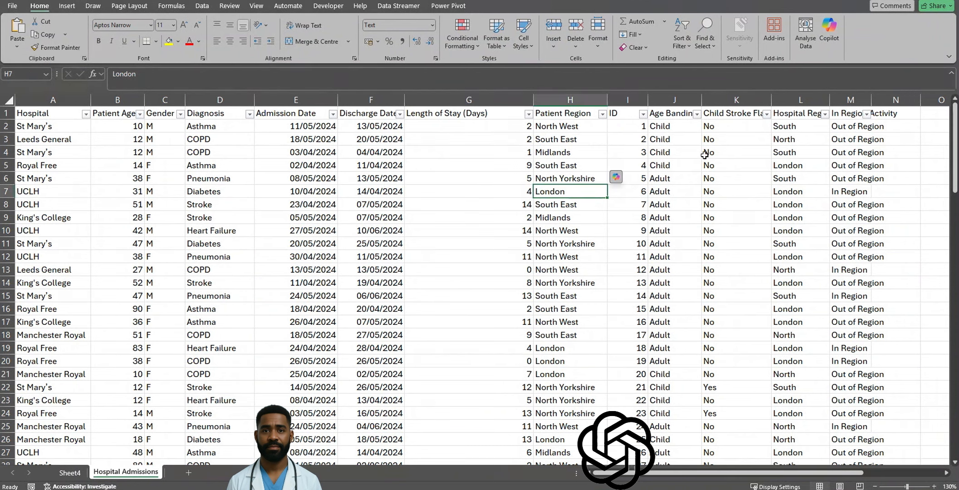
left_click(689, 149)
left_click(631, 129)
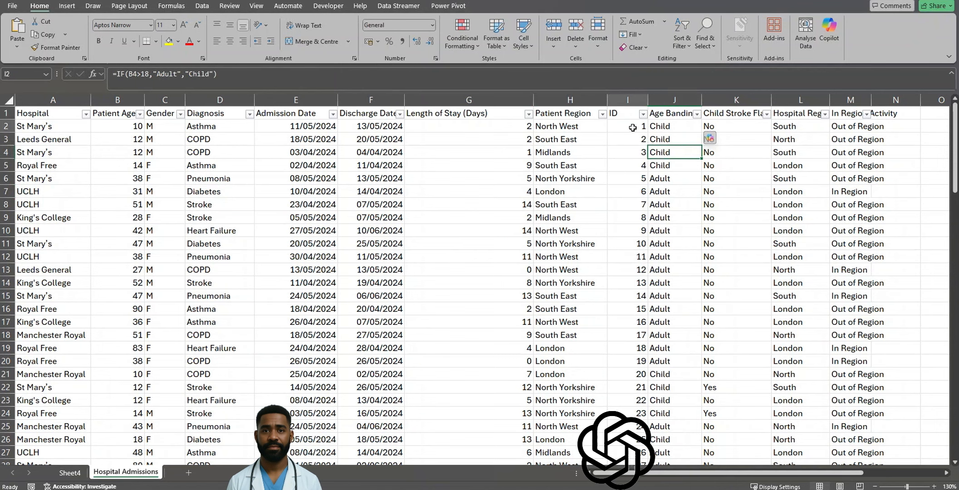
left_click(692, 136)
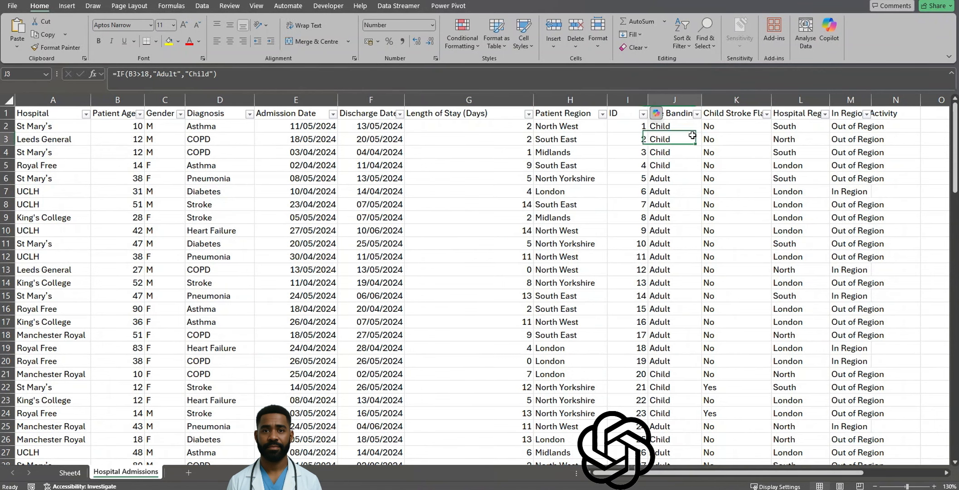
left_click(630, 111)
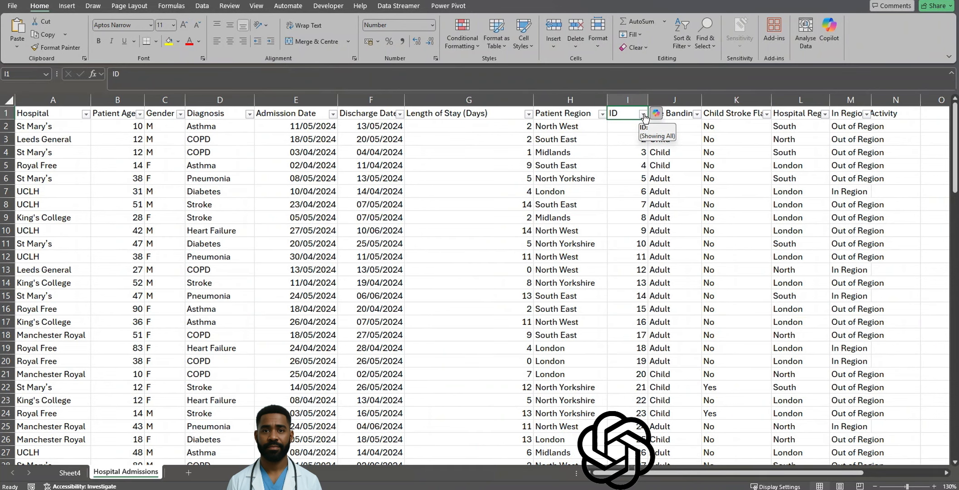
scroll(645, 128, "down", 12)
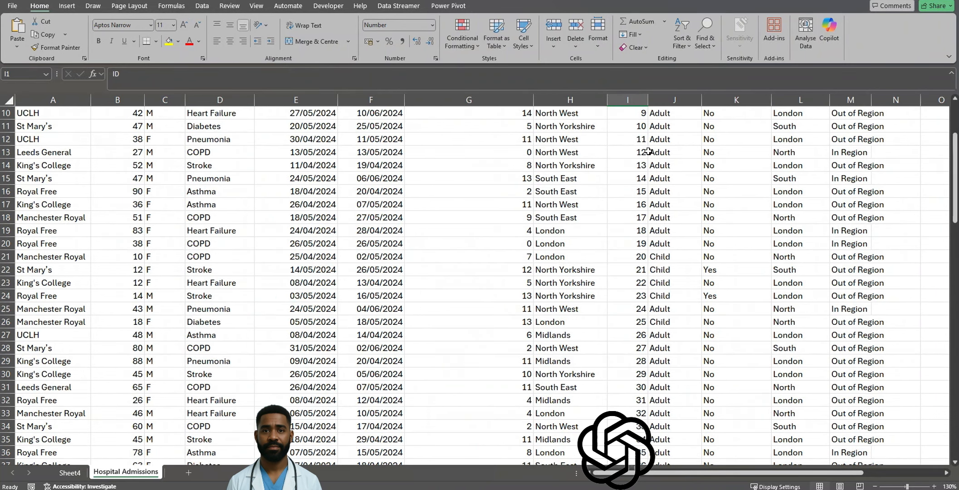
scroll(647, 152, "up", 11)
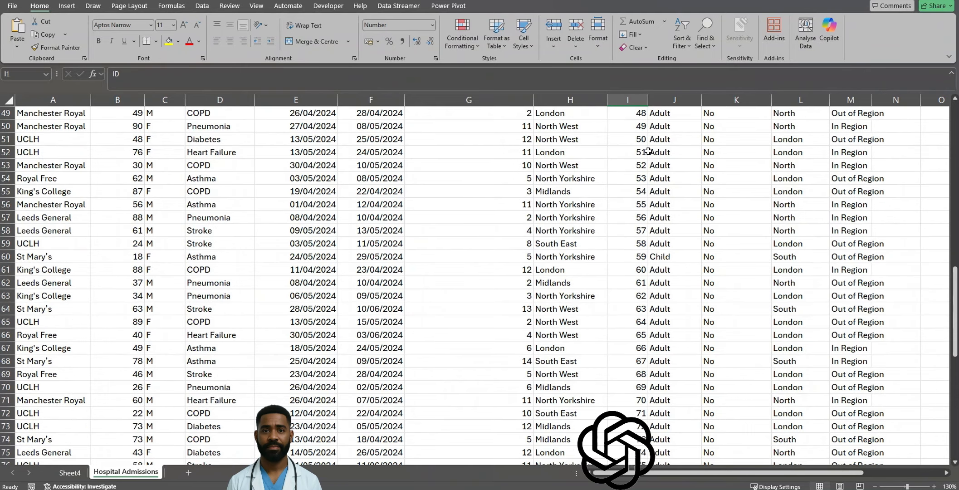
scroll(648, 152, "up", 1)
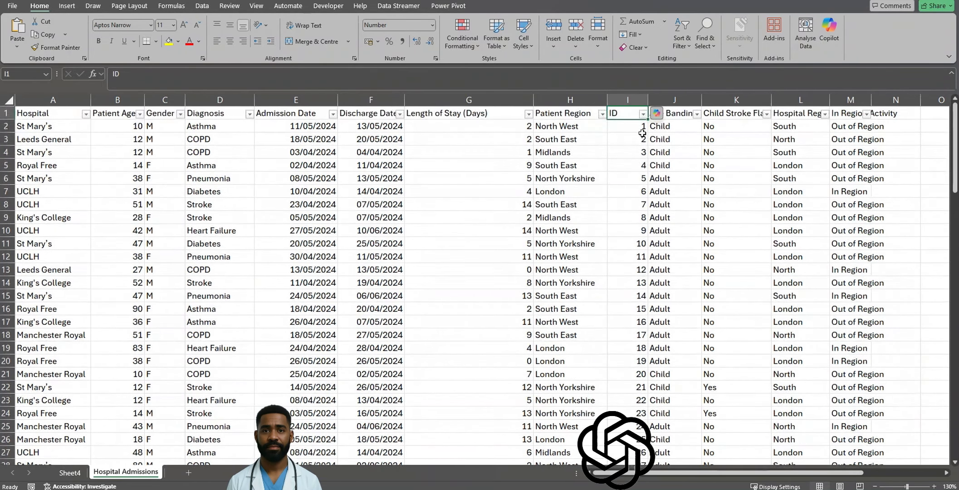
Highlight duplicate values in the ID column with Light Red Fill with Dark Red Text and look through the whole column.
left_click(628, 100)
left_click(469, 33)
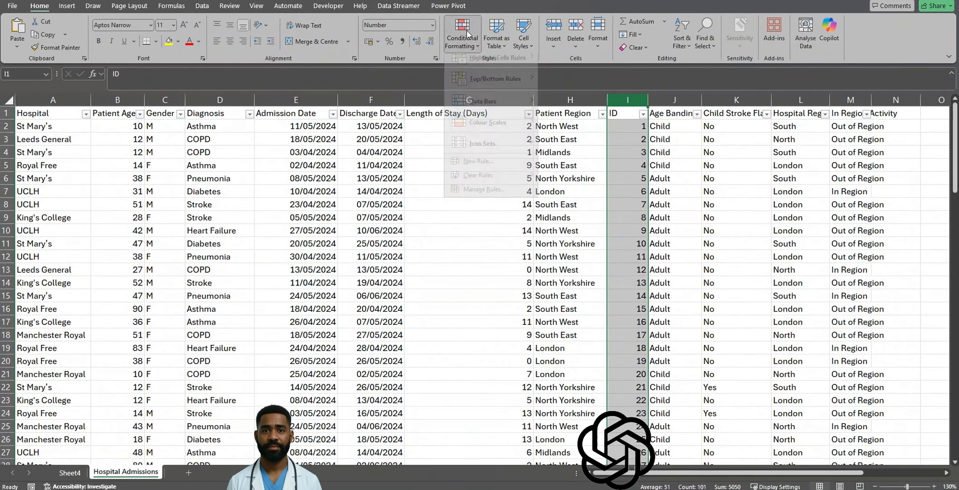
mouse_move(511, 69)
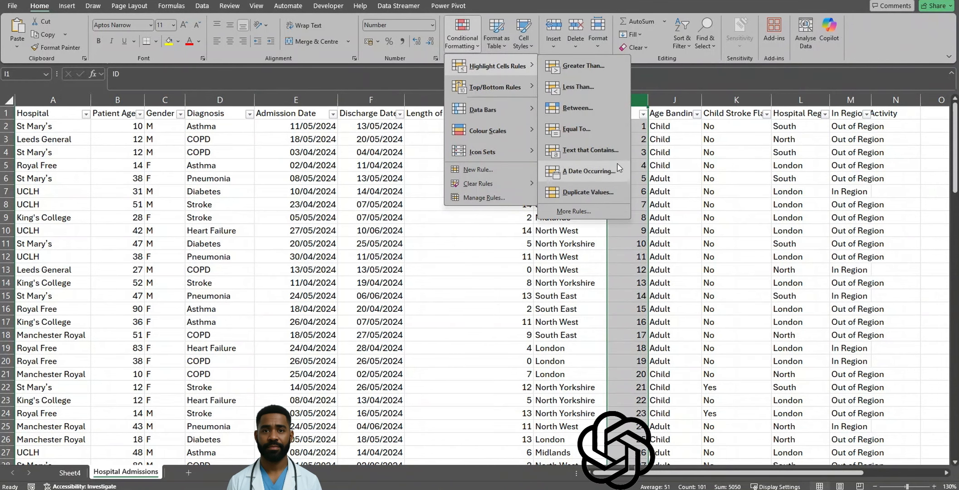
left_click(587, 192)
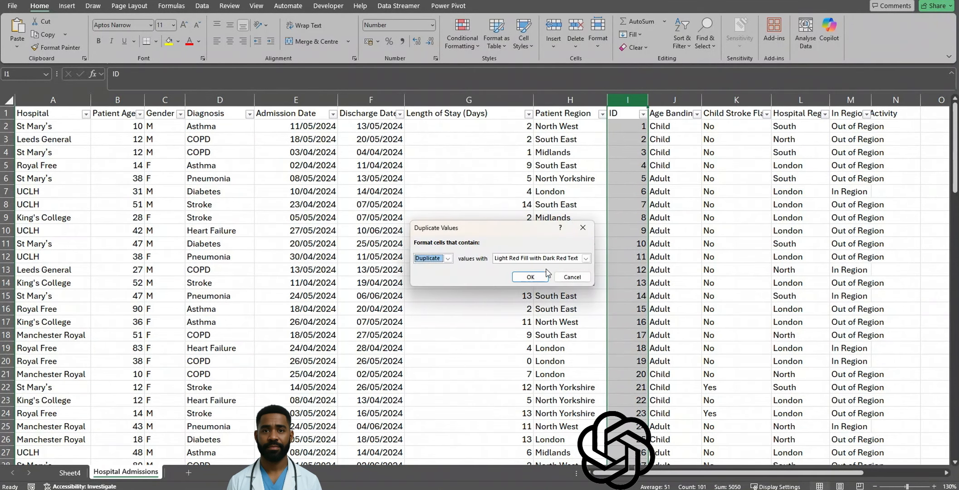
left_click(530, 277)
scroll(649, 221, "down", 16)
scroll(648, 221, "down", 12)
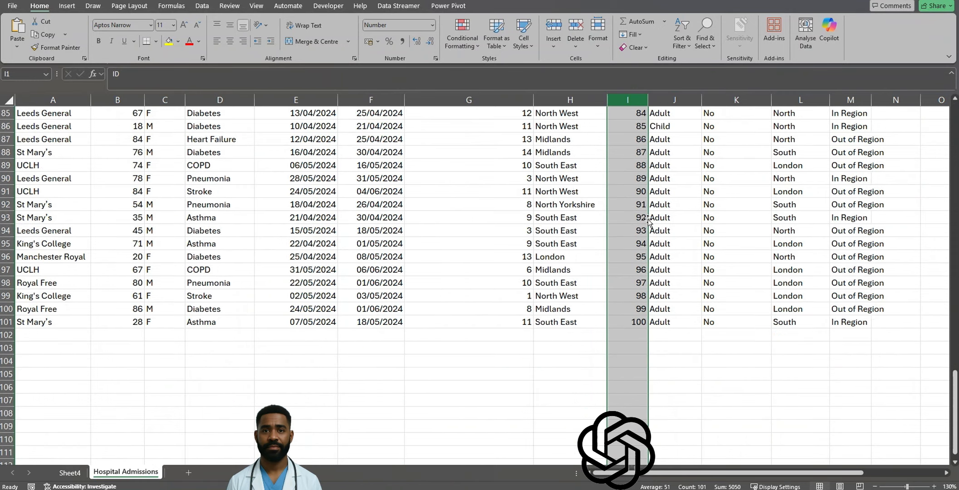
scroll(649, 221, "up", 14)
scroll(649, 221, "up", 14)
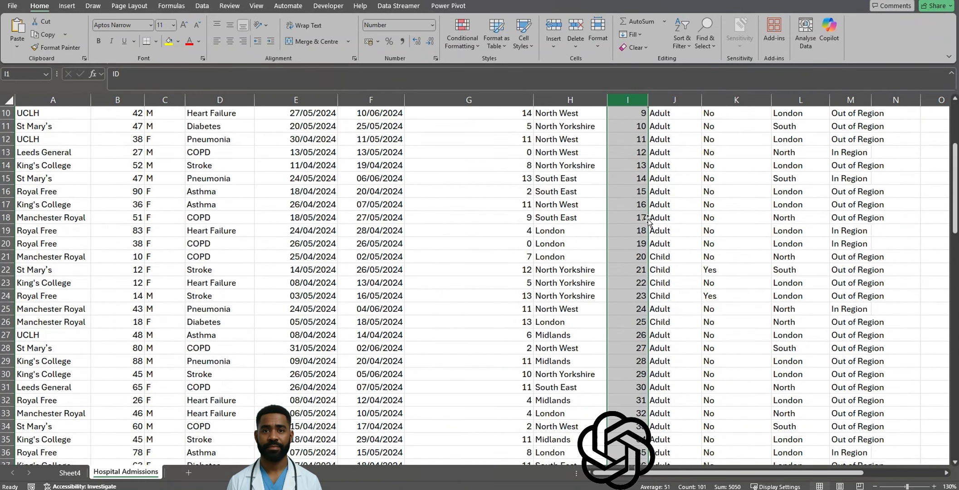
left_click(641, 192)
left_click(689, 166)
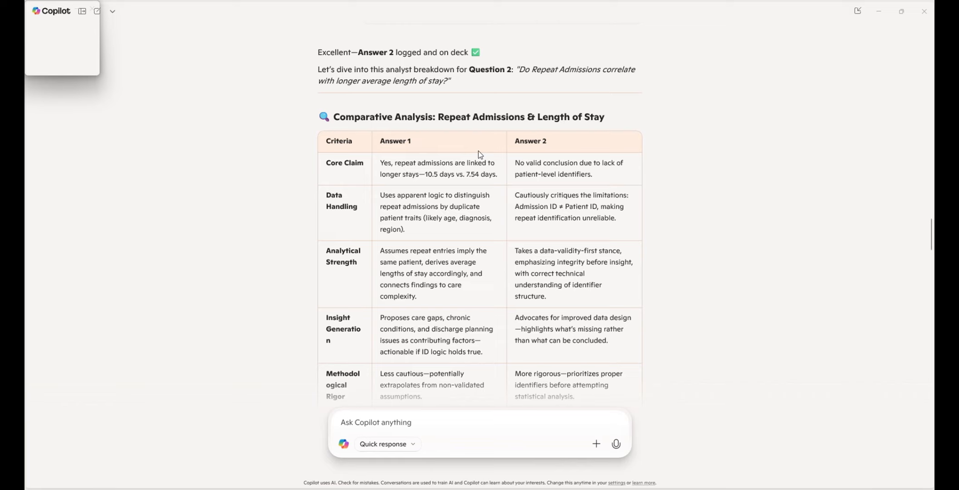
In Copilot, read the comparison table of the two answers about repeat admissions and length of stay.
scroll(478, 150, "down", 1)
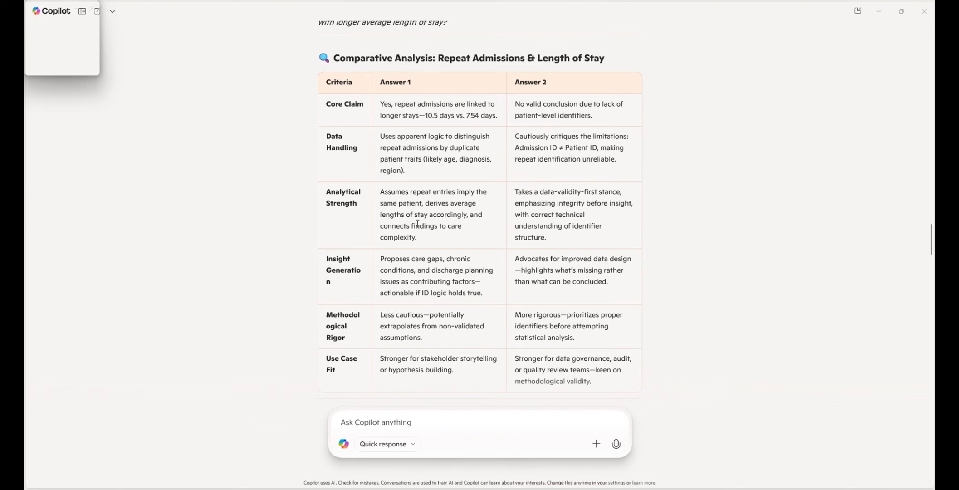
scroll(466, 274, "down", 1)
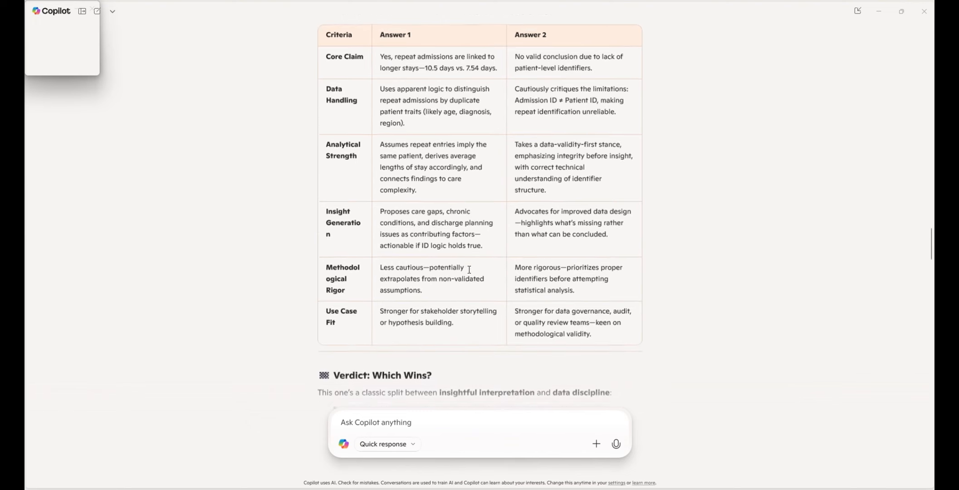
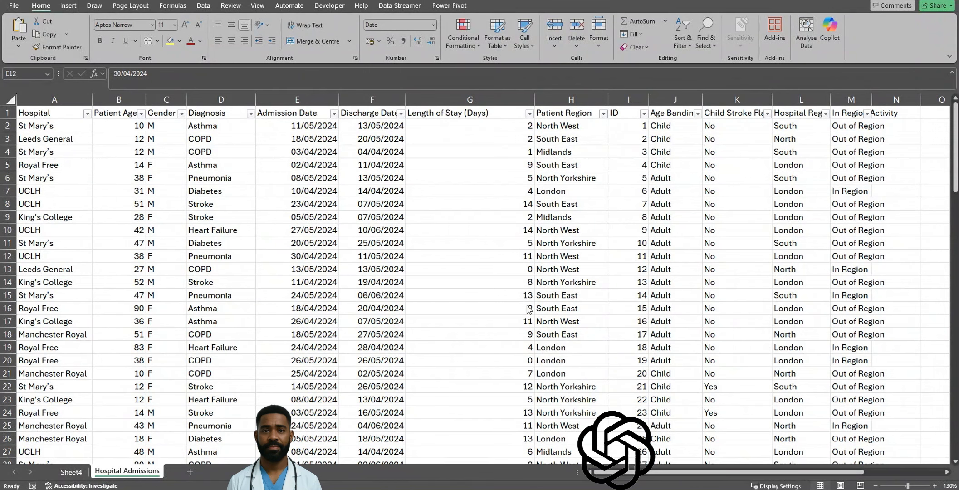
Enter the header Day Of Week in cell N1 of the Hospital Admissions sheet.
left_click(501, 298)
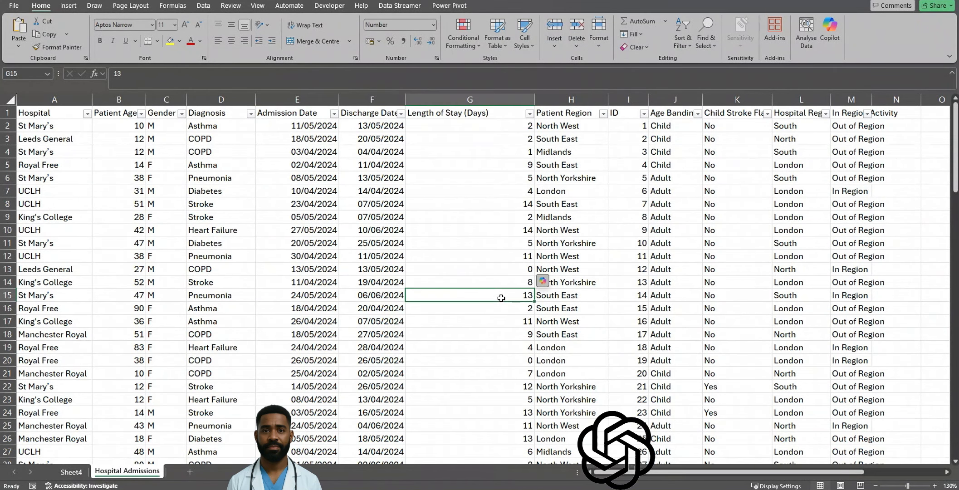
left_click_drag(853, 472, 868, 474)
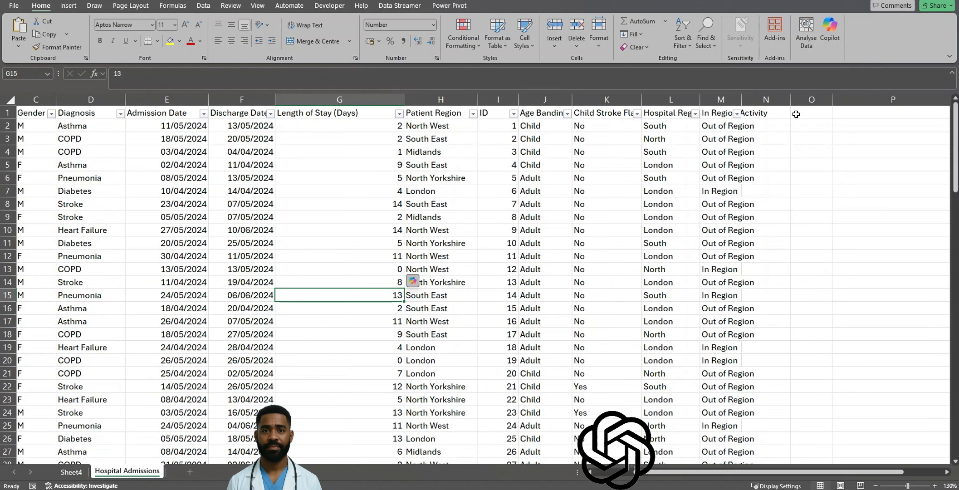
left_click(775, 115)
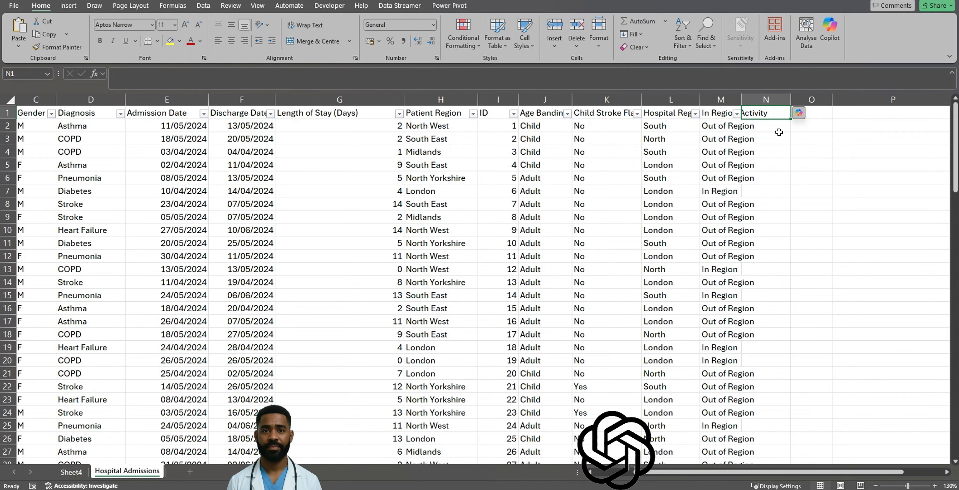
type("Day")
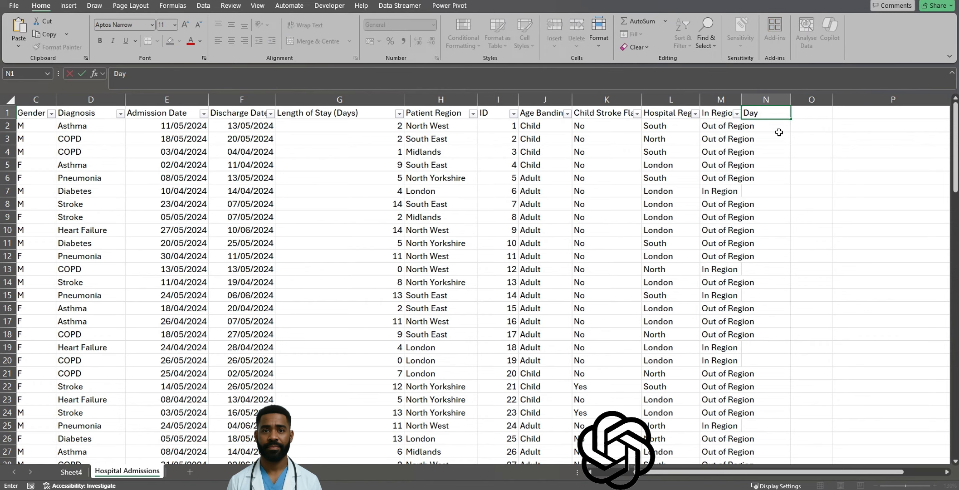
type(" Of Week")
key("Return")
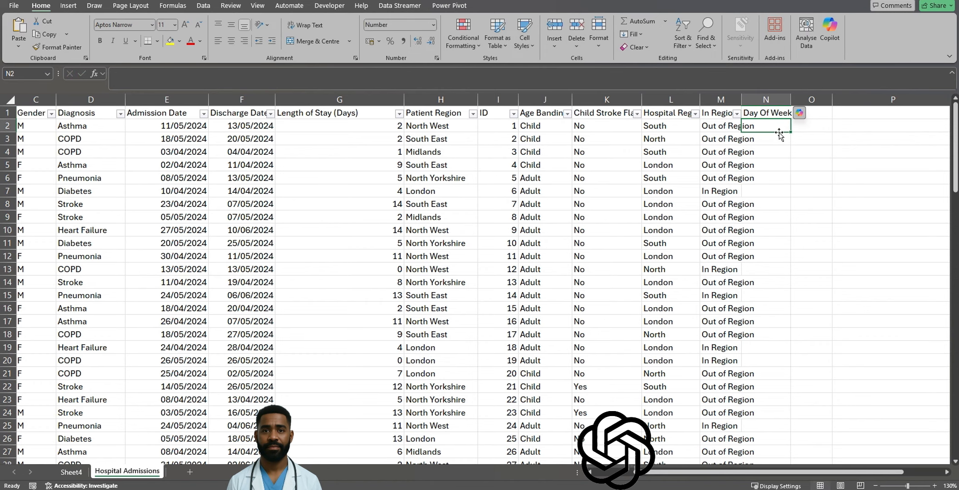
Enter a WEEKDAY formula in N2 that takes the admission date in E2, leaving the return type empty.
type("=")
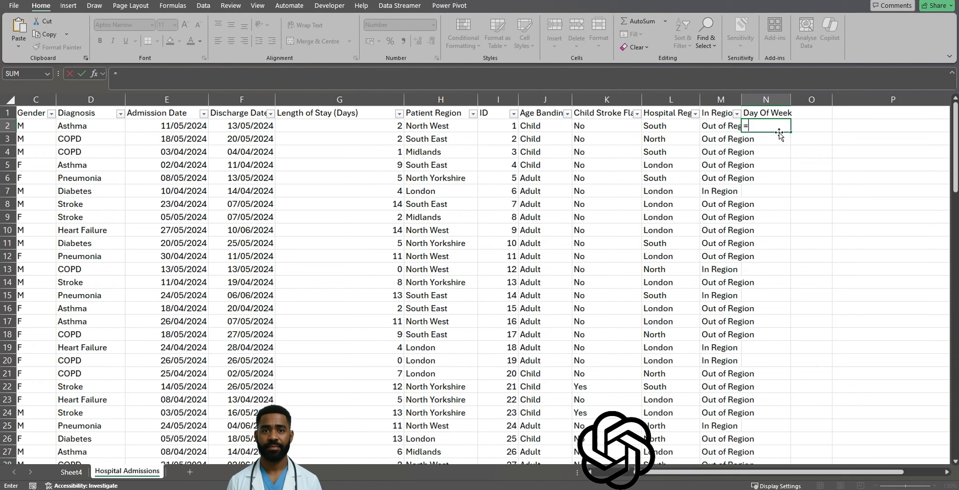
type("Wee")
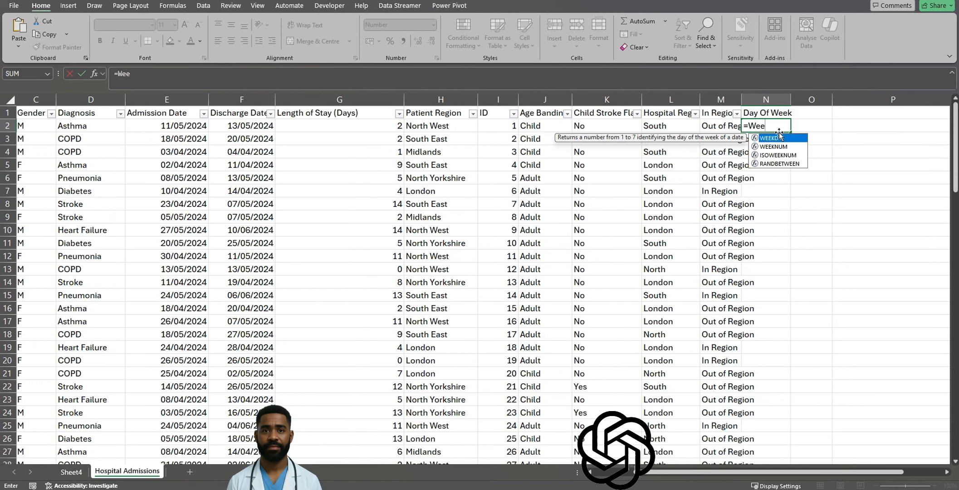
type("kday")
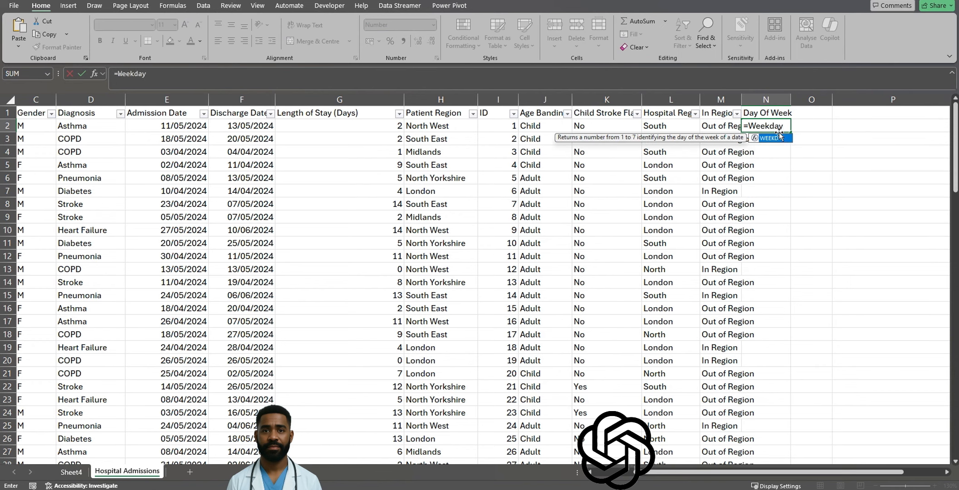
type("(")
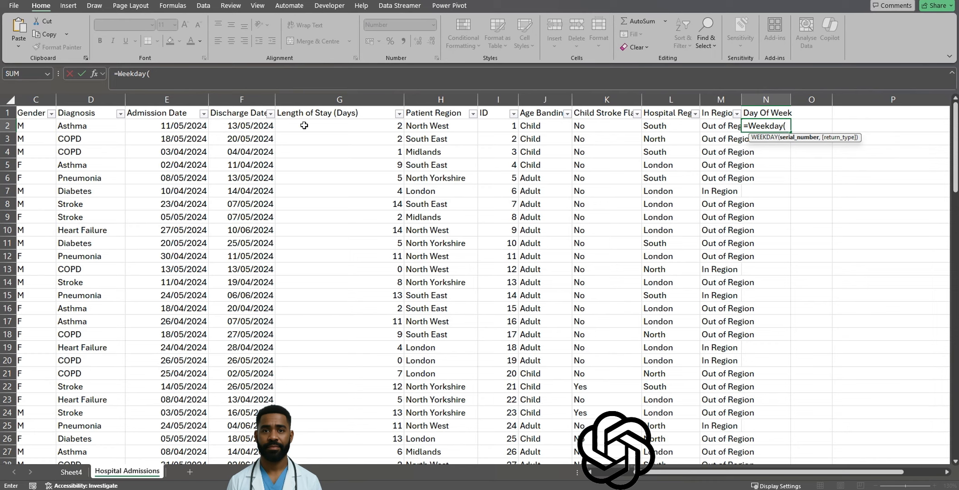
left_click(196, 126)
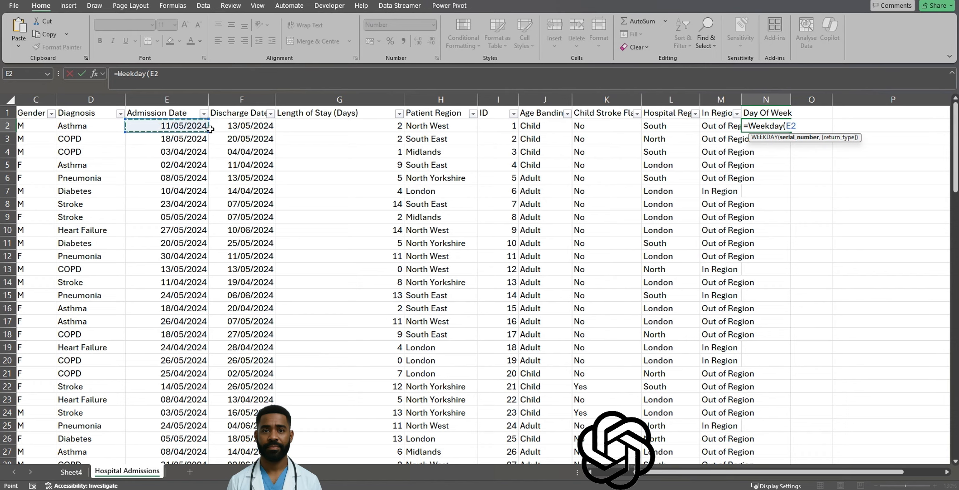
type(",")
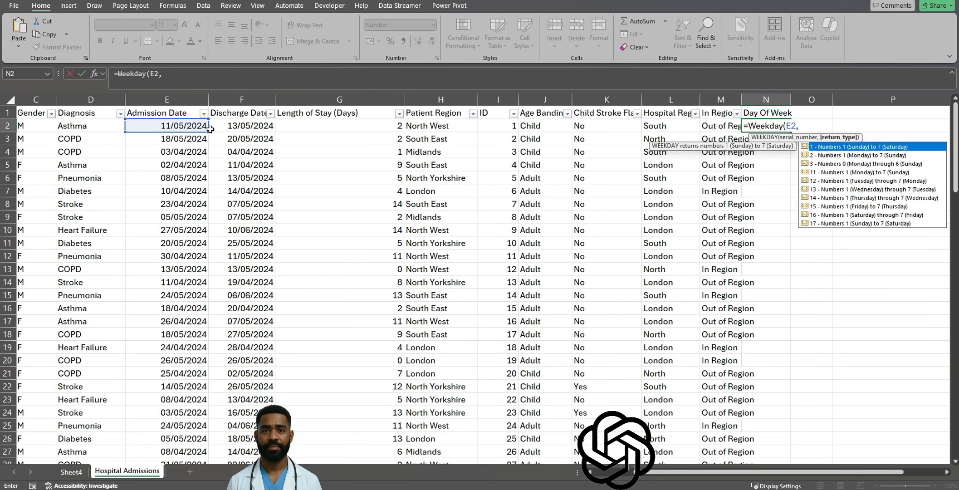
key("Down")
key("Down")
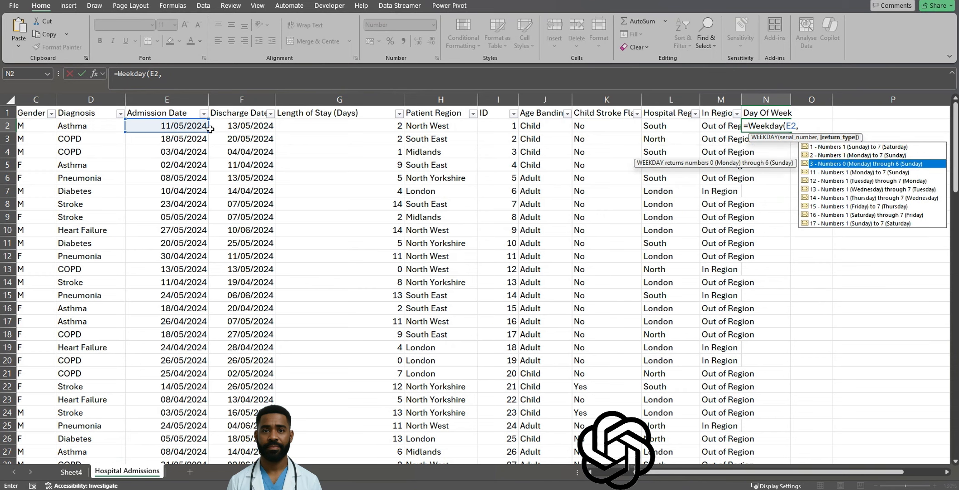
key("Down")
key("Escape")
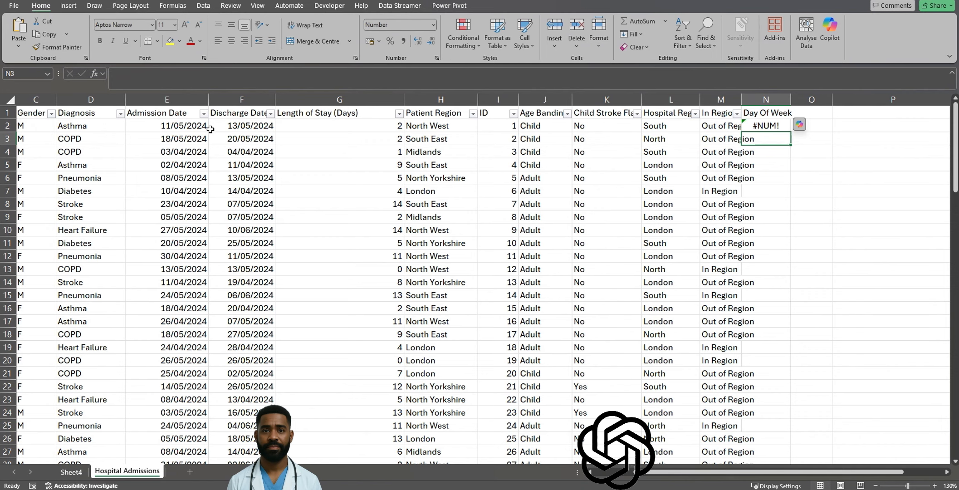
Set the return type of the WEEKDAY formula in N2 to 11 and compare the result with the admission date in E2.
key("ctrl+Return")
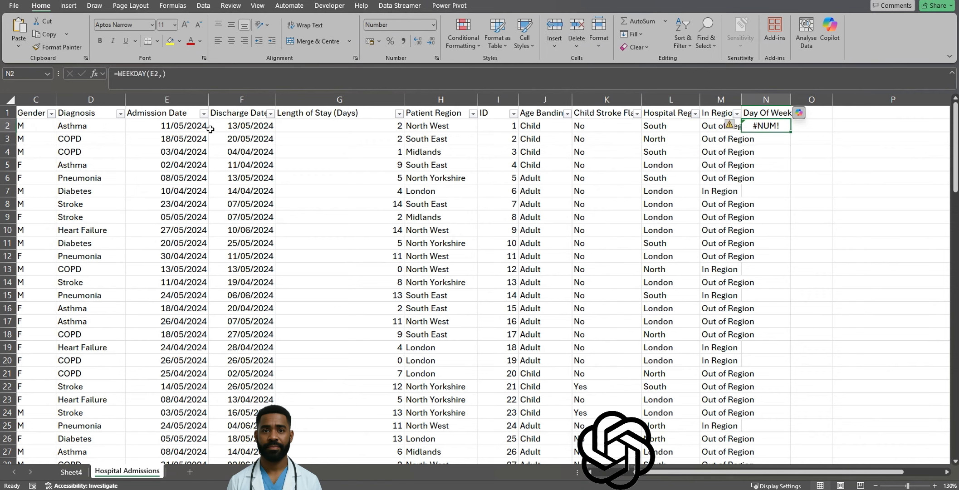
left_click(161, 74)
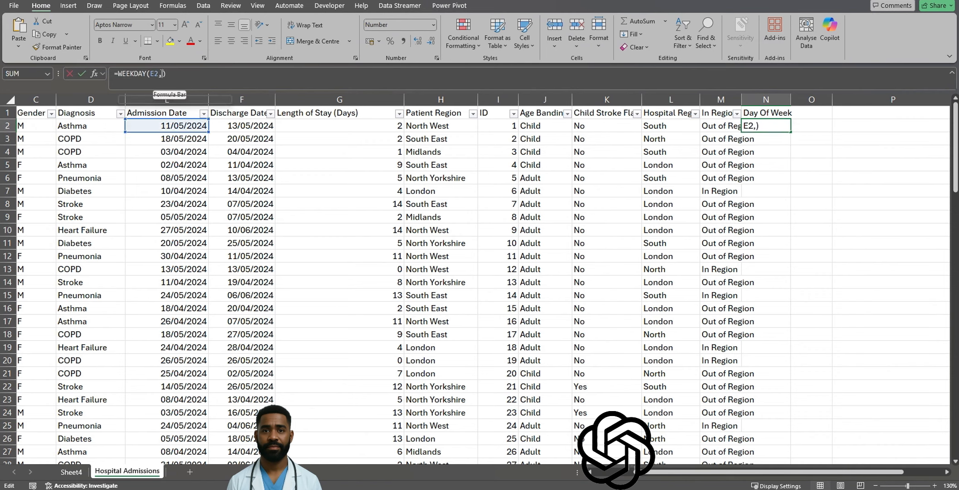
type("11")
key("Return")
key("Return")
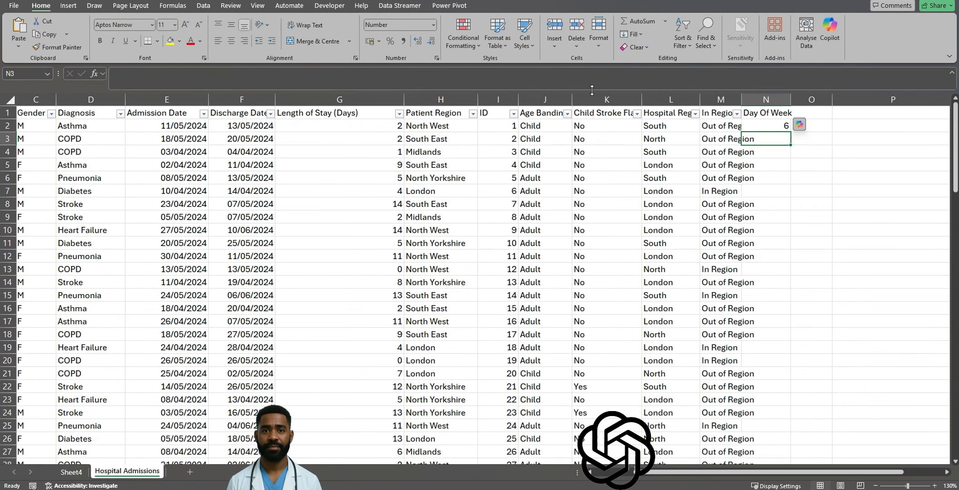
left_click(780, 128)
left_click(180, 131)
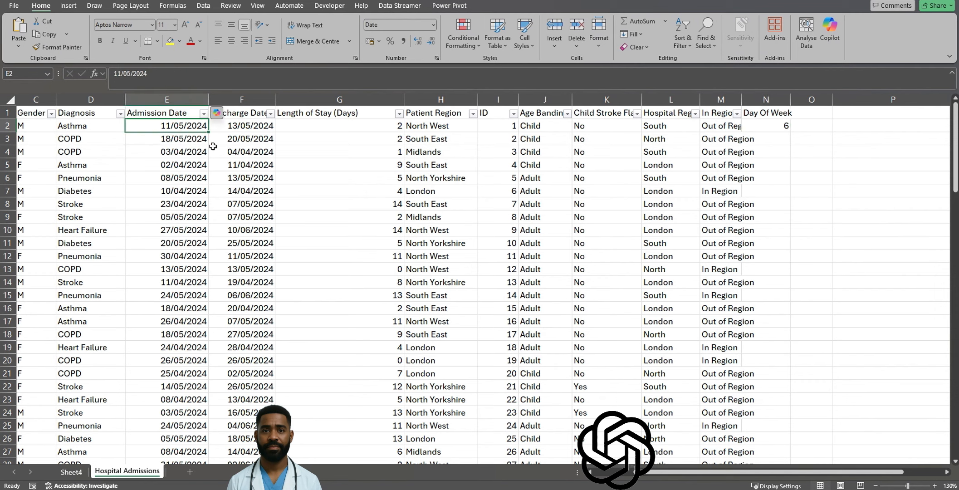
left_click(782, 125)
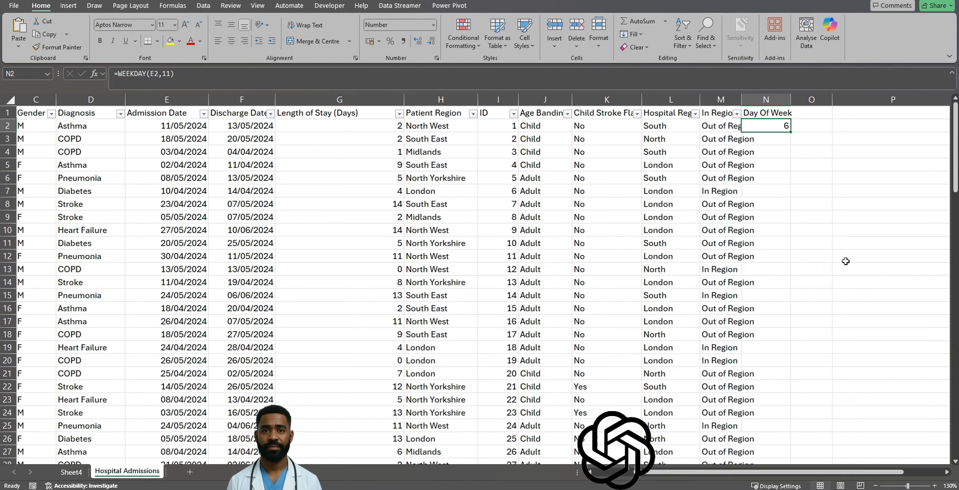
Enter the header Day of Week Name in cell O1.
left_click(822, 125)
key("Up")
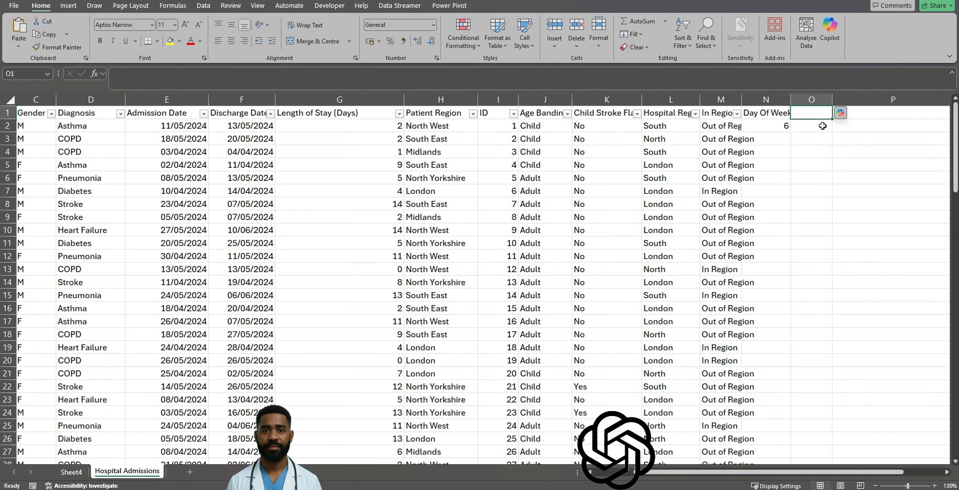
type("Day of W")
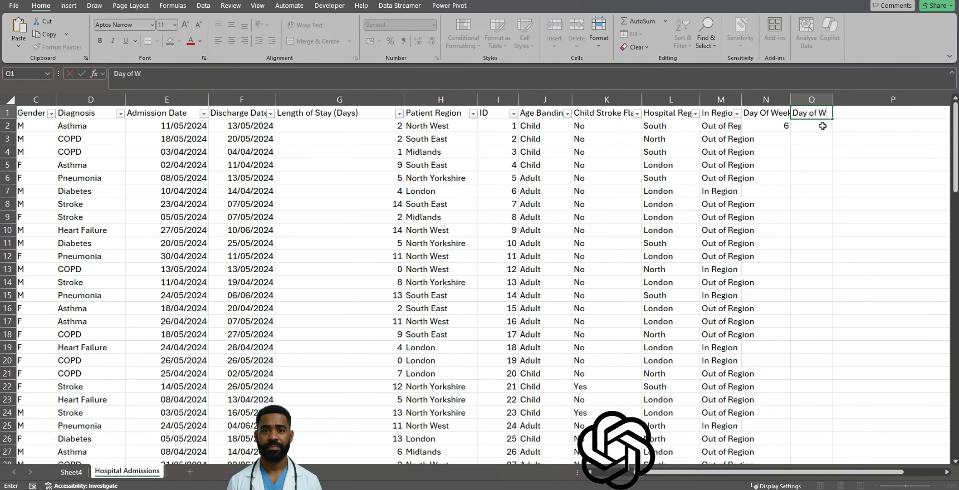
type("eek Name")
key("Return")
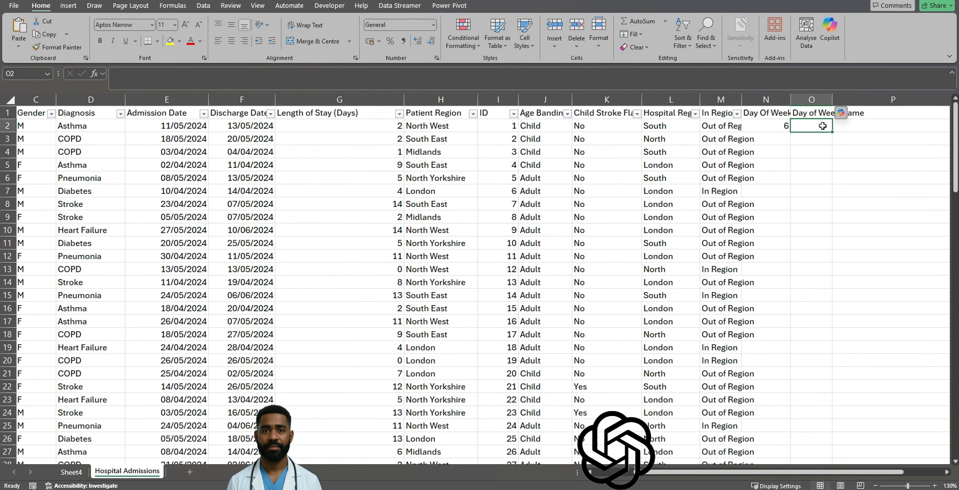
Enter a SWITCH formula in O2 that turns N2's values 1 to 7 into Mon, Tues, Wed, Thurs, Fri, Sat and Sun, accepting the suggested correction.
type("=SWITCH(")
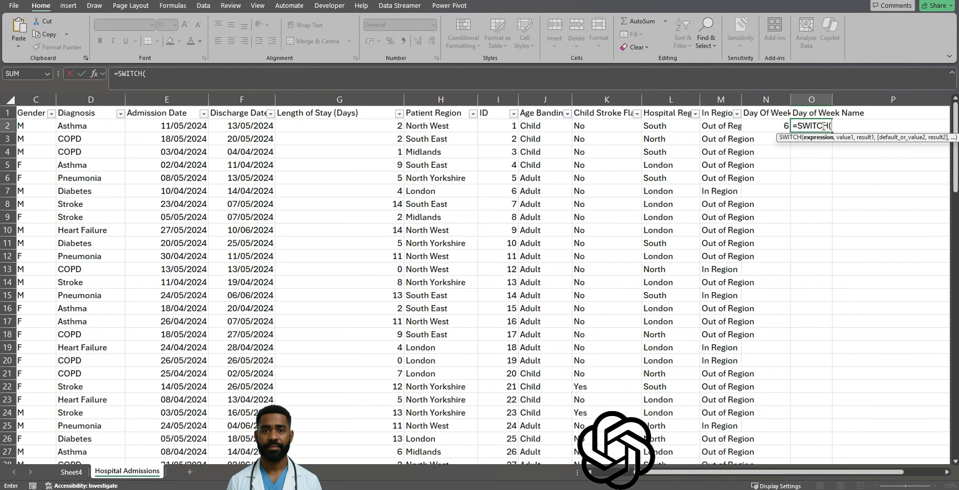
key("Left")
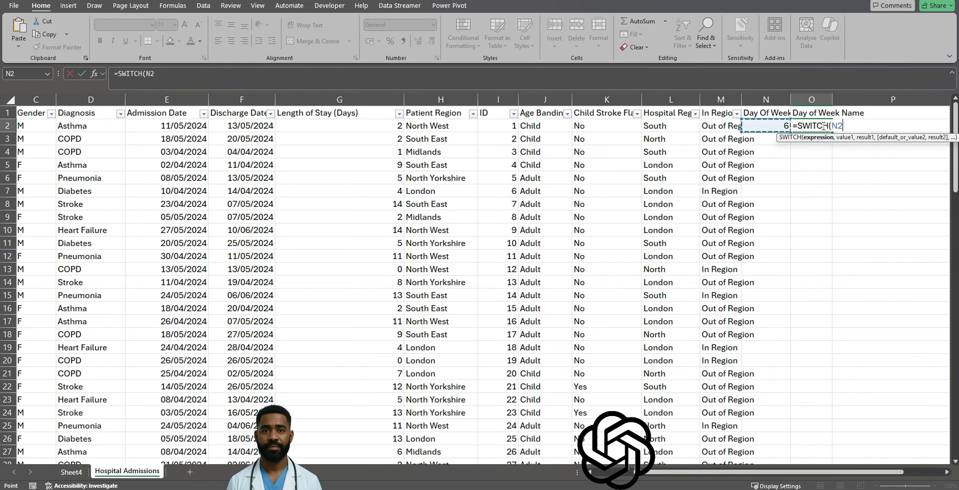
type(",1,")
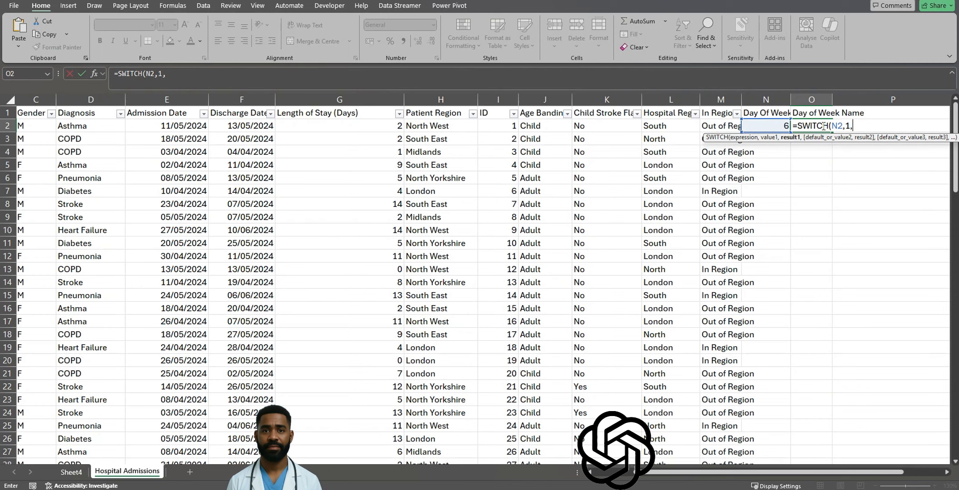
type("\"Mon\",2,\"Tues\",")
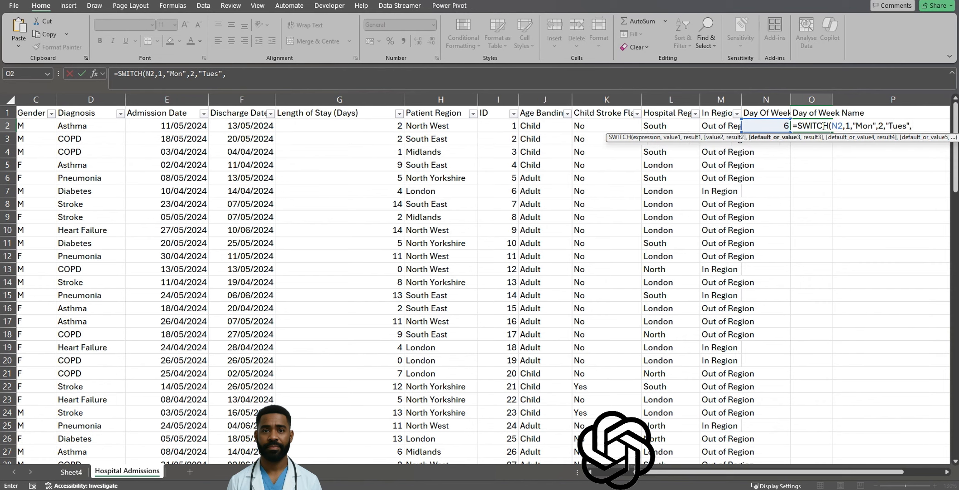
type("3,\"We")
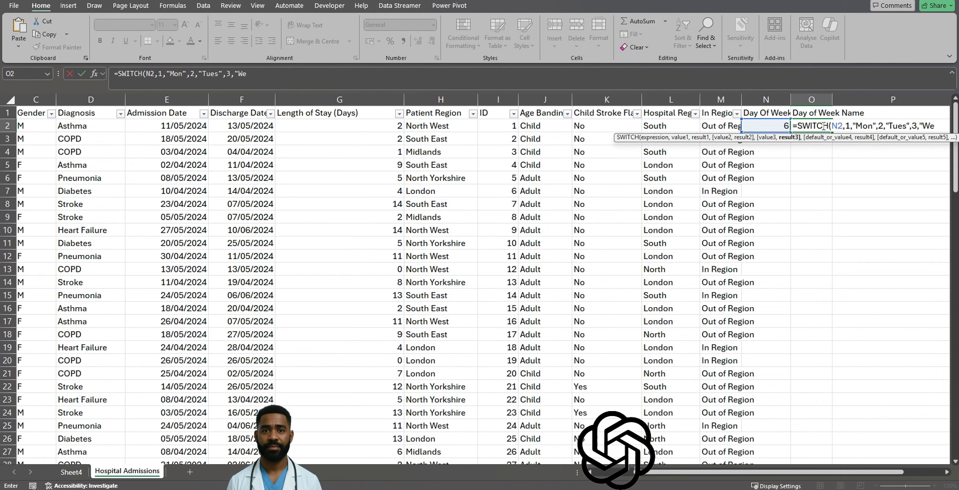
type("d\",")
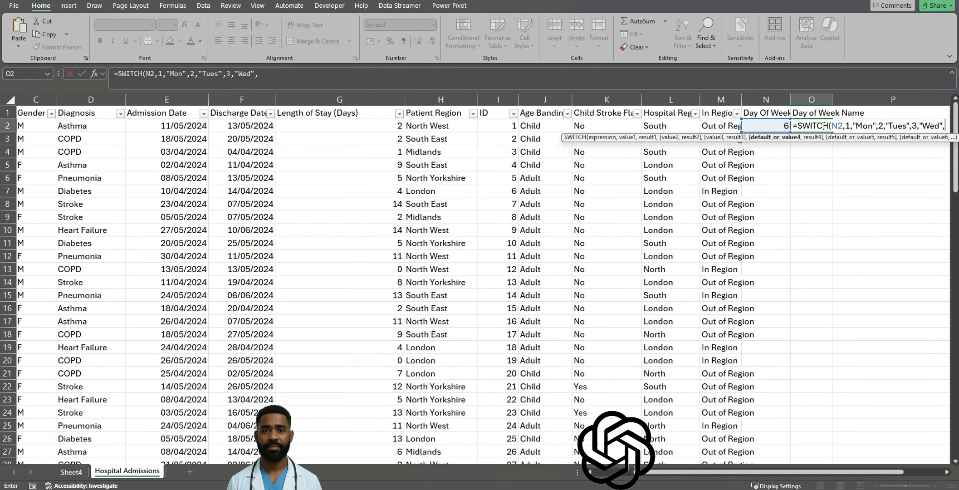
type("4,")
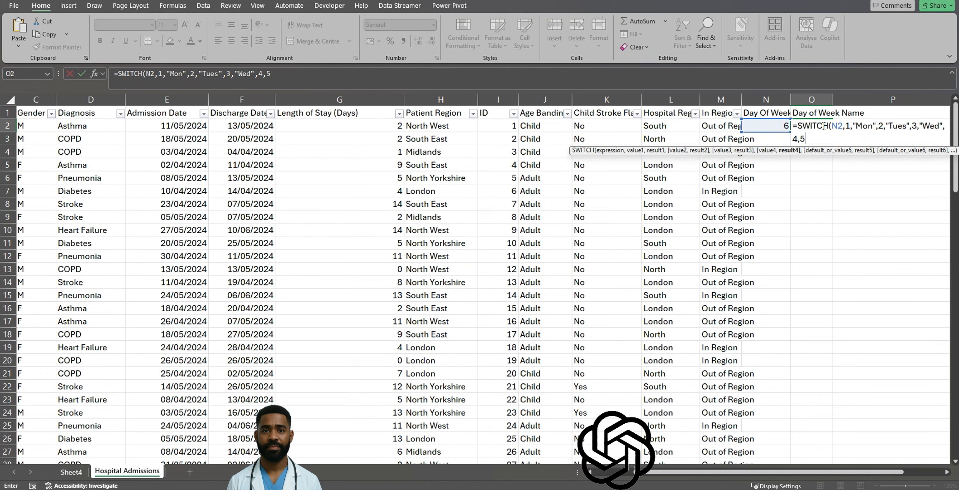
type("\"Thur")
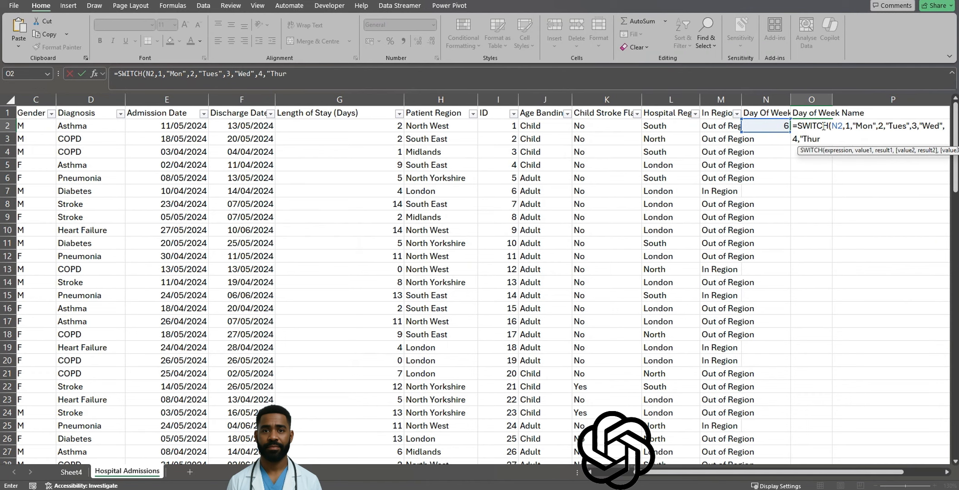
type("s\",5")
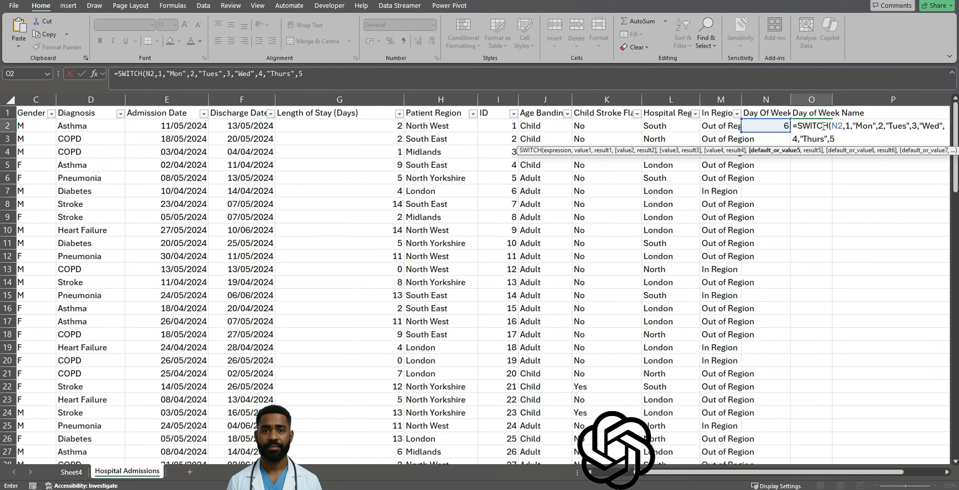
type(",\"Fri")
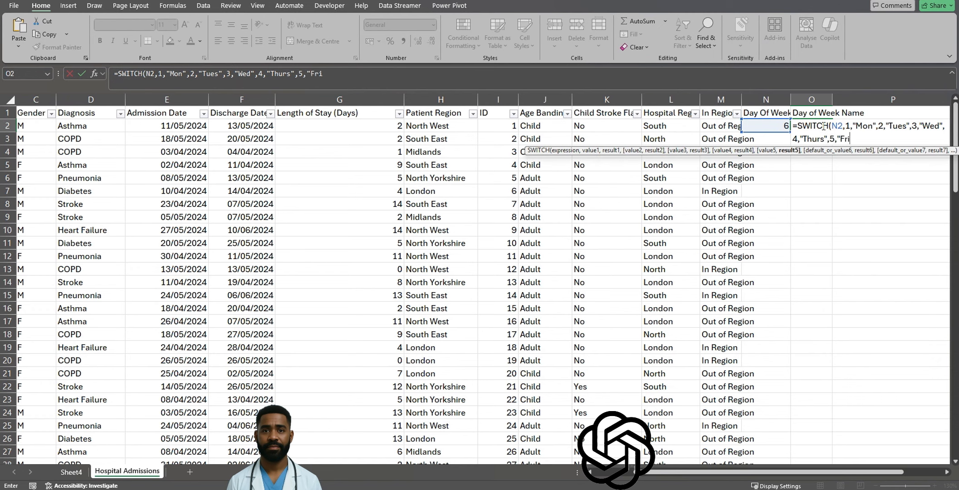
type("\",\",")
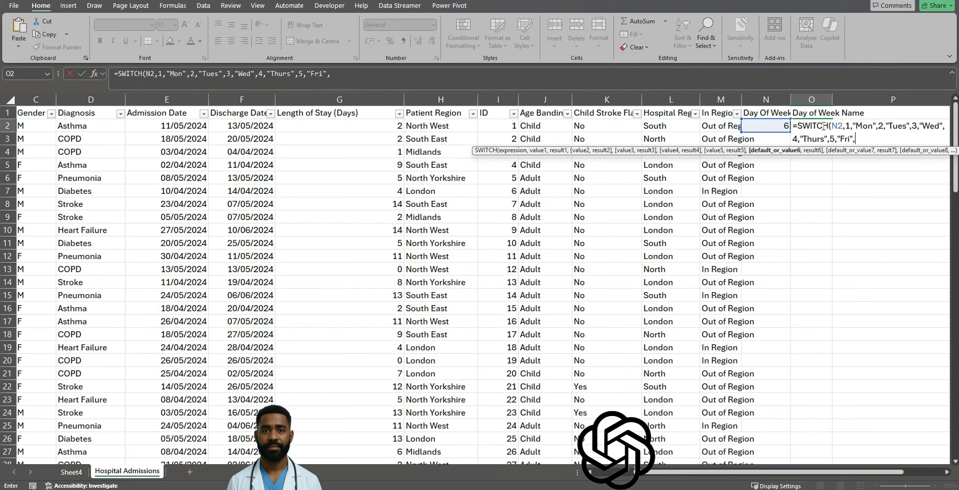
type("6,\"Sa")
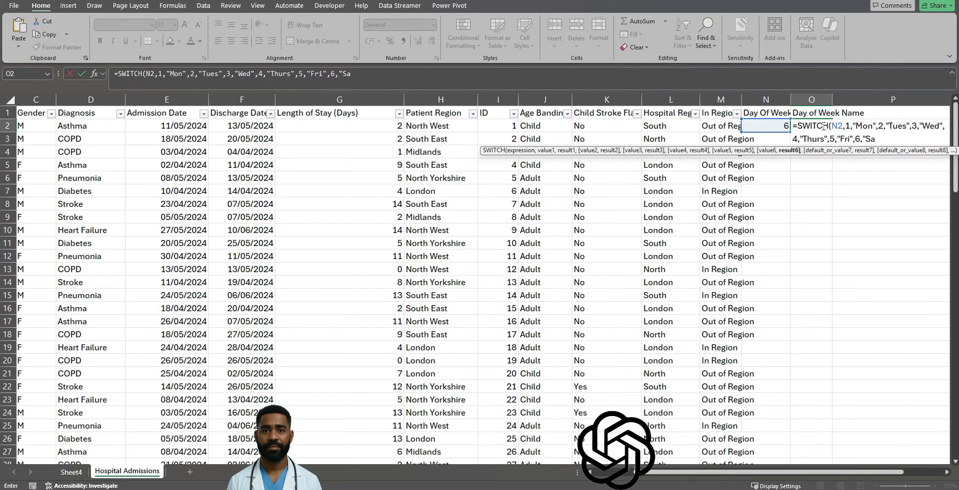
type("t\",7")
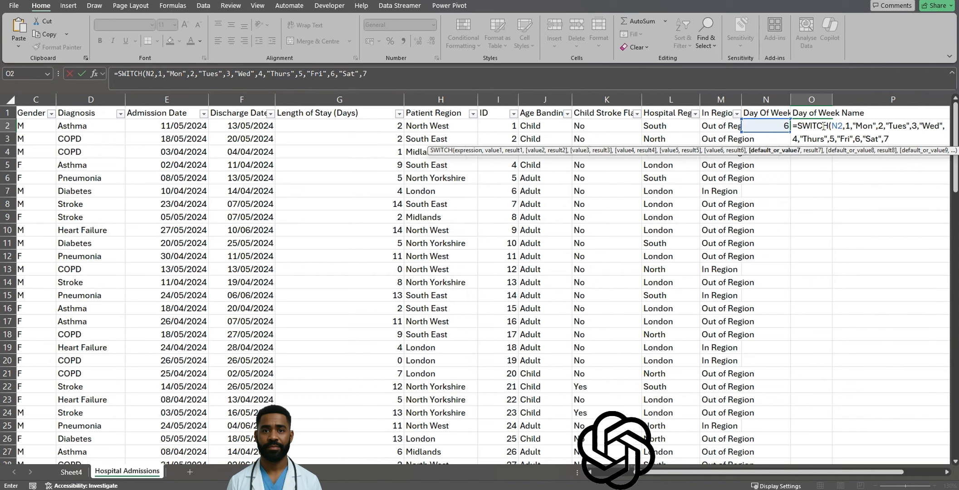
type("\"")
key("BackSpace")
type(",\"Sun\")")
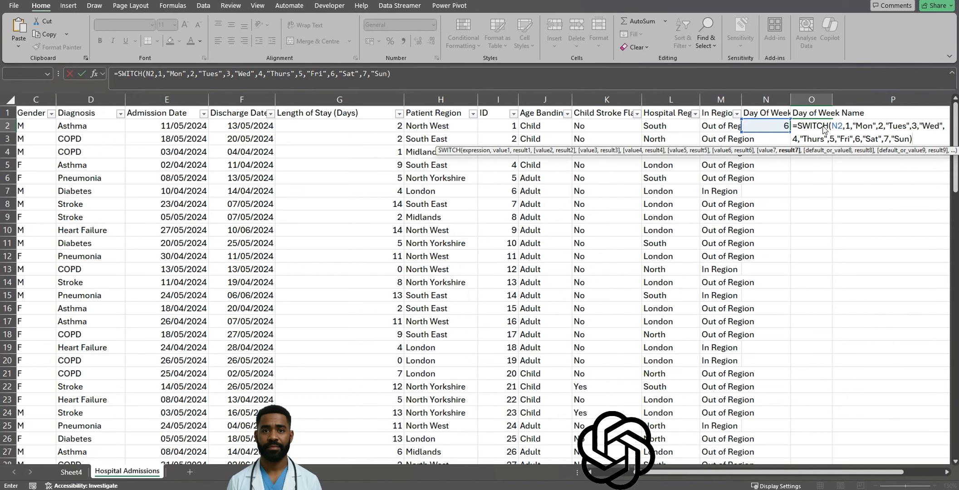
key("Return")
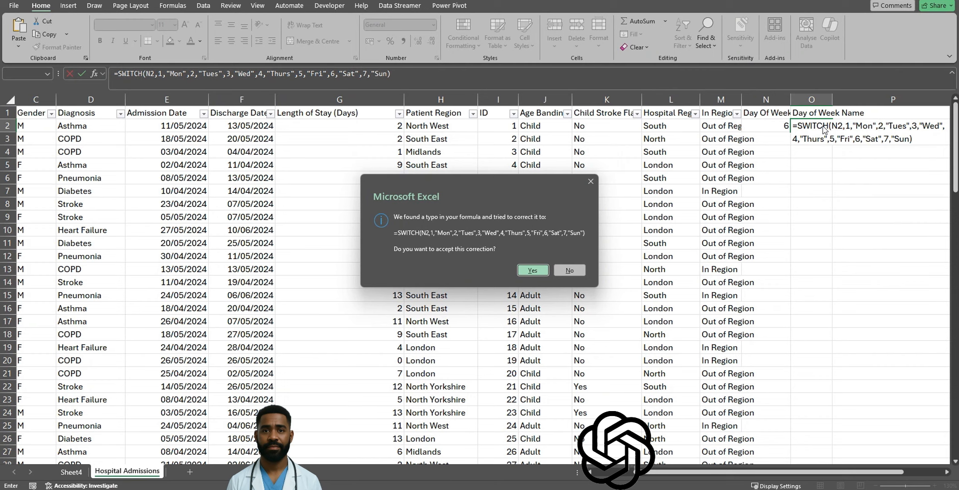
key("Return")
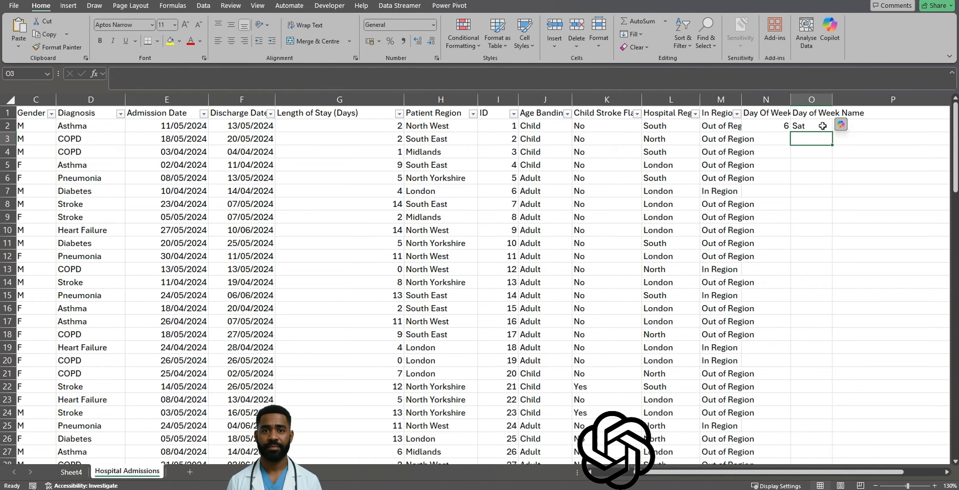
Fill the WEEKDAY formula in N2 and the SWITCH formula in O2 down their columns for all admission rows.
left_click(784, 128)
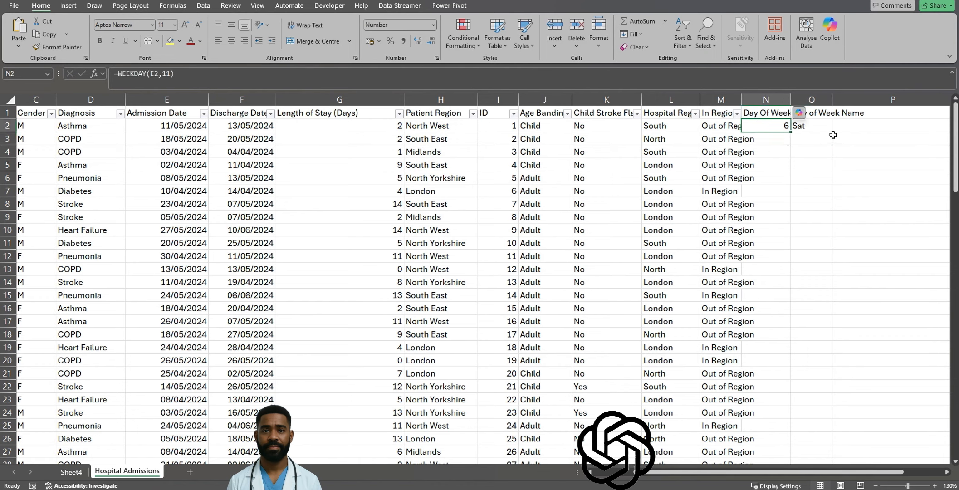
left_click(810, 129)
left_click(779, 130)
double_click(791, 132)
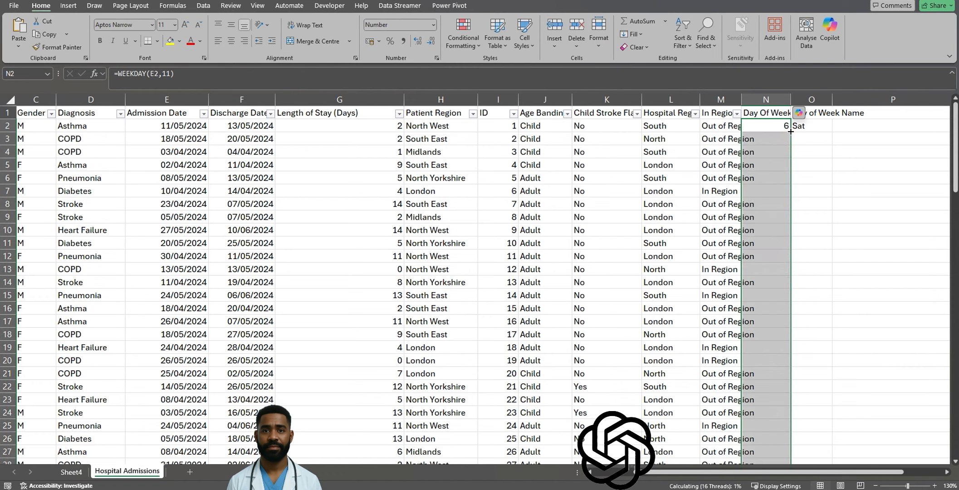
left_click(818, 129)
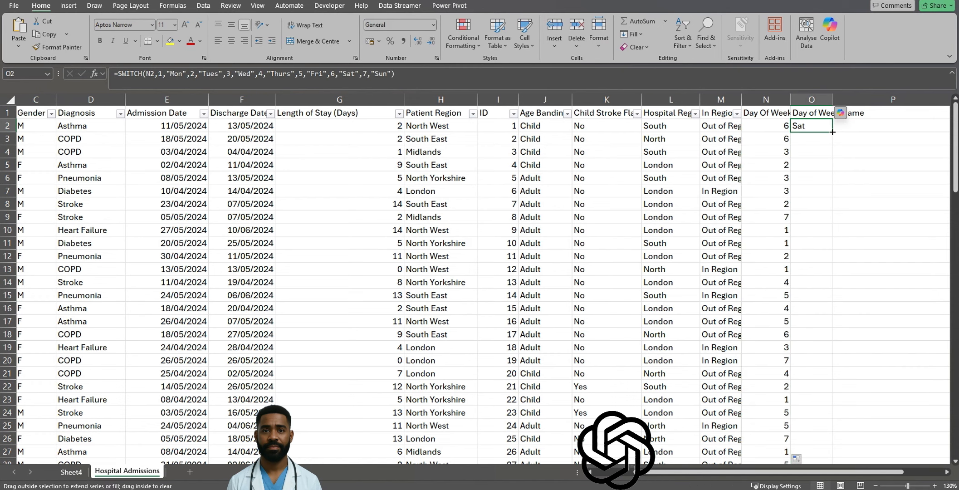
double_click(832, 131)
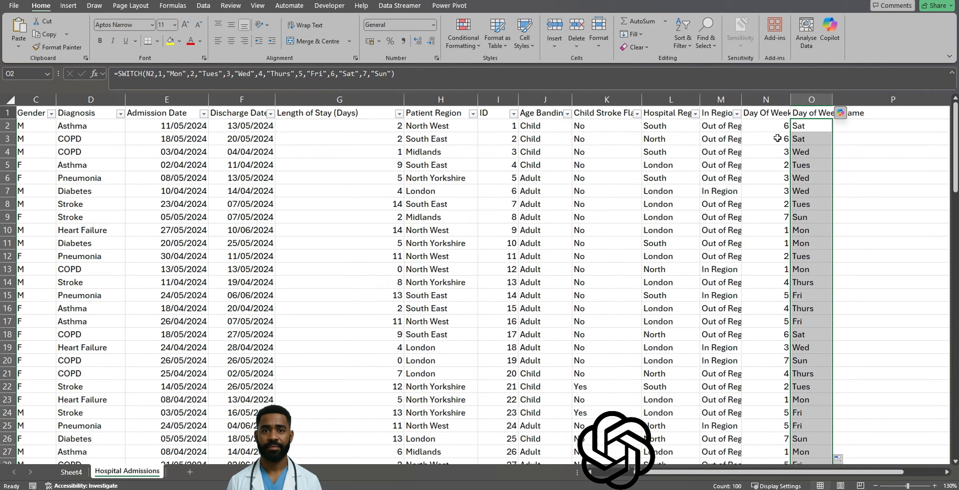
left_click(809, 155)
left_click(776, 156)
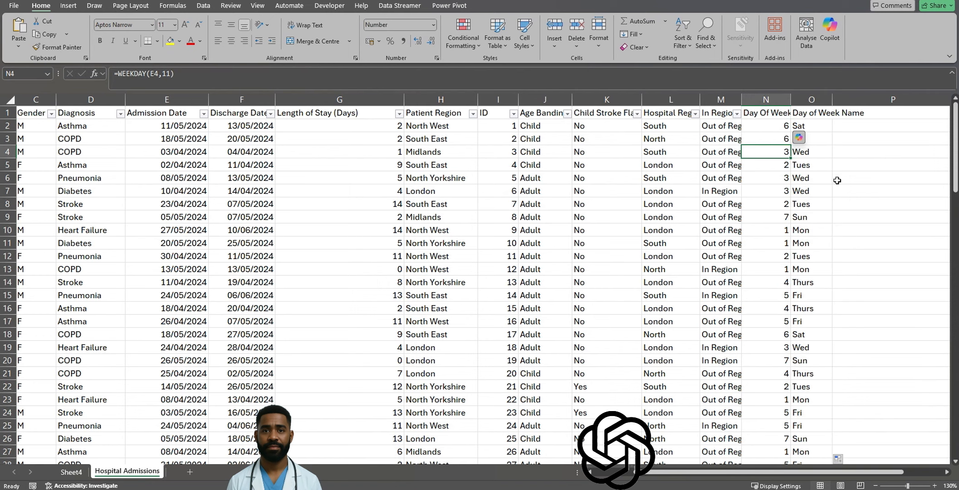
Enter a MODE formula in Q3 that finds the most frequent day number in the whole of column N.
left_click(868, 151)
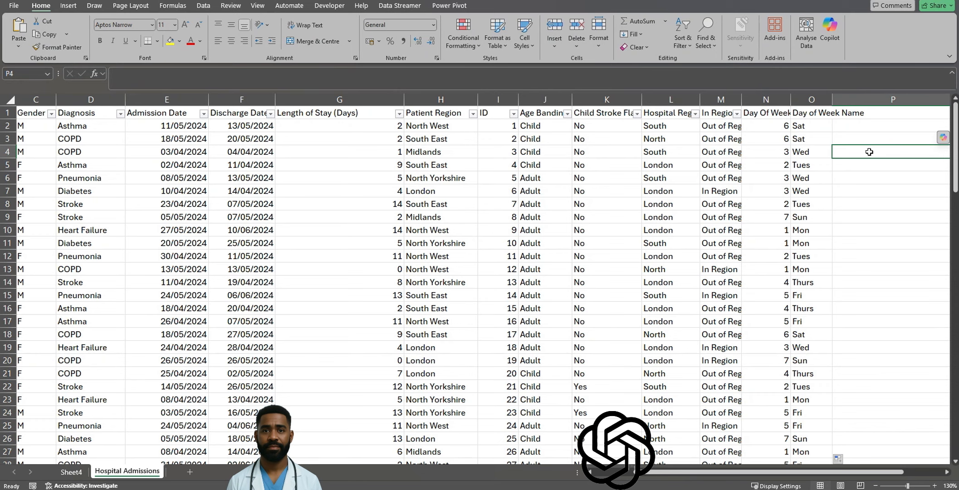
scroll(869, 151, "right", 3)
left_click(868, 152)
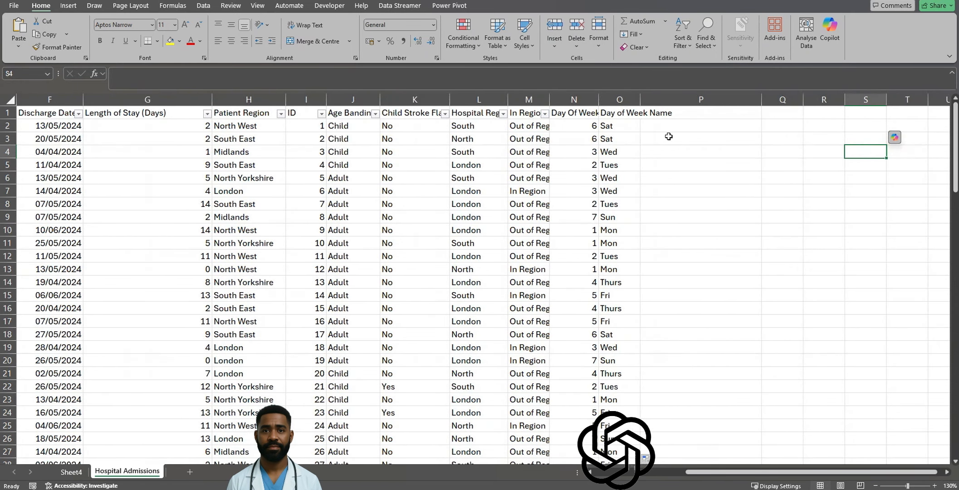
left_click(794, 139)
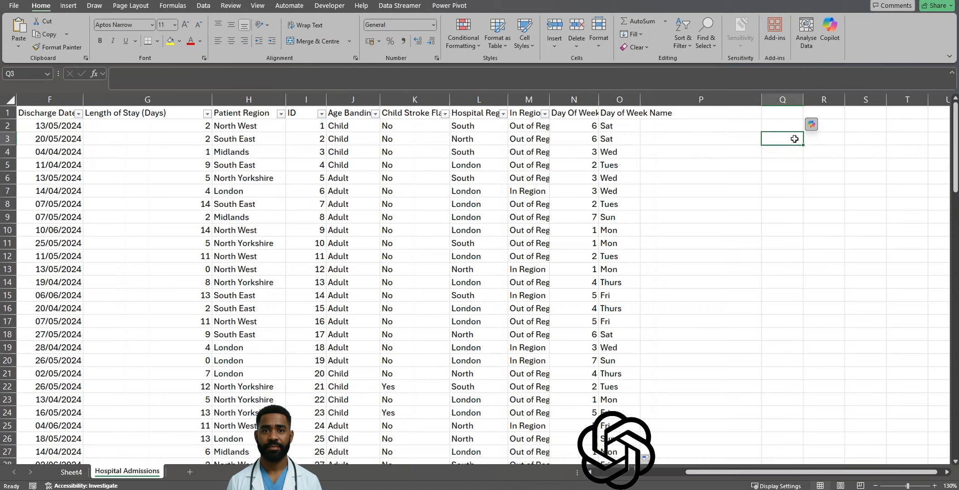
type("=")
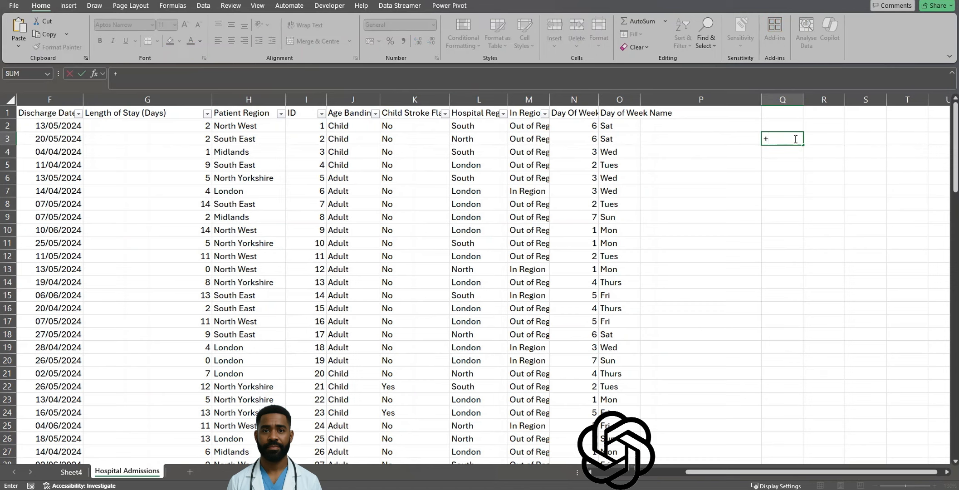
type("MOde")
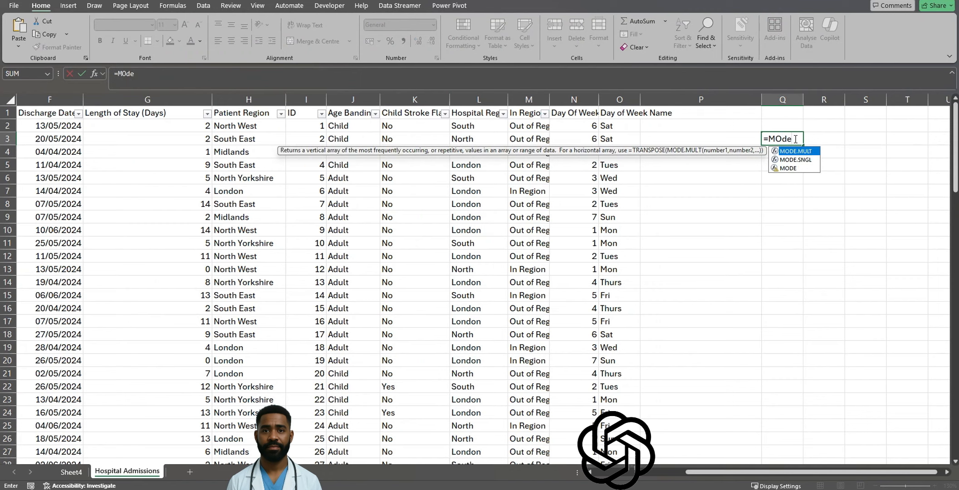
key("Down")
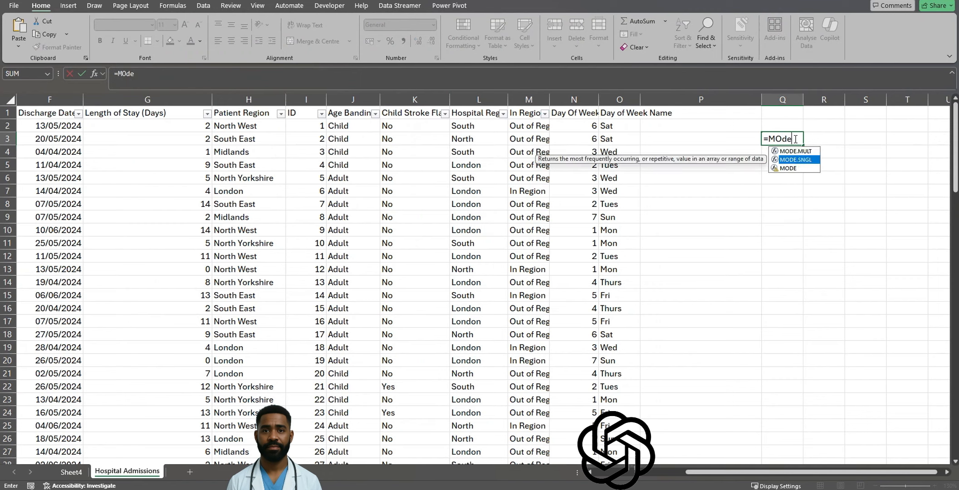
type("(")
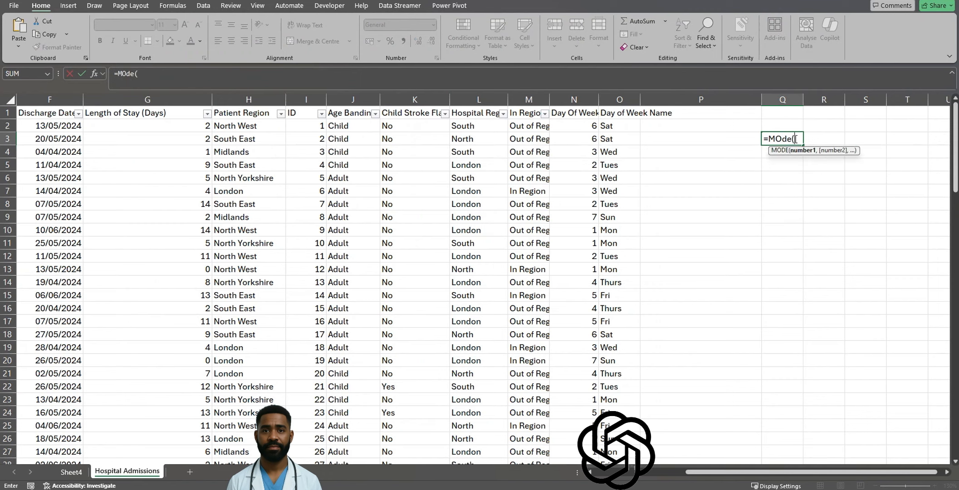
left_click(589, 97)
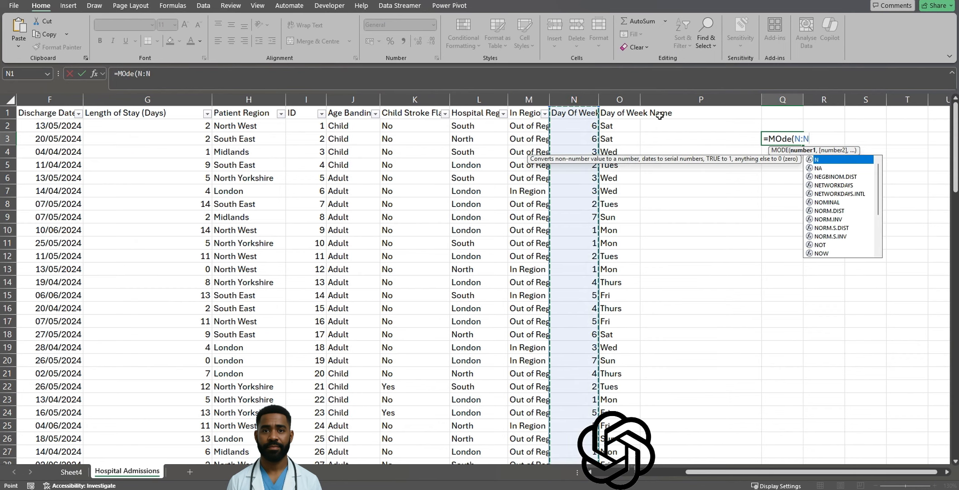
type(")")
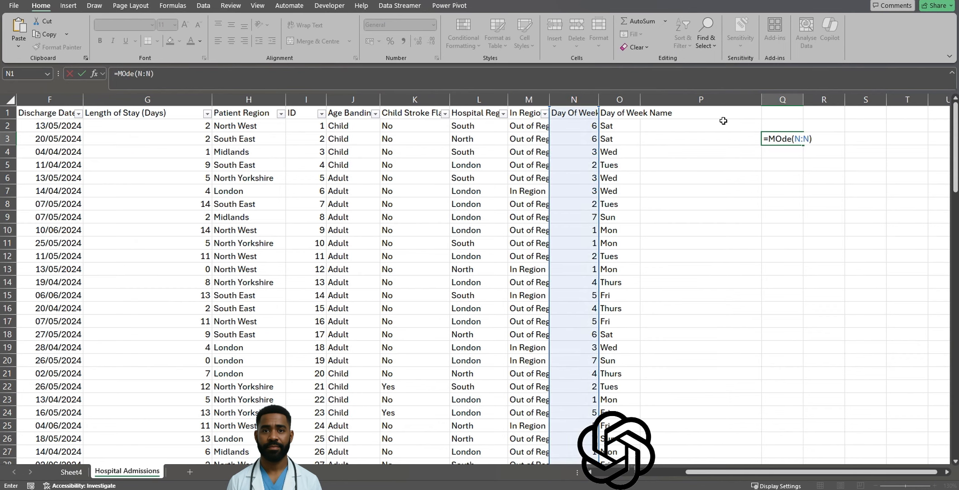
key("Return")
key("Up")
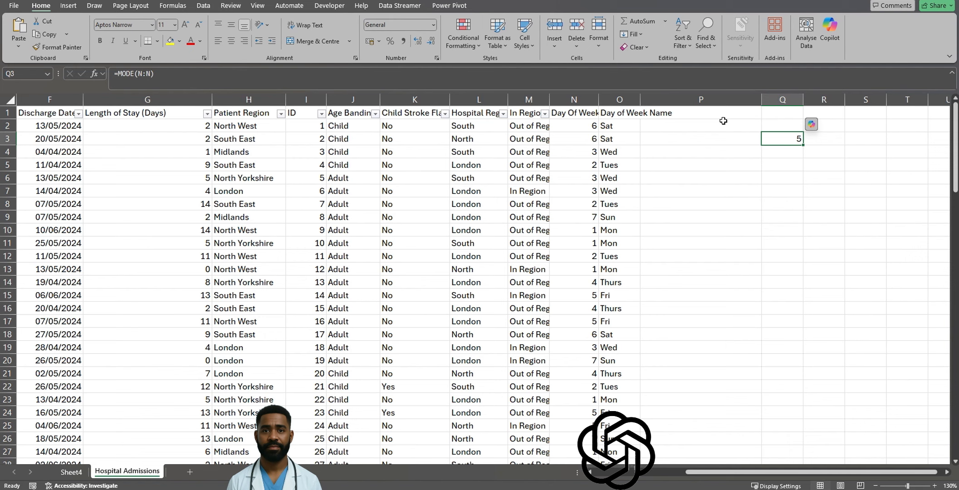
Insert a PivotTable on a new worksheet from the full Hospital Admissions data range, A1:O101.
left_click(433, 205)
key("ctrl+a")
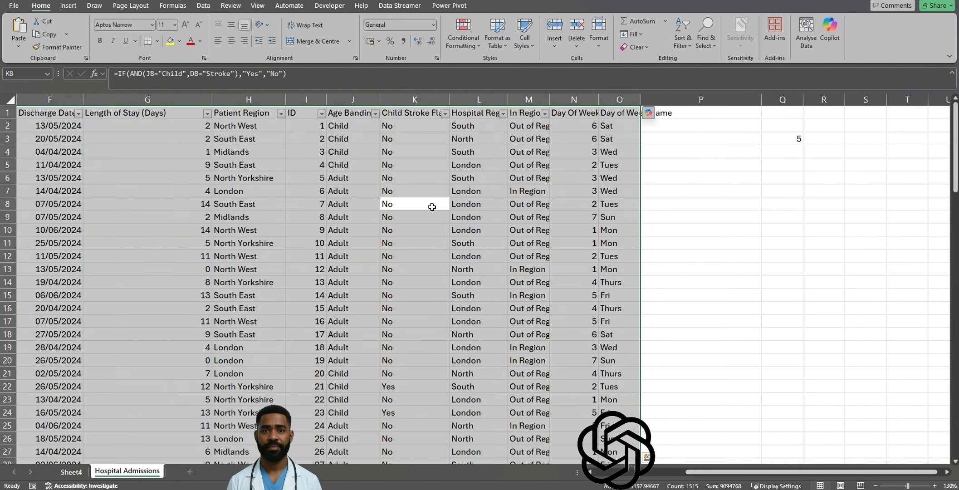
left_click(67, 6)
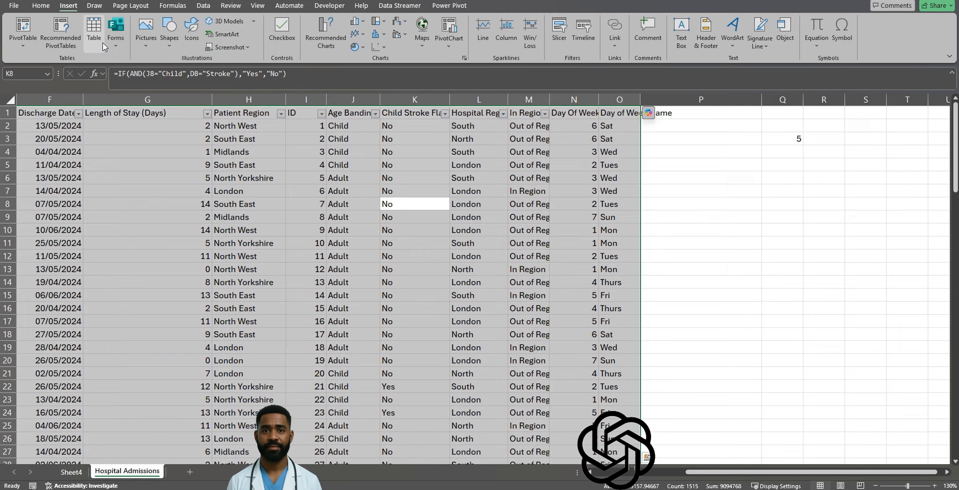
left_click(23, 28)
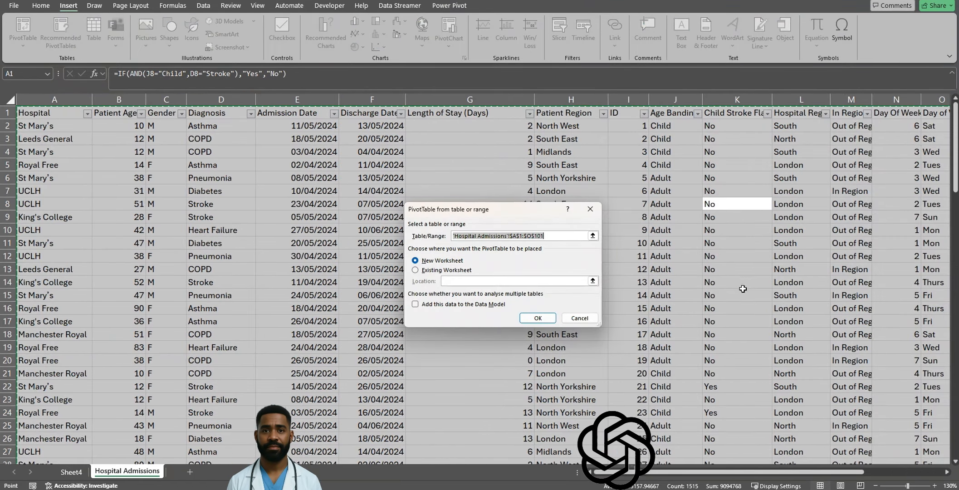
left_click(538, 318)
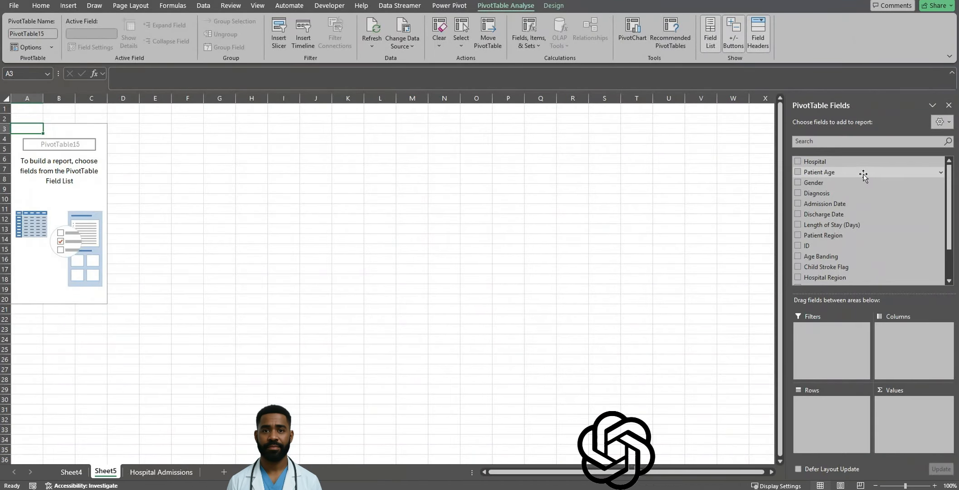
Set Day of Week Name as the PivotTable's rows and add ID as a value summarised by Count.
scroll(876, 268, "down", 2)
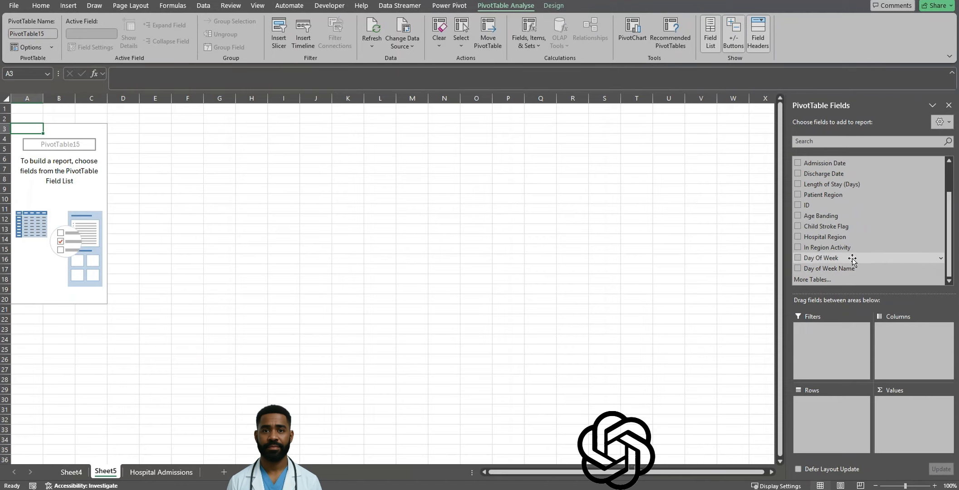
left_click_drag(855, 269, 816, 420)
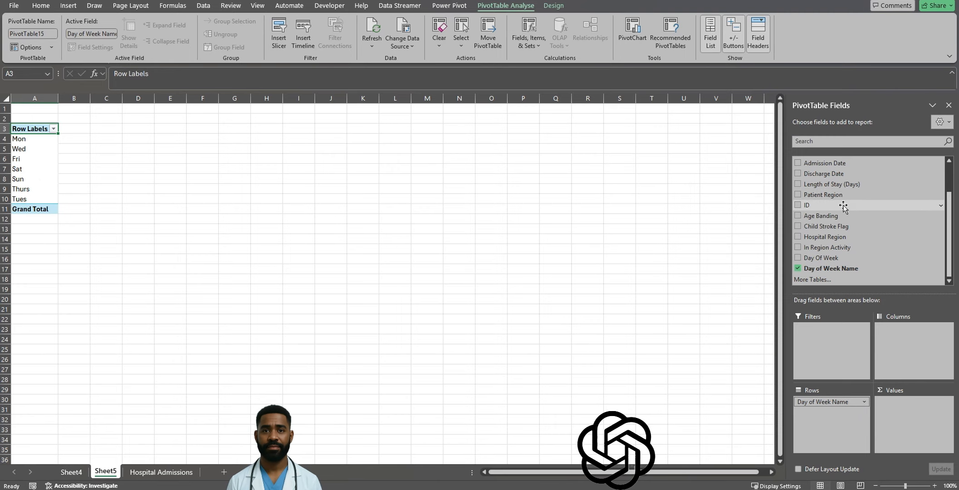
left_click_drag(843, 207, 904, 420)
left_click(906, 401)
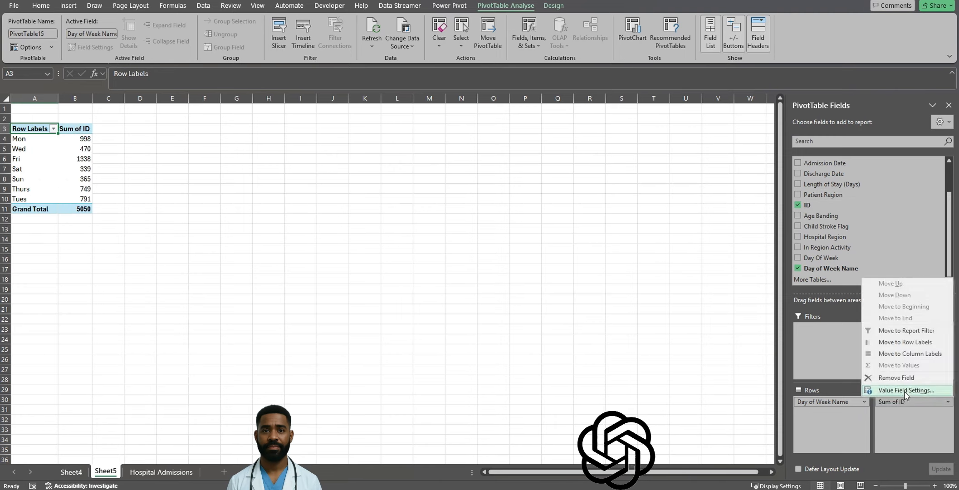
left_click(904, 391)
left_click(466, 264)
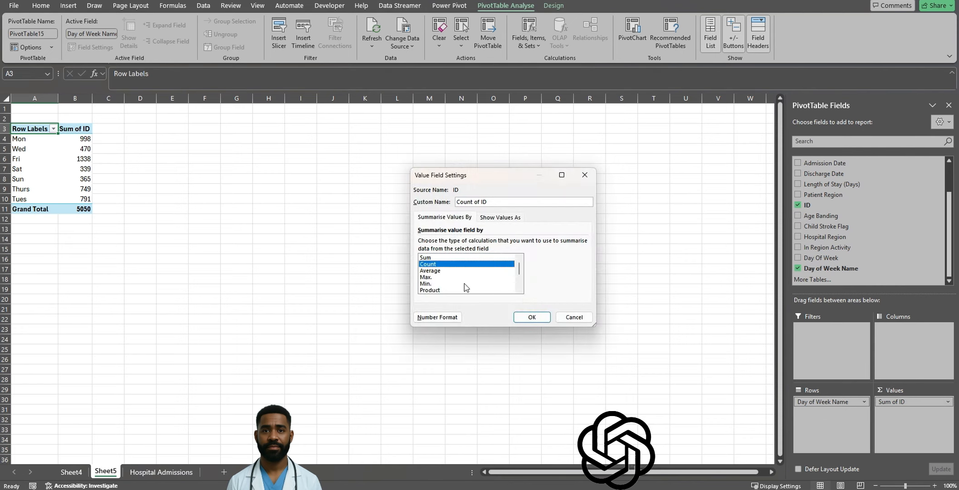
left_click(534, 319)
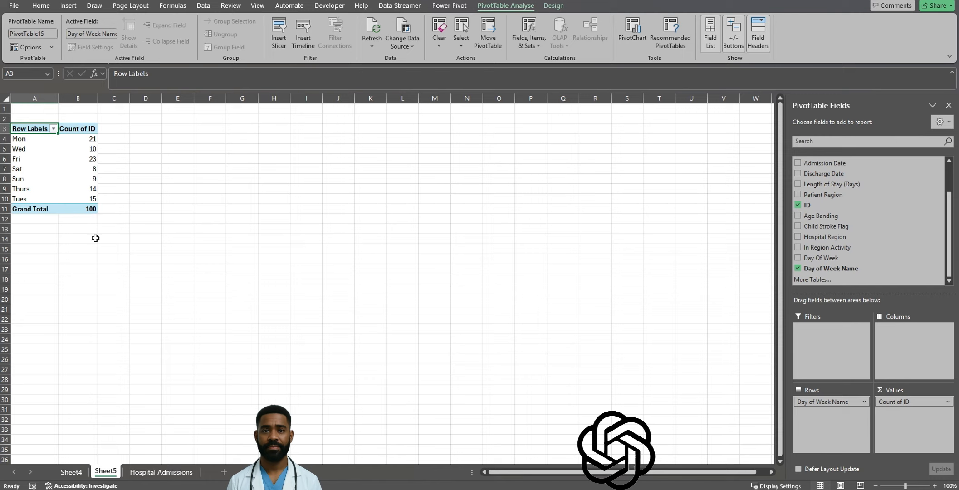
Add Length of Stay (Days) to the PivotTable values and summarise it by Average.
scroll(872, 187, "up", 2)
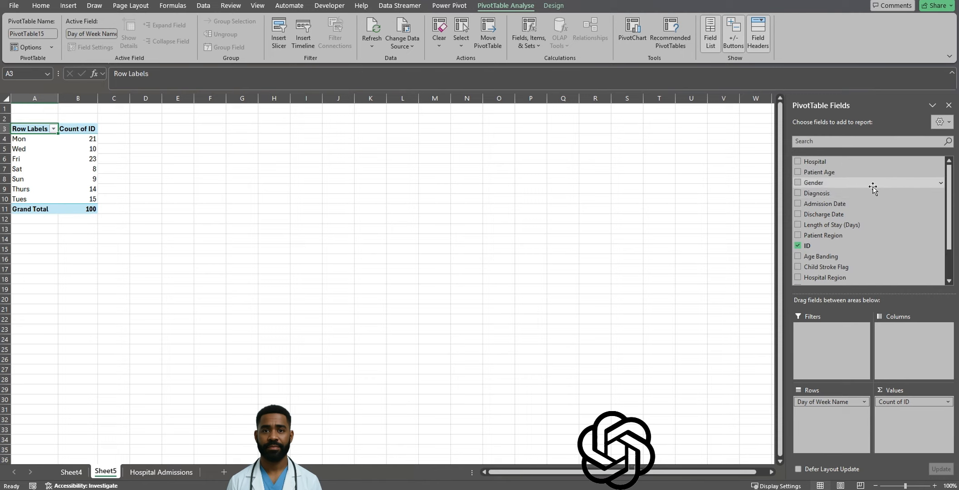
left_click_drag(848, 225, 909, 443)
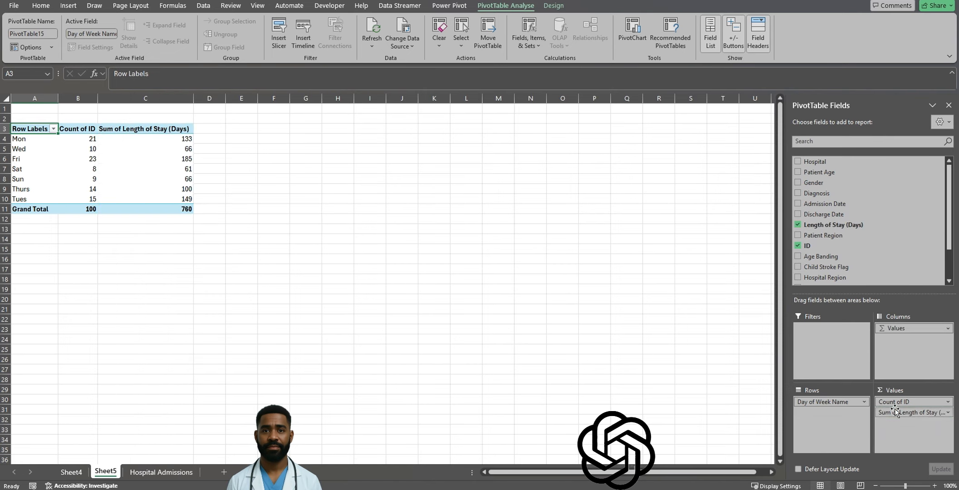
left_click(896, 411)
left_click(902, 405)
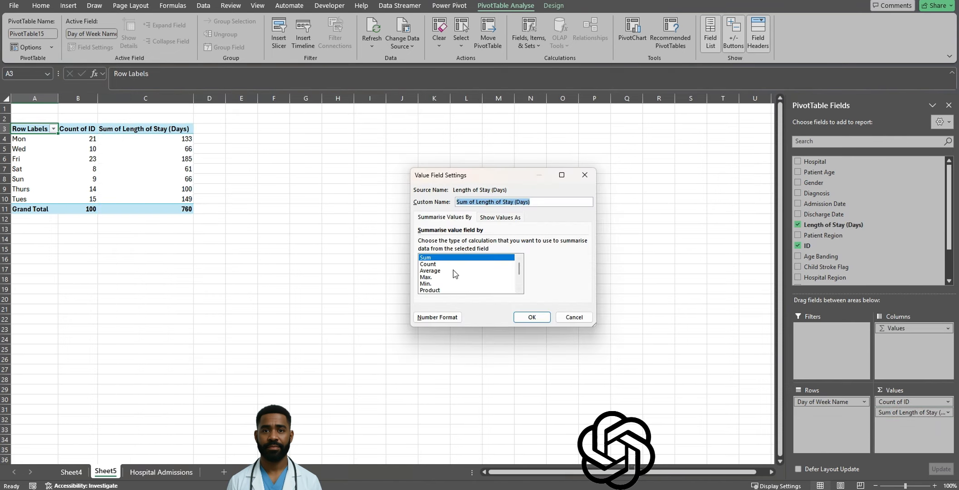
left_click(453, 270)
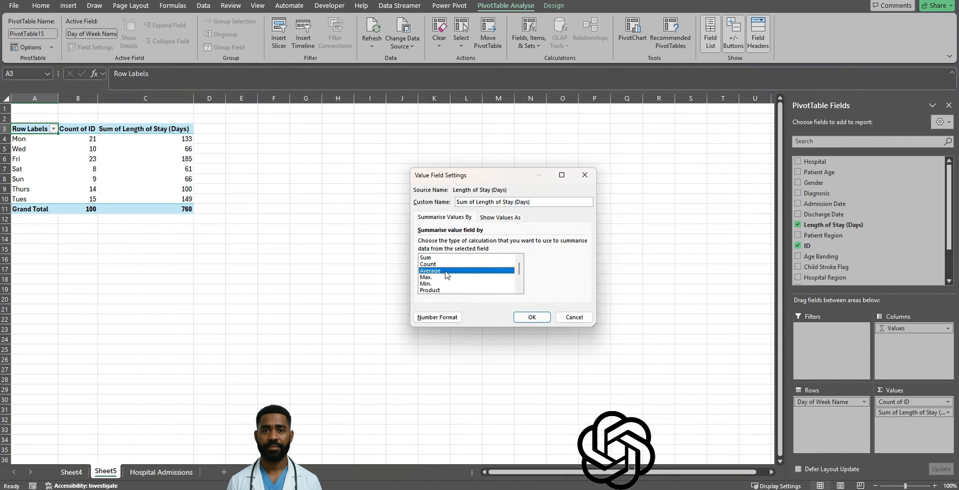
left_click(531, 317)
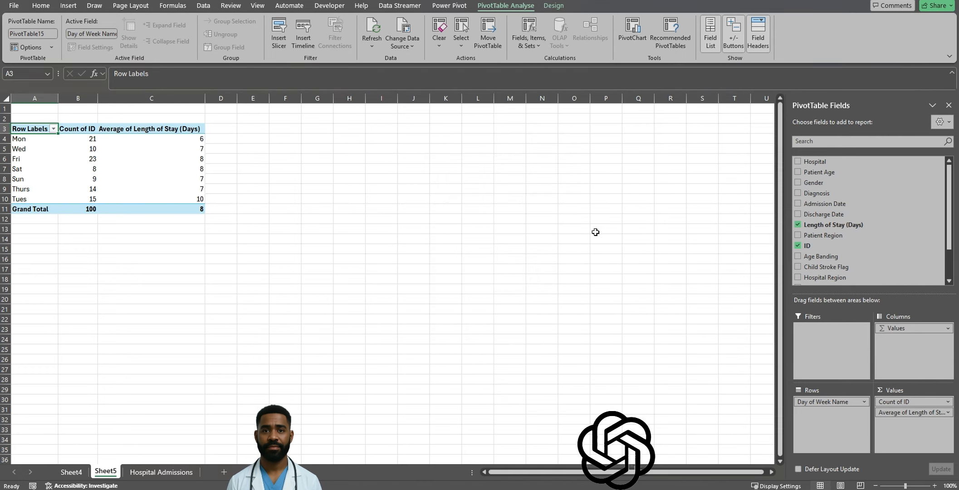
Sort the PivotTable's day names in descending order by Count of ID.
left_click(54, 129)
left_click(59, 169)
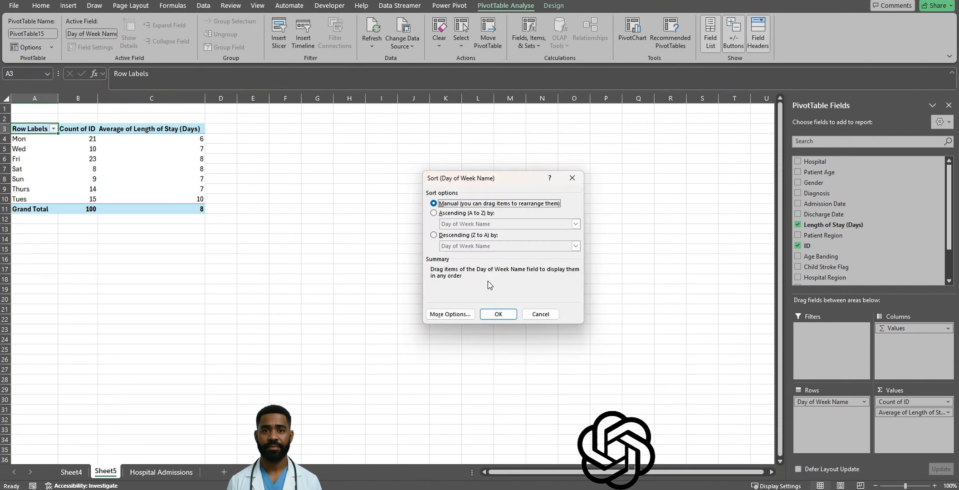
left_click(433, 235)
left_click(481, 246)
left_click(482, 263)
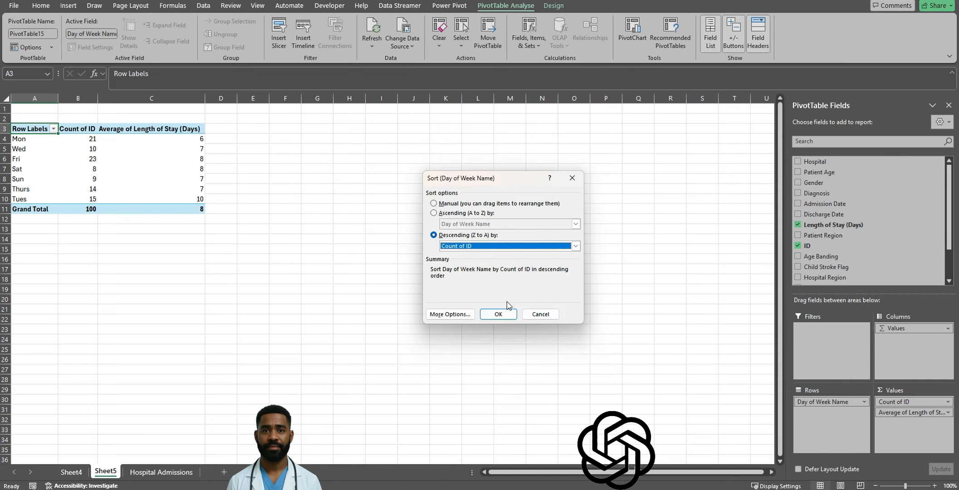
left_click(503, 313)
left_click(273, 150)
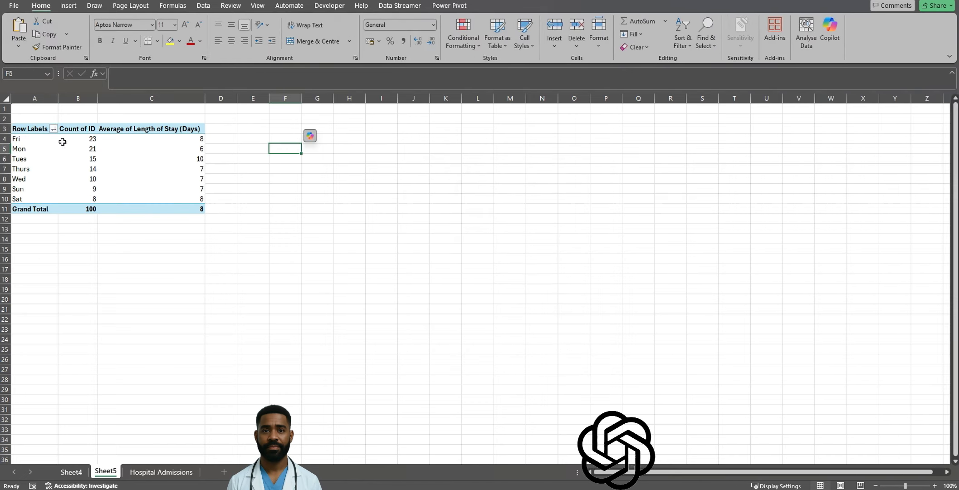
Examine Friday's admission count and compare the average lengths of stay for Friday and Sunday.
left_click(62, 141)
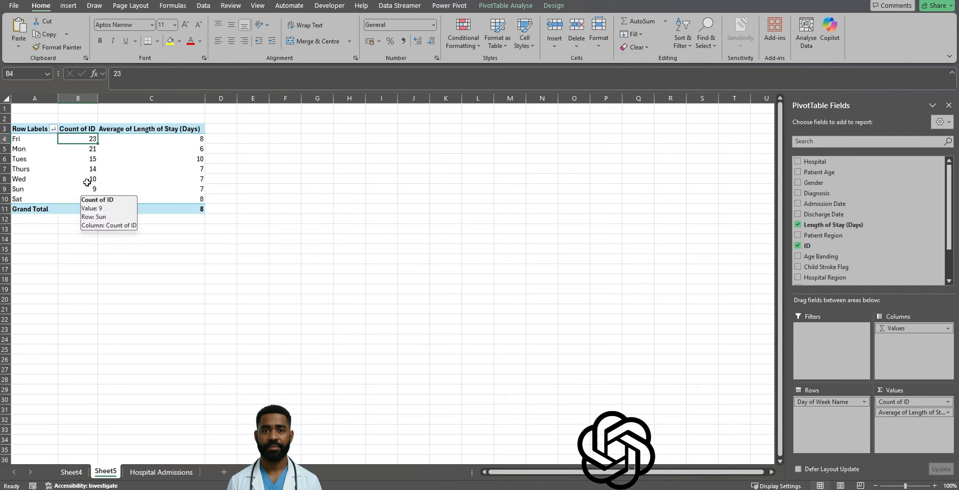
left_click(189, 138)
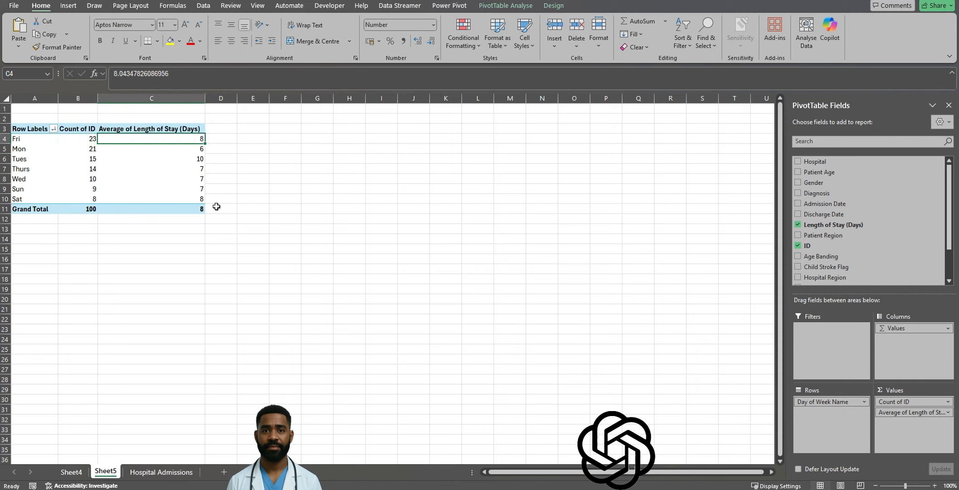
left_click(188, 188)
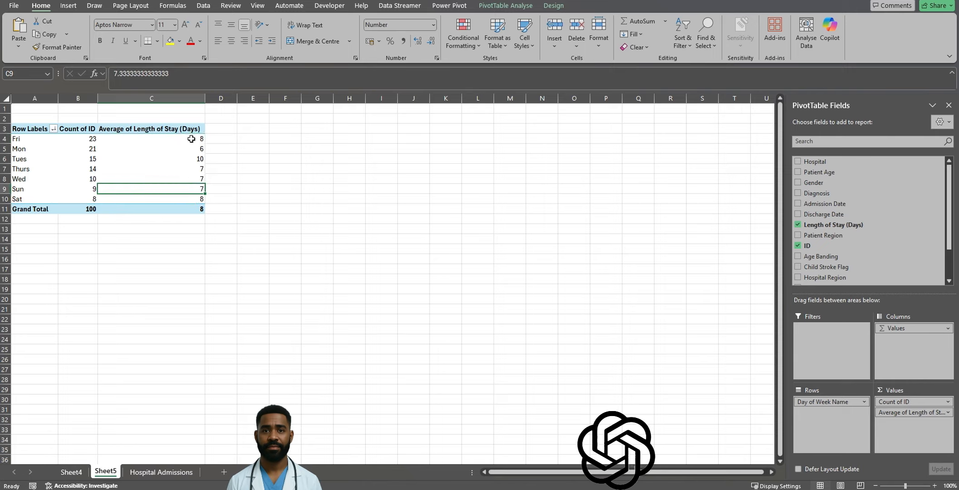
Inspect Monday's unrounded average length of stay in the PivotTable.
left_click(175, 151)
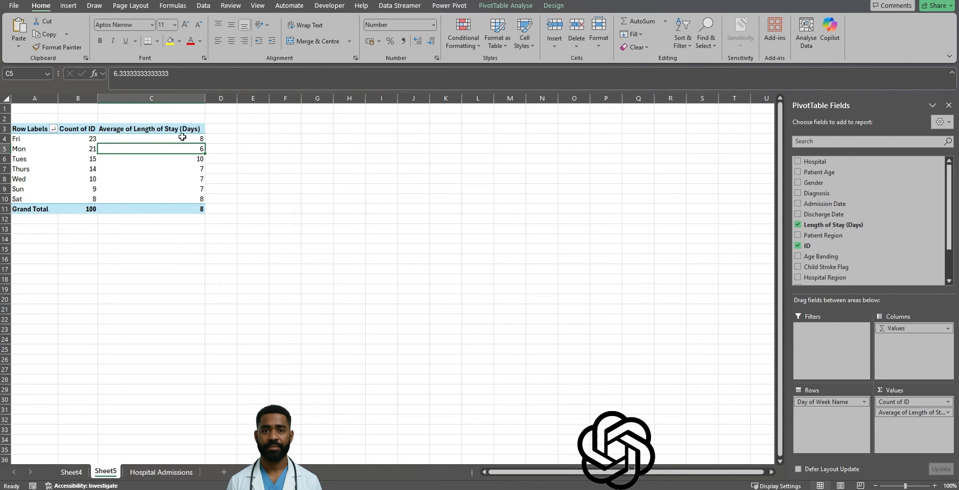
left_click(232, 143)
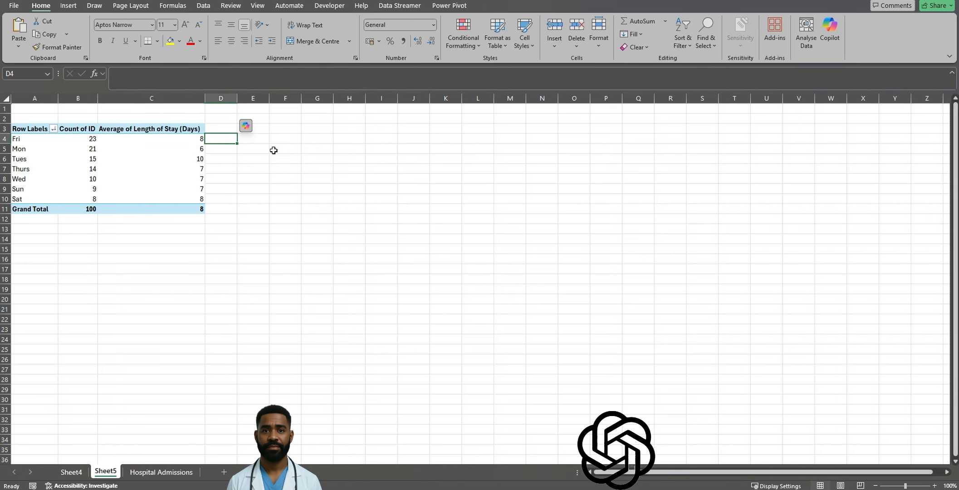
left_click(274, 150)
Add Diagnosis to the PivotTable rows beneath Day of Week Name.
left_click(198, 151)
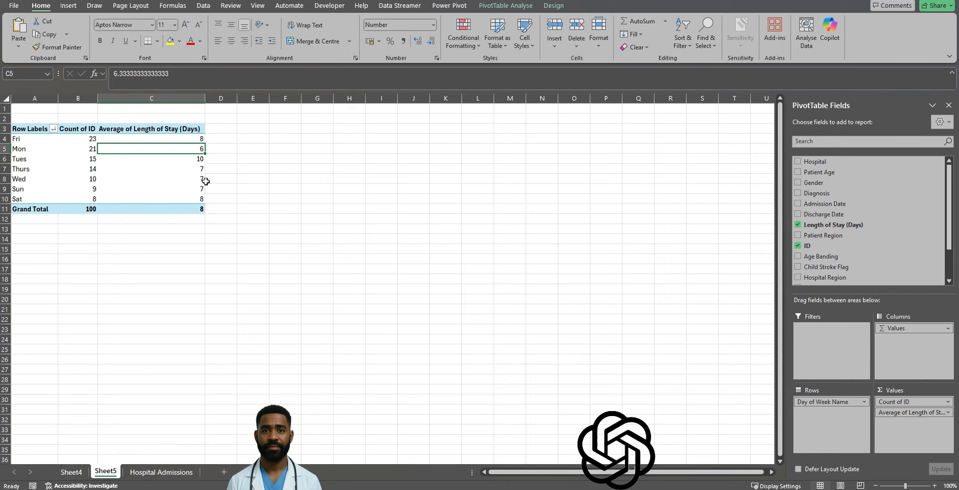
left_click(156, 177)
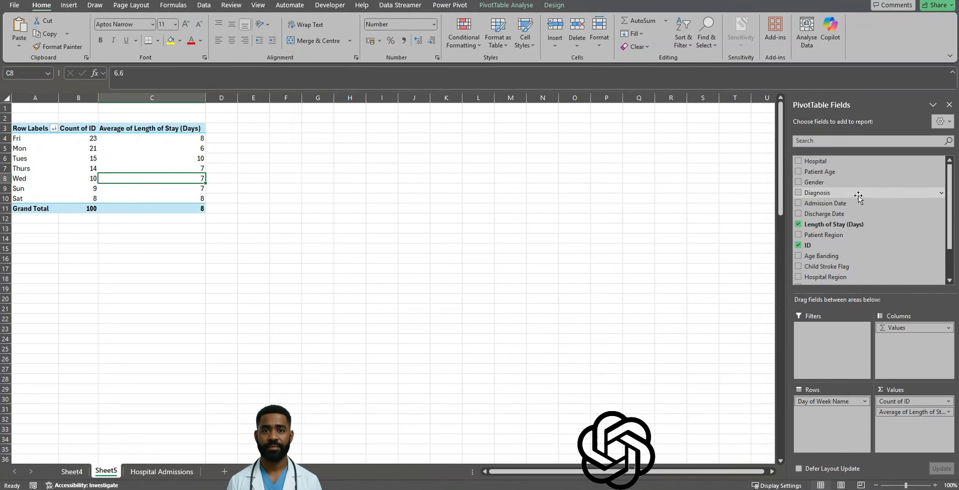
left_click_drag(846, 195, 828, 425)
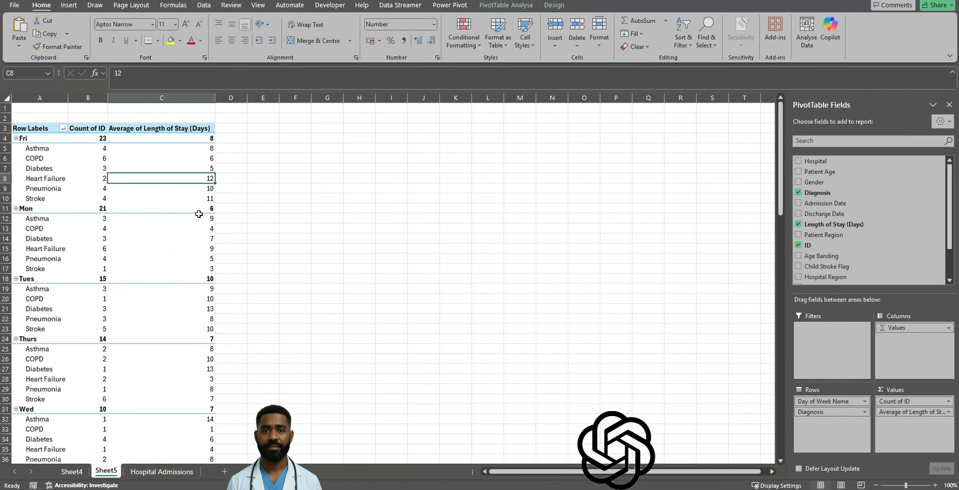
Examine the admission counts and average lengths of stay by diagnosis within each day of the week.
scroll(106, 204, "down", 1)
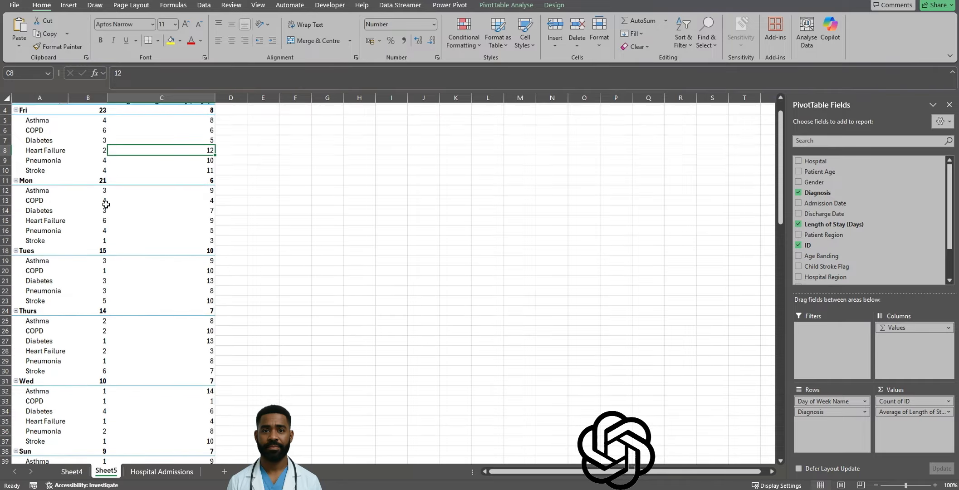
scroll(106, 204, "down", 4)
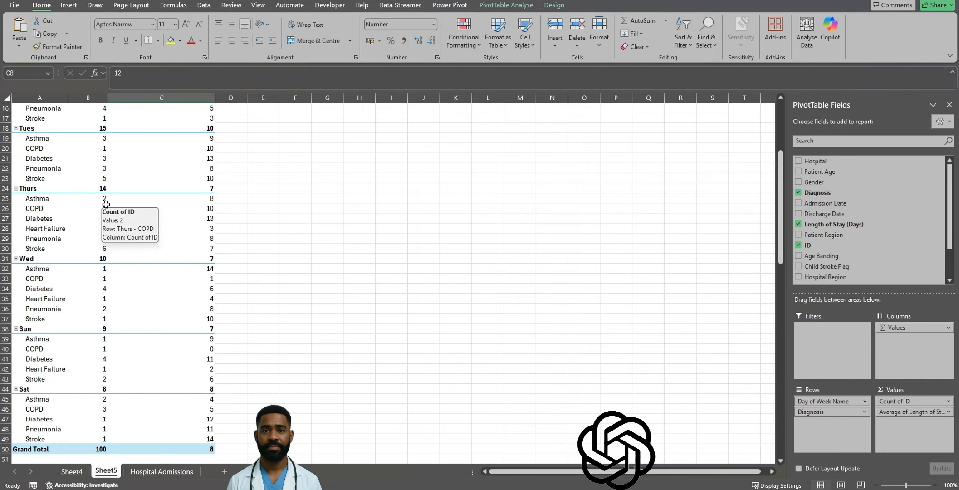
scroll(106, 204, "up", 5)
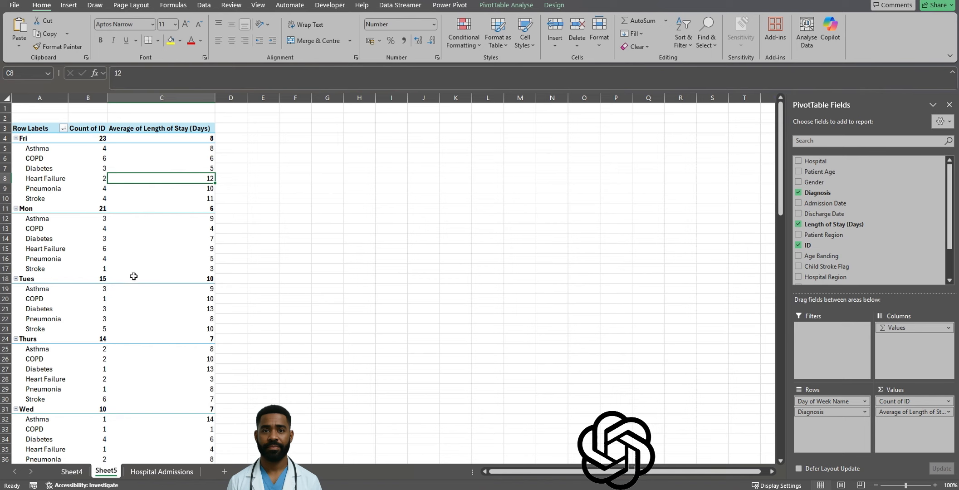
scroll(118, 258, "down", 6)
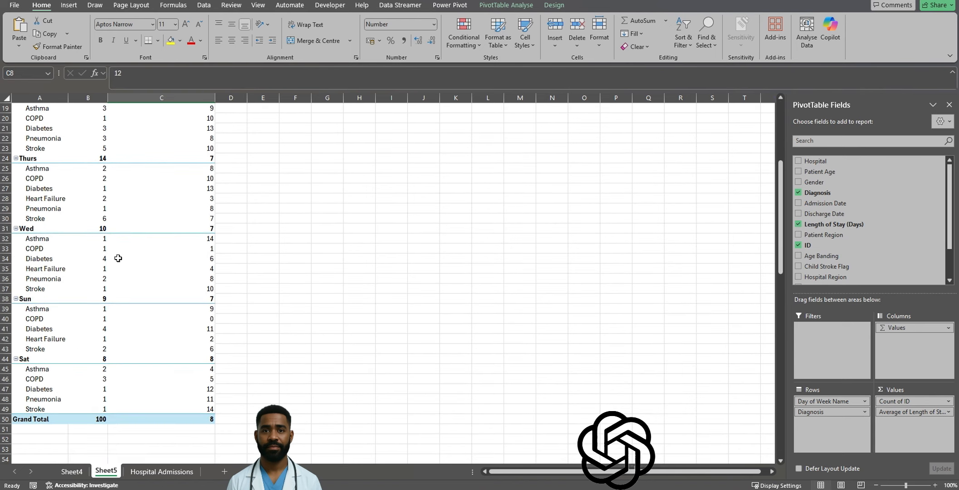
scroll(118, 258, "up", 6)
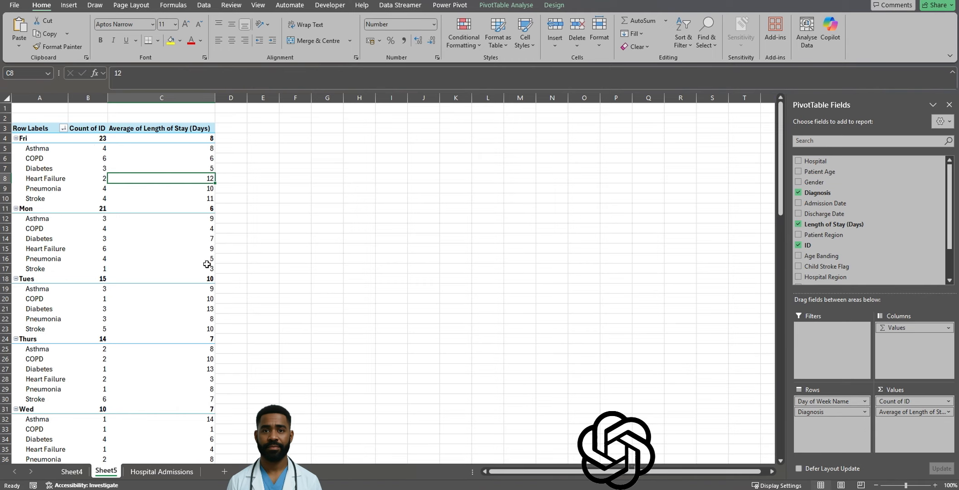
scroll(207, 204, "down", 4)
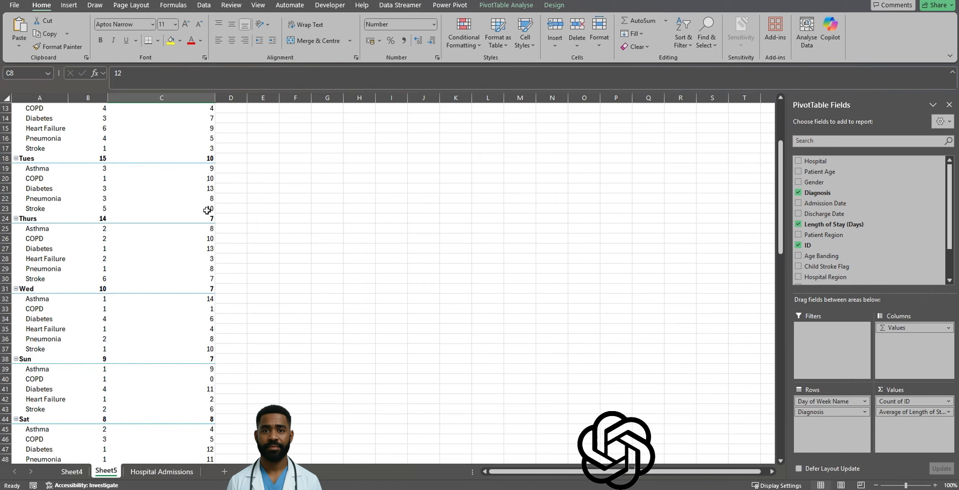
scroll(207, 210, "down", 3)
scroll(204, 227, "up", 7)
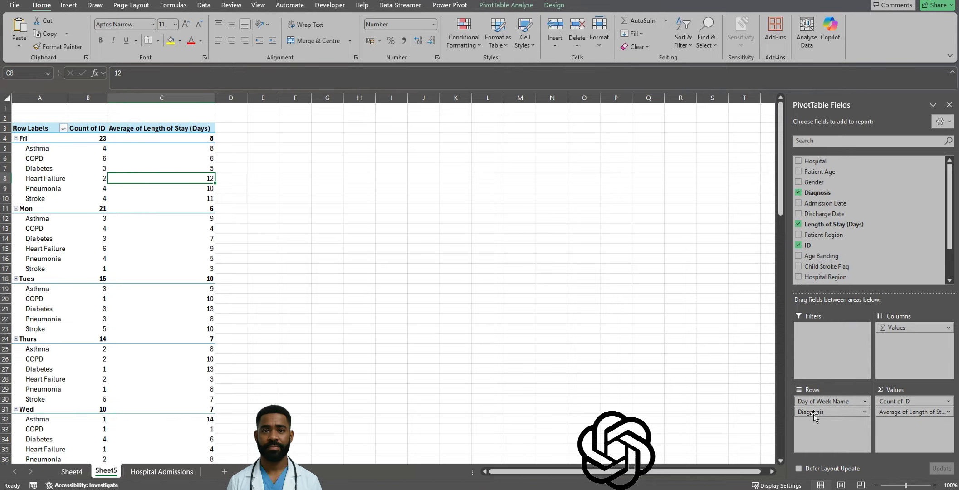
Replace Diagnosis with Age Banding beneath Day of Week Name in the PivotTable rows.
left_click_drag(814, 413, 667, 311)
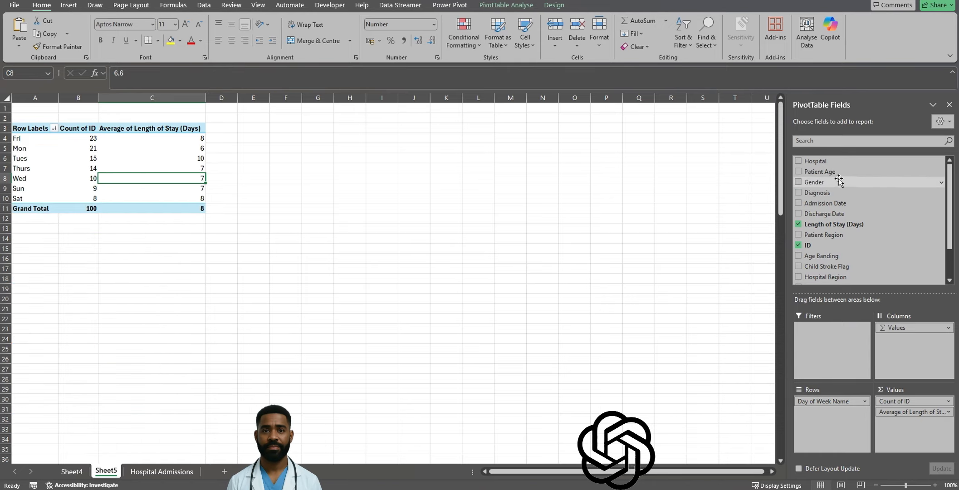
scroll(852, 213, "down", 2)
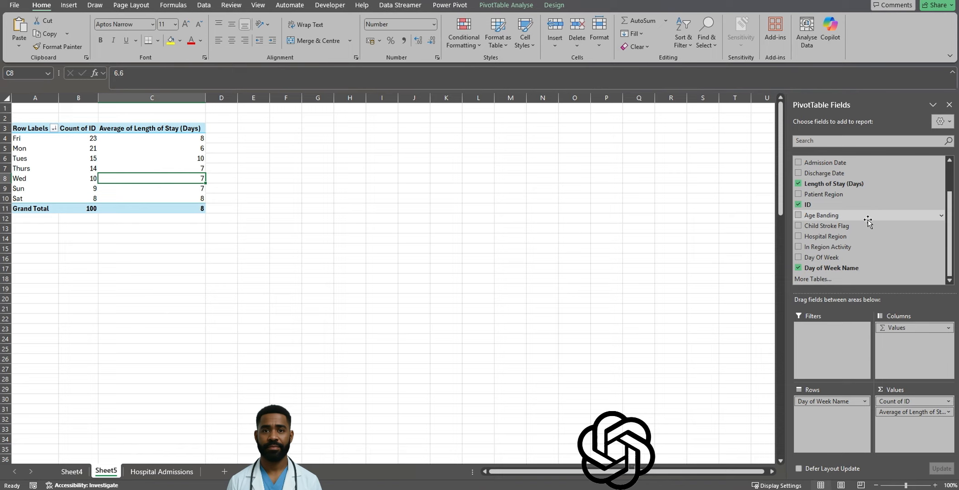
left_click_drag(867, 220, 839, 414)
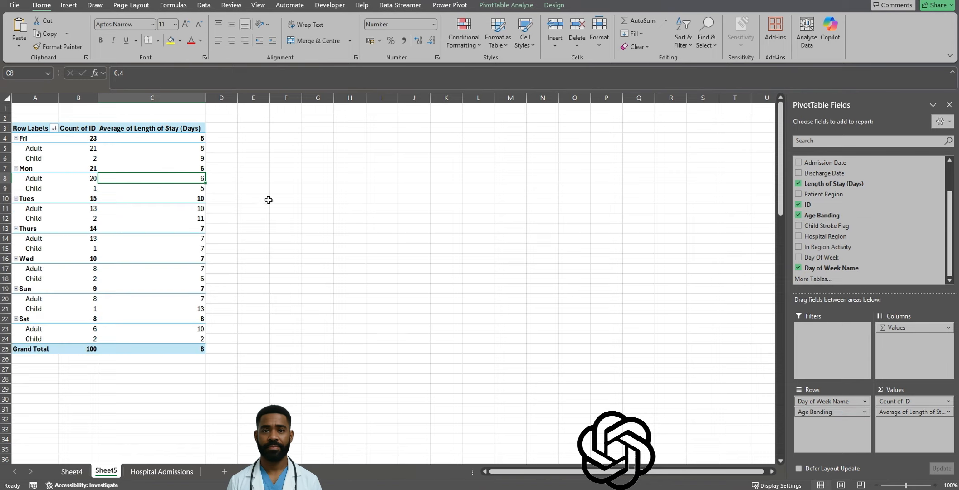